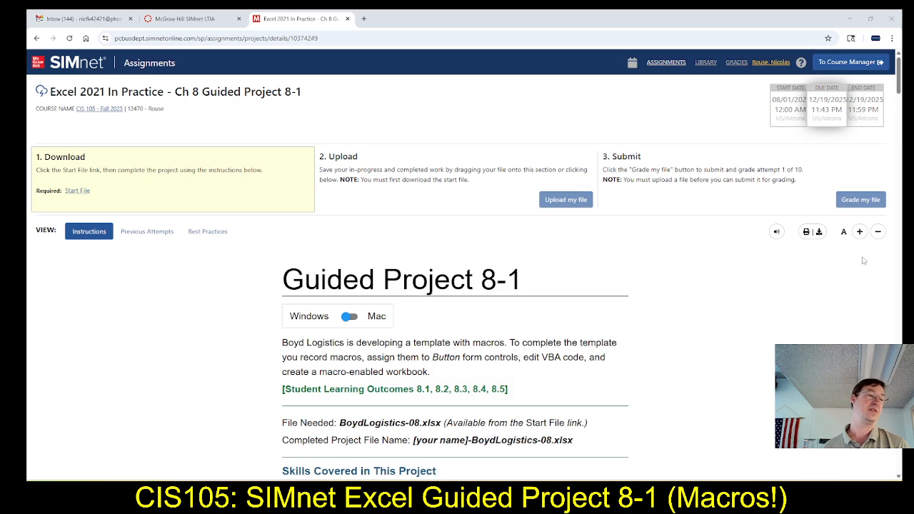
Download the BoydLogistics-08 start file from the SIMnet assignment, open it in Excel and enable editing.
click(85, 192)
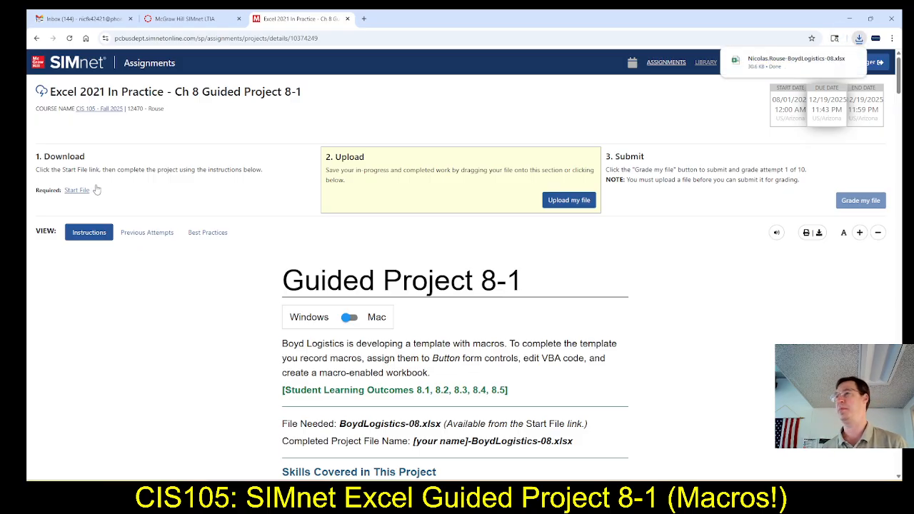
mouse_move(791, 57)
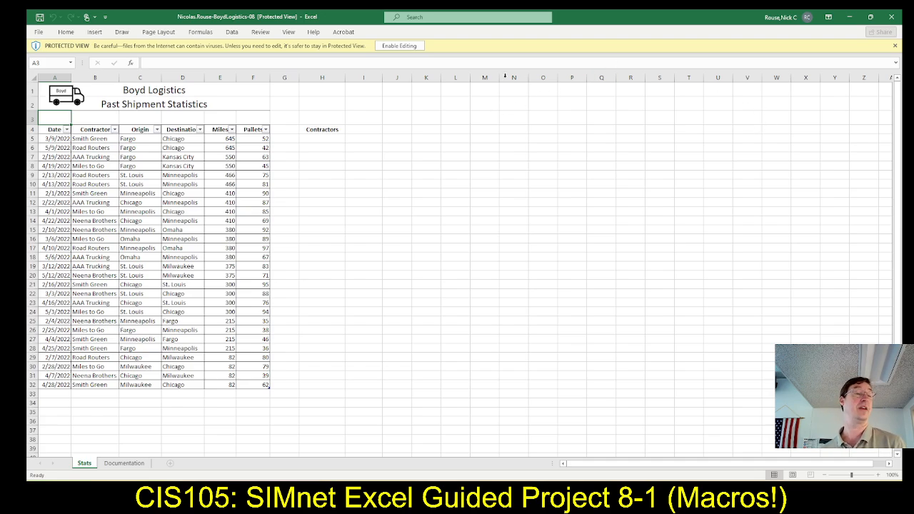
click(405, 48)
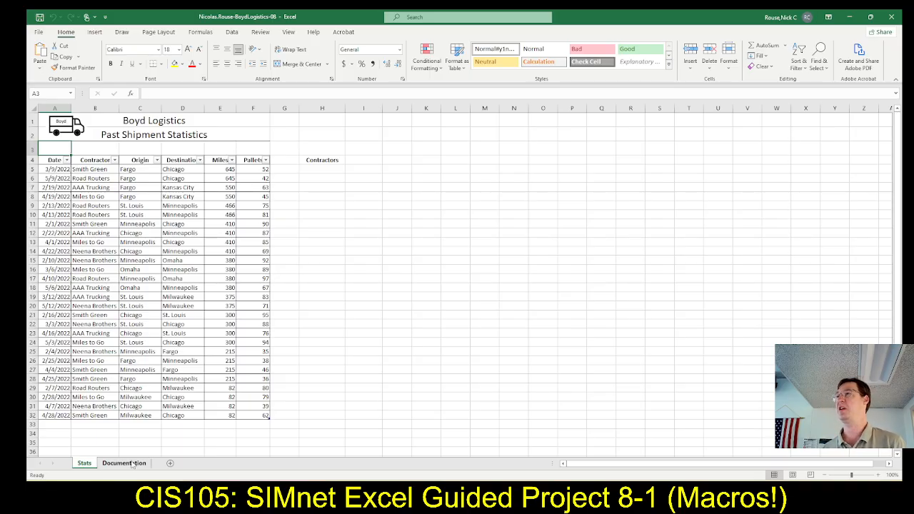
Look over the Documentation sheet of the workbook and return to the Stats sheet.
click(132, 464)
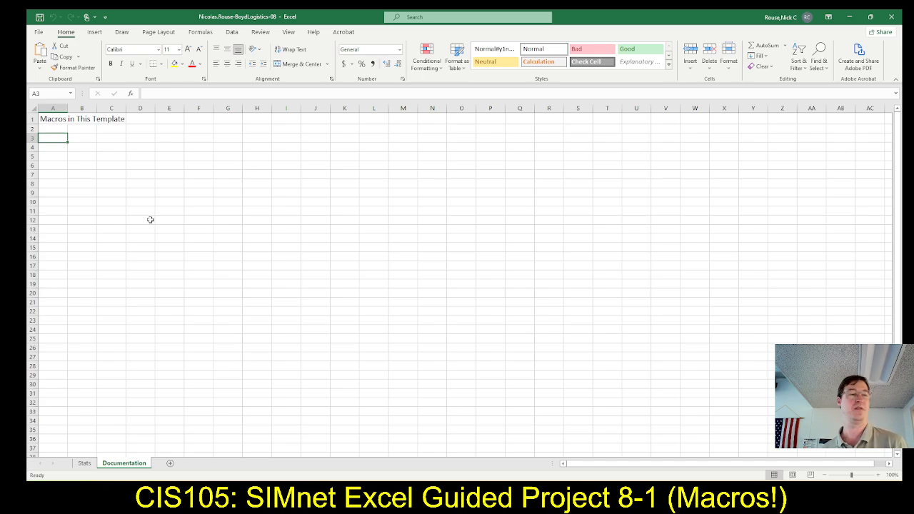
click(233, 93)
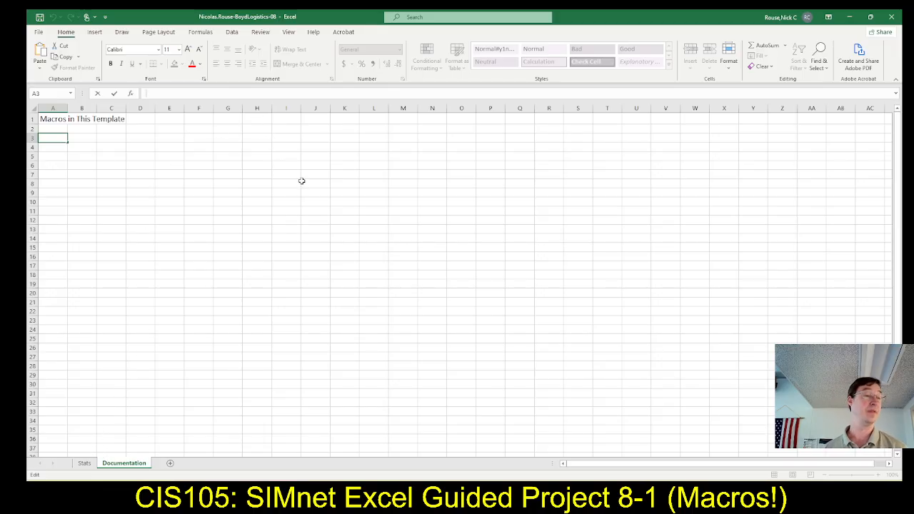
key(Escape)
click(76, 463)
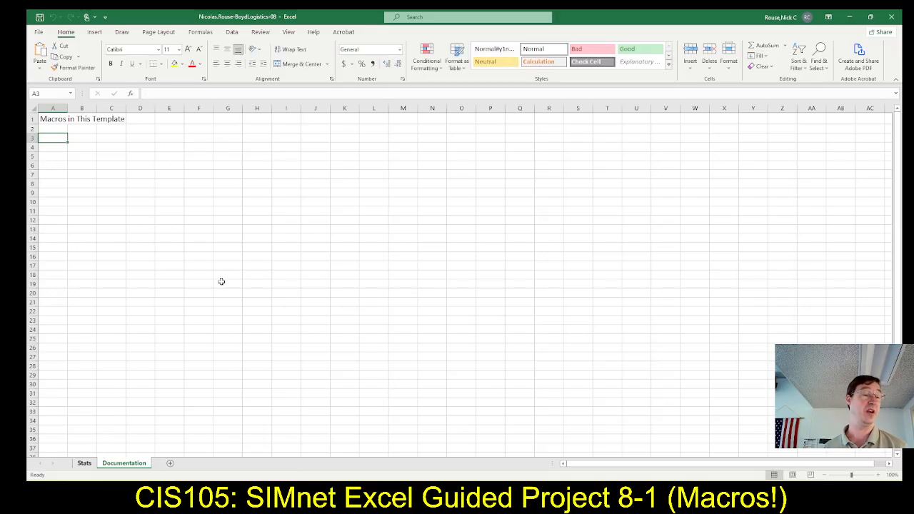
Switch to SIMnet in the browser and read the project instructions on macro security, the Developer tab and the macro-enabled template.
key(alt+Tab)
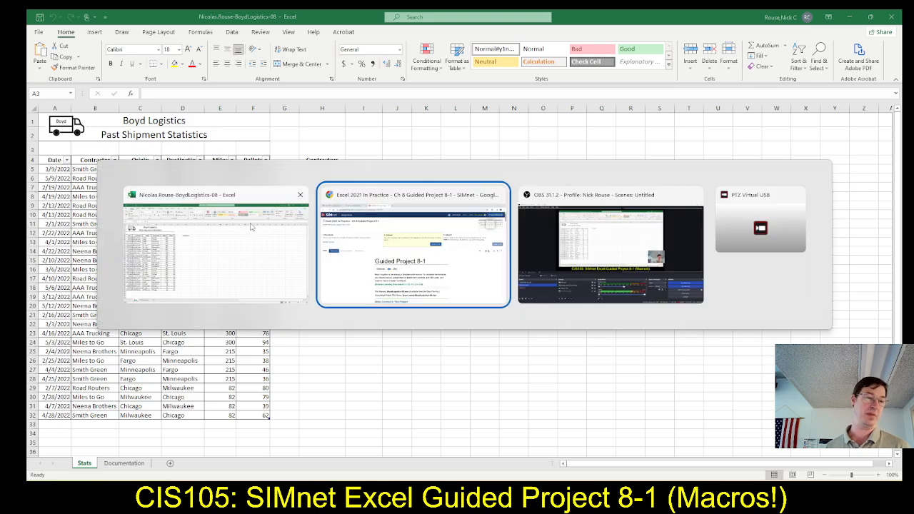
key(alt+Tab)
key(alt+Tab)
key(alt+Tab)
key(alt+Tab)
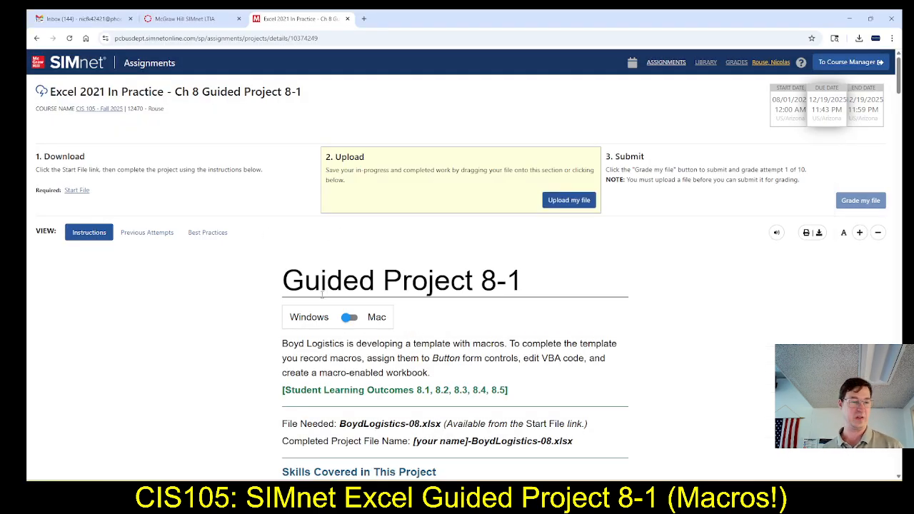
scroll(332, 306, down, 6)
scroll(331, 306, down, 1)
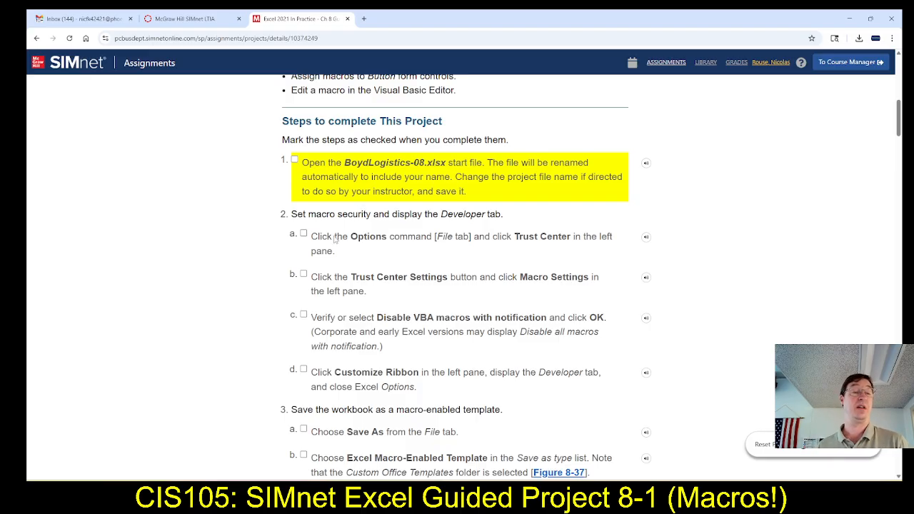
scroll(319, 255, down, 1)
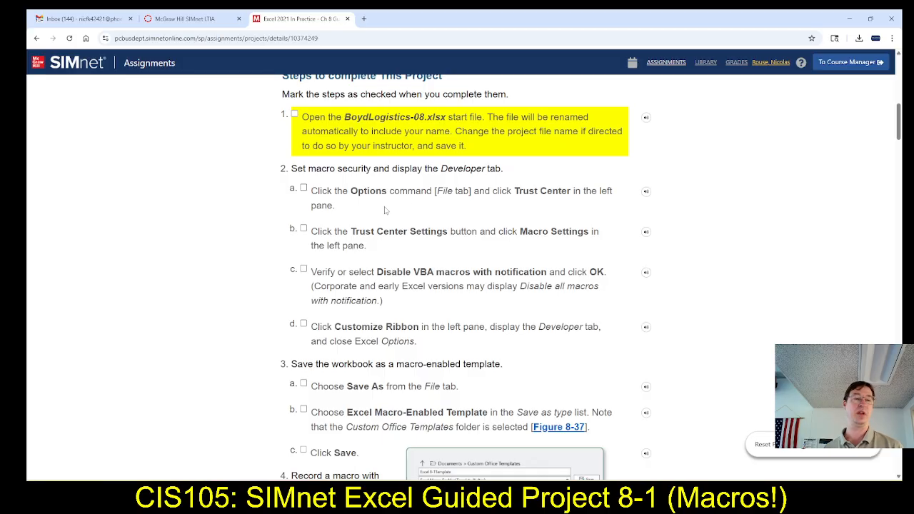
Switch to Excel and open the Macro Settings of the Trust Center, consulting the SIMnet instructions for the path.
key(alt+Tab)
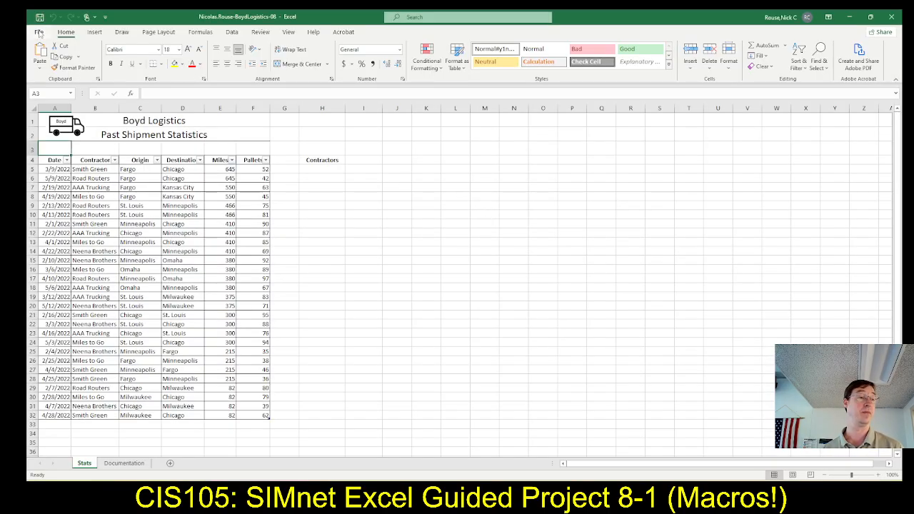
click(38, 33)
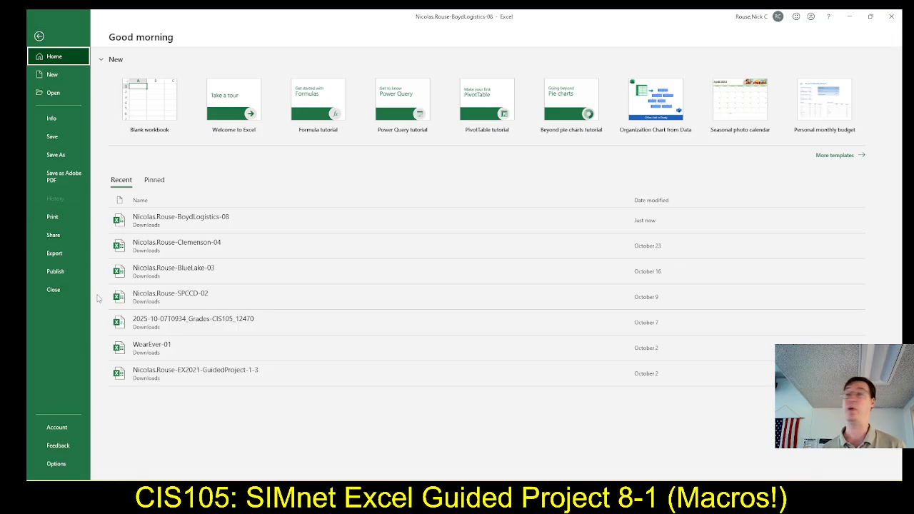
click(66, 465)
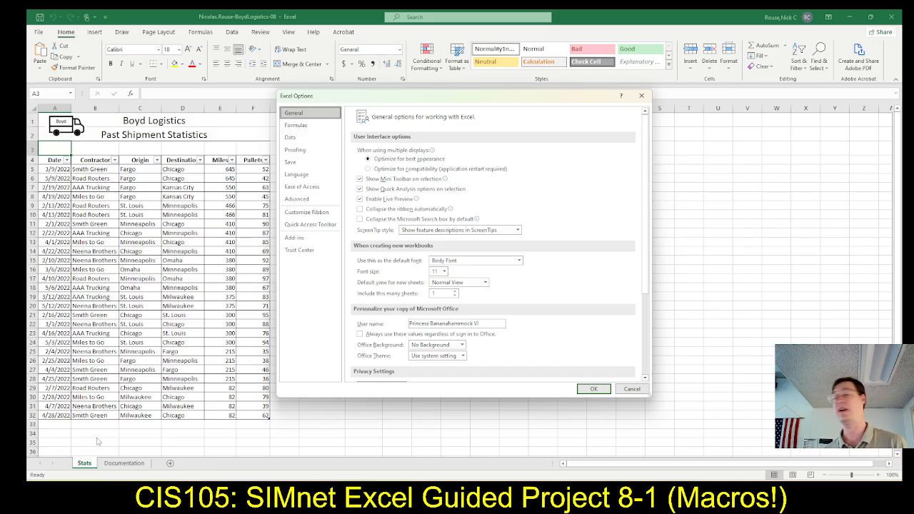
click(298, 251)
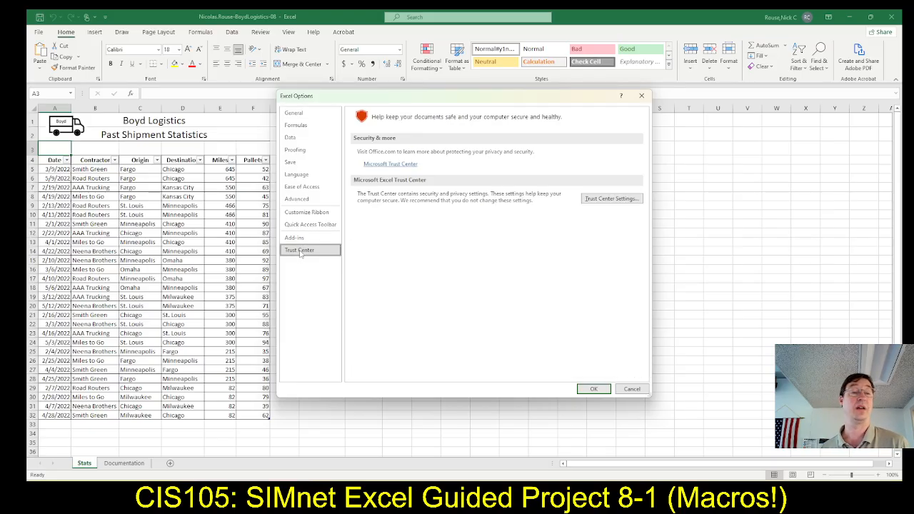
click(605, 204)
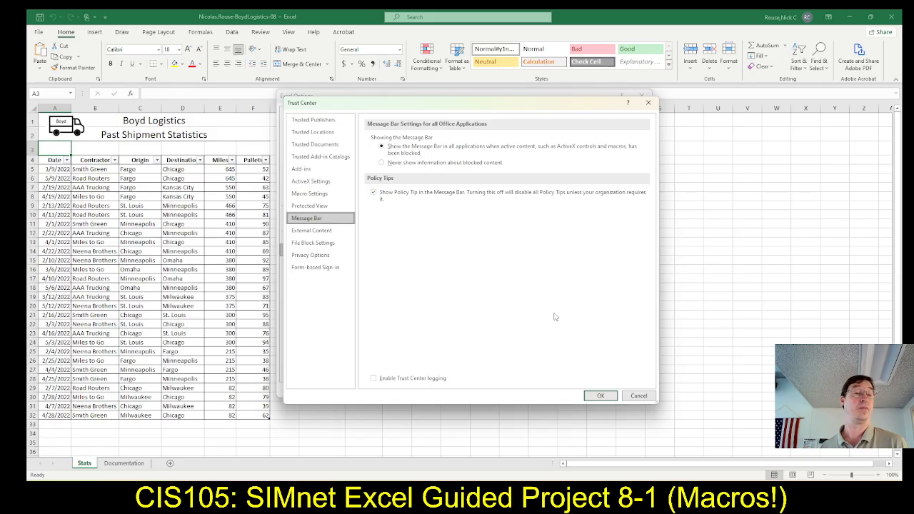
key(alt+Tab)
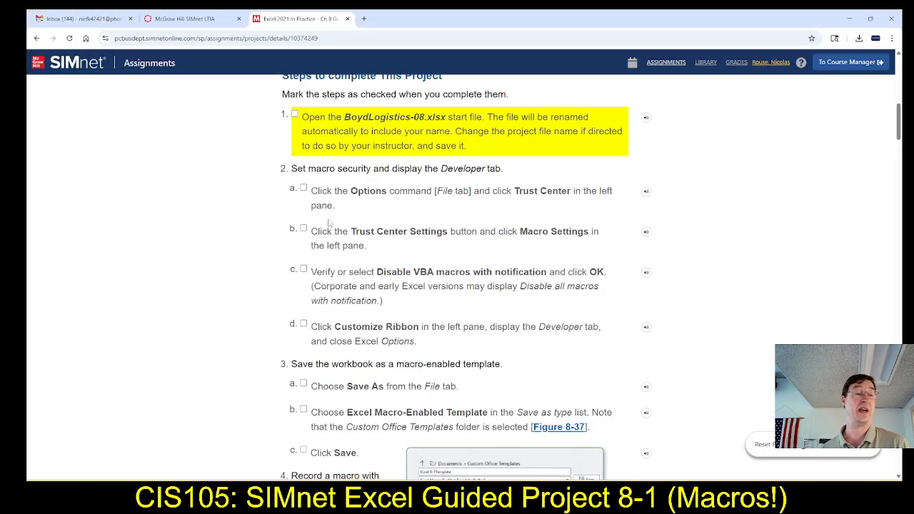
scroll(316, 233, down, 2)
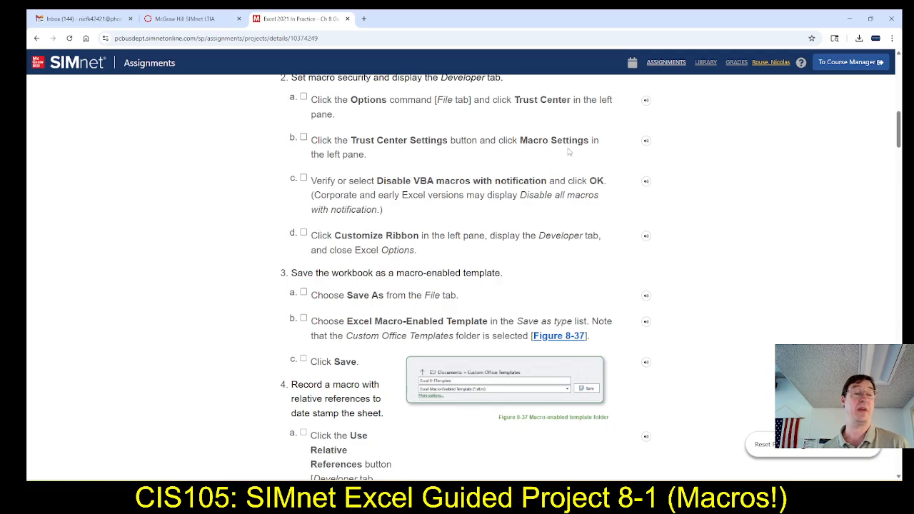
key(alt+Tab)
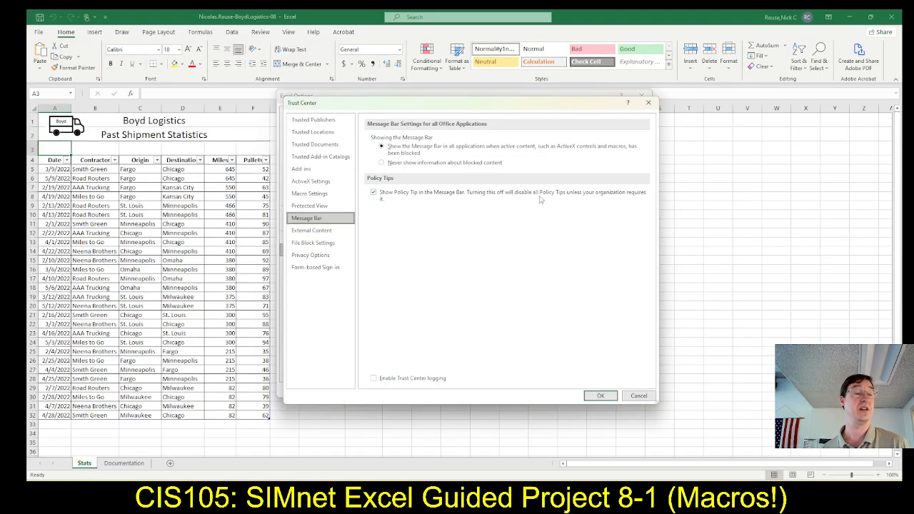
click(308, 194)
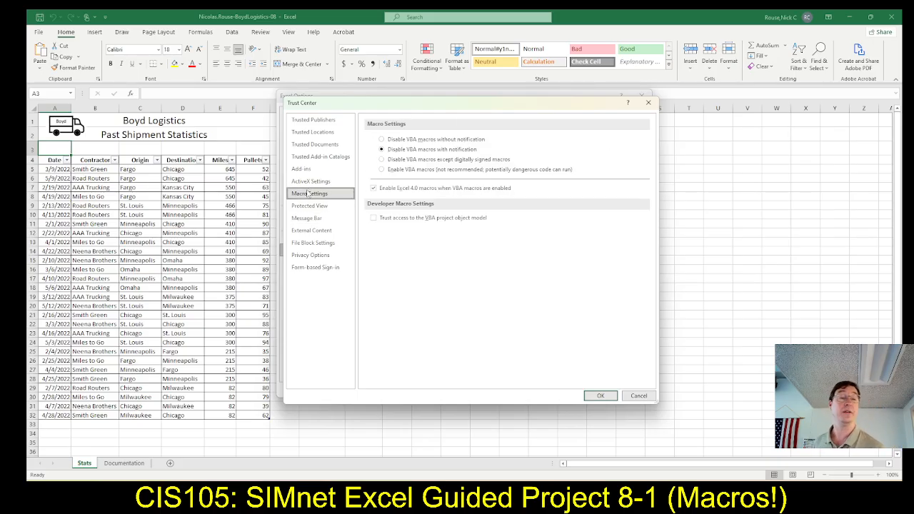
Check the required macro security in SIMnet, accept Disable VBA macros with notification in Excel and close Excel Options.
key(alt+Tab)
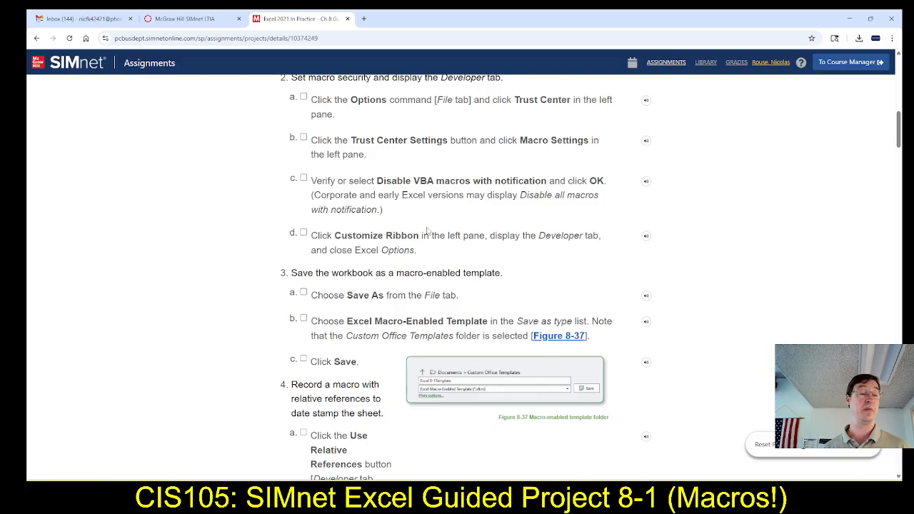
key(alt+Tab)
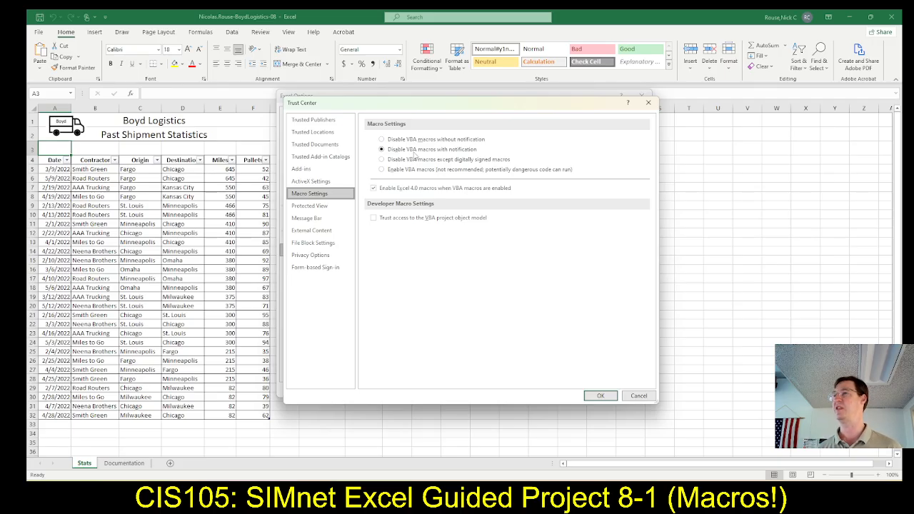
key(alt+Tab)
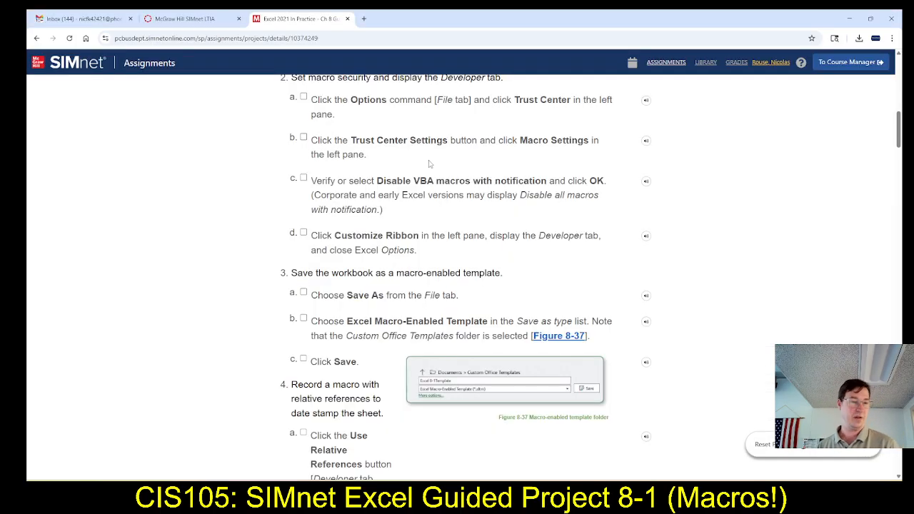
key(alt+Tab)
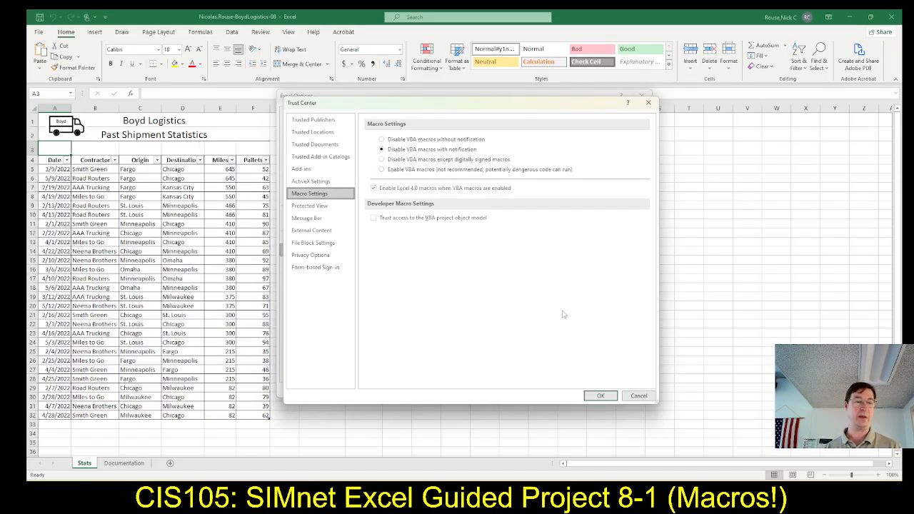
click(599, 397)
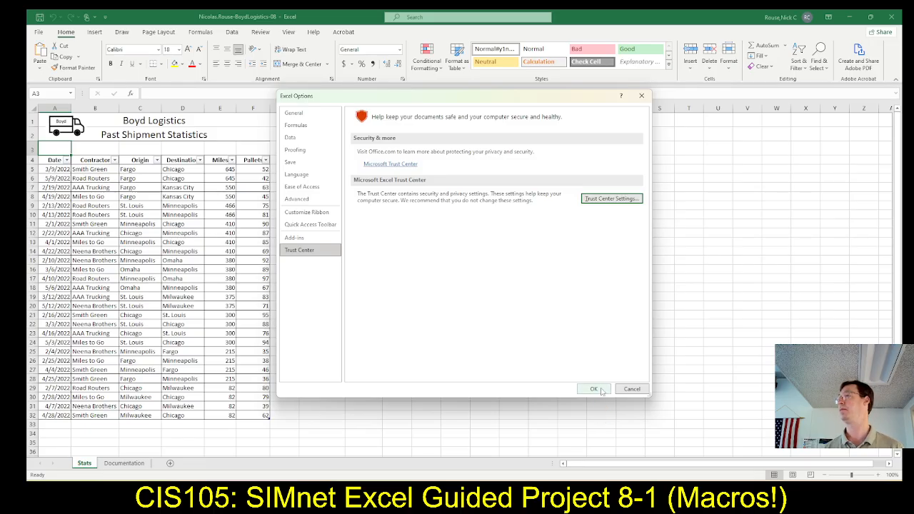
click(594, 389)
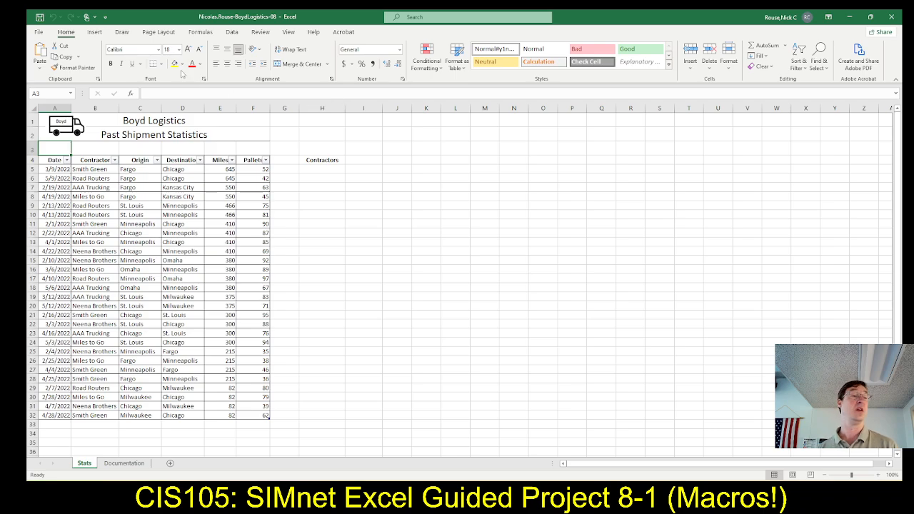
Customize the Excel ribbon to include the Developer tab and display its commands.
click(105, 17)
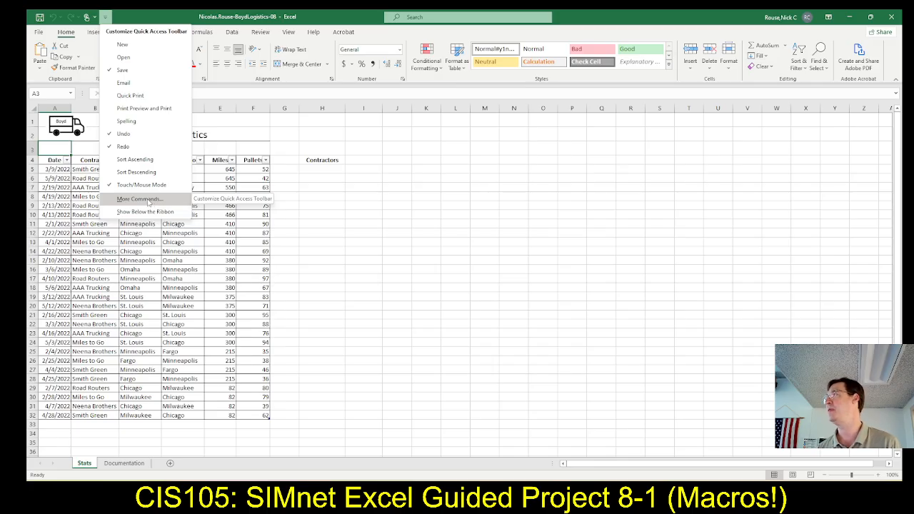
click(148, 200)
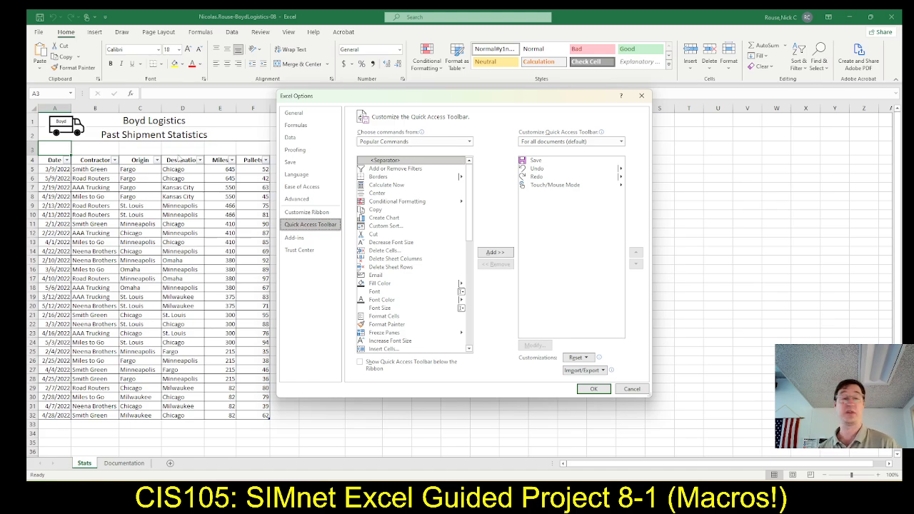
click(312, 214)
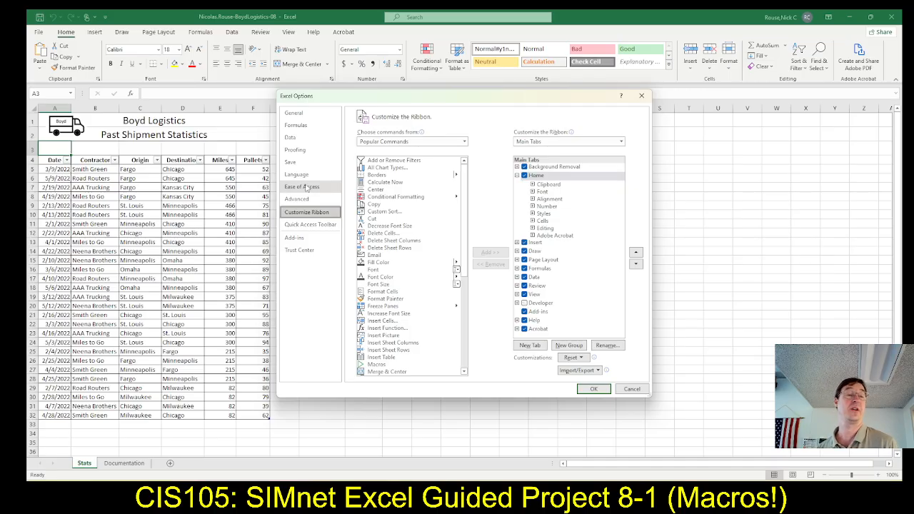
click(524, 303)
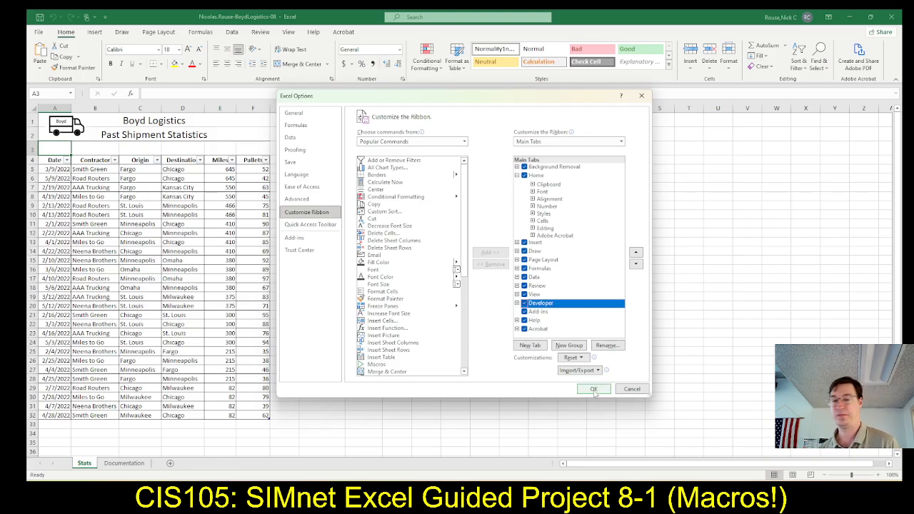
click(594, 390)
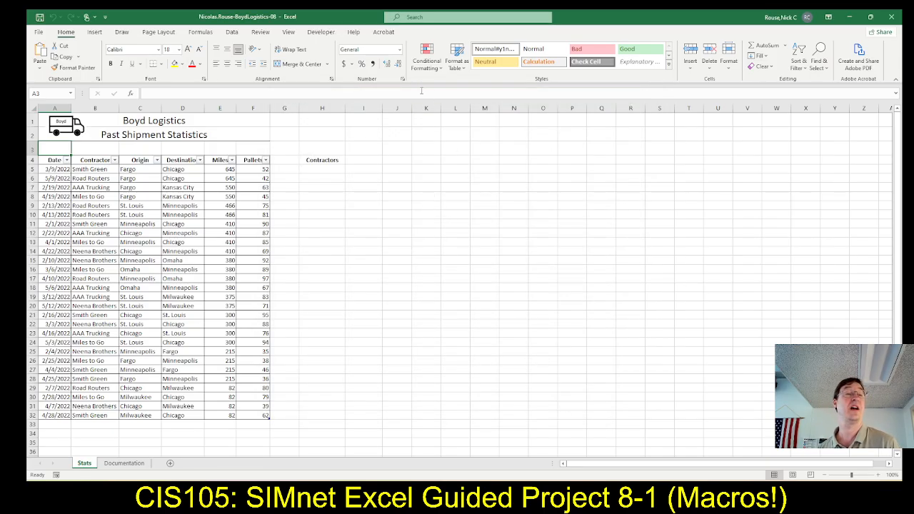
click(323, 32)
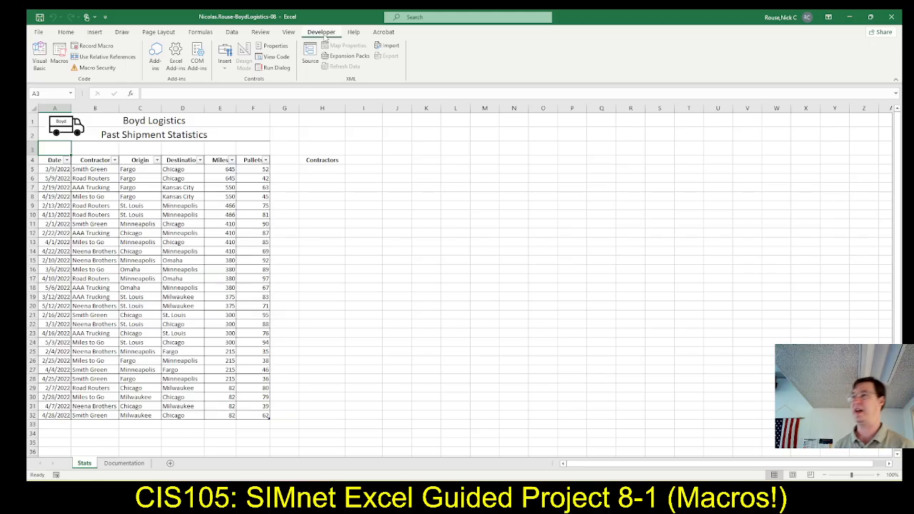
Check the template-saving instructions in SIMnet, return to Excel and open the Save As dialog for the Downloads folder.
key(alt+Tab)
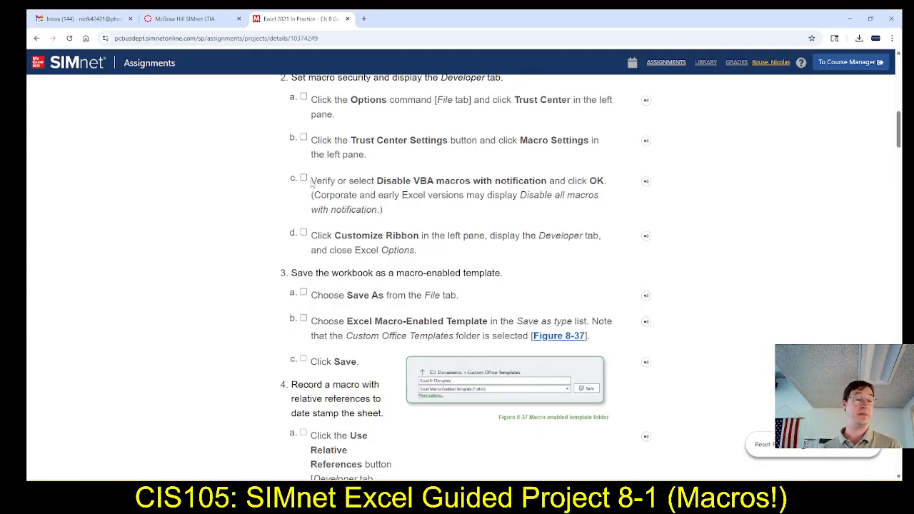
scroll(327, 204, down, 1)
scroll(328, 201, down, 1)
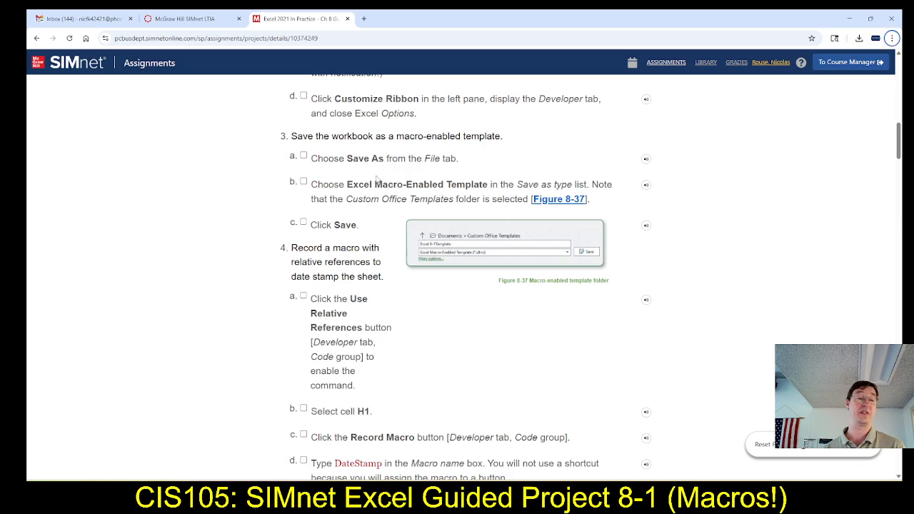
key(alt+Tab)
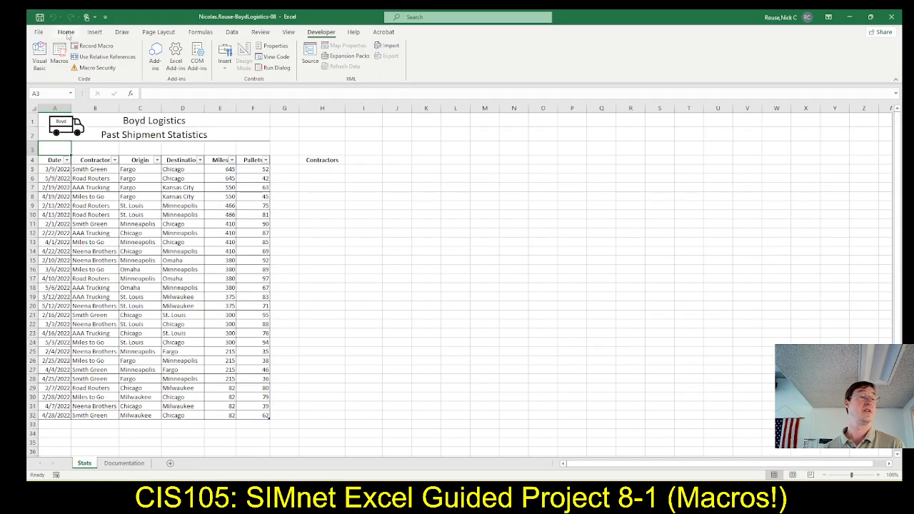
click(38, 33)
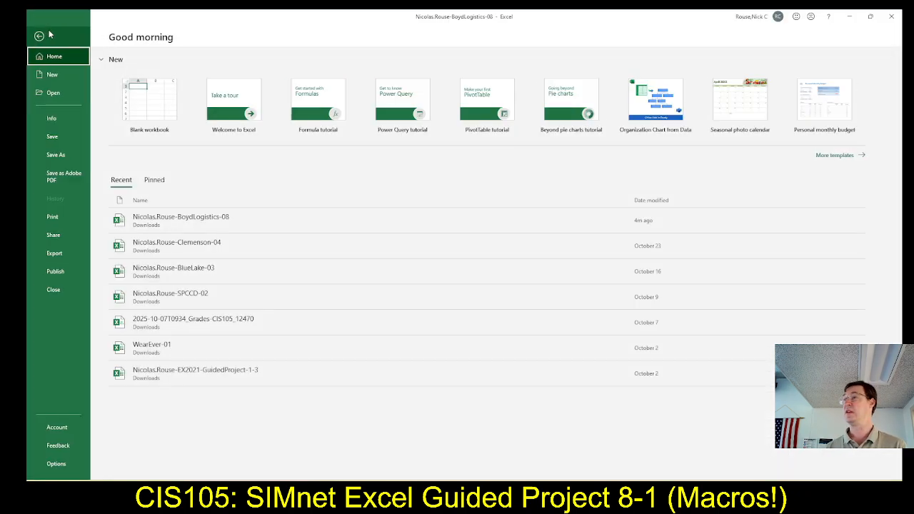
click(57, 158)
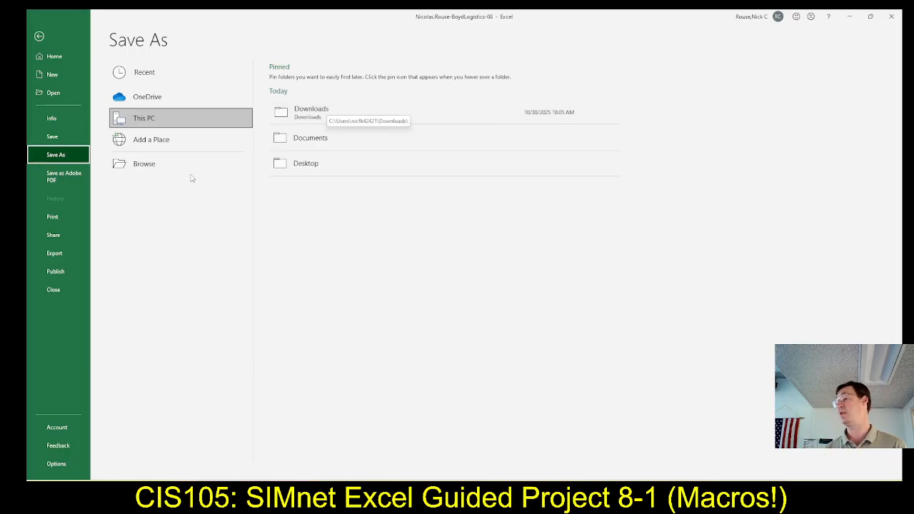
click(304, 125)
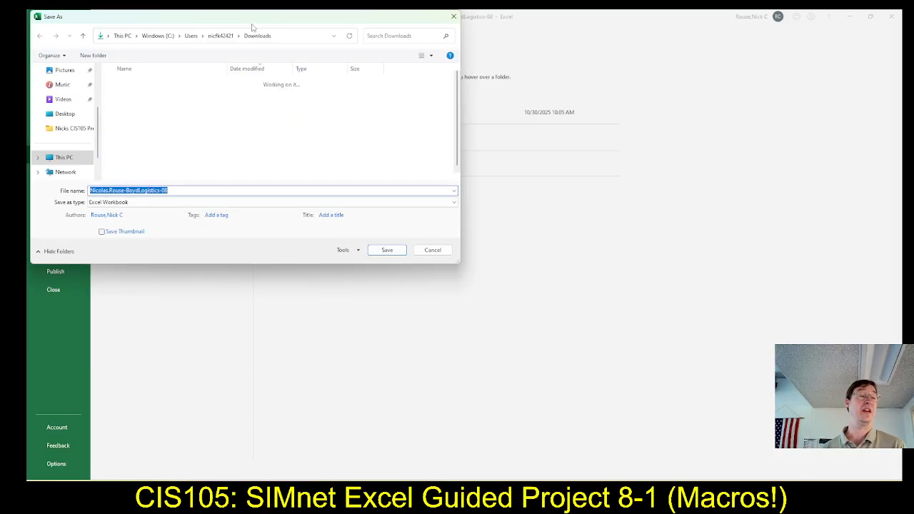
drag(243, 22, 542, 98)
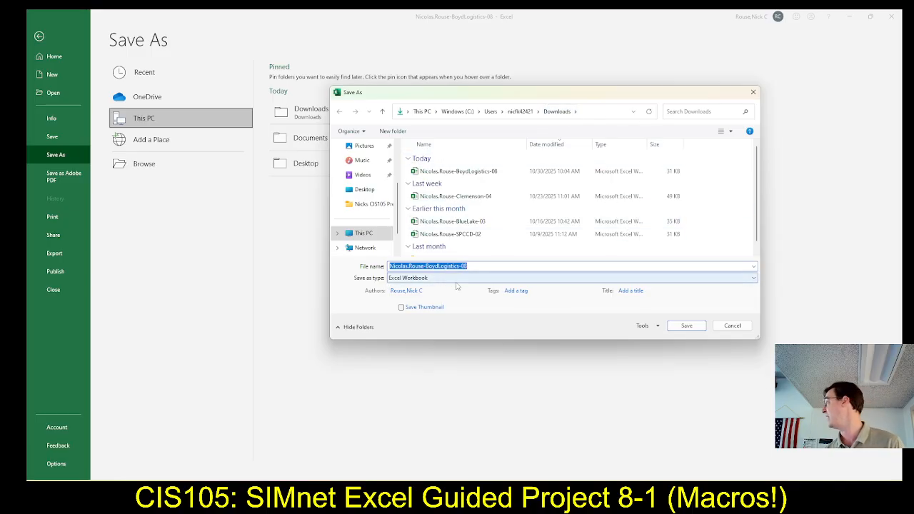
Save the workbook as an Excel Macro-Enabled Template in the Custom Office Templates folder, rechecking the SIMnet instructions before saving.
click(754, 279)
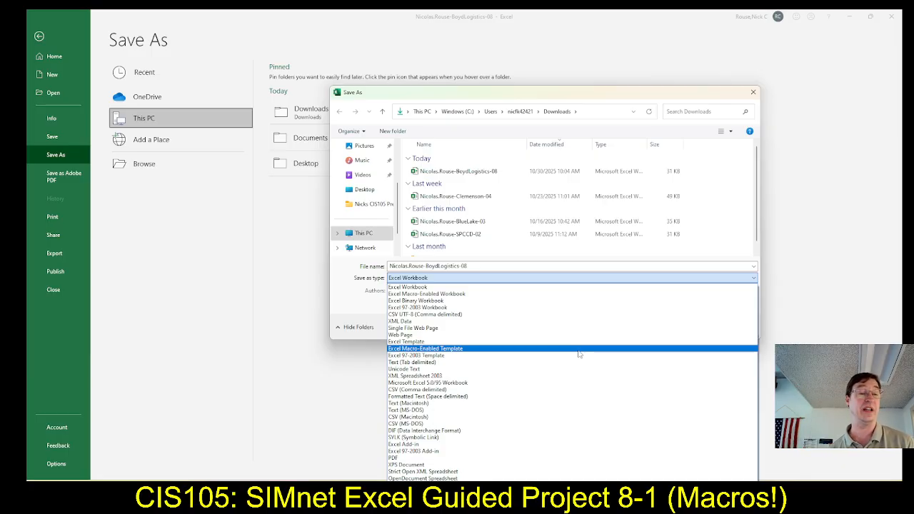
click(580, 353)
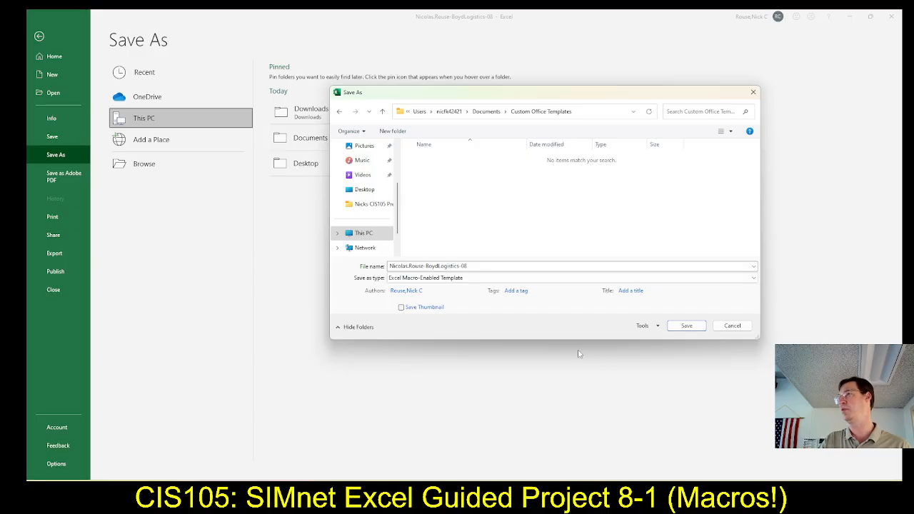
key(alt+Tab)
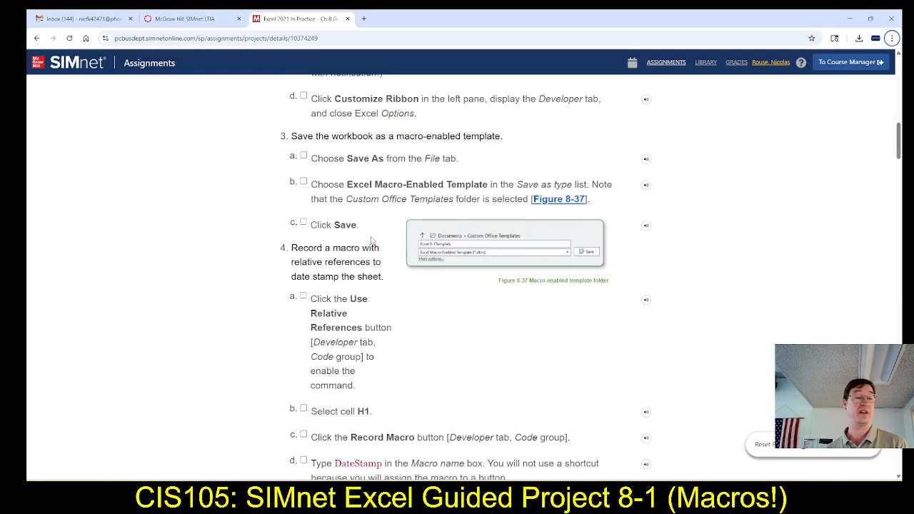
key(alt+Tab)
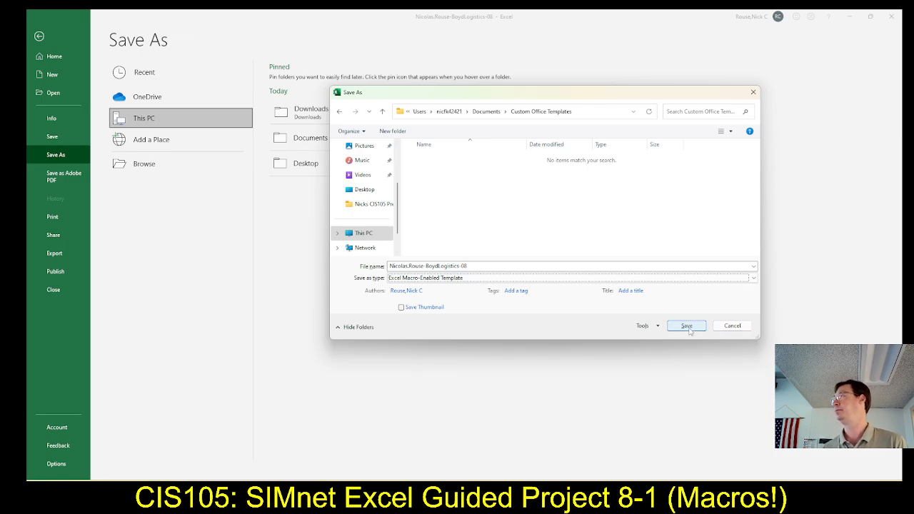
click(689, 329)
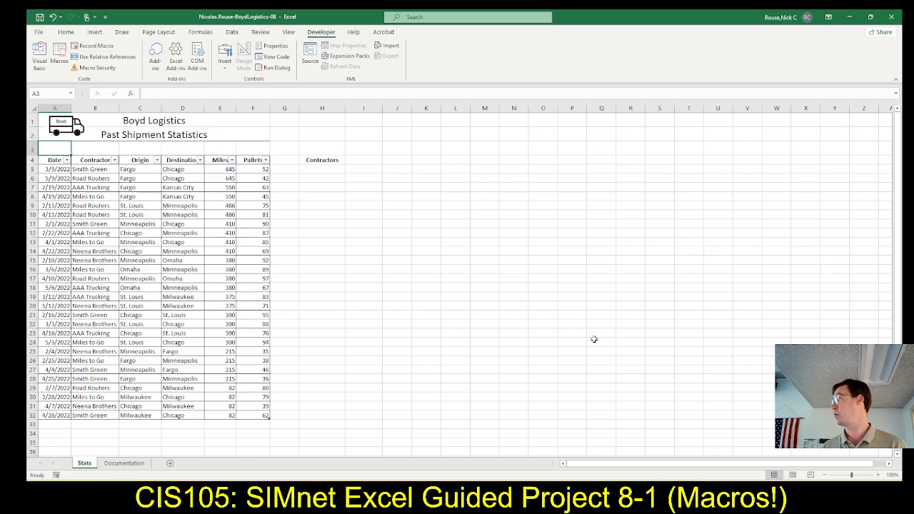
Read the macro-recording instructions in SIMnet and enable Use Relative References in Excel.
key(alt+Tab)
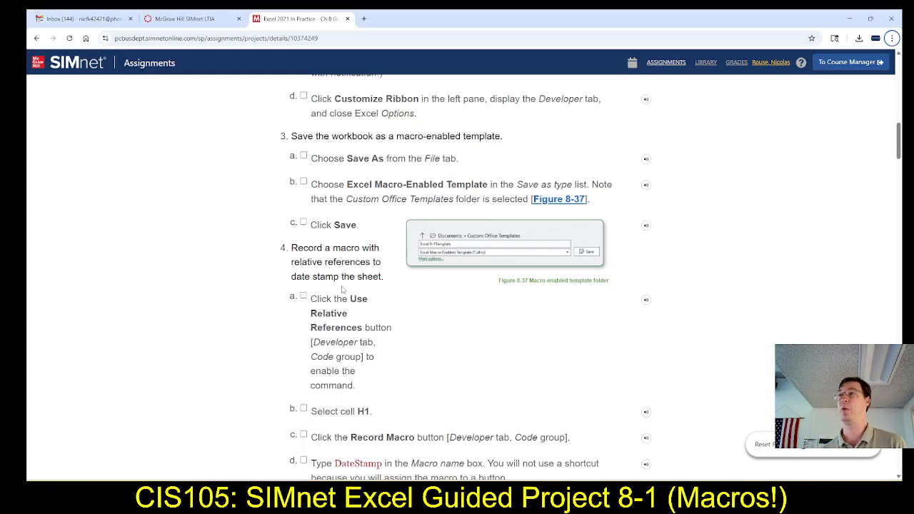
scroll(319, 306, down, 1)
scroll(319, 309, down, 1)
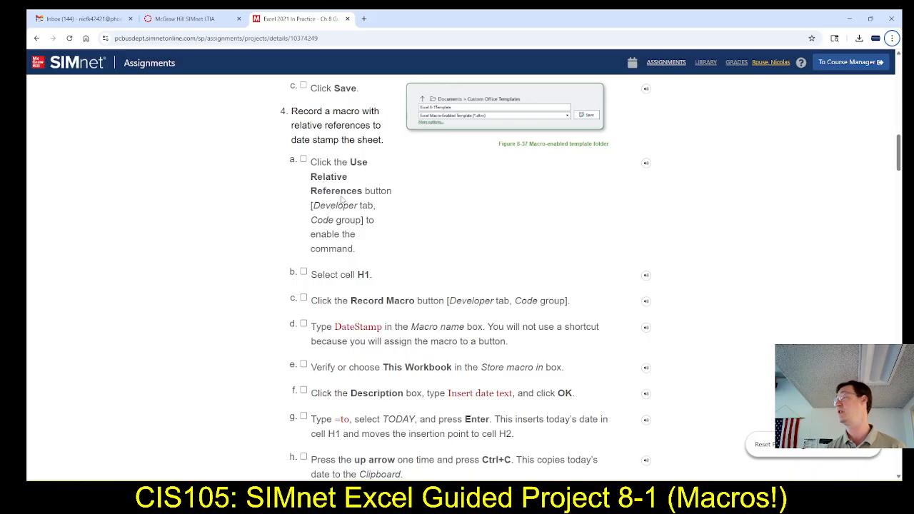
key(alt+Tab)
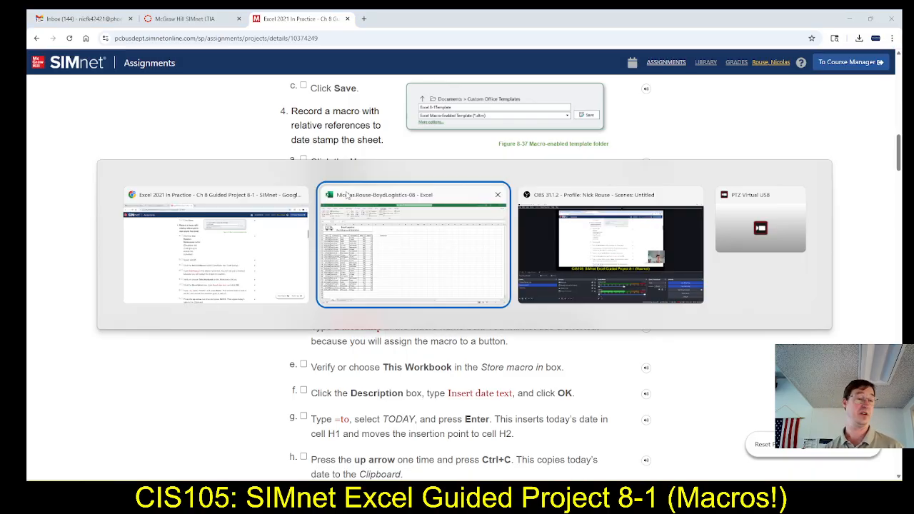
click(347, 195)
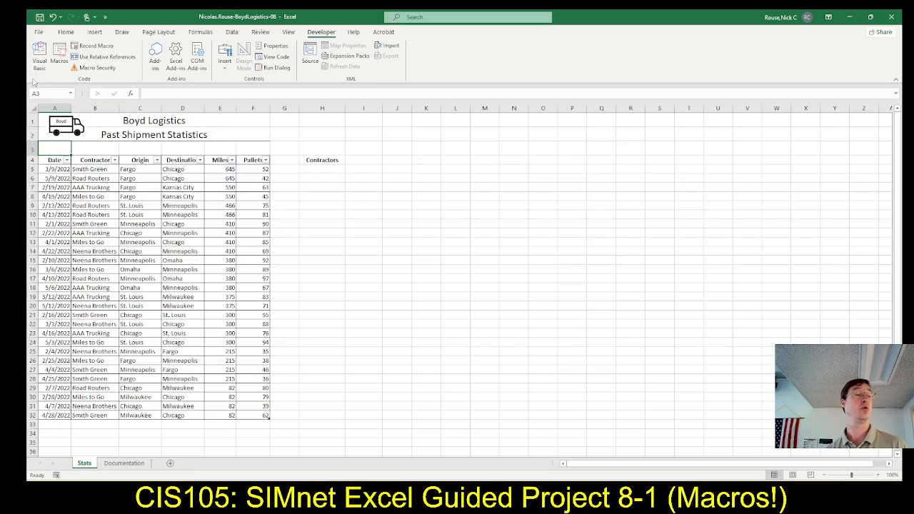
click(99, 60)
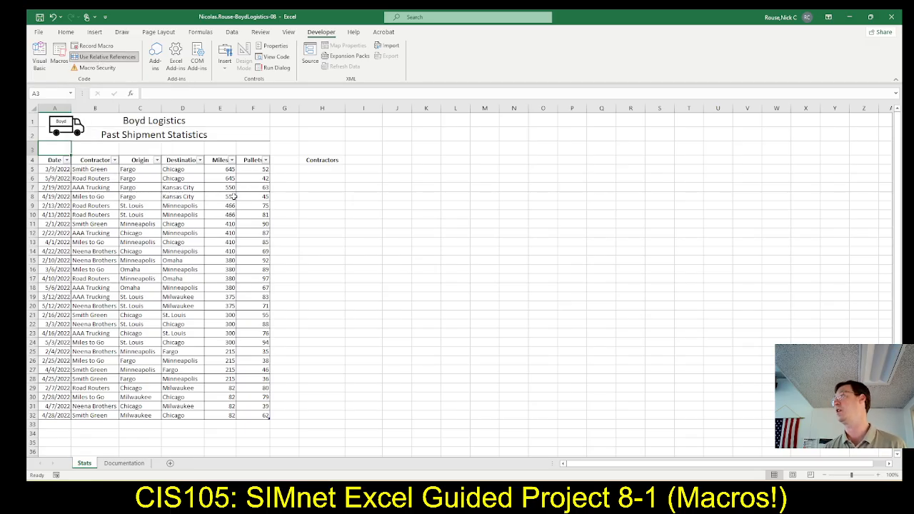
Select cell H1 on the Stats sheet as SIMnet instructs and check off that instruction in SIMnet.
key(alt+Tab)
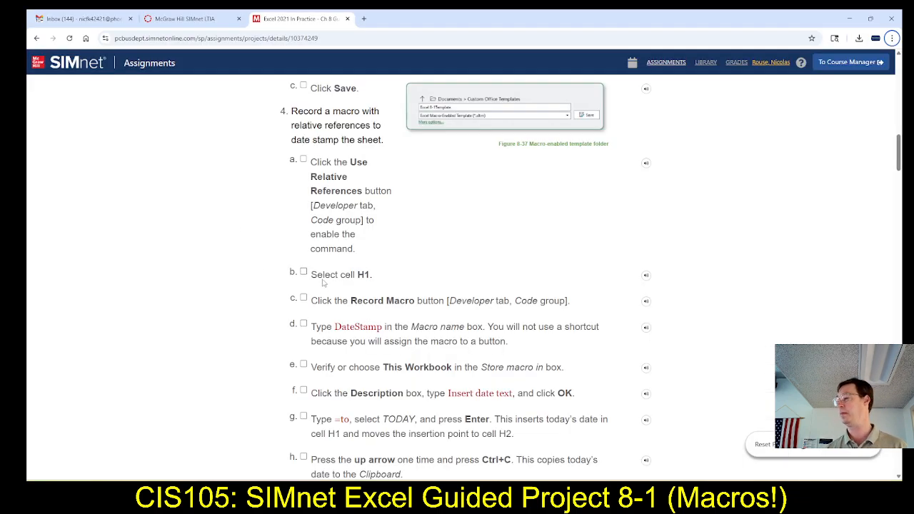
scroll(325, 283, down, 1)
scroll(325, 283, down, 1)
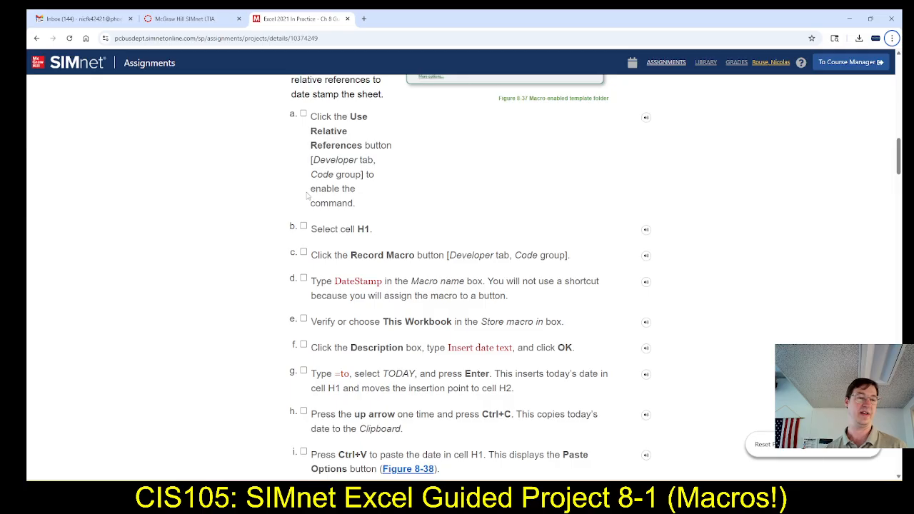
scroll(323, 227, down, 1)
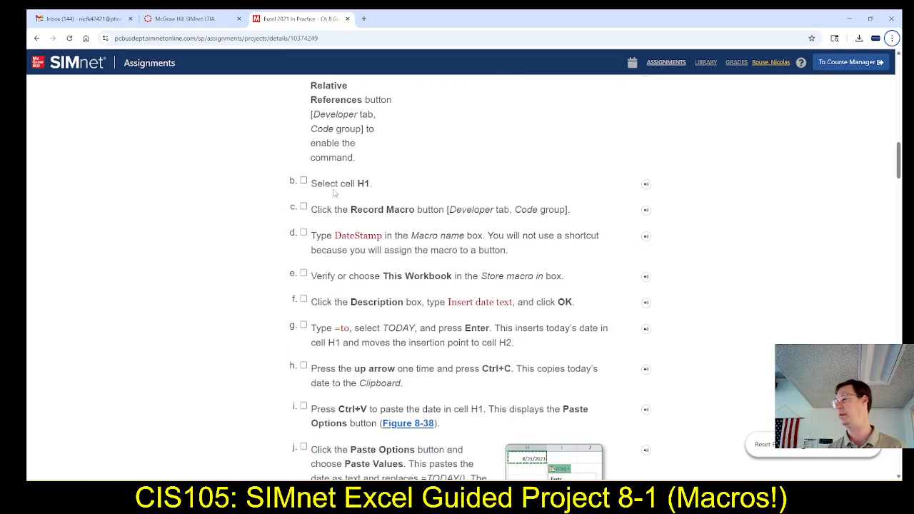
key(alt+Tab)
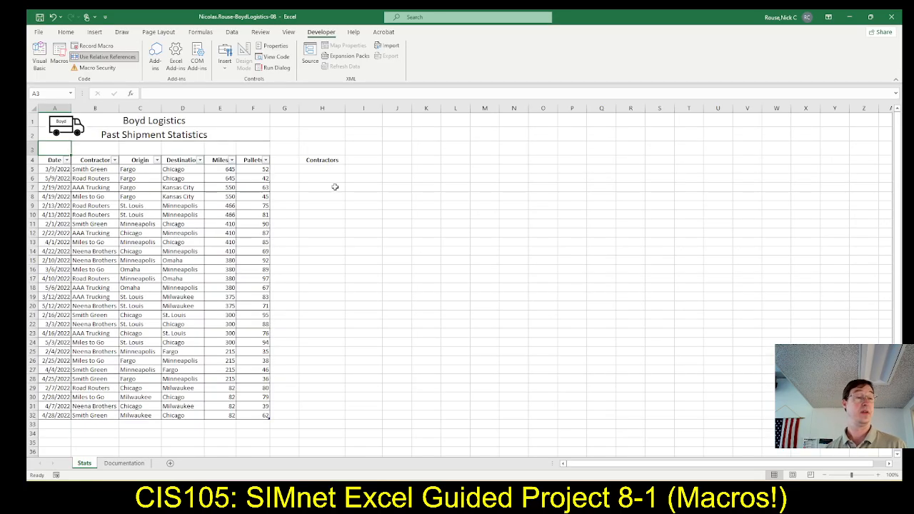
click(327, 122)
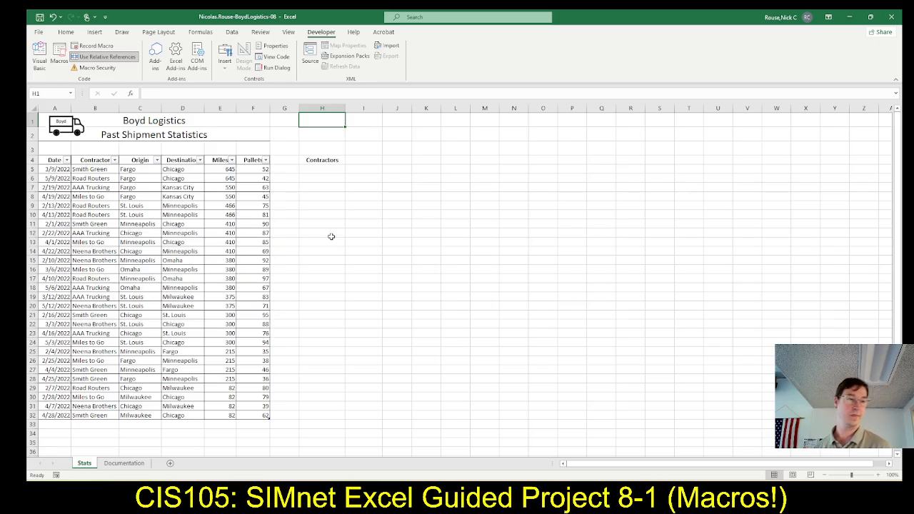
key(alt+Tab)
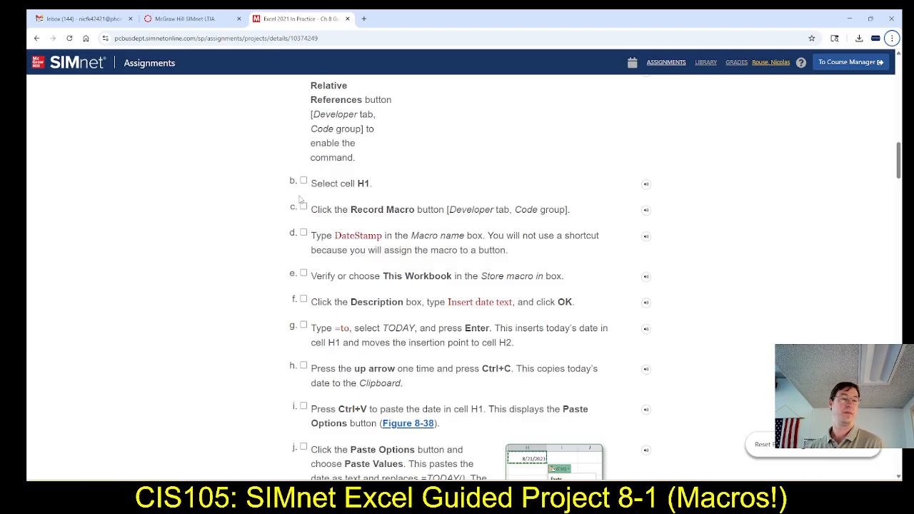
click(303, 181)
scroll(342, 229, down, 1)
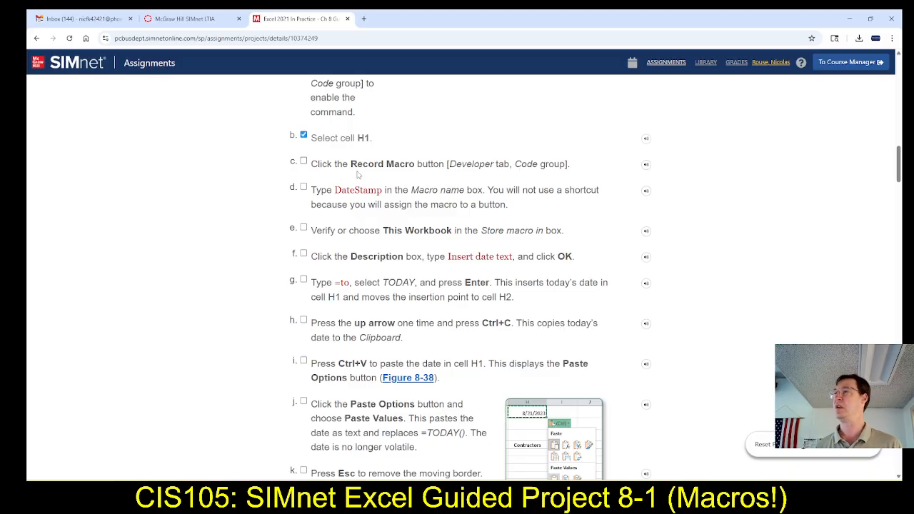
Start Record Macro in Excel, name the macro DateStamp using the text from SIMnet and assign it the shortcut Ctrl+Shift+D.
key(alt+Tab)
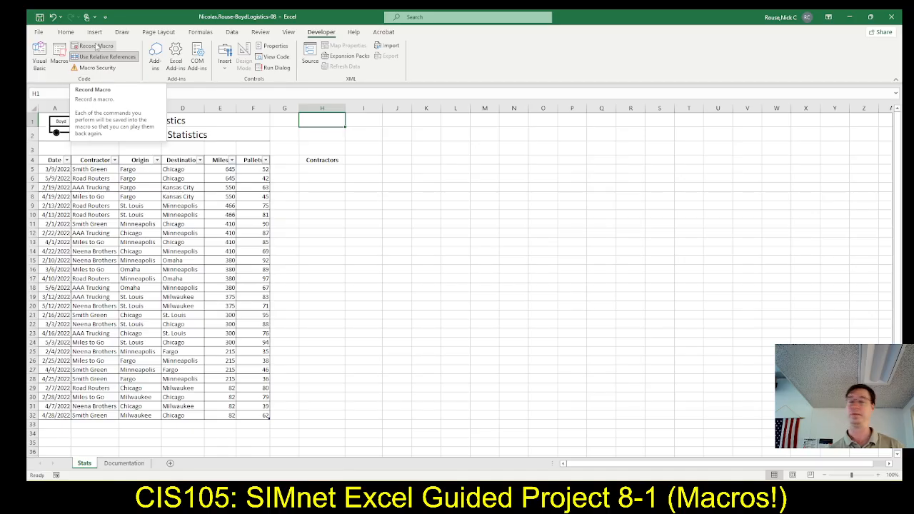
click(97, 46)
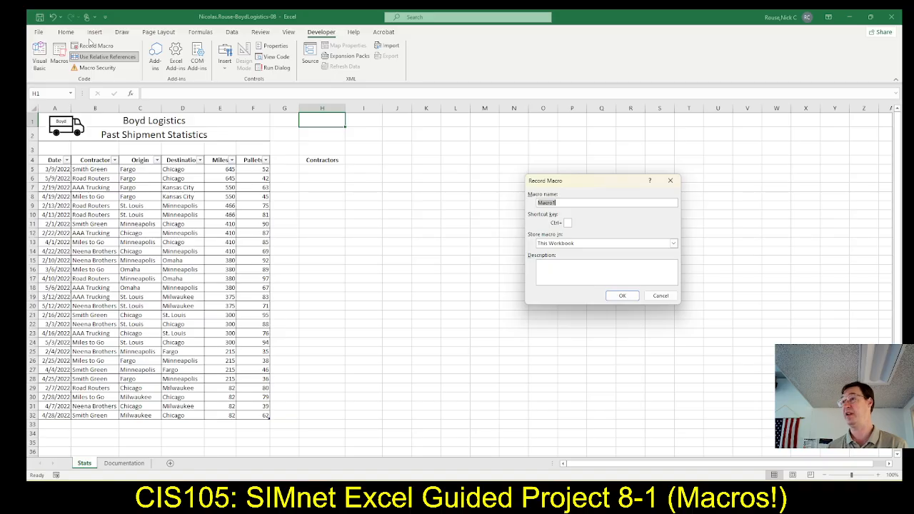
key(alt+Tab)
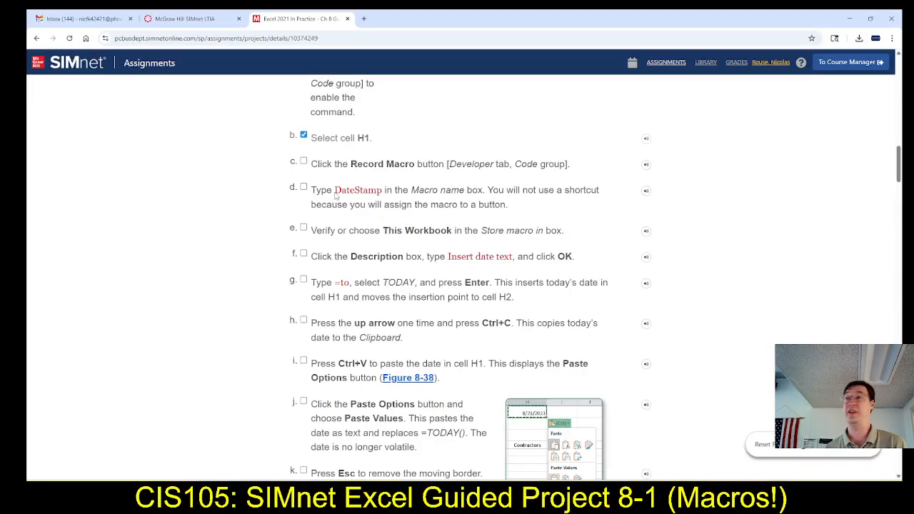
drag(336, 197, 383, 198)
key(ctrl+c)
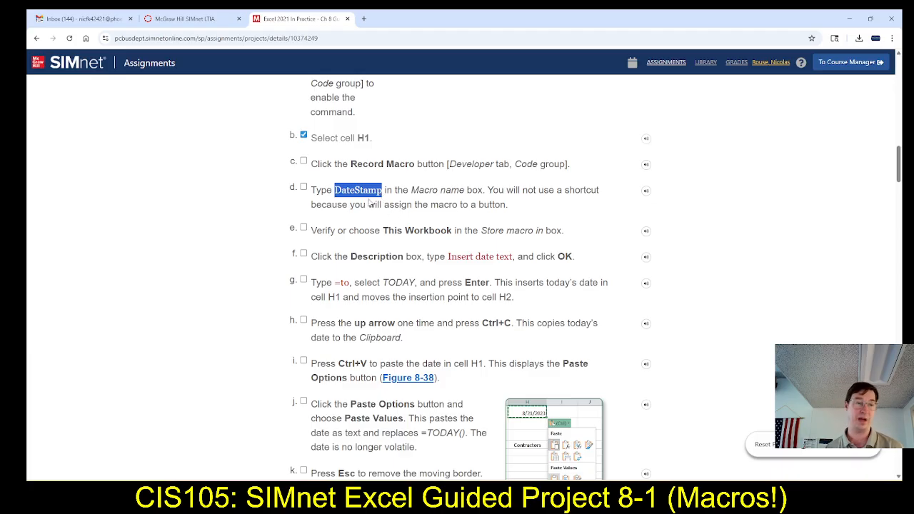
key(alt+Tab)
key(ctrl+v)
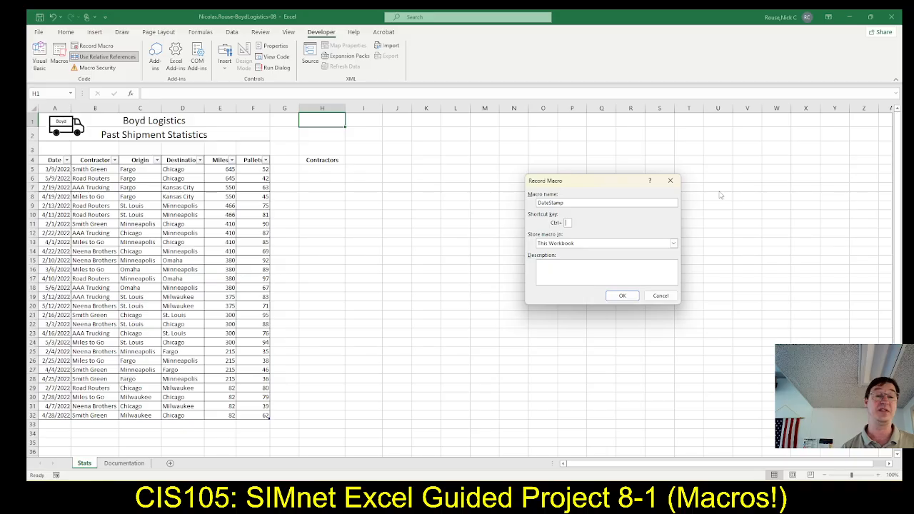
key(shift+d)
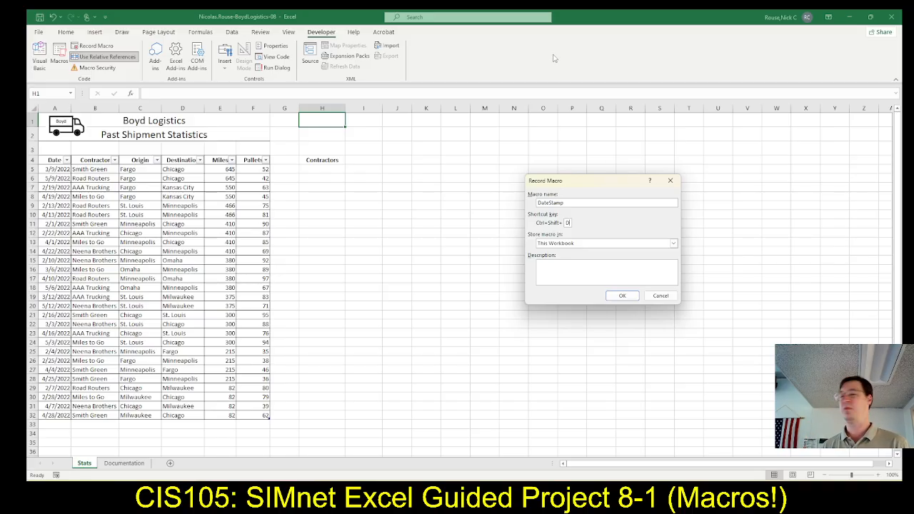
Copy "Insert date text" from the SIMnet instructions into the macro's description, tick that instruction in SIMnet, and start recording in Excel.
click(565, 279)
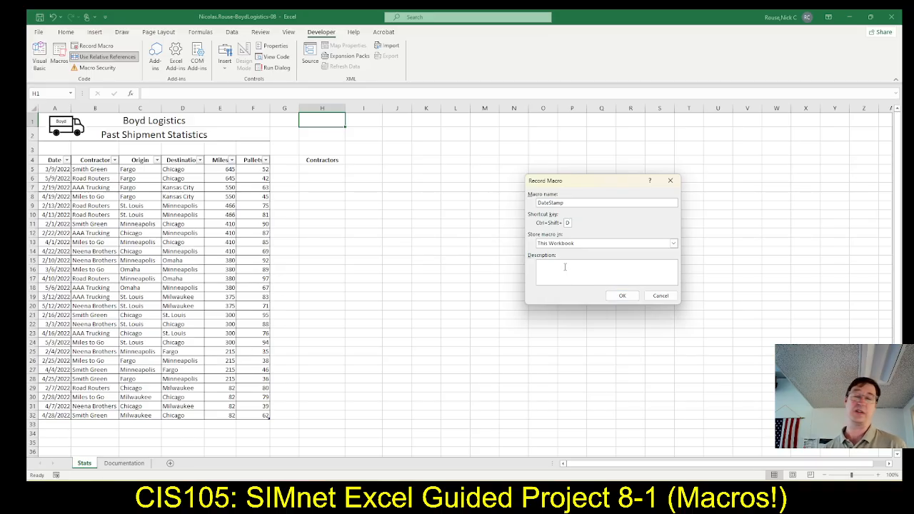
key(alt+Tab)
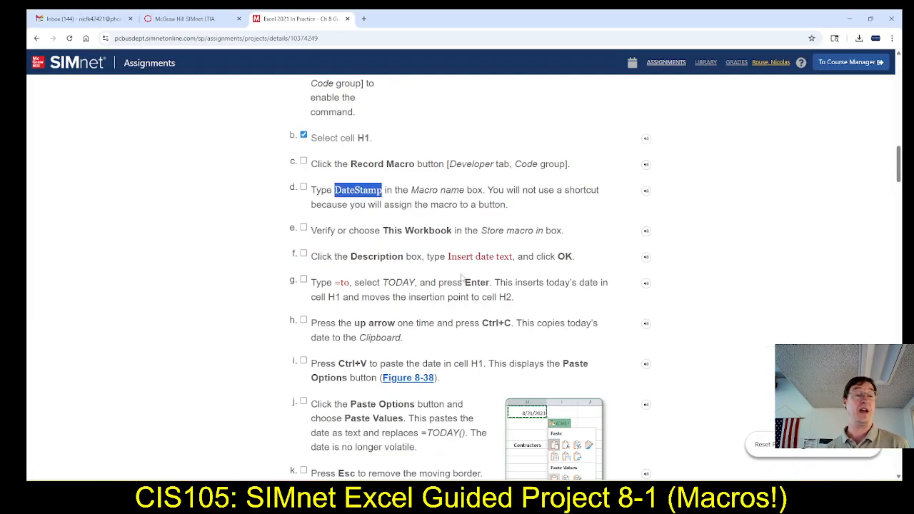
scroll(462, 277, down, 3)
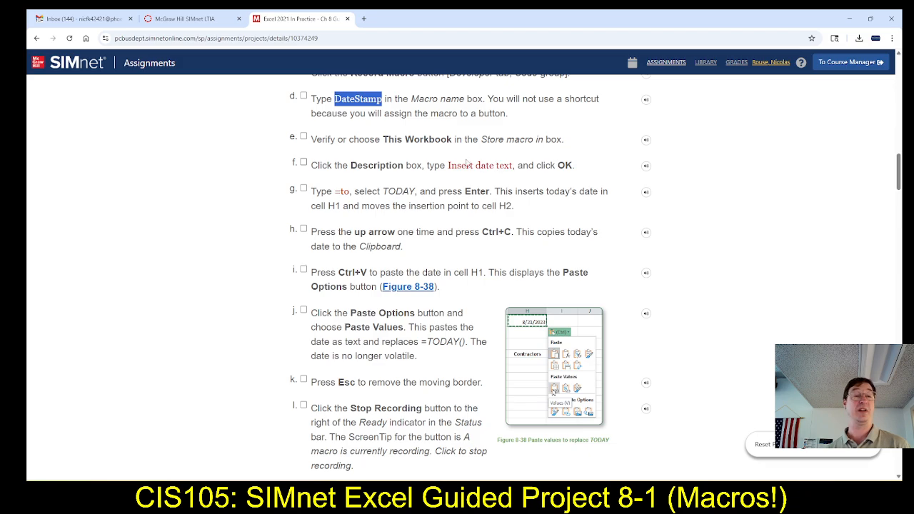
click(450, 170)
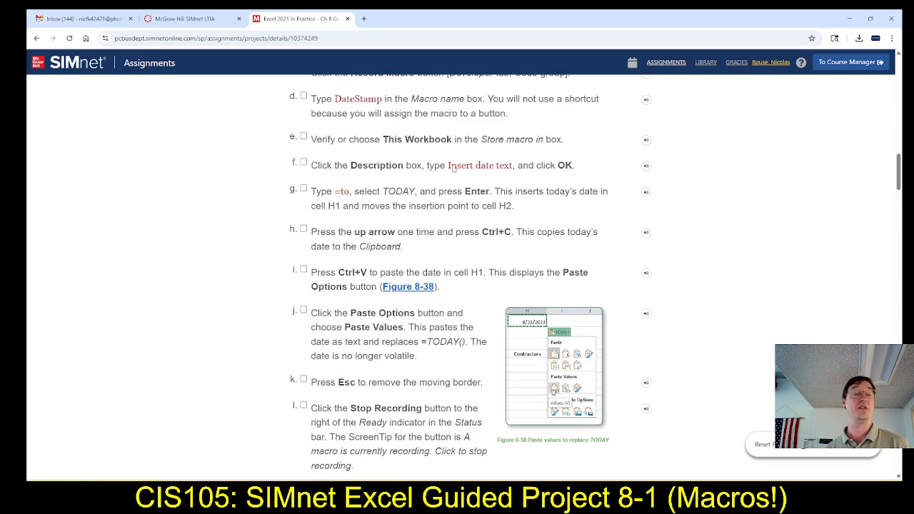
drag(453, 169, 514, 168)
key(ctrl+c)
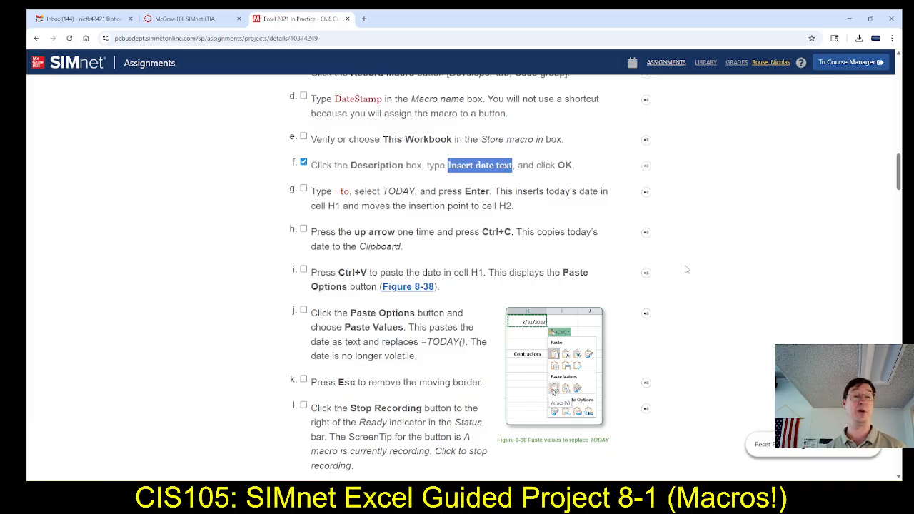
key(alt+Tab)
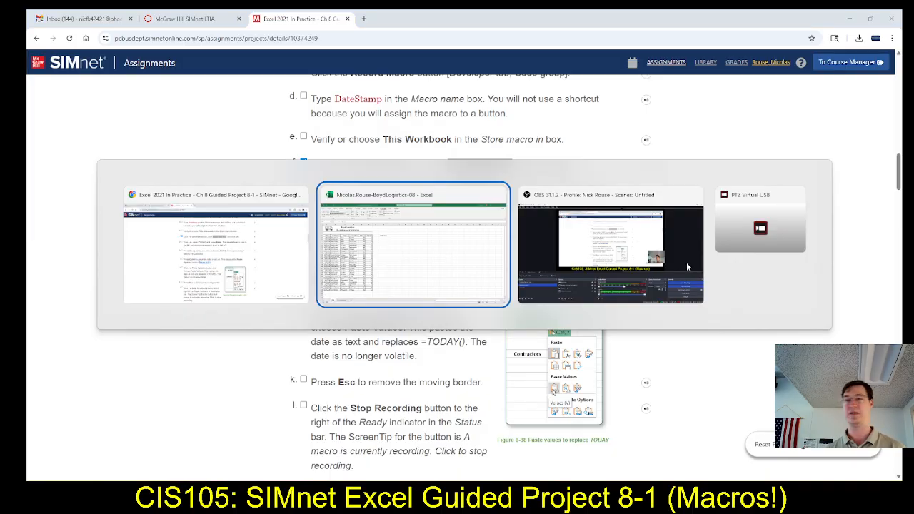
key(ctrl+v)
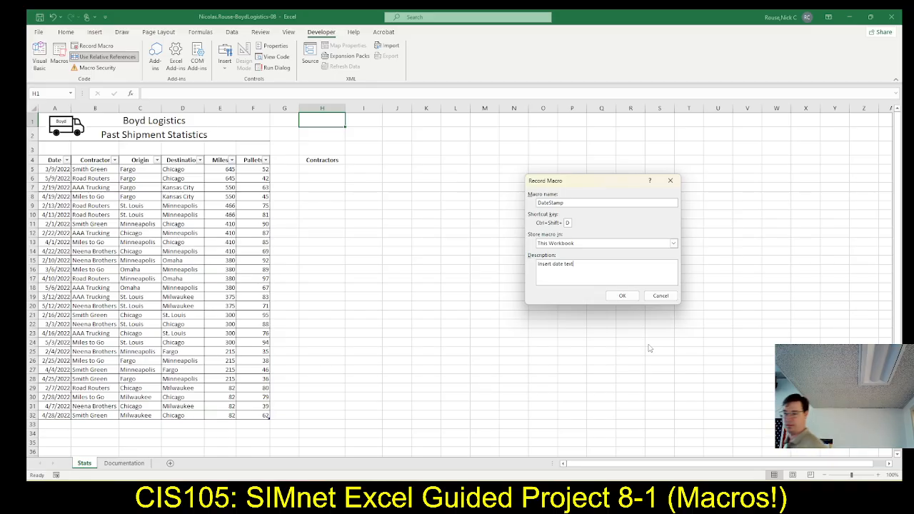
click(623, 298)
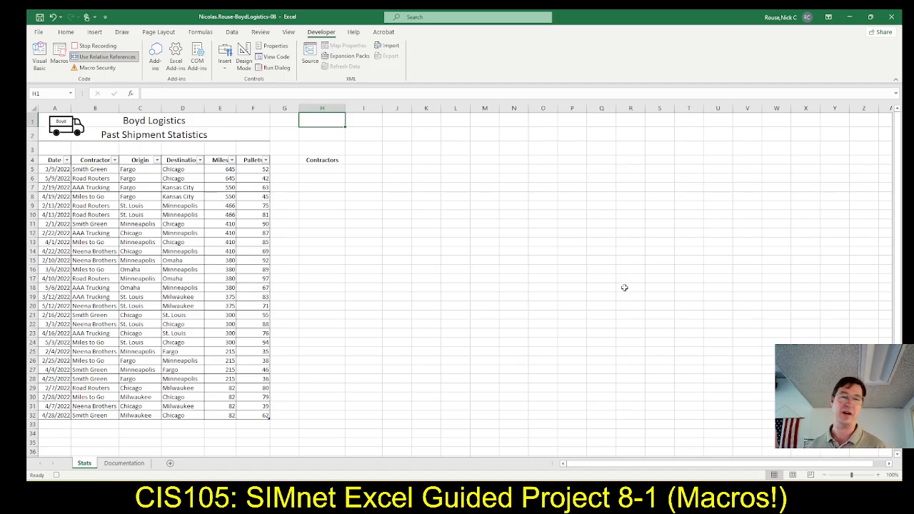
Read the next recording instructions in SIMnet and enter the TODAY function in cell H1 of the Stats sheet in Excel.
key(alt+Tab)
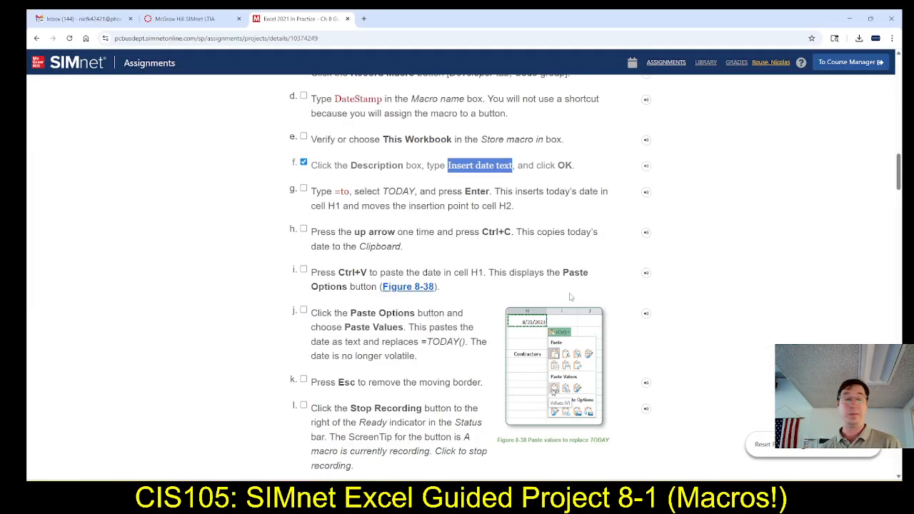
scroll(400, 231, down, 1)
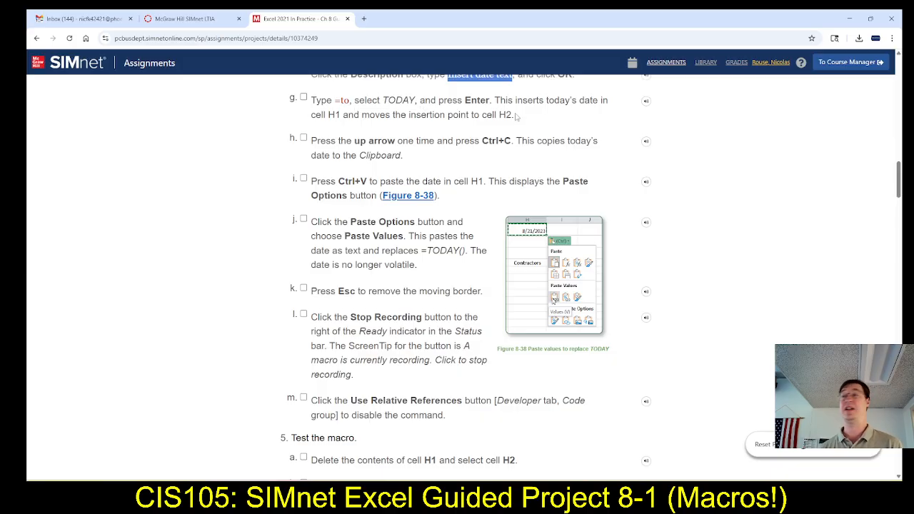
key(alt+Tab)
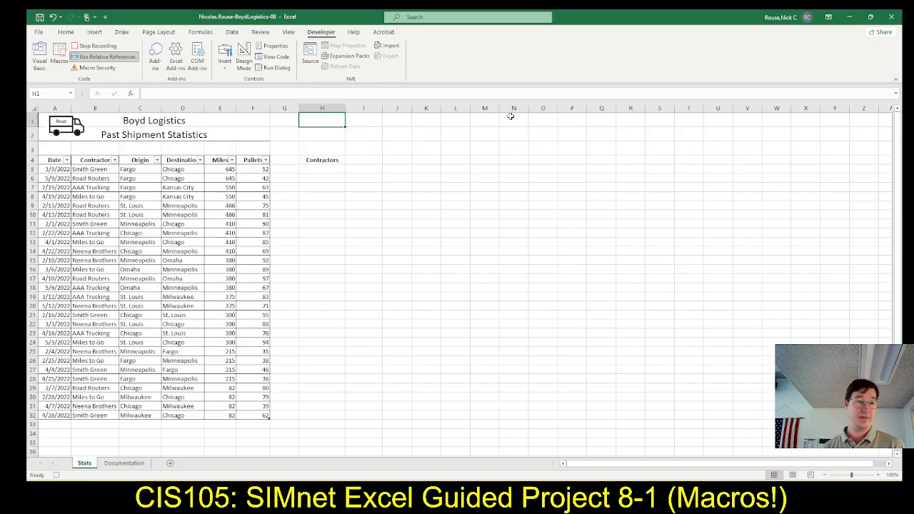
text(=)
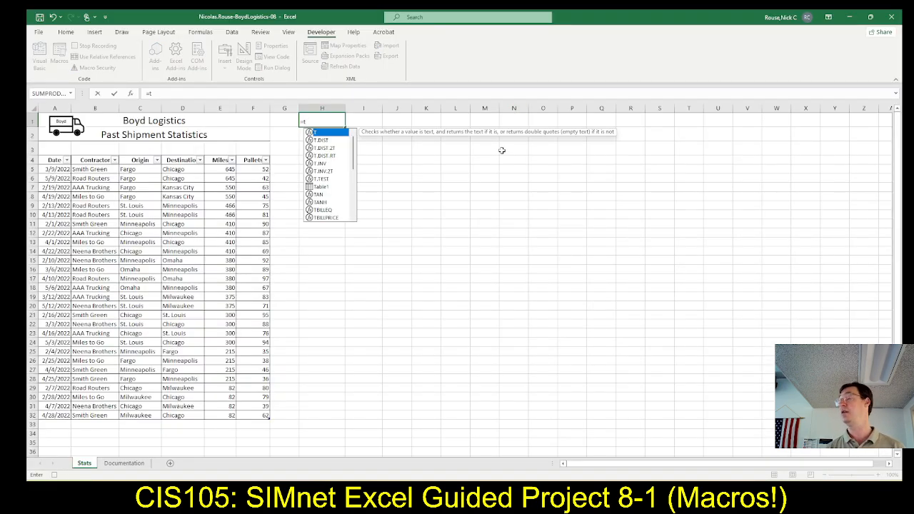
text(to)
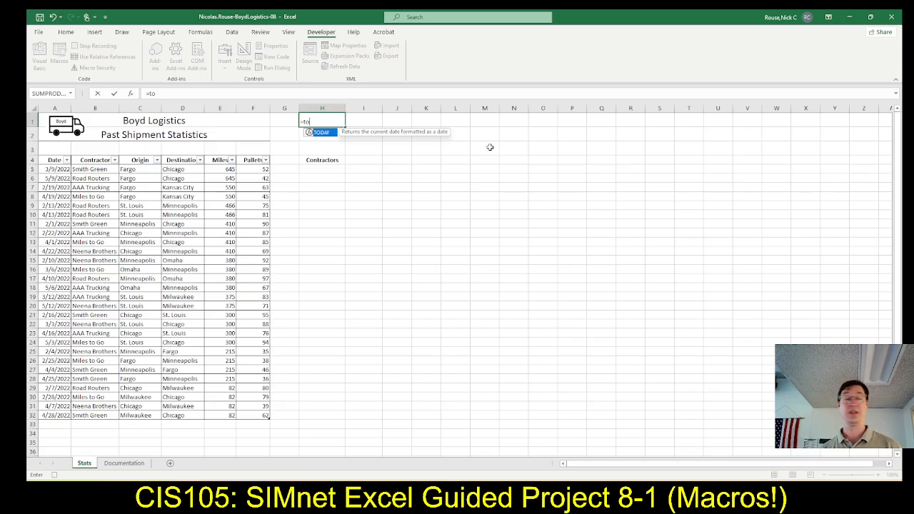
double_click(328, 134)
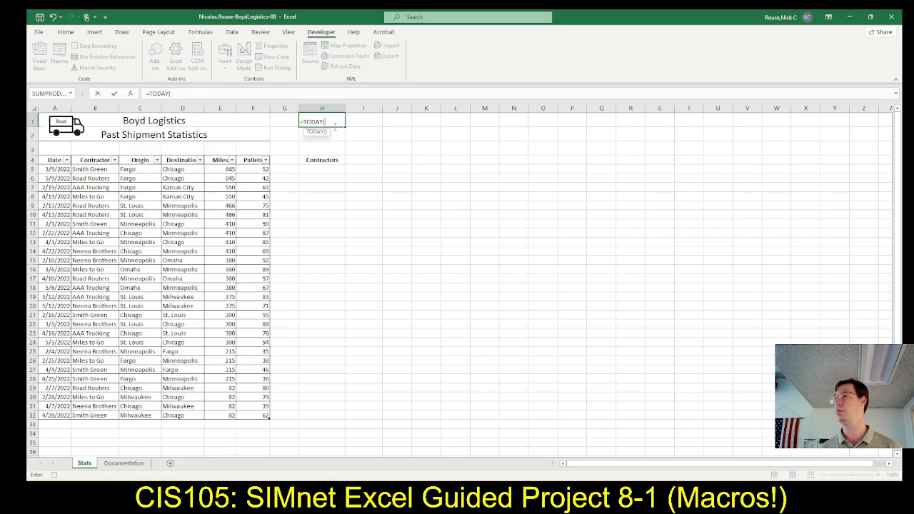
key(Return)
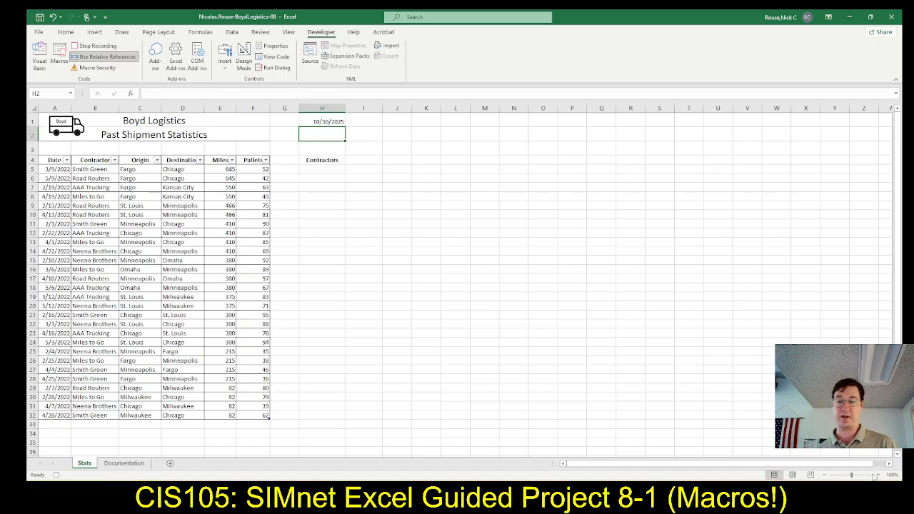
Enlarge the Stats sheet to 150% and read the SIMnet instructions for copying and pasting the date.
click(880, 475)
click(879, 476)
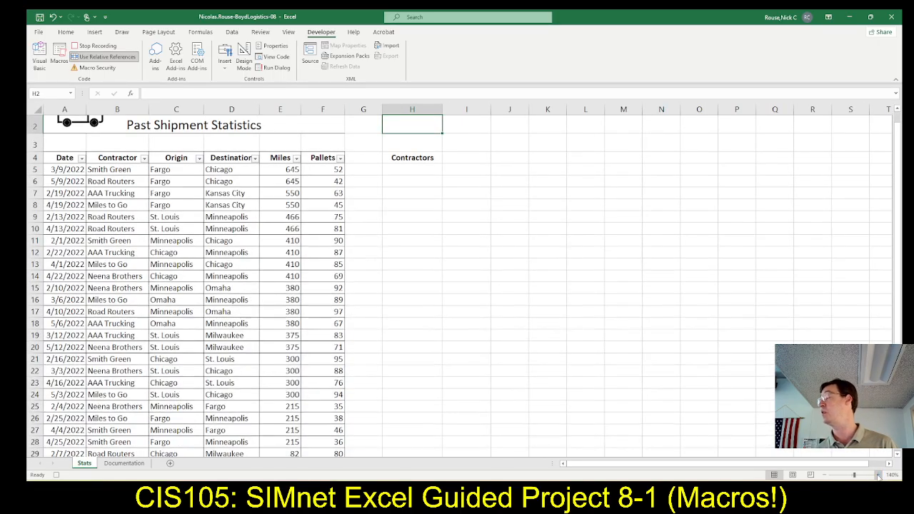
click(880, 476)
click(878, 477)
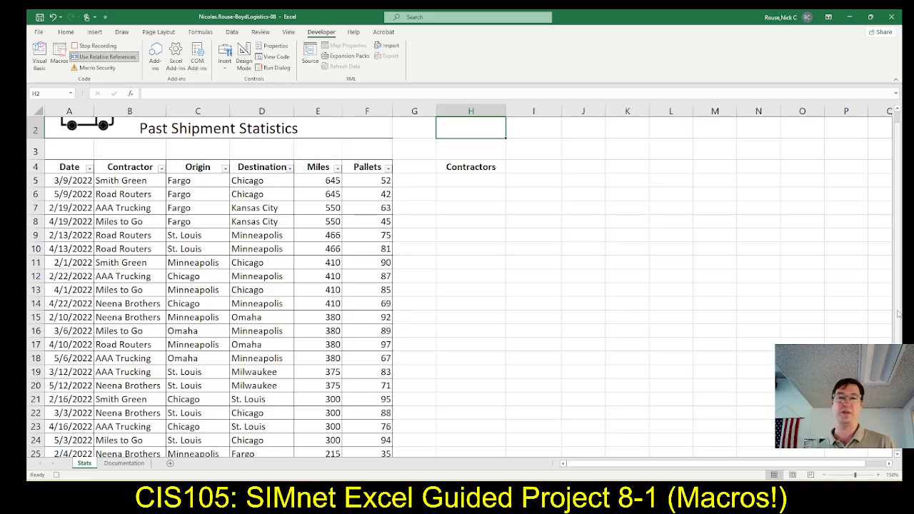
scroll(899, 307, up, 1)
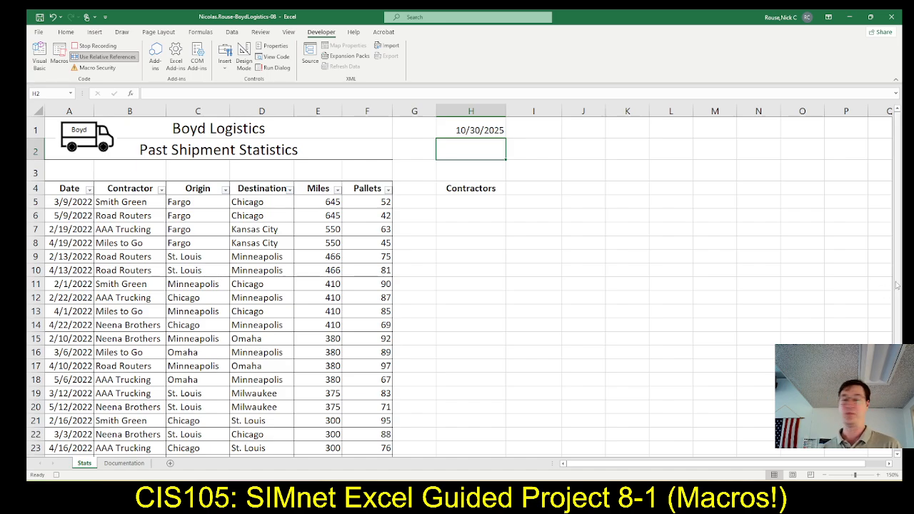
key(alt+Tab)
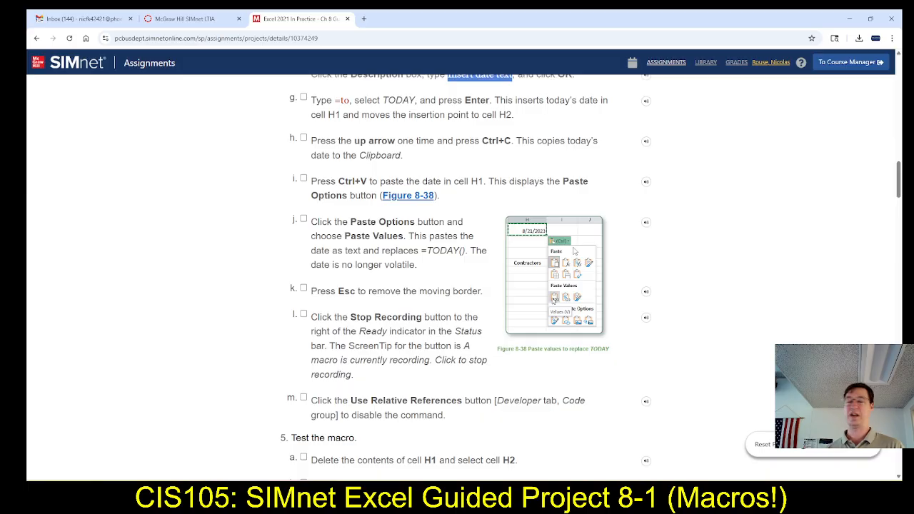
key(alt+Tab)
key(alt+Tab)
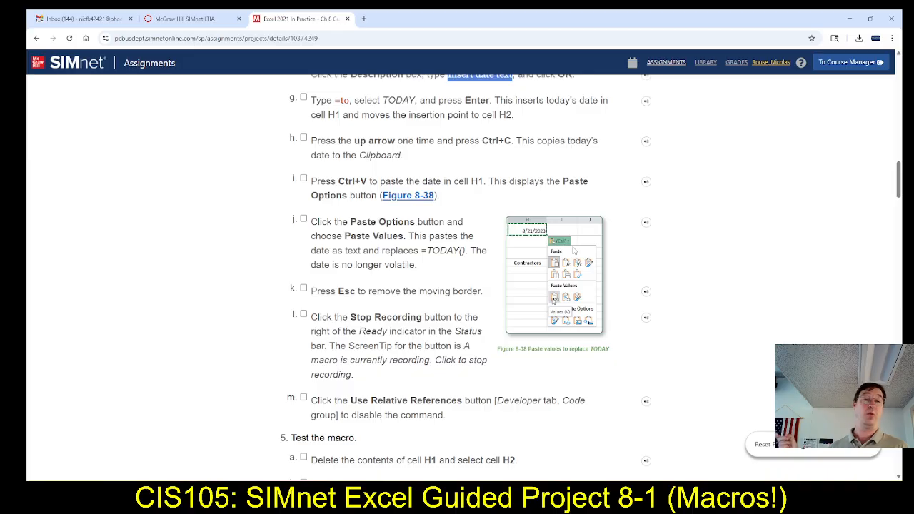
key(alt+Tab)
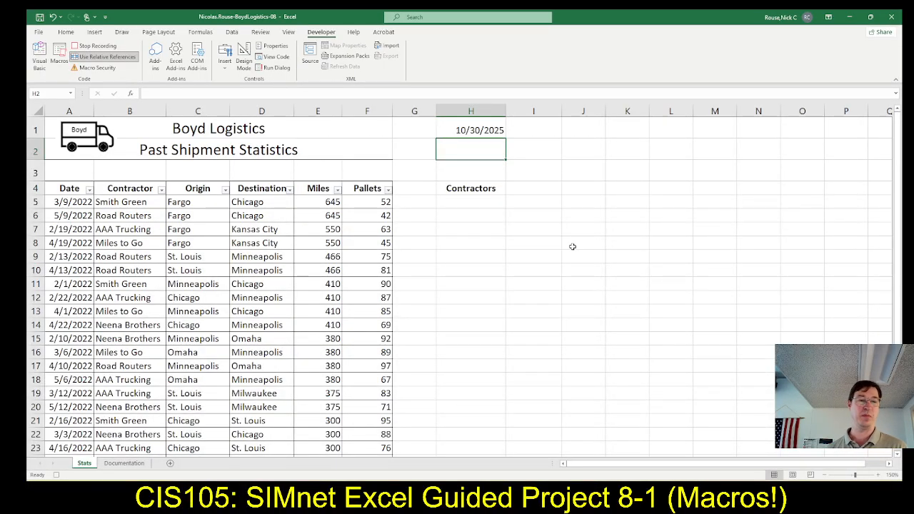
Select cell H1 and copy its date, rechecking the copy instruction in SIMnet.
key(Up)
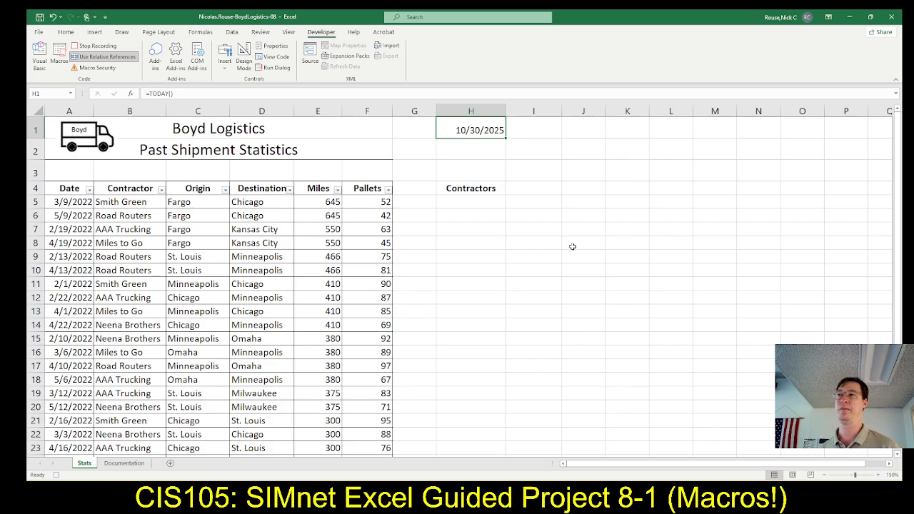
key(ctrl+c)
key(alt+Tab)
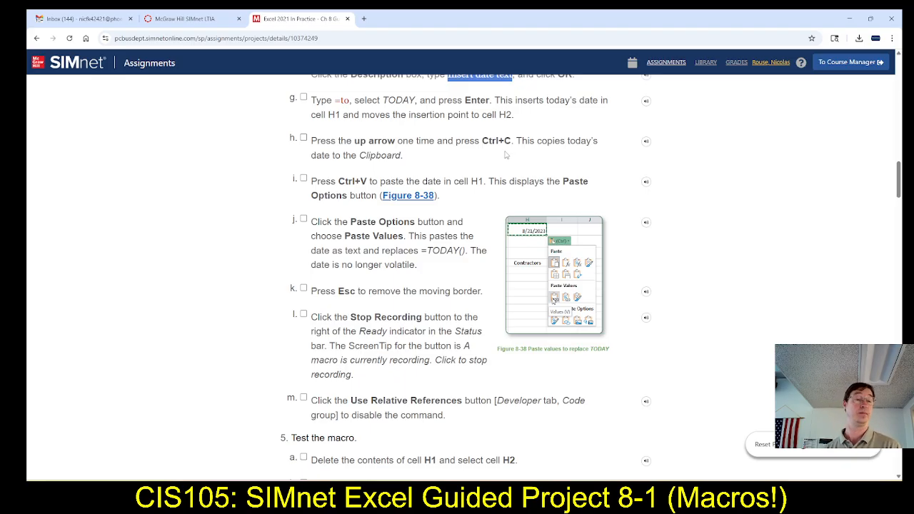
key(alt+Tab)
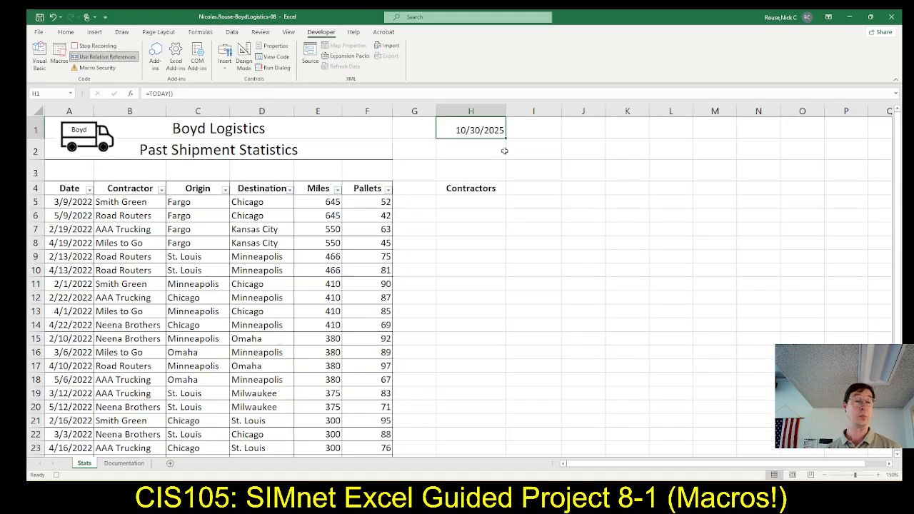
key(ctrl+c)
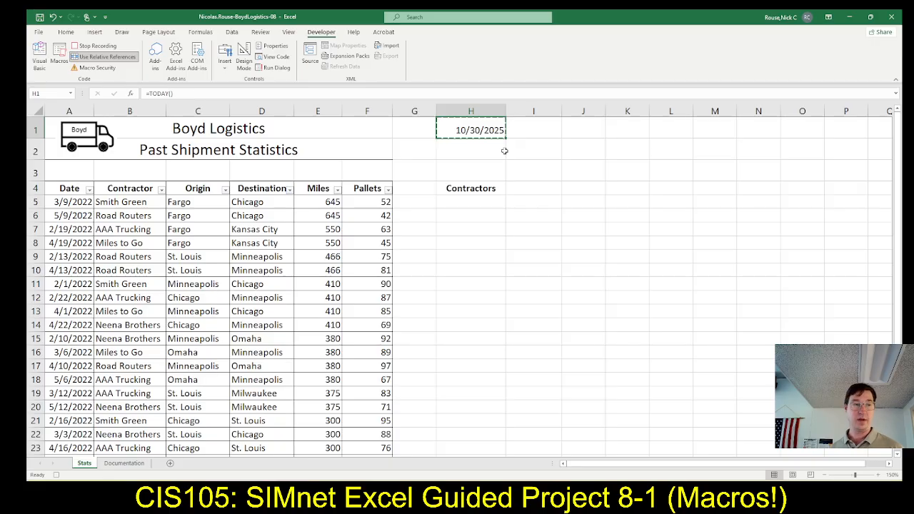
Check the paste instructions in SIMnet and paste the copied date back into cell H1 as values only in Excel.
key(alt+Tab)
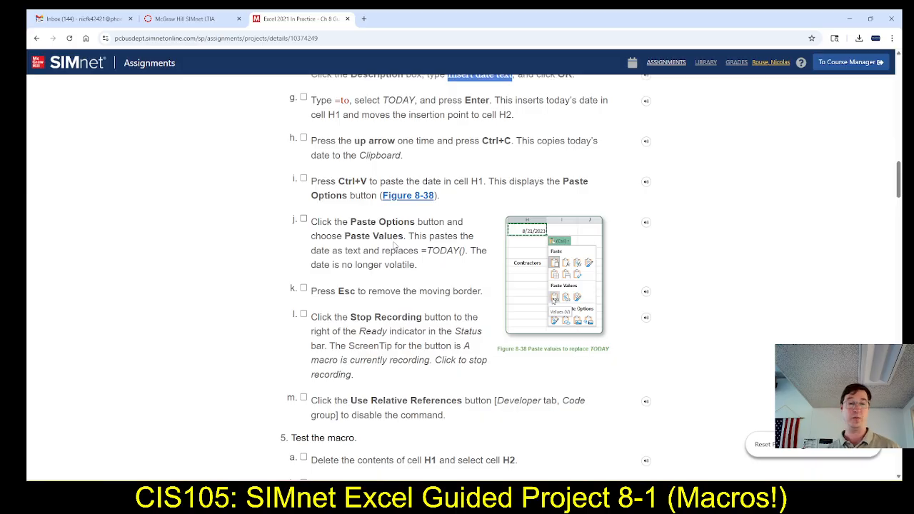
key(alt+Tab)
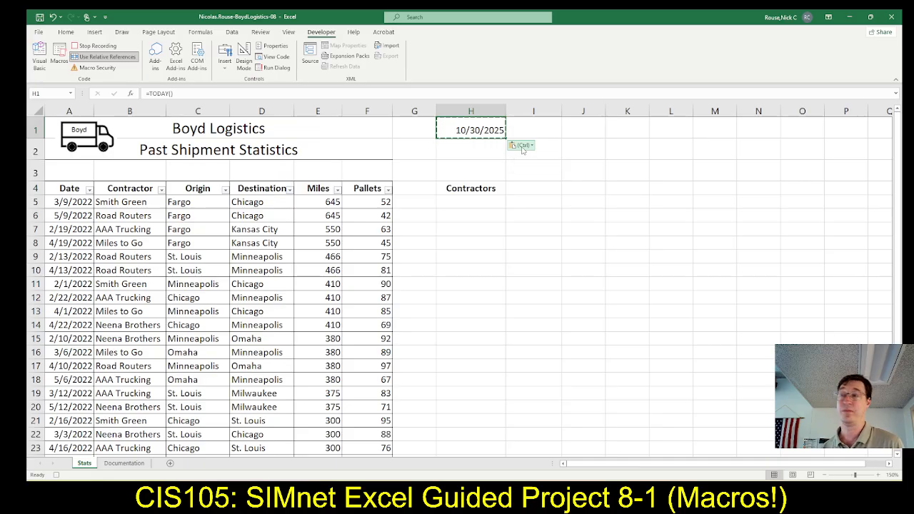
click(523, 148)
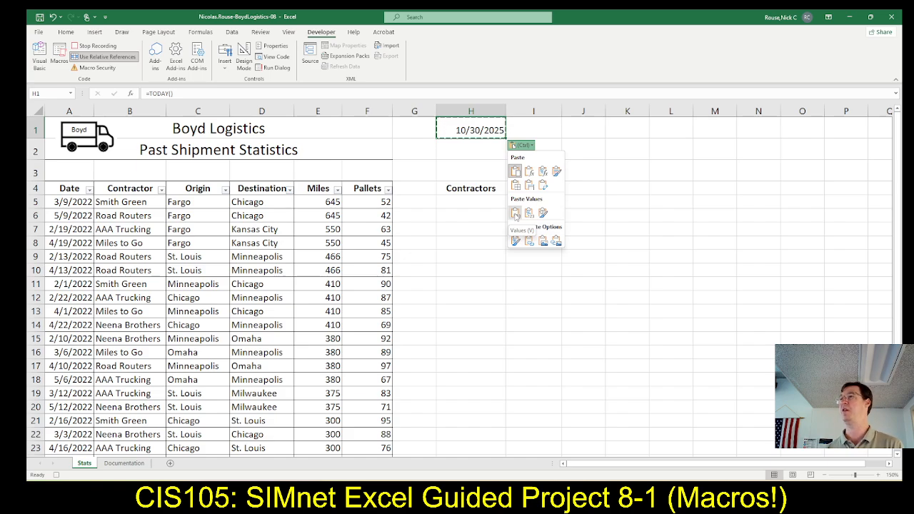
click(515, 213)
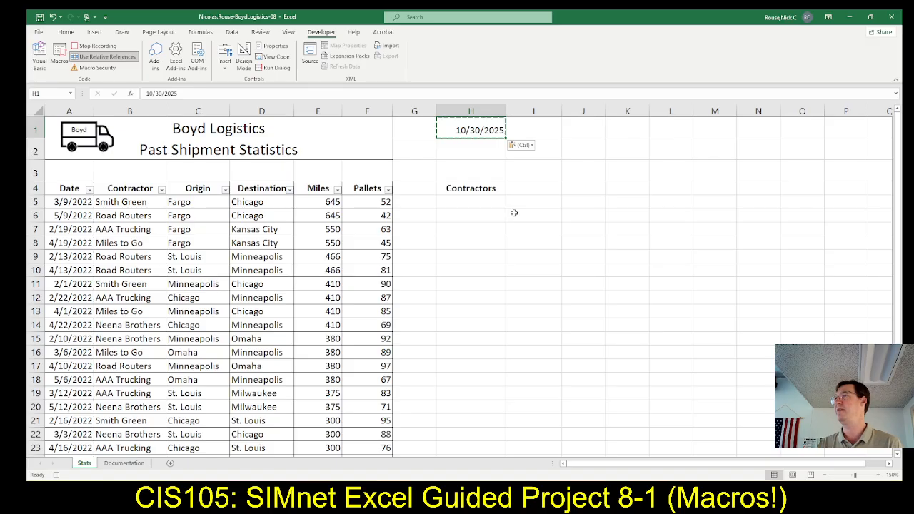
Read the following SIMnet instruction and remove the moving copy border from cell H1 in Excel.
key(alt+Tab)
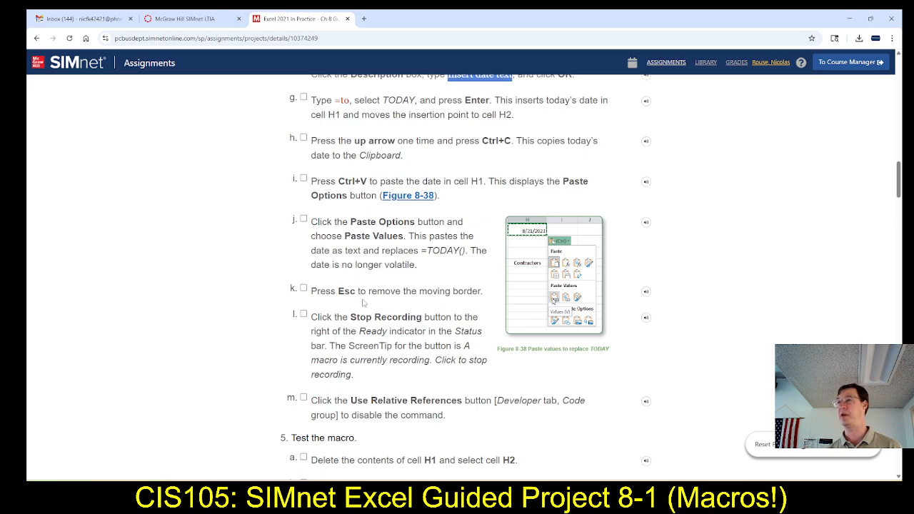
scroll(362, 300, down, 1)
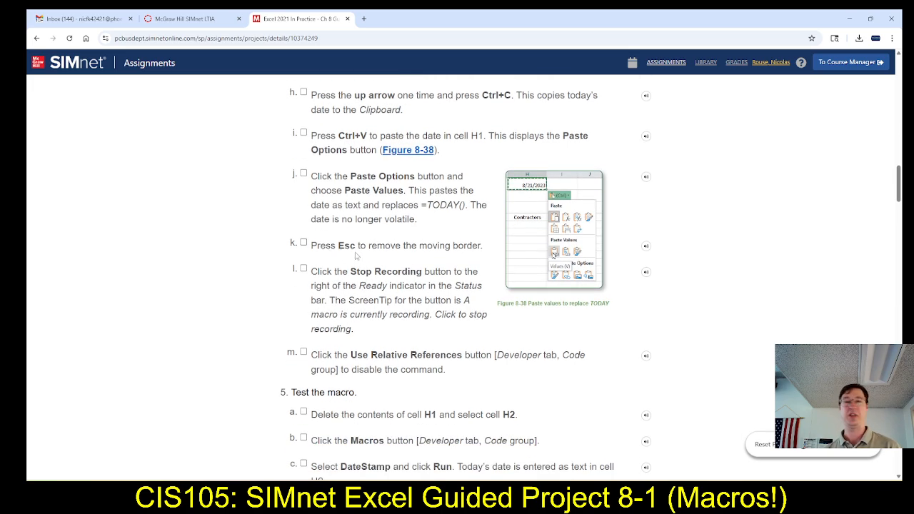
key(alt+Tab)
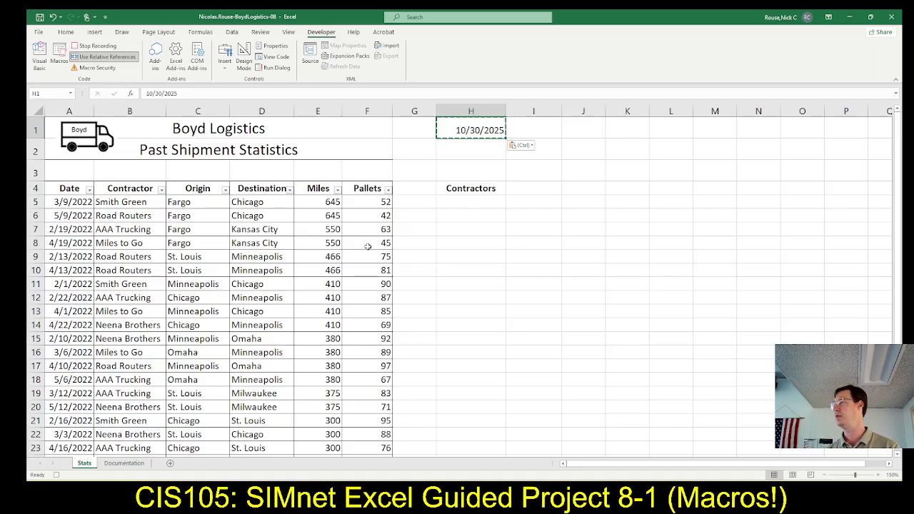
key(Escape)
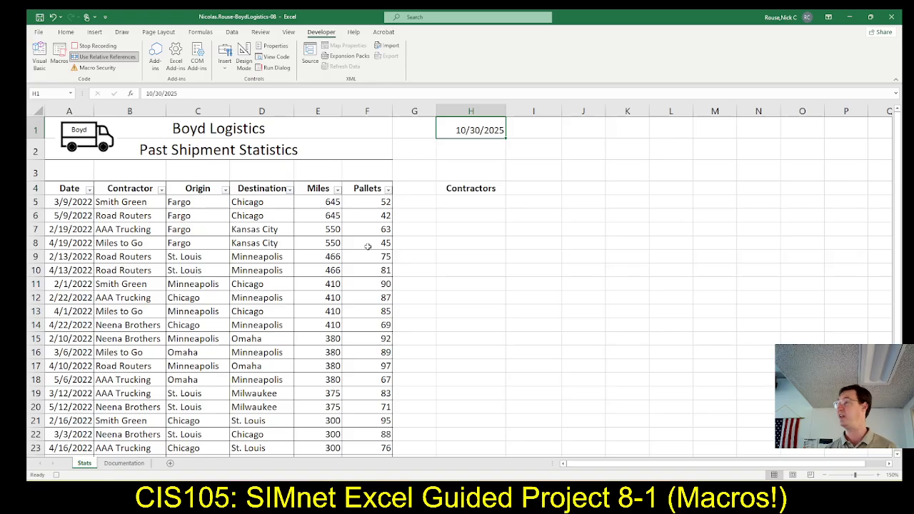
Read the following SIMnet instruction and stop recording the DateStamp macro in Excel.
key(alt+Tab)
scroll(408, 273, down, 1)
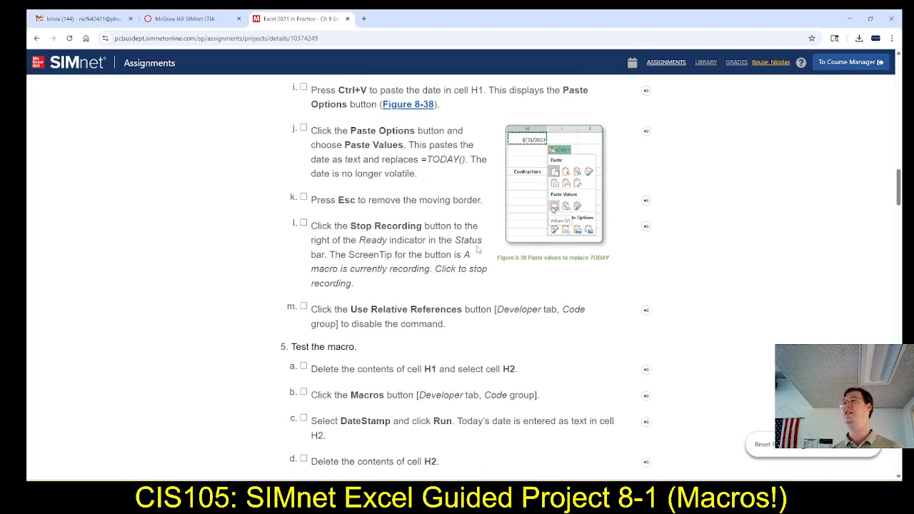
key(alt+Tab)
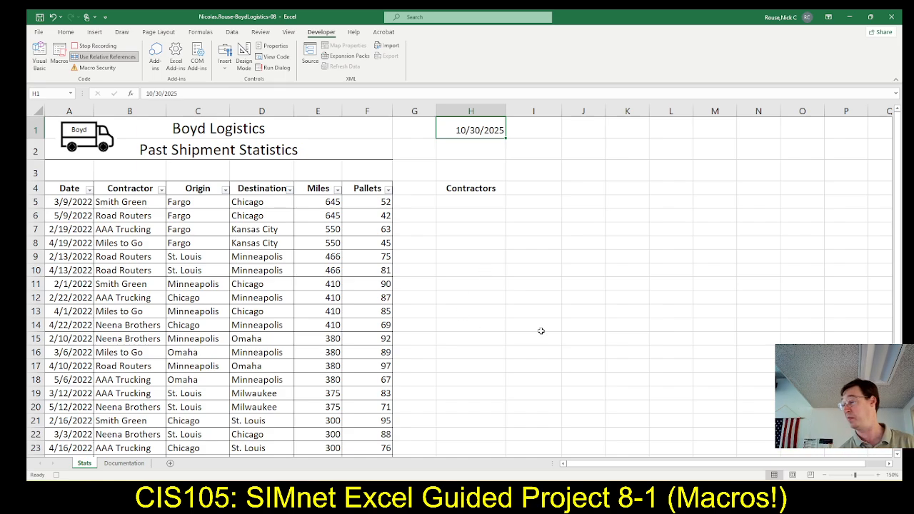
click(57, 476)
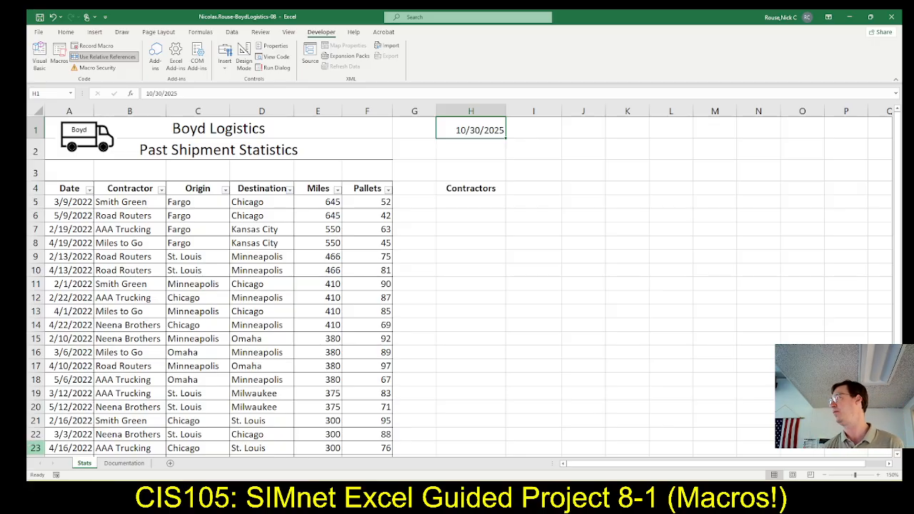
Read the last recording instruction in SIMnet and disable Use Relative References in Excel.
key(alt+Tab)
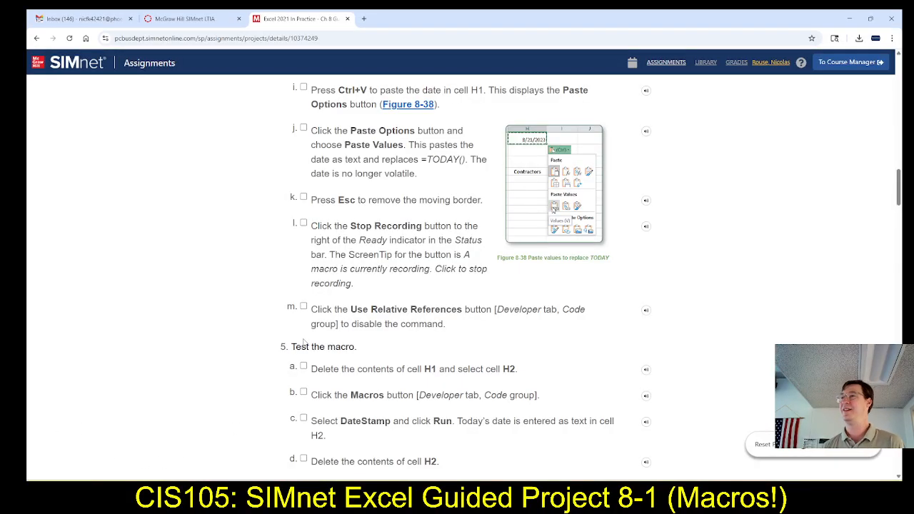
scroll(341, 331, down, 1)
scroll(341, 331, down, 1)
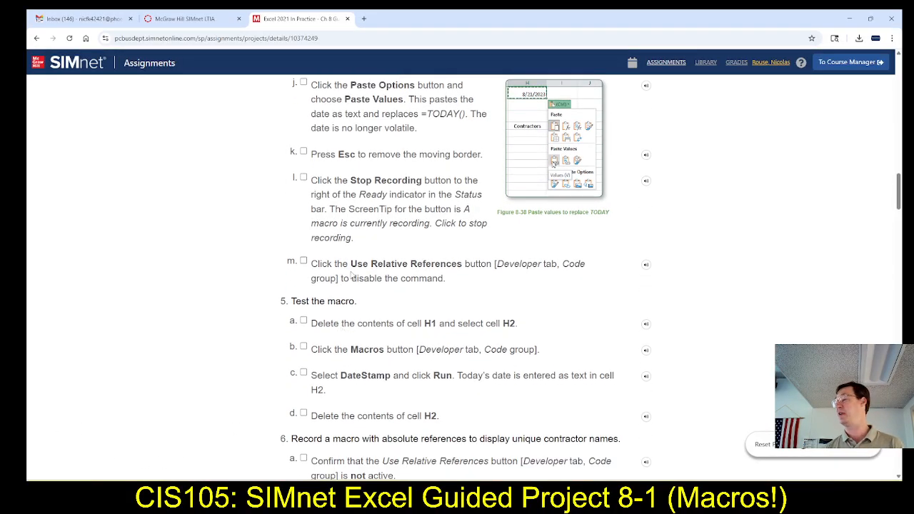
scroll(352, 278, down, 1)
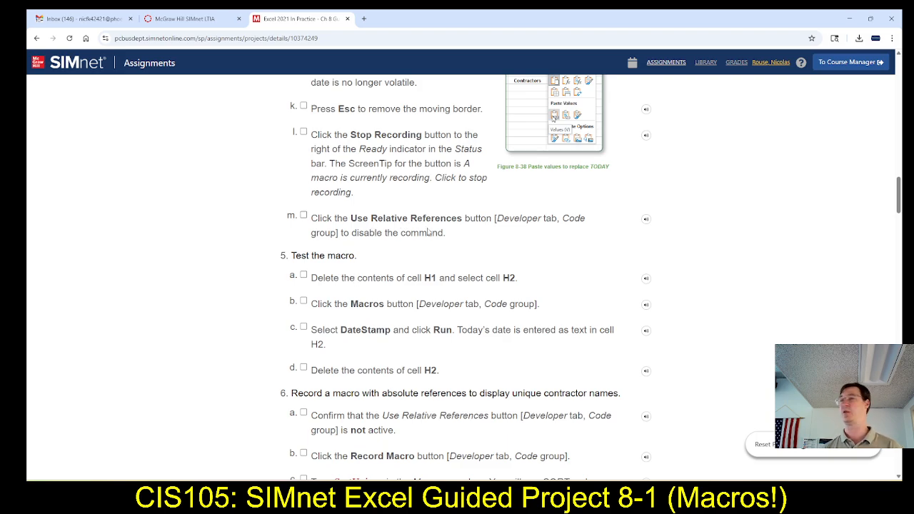
key(alt+Tab)
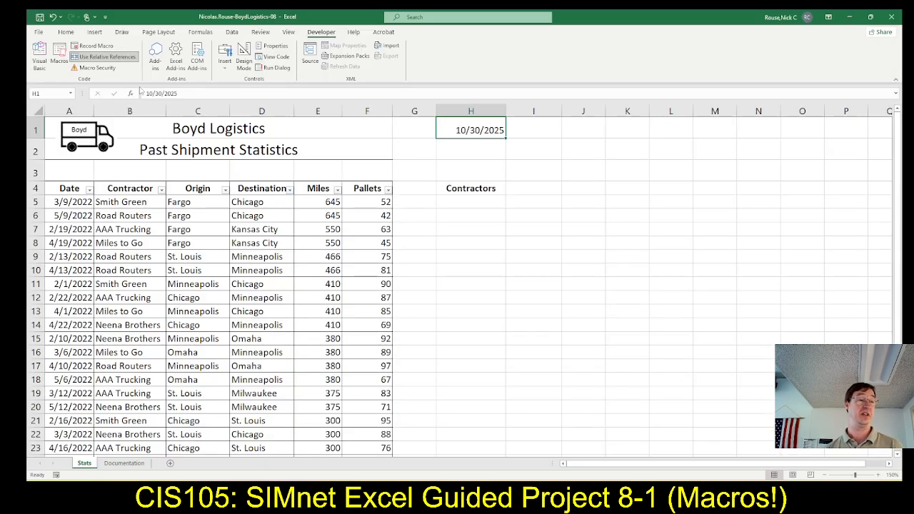
click(109, 58)
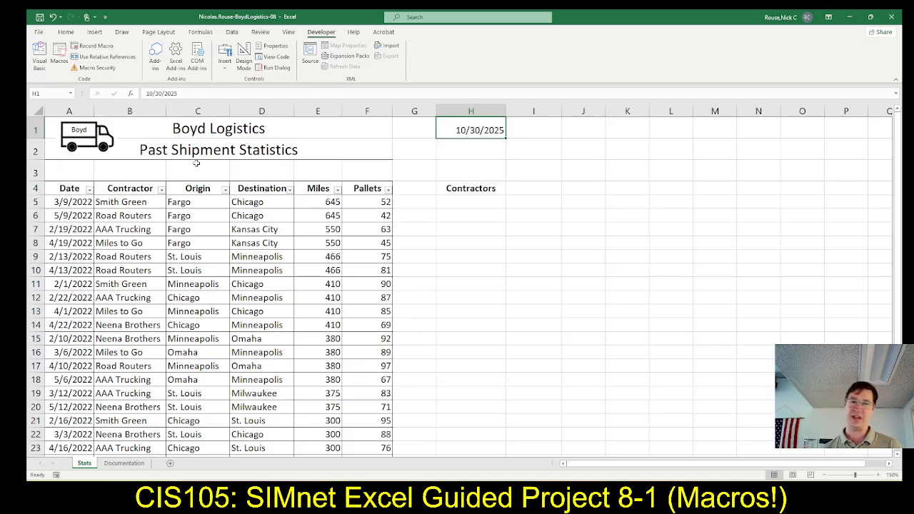
Review the macro-testing instructions in SIMnet, clear cell H1 in Excel and select cell H2.
key(alt+Tab)
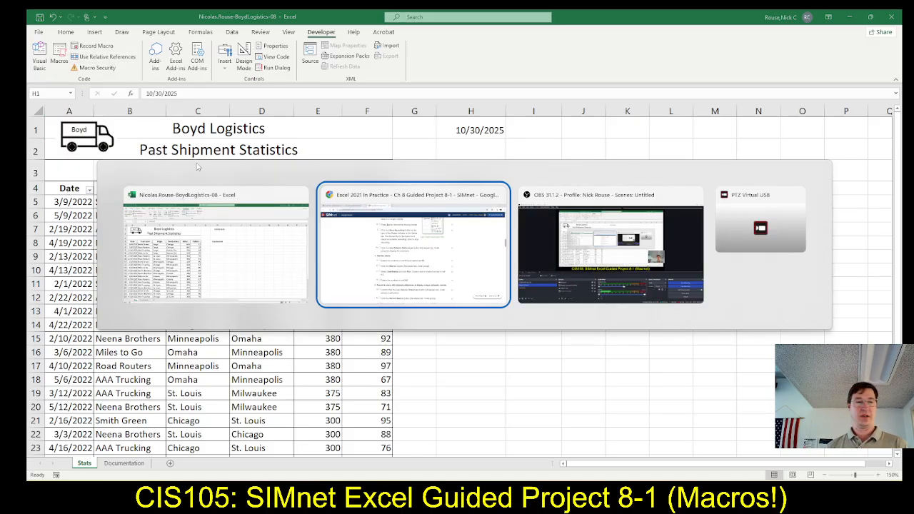
scroll(262, 229, down, 2)
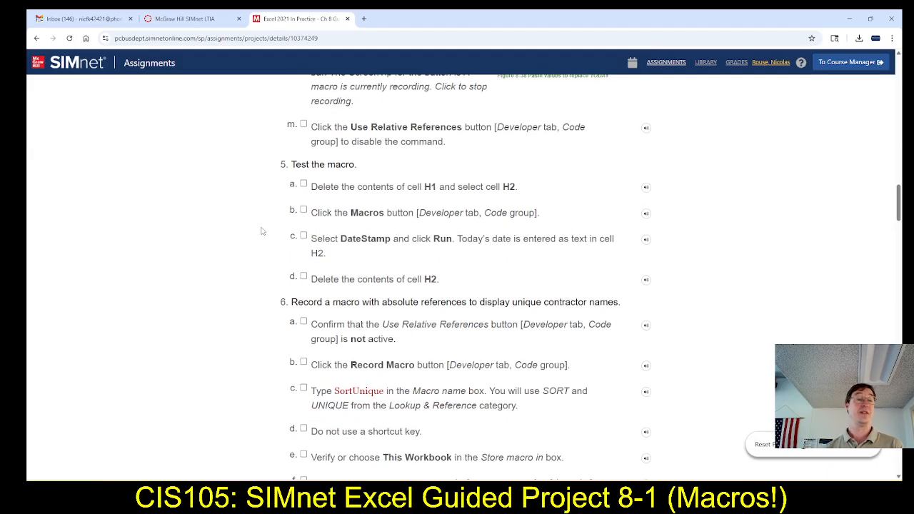
scroll(263, 232, up, 3)
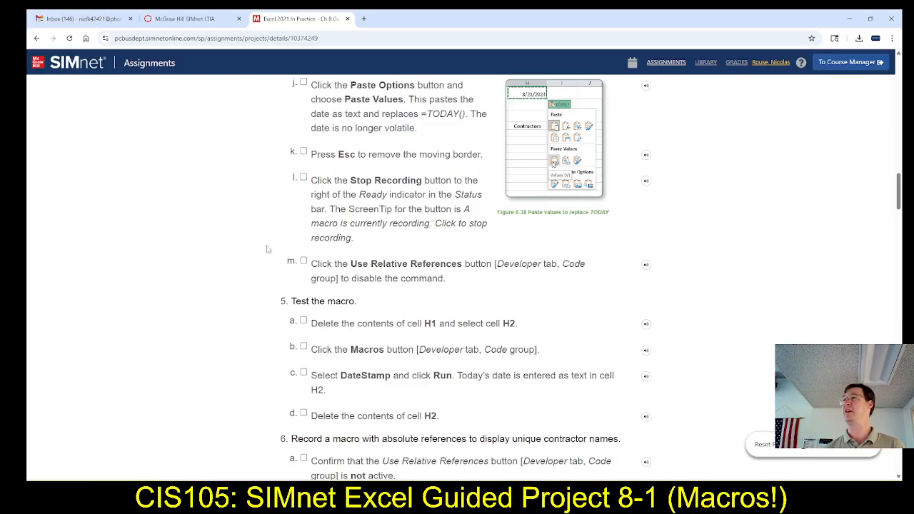
scroll(270, 249, up, 1)
scroll(270, 249, up, 2)
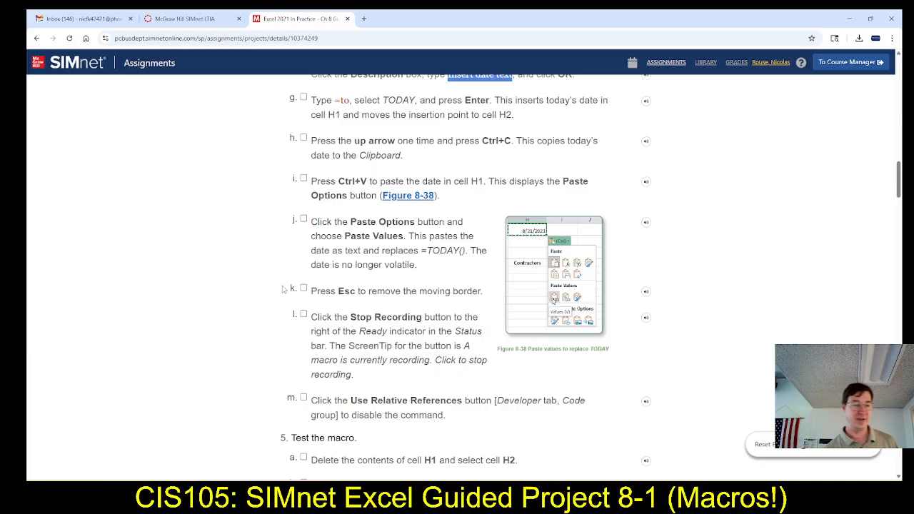
scroll(314, 279, down, 2)
scroll(314, 278, down, 2)
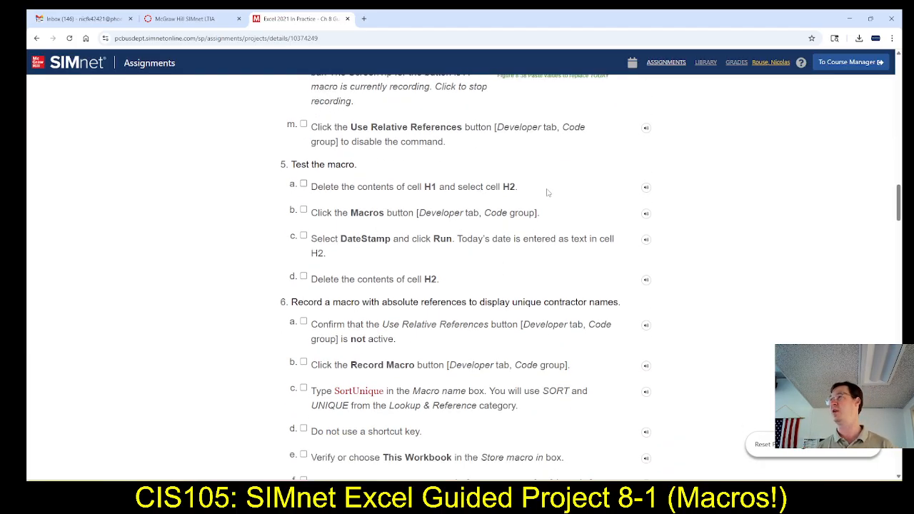
key(alt+Tab)
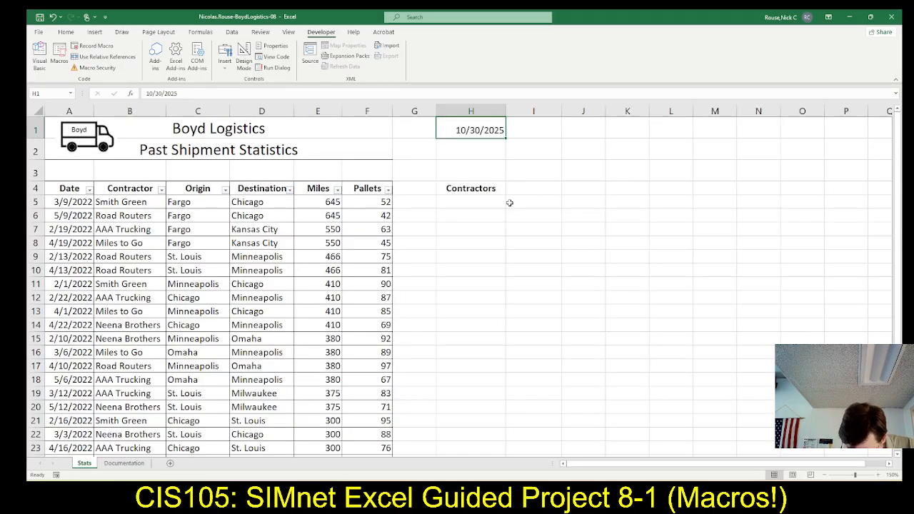
key(Delete)
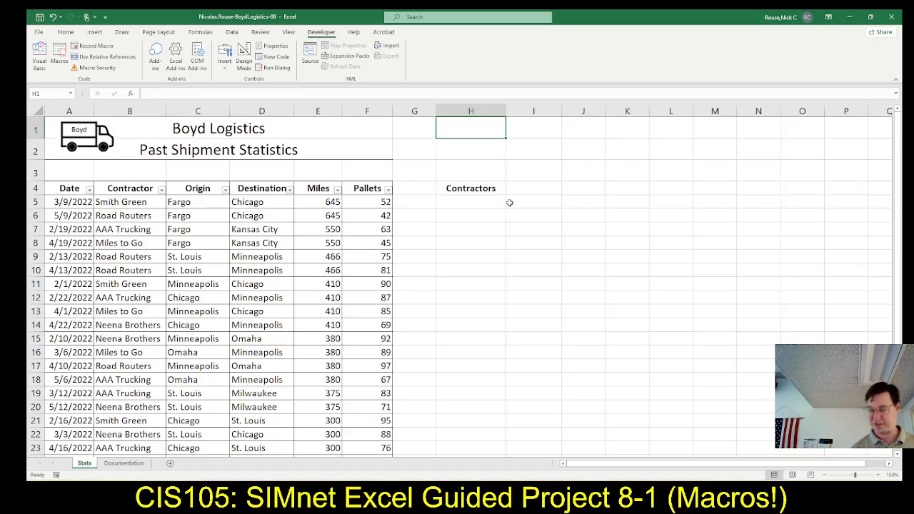
key(Down)
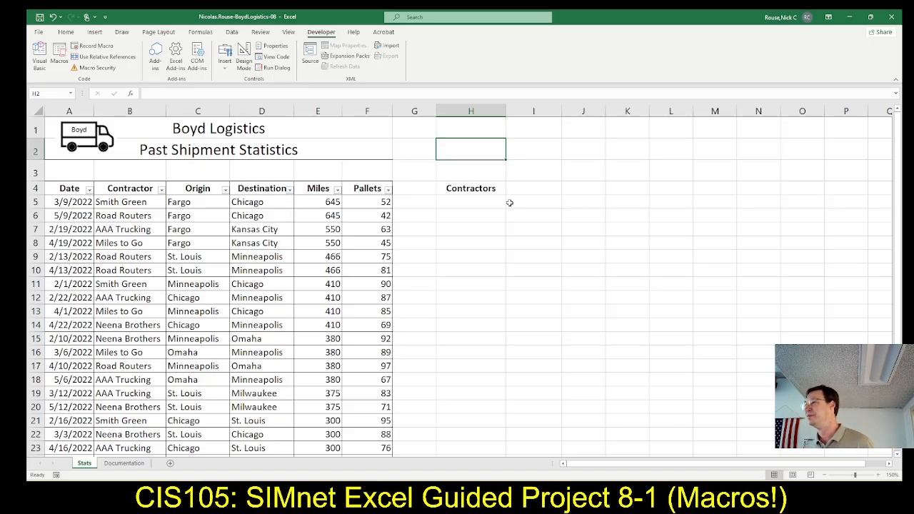
Try to run the DateStamp macro from cell H2, clear the date from cell H1 and reselect H2.
key(ctrl+shift+d)
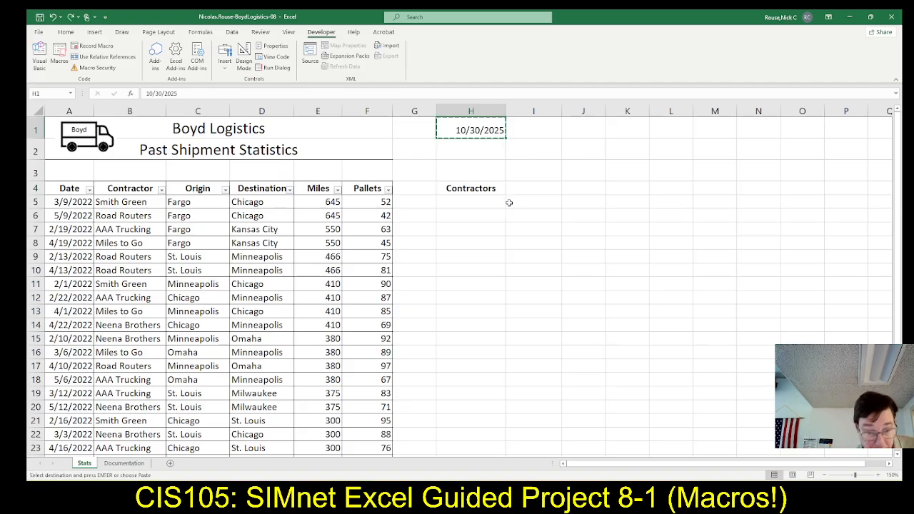
key(Delete)
key(Down)
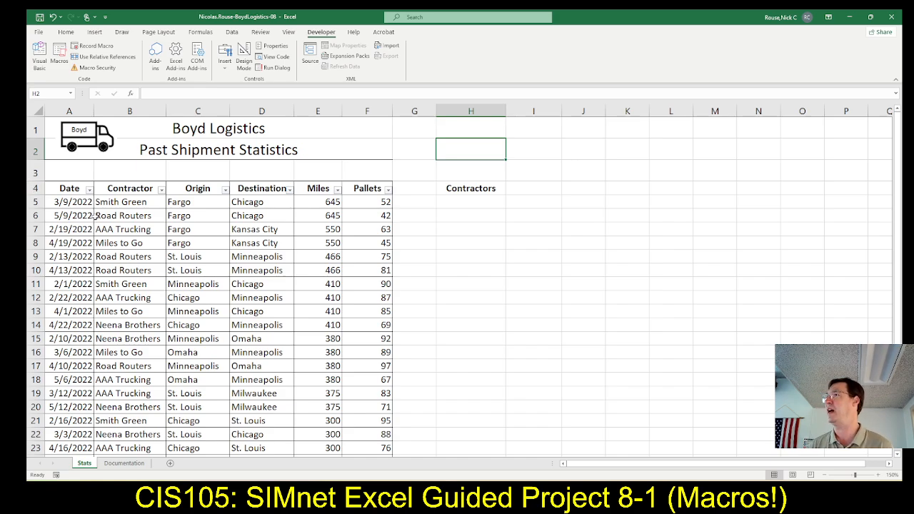
Recheck the test instructions in SIMnet and run the DateStamp macro in cell H2 in Excel.
key(alt+Tab)
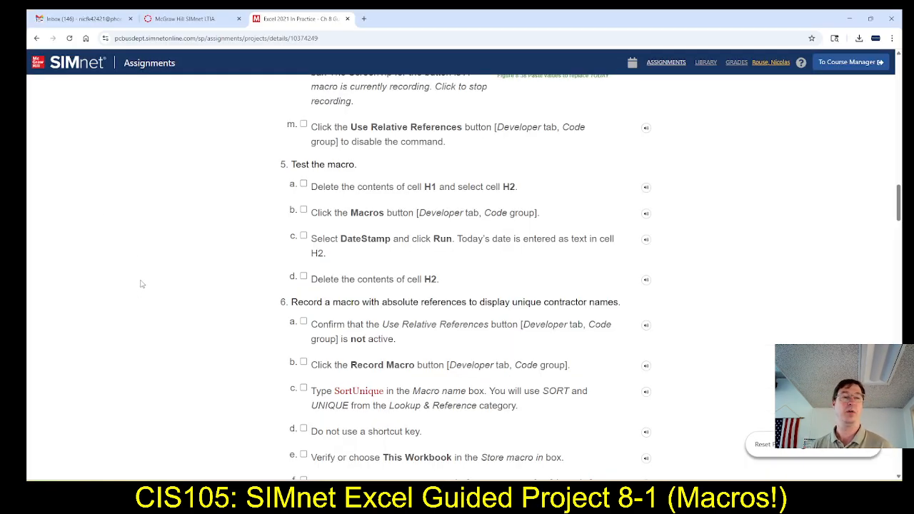
key(alt+Tab)
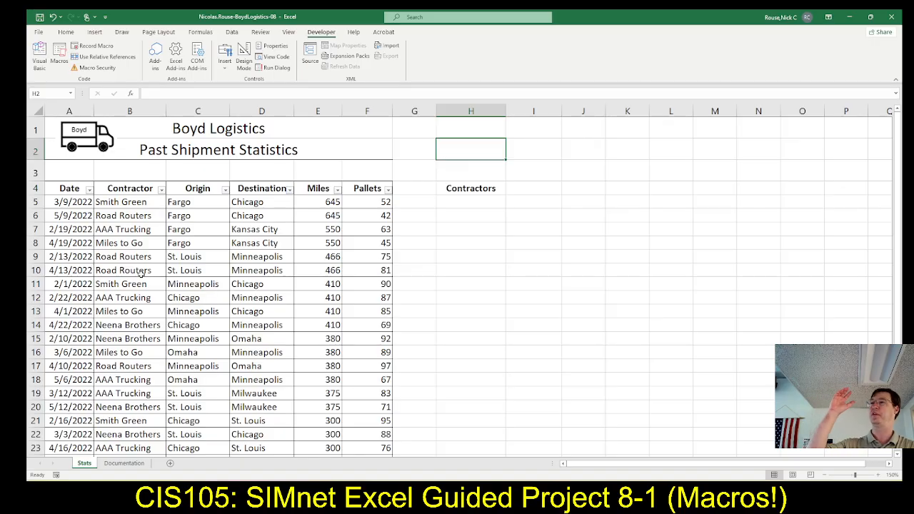
key(ctrl+shift+d)
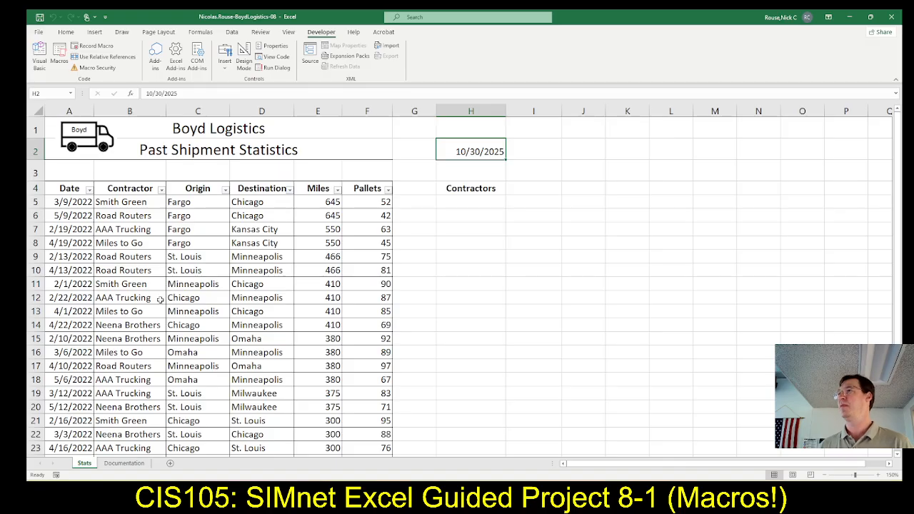
Check the final test instruction in SIMnet and delete the contents of cell H2 in Excel.
key(alt+Tab)
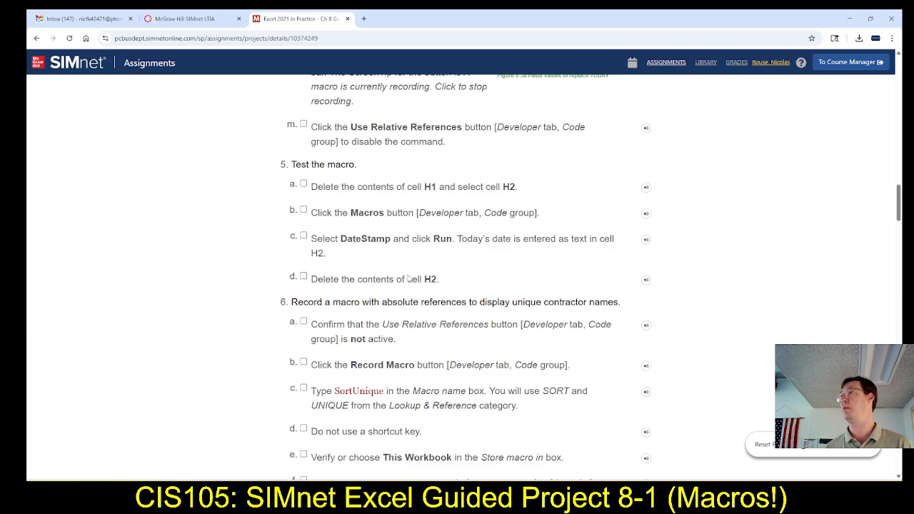
key(alt+Tab)
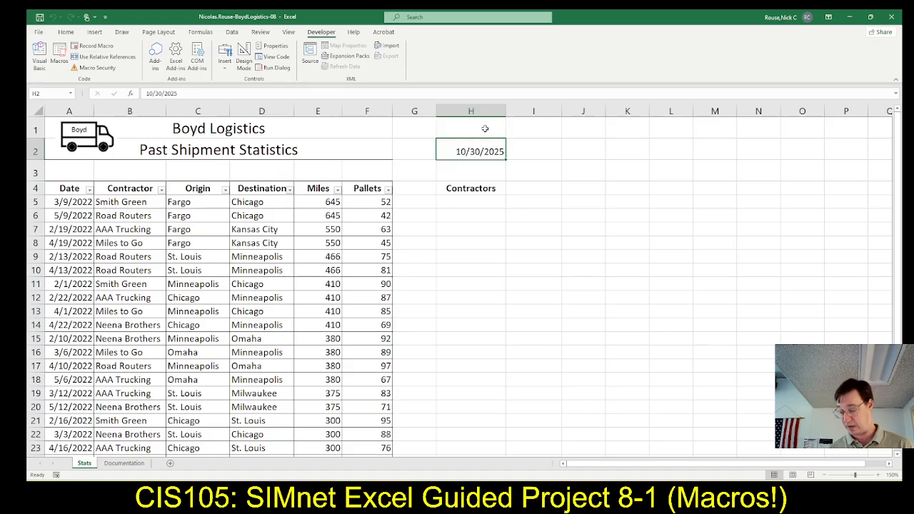
key(Delete)
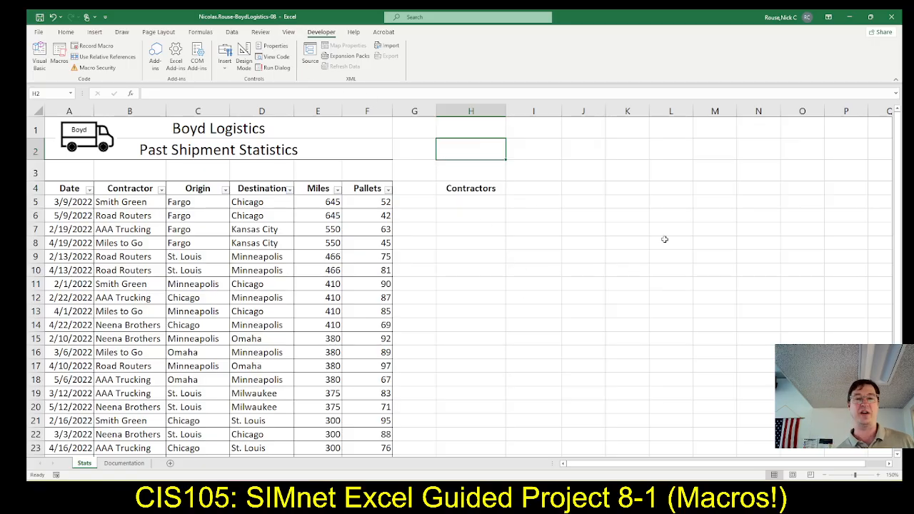
Test the DateStamp macro in cell K5, clear the inserted date and reselect cell H2.
click(631, 203)
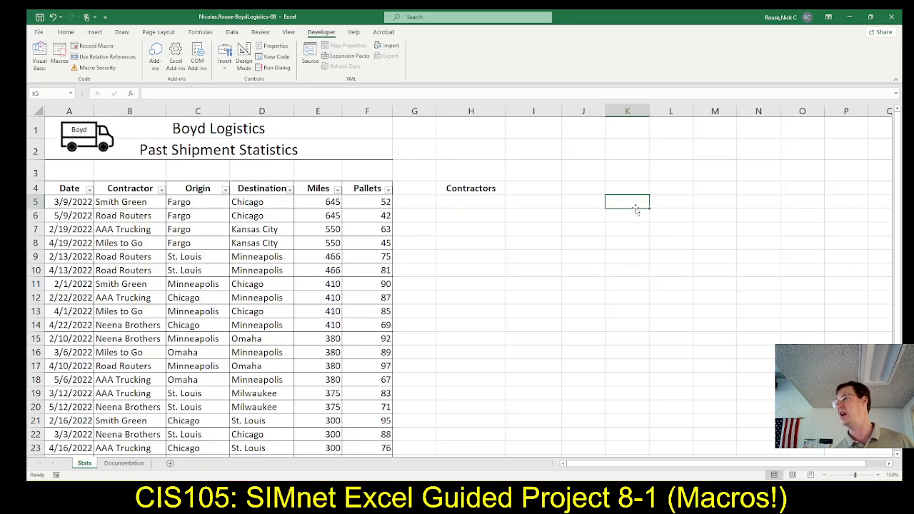
key(ctrl+shift+d)
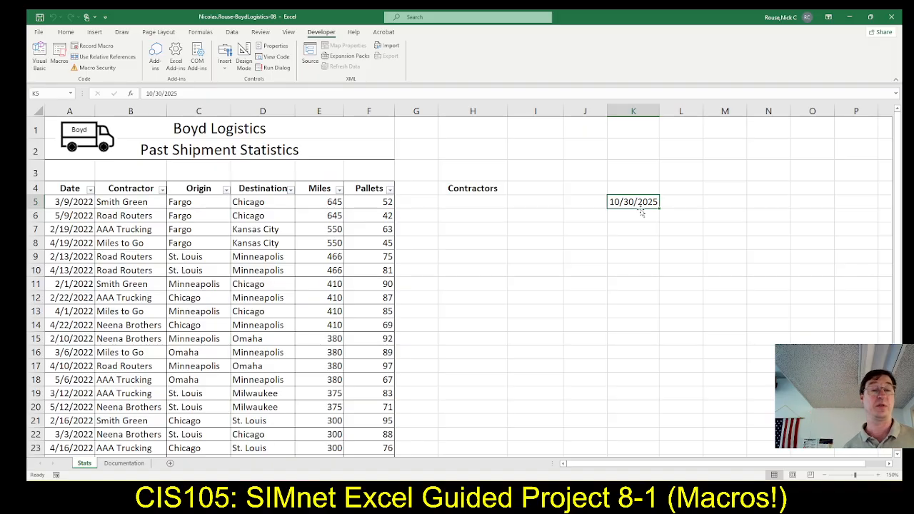
key(Delete)
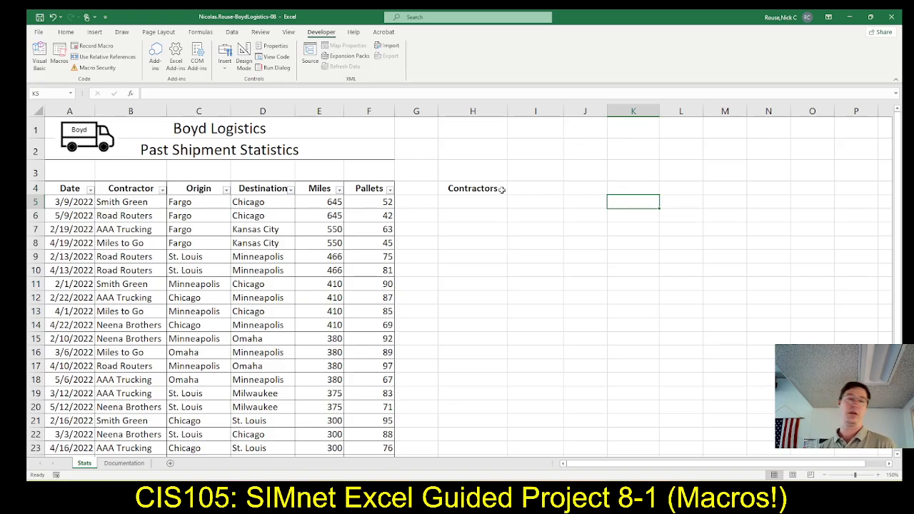
click(494, 147)
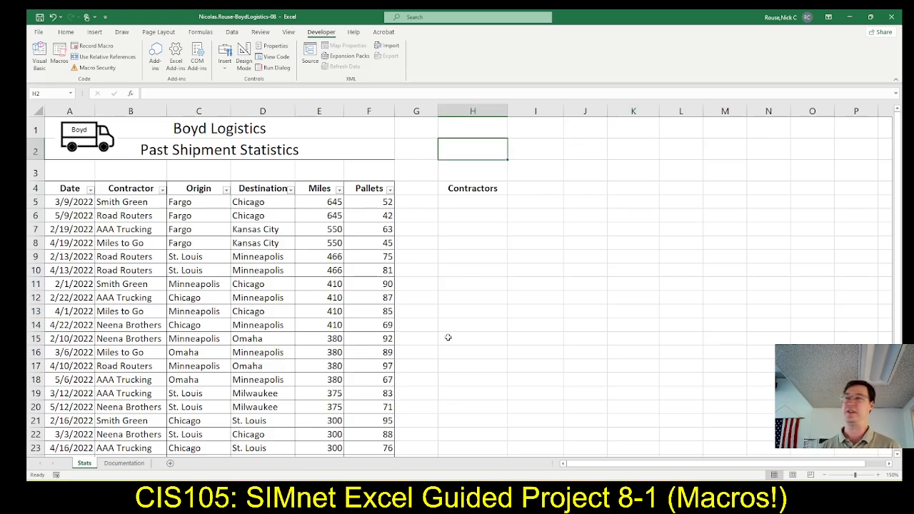
Read the SIMnet instructions for the absolute-reference macro and open the Record Macro settings in Excel.
key(alt+Tab)
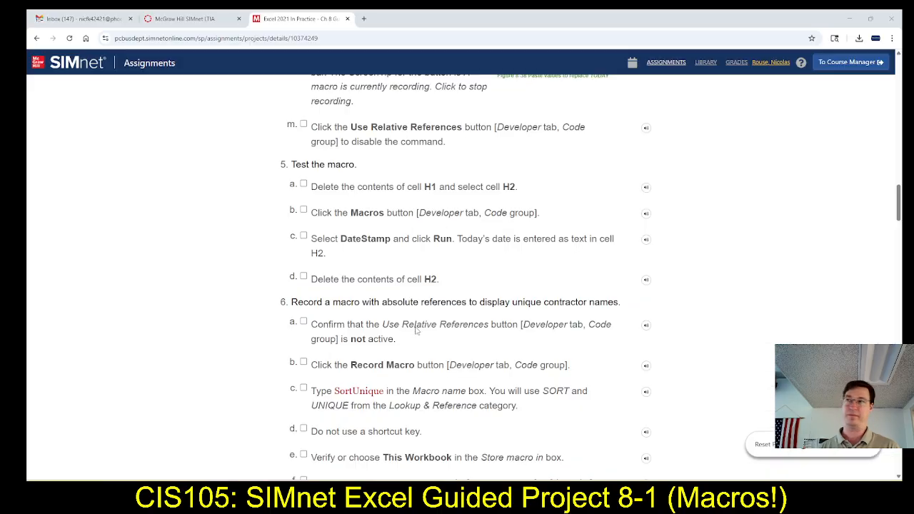
scroll(332, 342, down, 3)
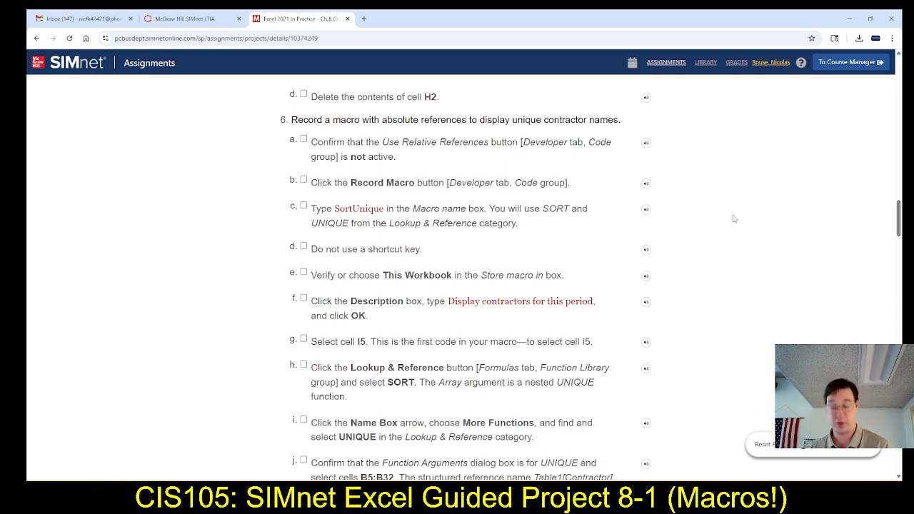
key(alt+Tab)
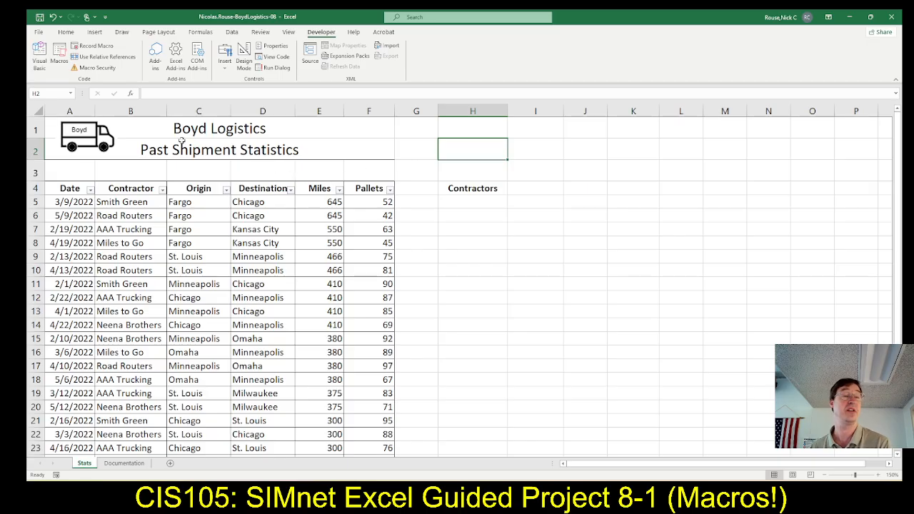
click(99, 47)
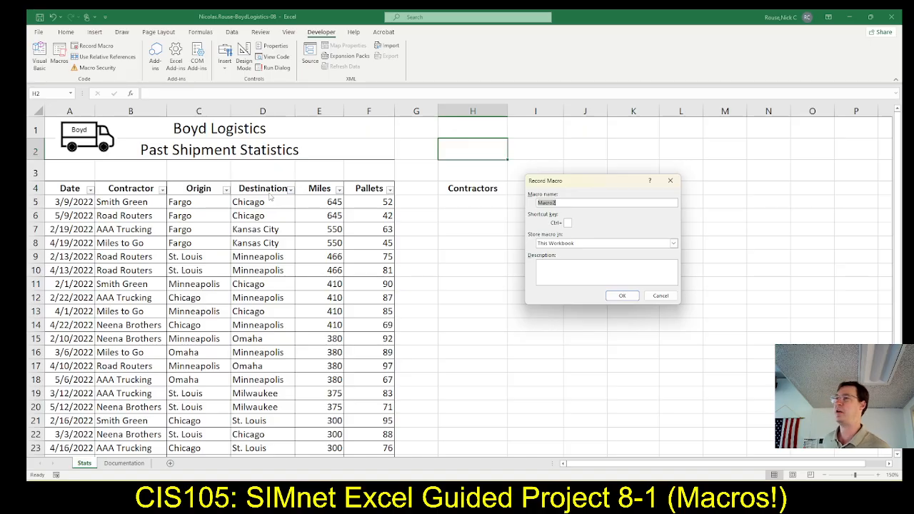
Copy SortUnique from the SIMnet instructions in as the Excel macro's name and assign it the shortcut Ctrl+Shift+U.
key(alt+Tab)
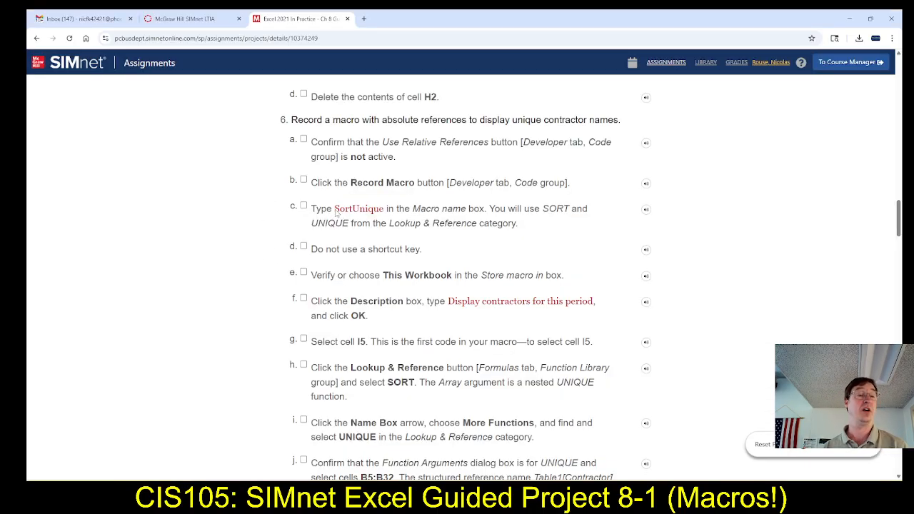
drag(335, 210, 387, 220)
key(ctrl+c)
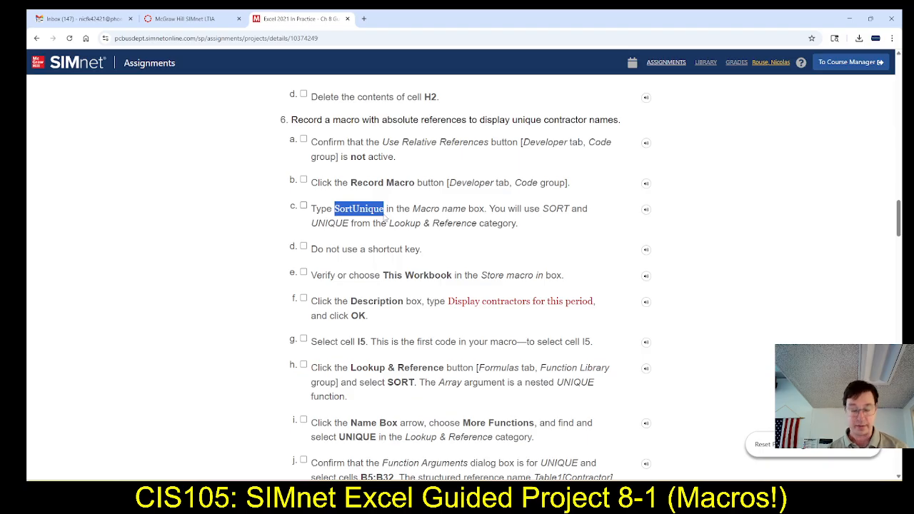
key(alt+Tab)
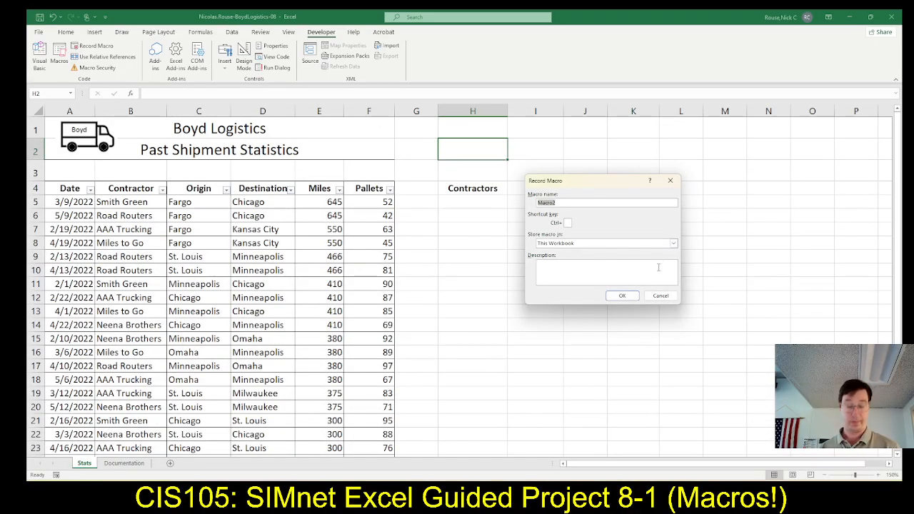
key(ctrl+v)
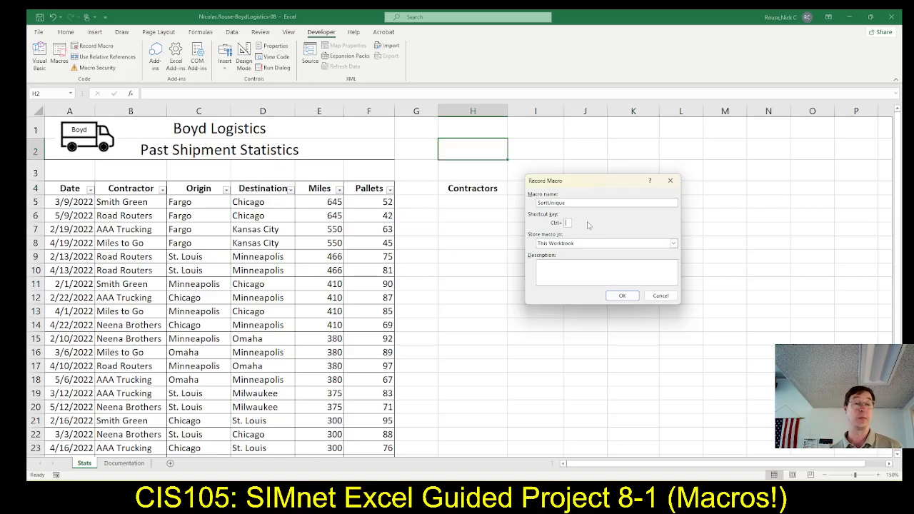
text(U)
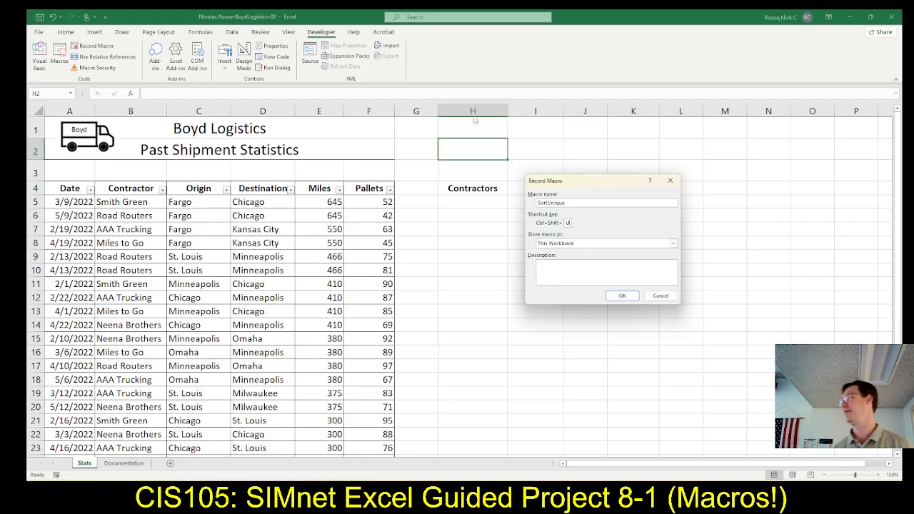
Copy "Display contractors for this period" from the SIMnet instructions and paste it as the macro's description in Excel.
click(584, 275)
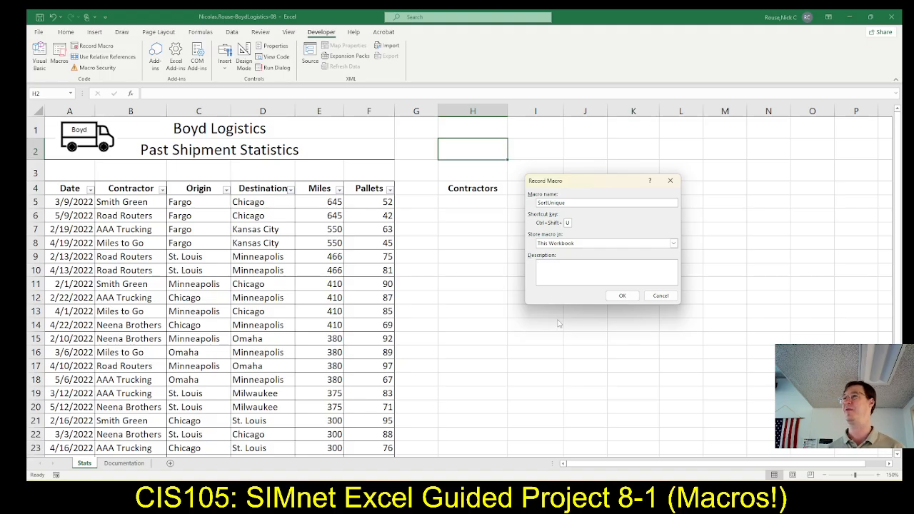
key(alt+Tab)
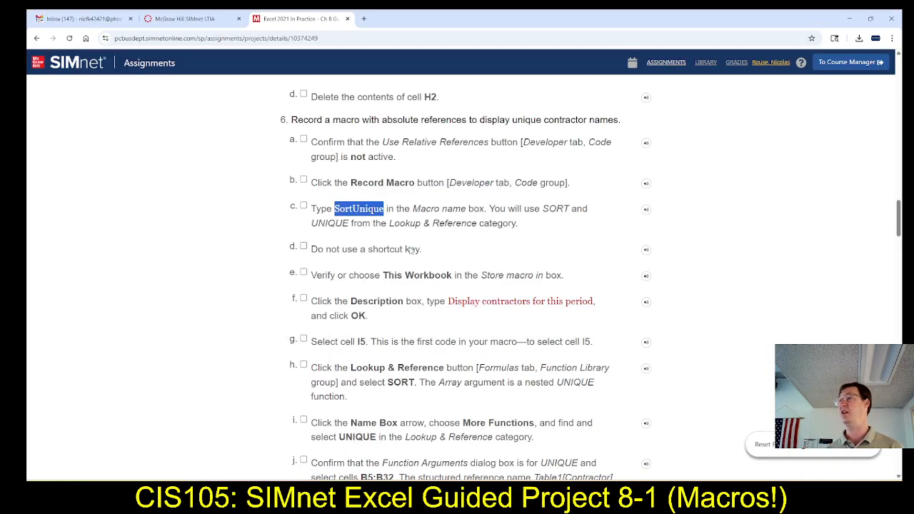
scroll(415, 246, down, 1)
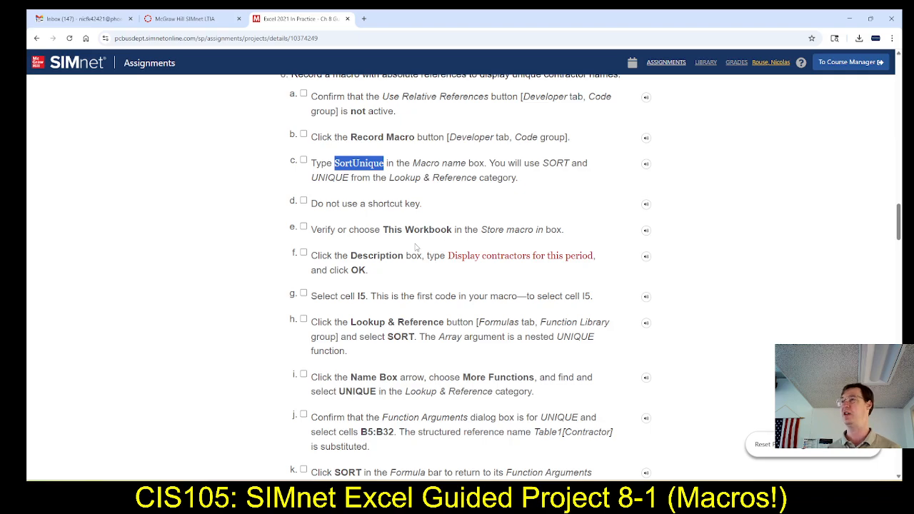
scroll(416, 246, down, 2)
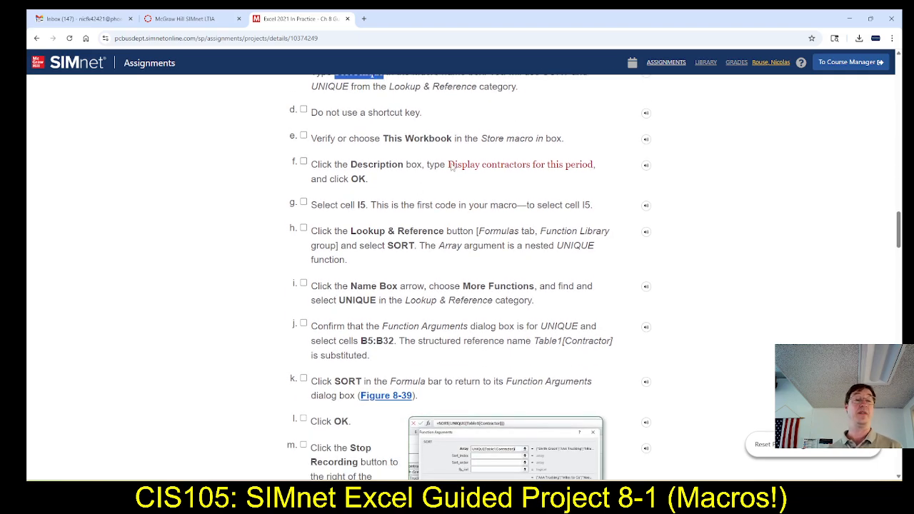
drag(450, 168, 592, 172)
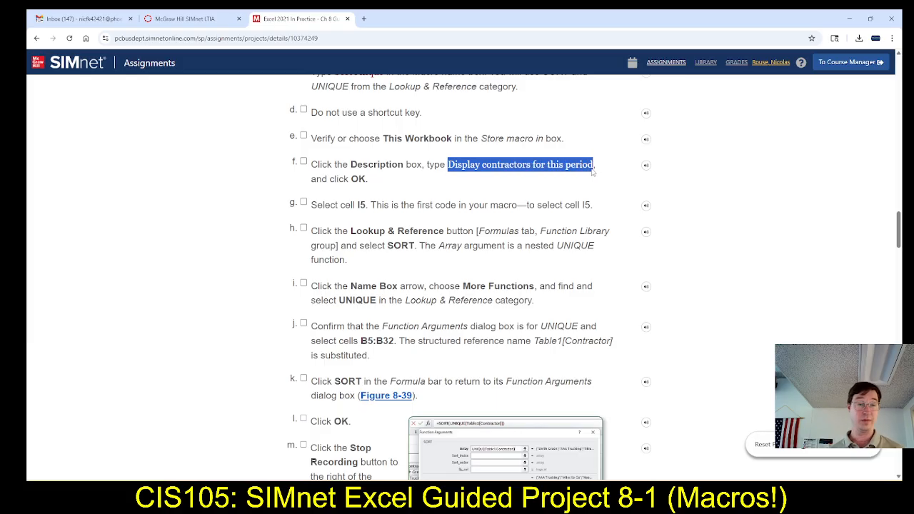
key(ctrl+c)
key(alt+Tab)
click(595, 271)
key(ctrl+v)
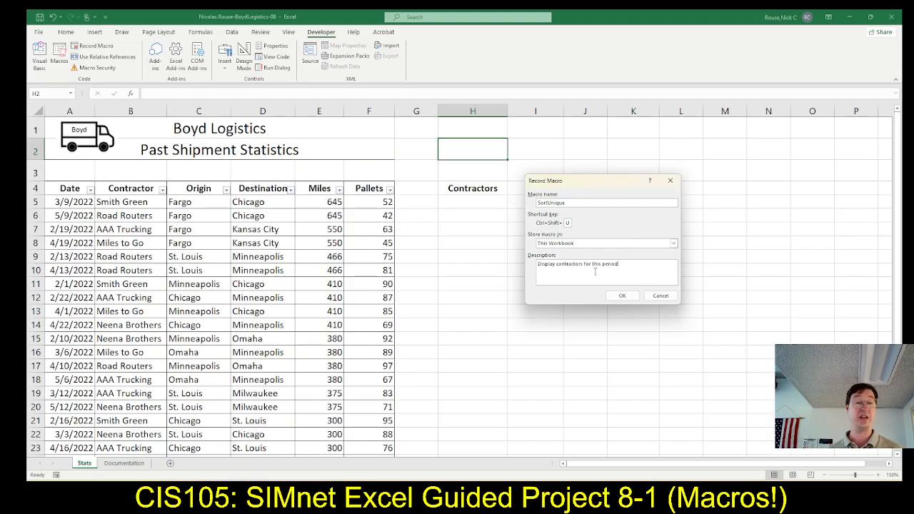
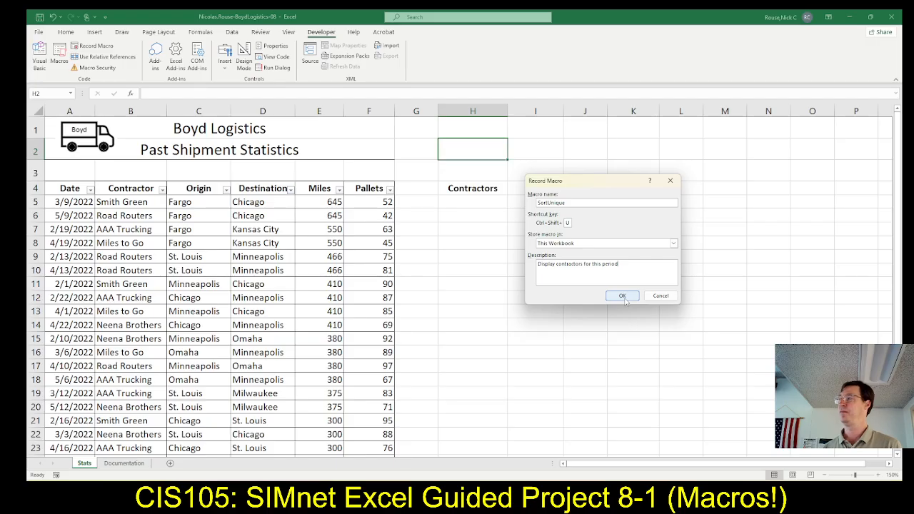
Start recording the SortUnique macro, check the next SIMnet instruction and select cell I5 in Excel.
click(623, 296)
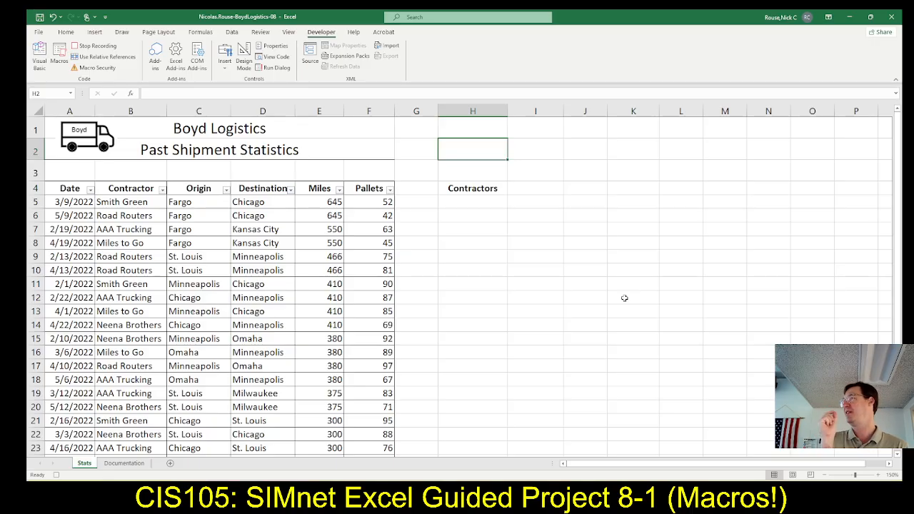
key(alt+Tab)
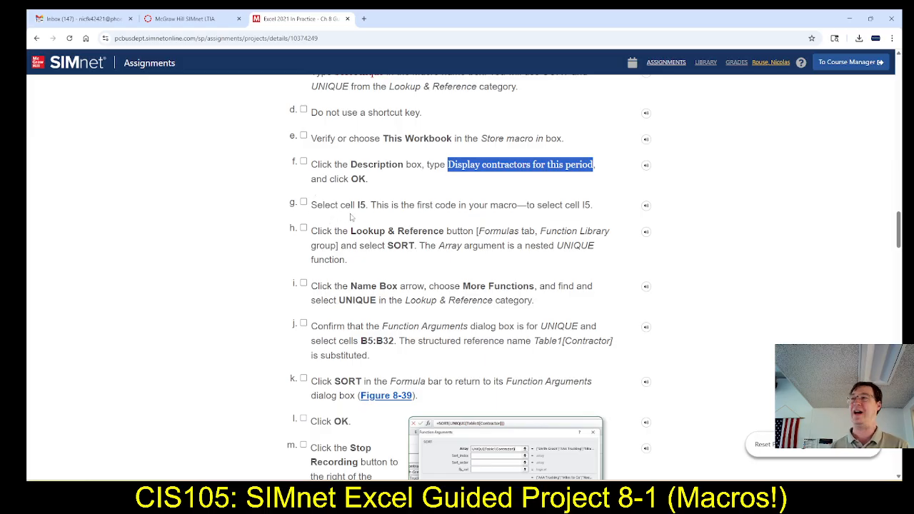
key(alt+Tab)
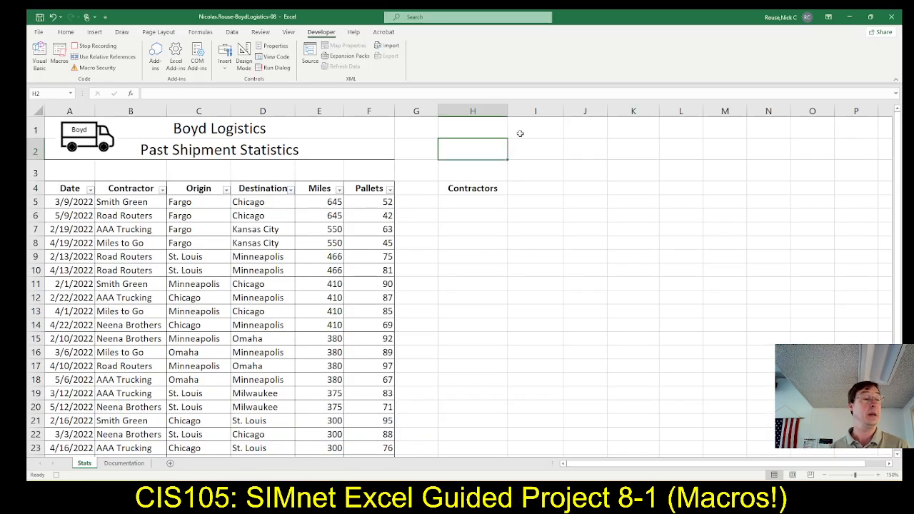
click(530, 203)
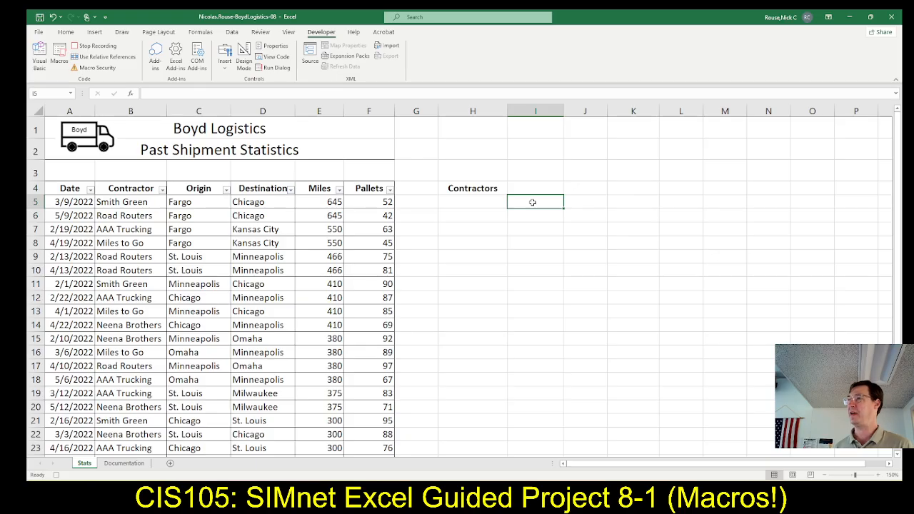
Read the SIMnet instruction for the formula and insert the Lookup & Reference function SORT in cell I5 in Excel.
key(alt+Tab)
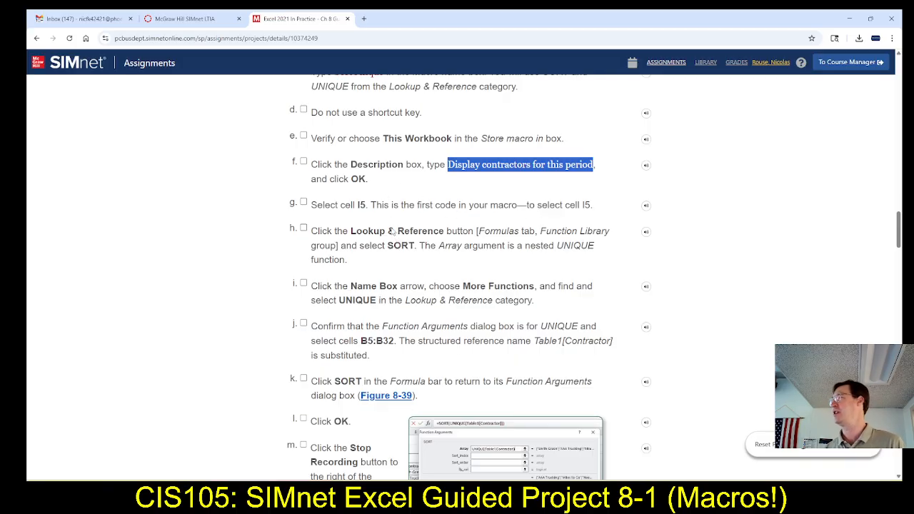
scroll(394, 236, down, 1)
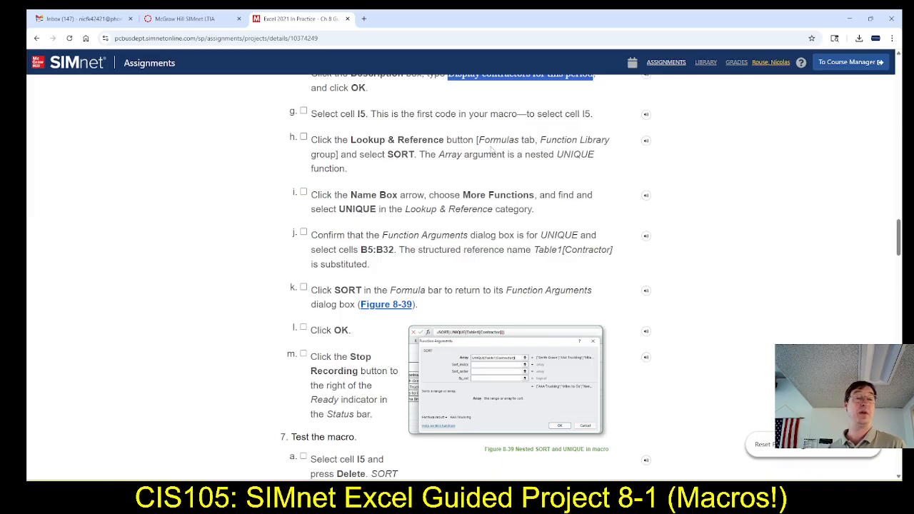
key(alt+Tab)
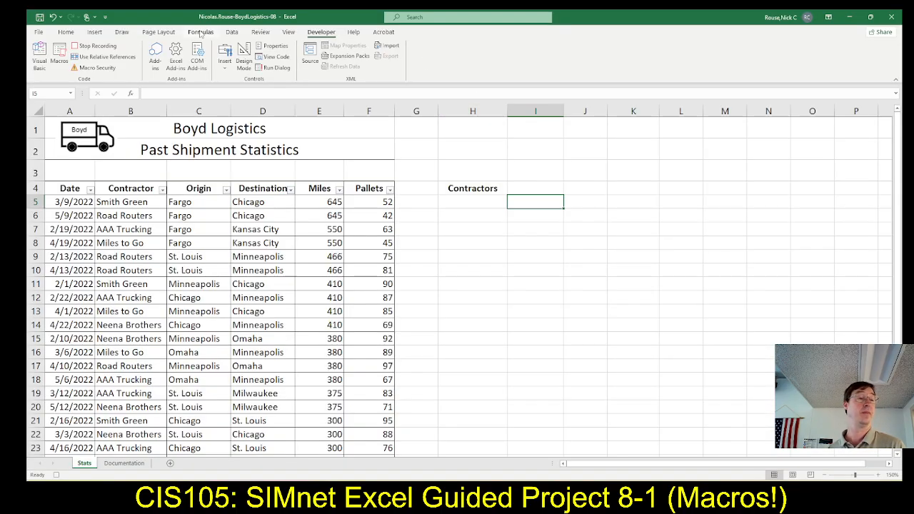
click(201, 32)
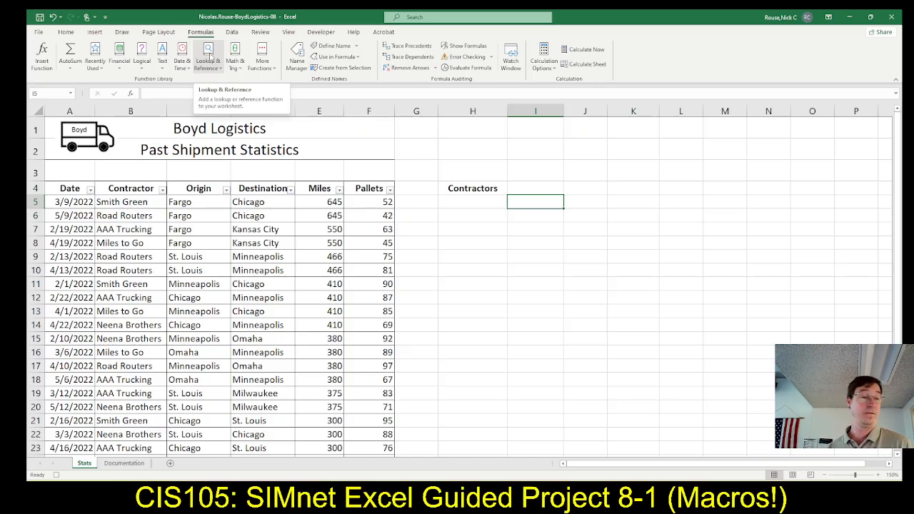
click(207, 55)
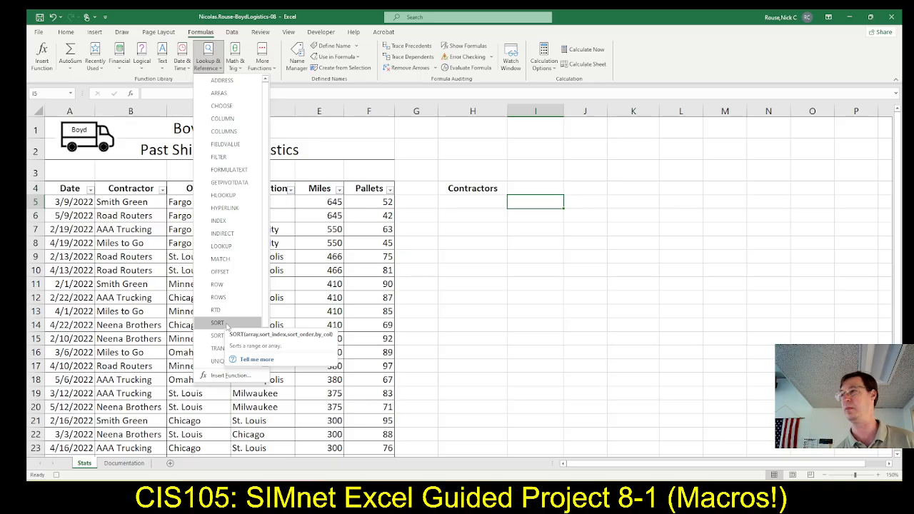
click(218, 323)
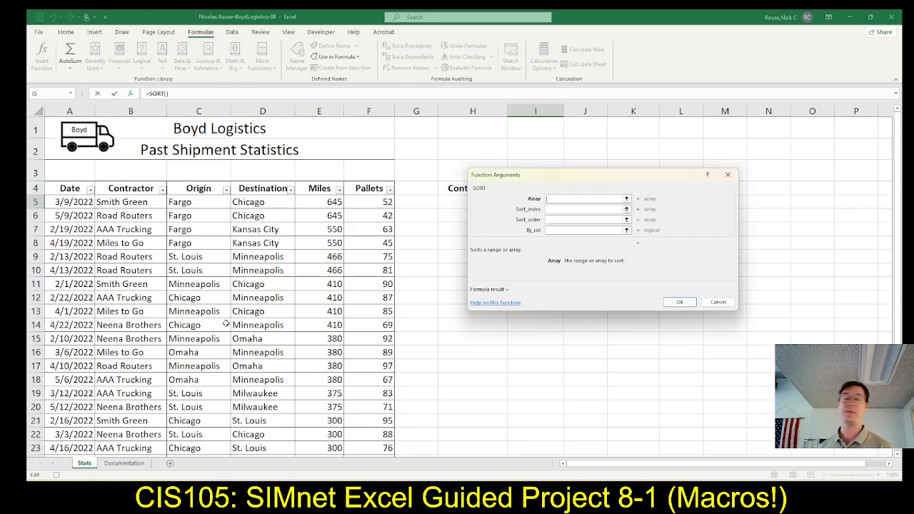
Check the SIMnet nesting instructions and insert UNIQUE from the Lookup & Reference category as SORT's array argument in Excel.
key(alt+Tab)
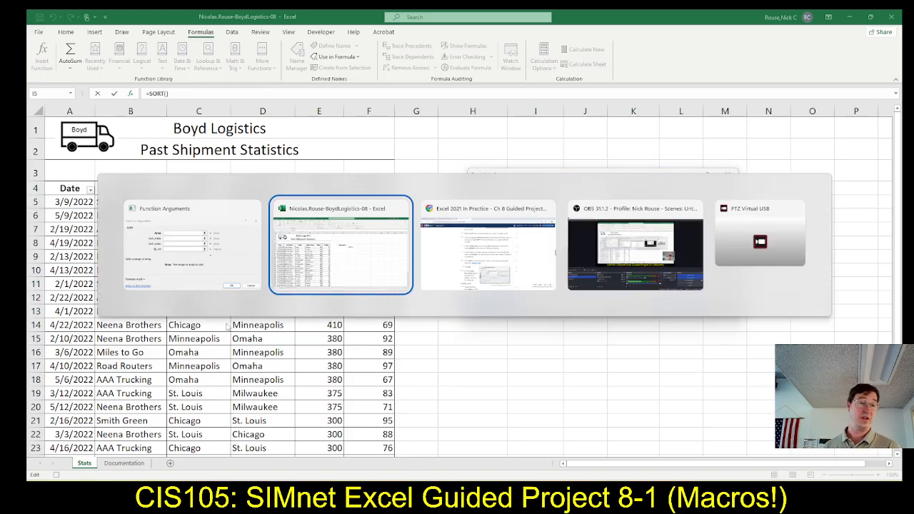
key(alt+Tab)
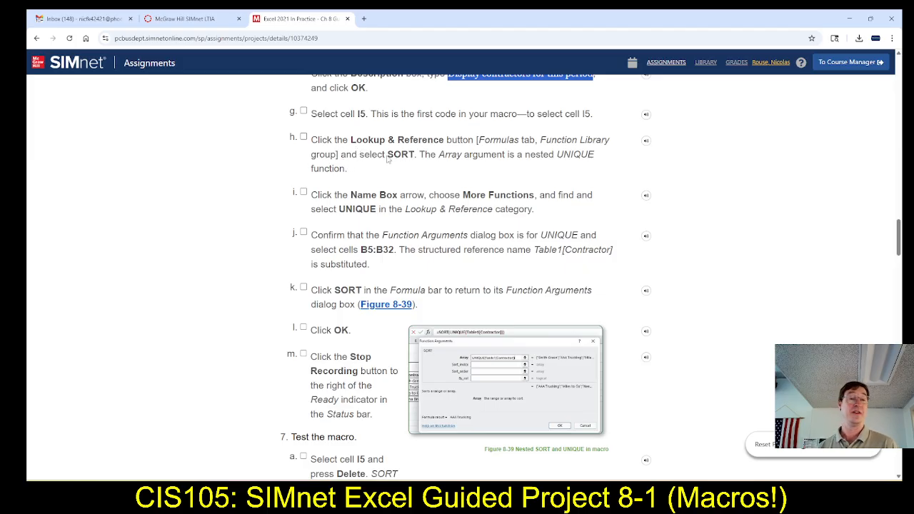
scroll(421, 159, down, 1)
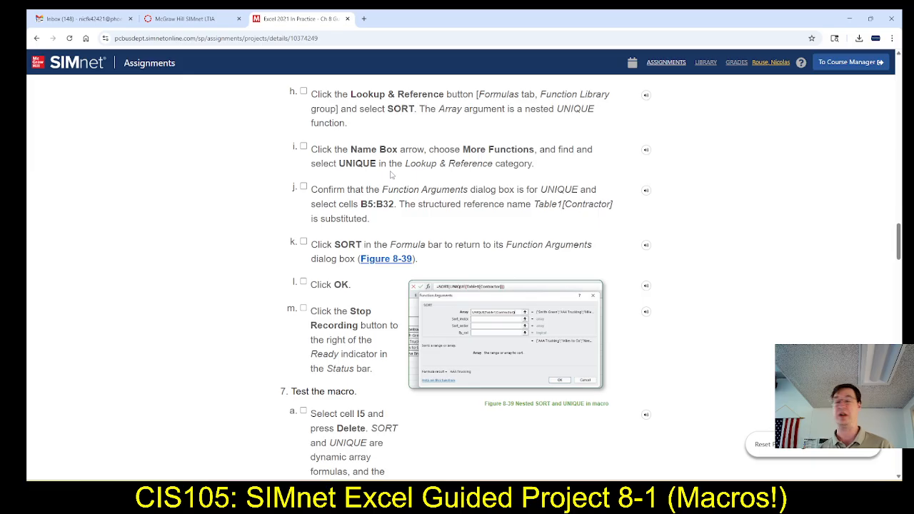
key(alt+Tab)
key(alt+Tab)
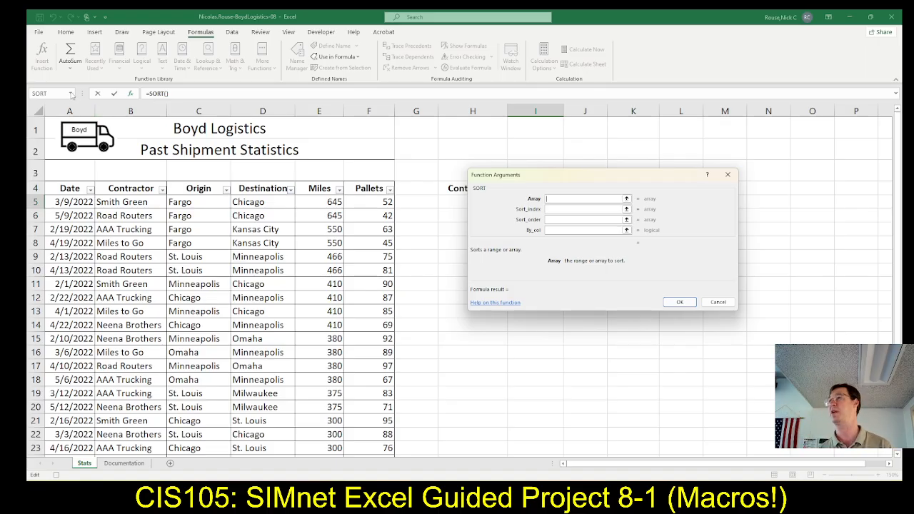
click(72, 93)
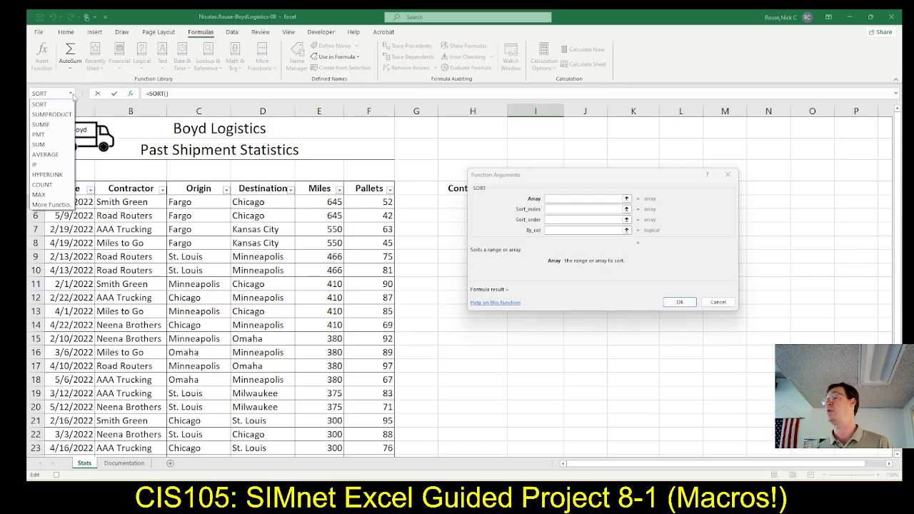
click(45, 206)
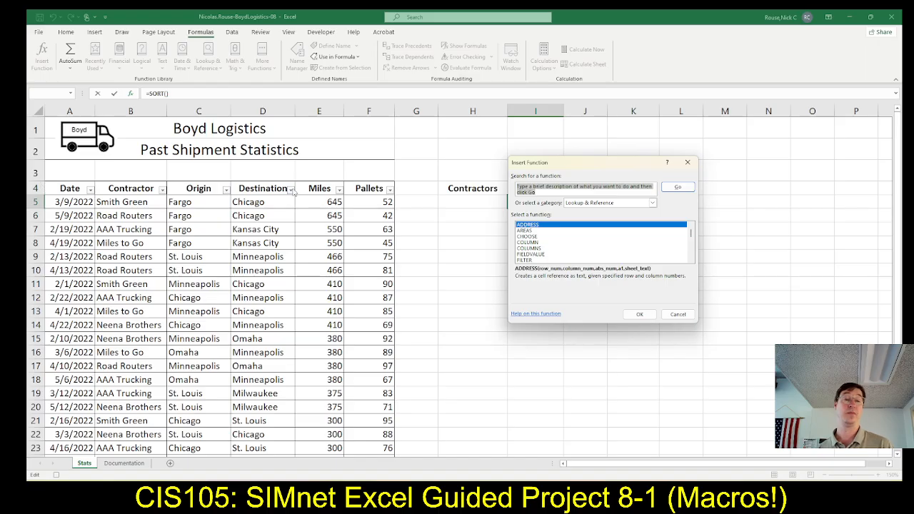
text(UN)
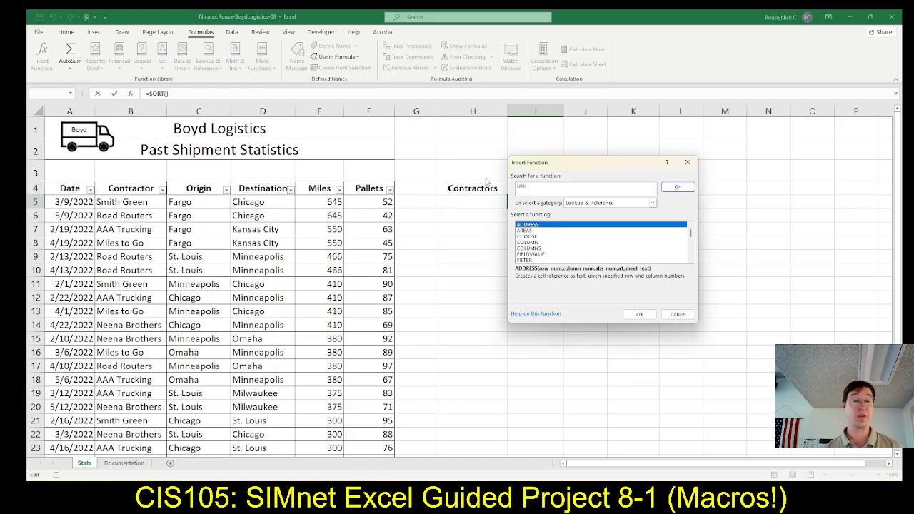
text(IQU)
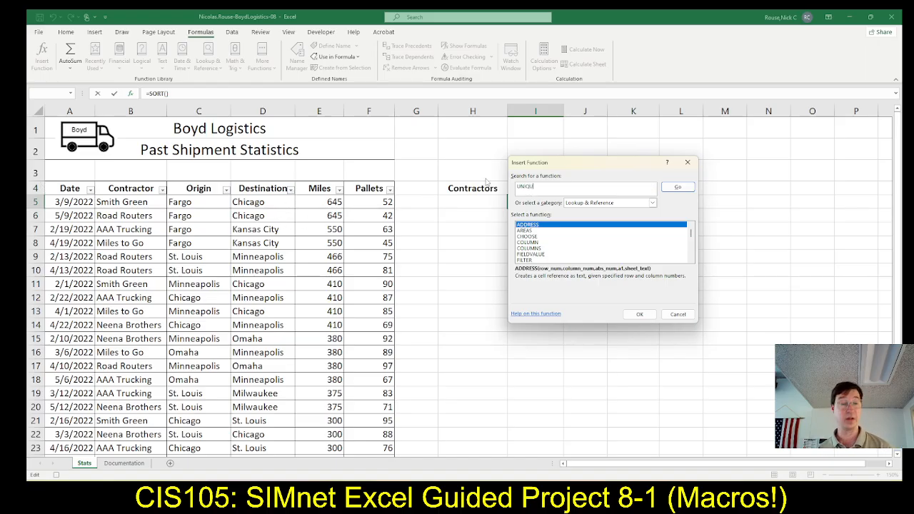
text(E)
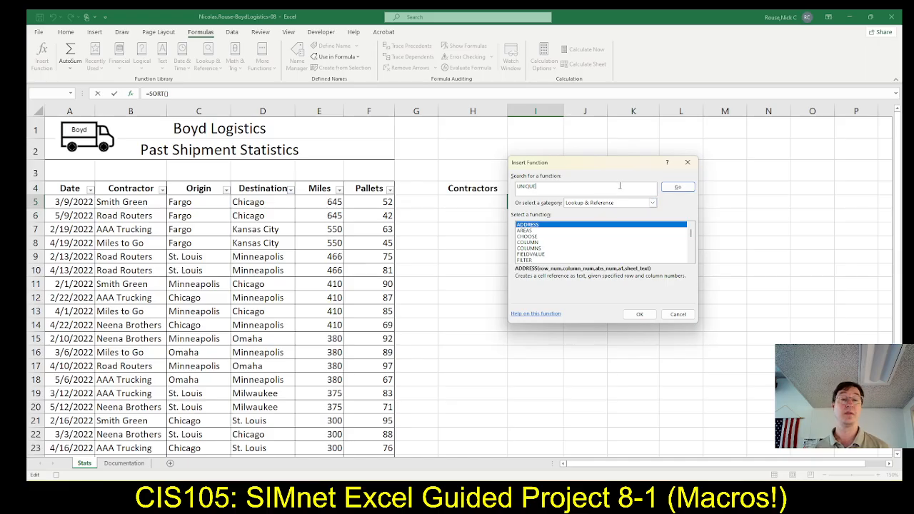
scroll(611, 239, down, 5)
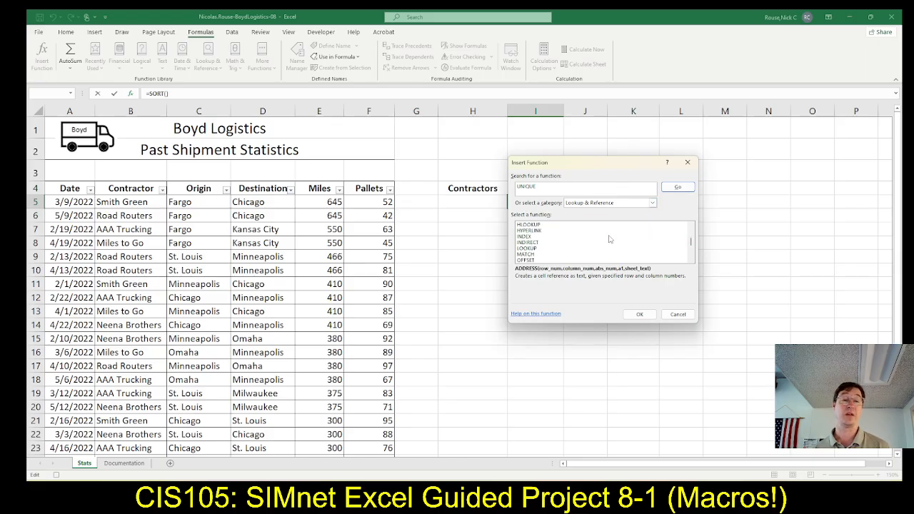
scroll(611, 239, down, 1)
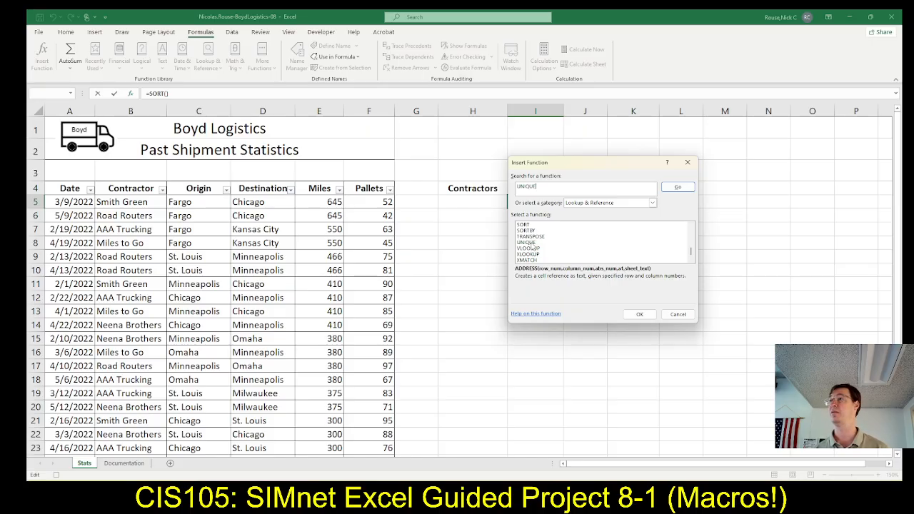
click(532, 243)
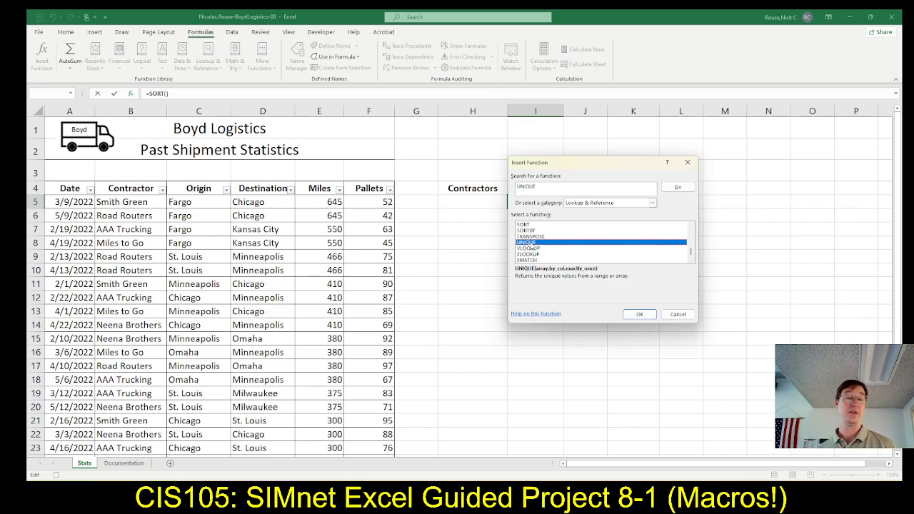
click(640, 315)
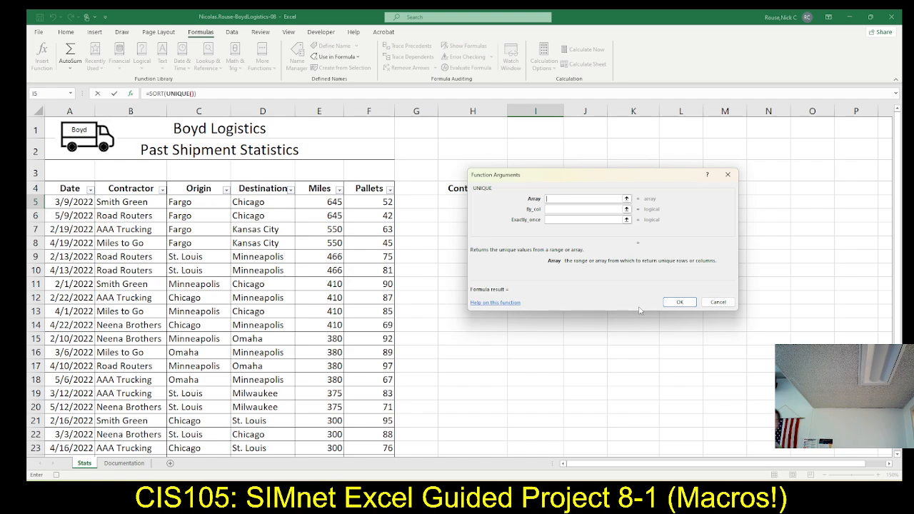
Check the range in the SIMnet instructions and set UNIQUE's array to cells B5:B32, Table1[Contractor], in Excel.
key(alt+Tab)
key(alt+Tab)
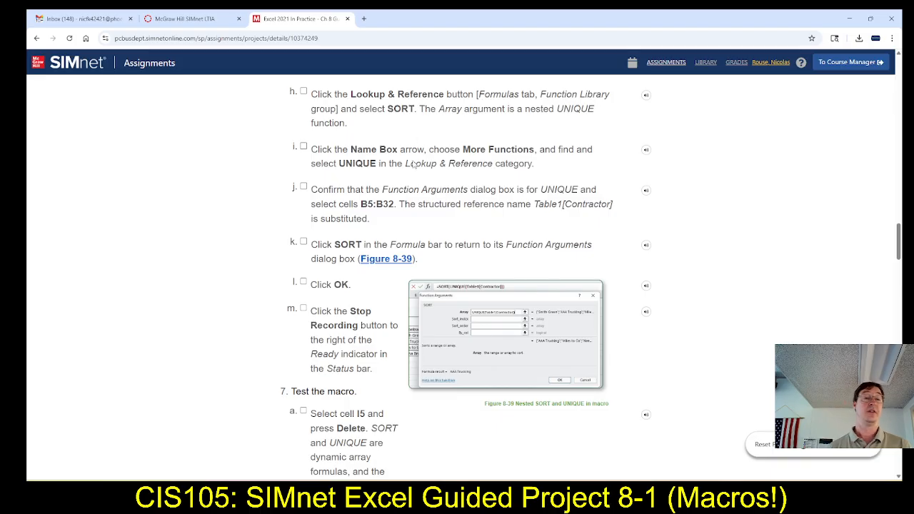
scroll(378, 207, down, 1)
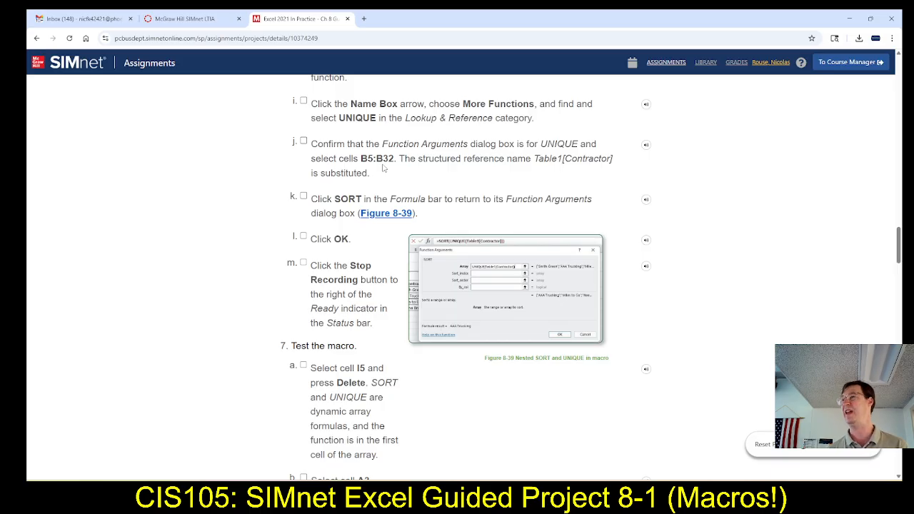
key(alt+Tab)
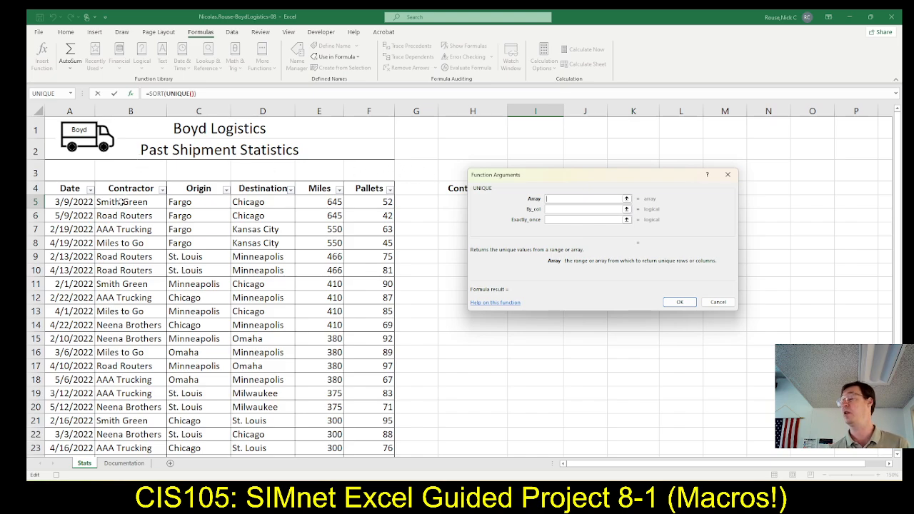
drag(121, 202, 118, 423)
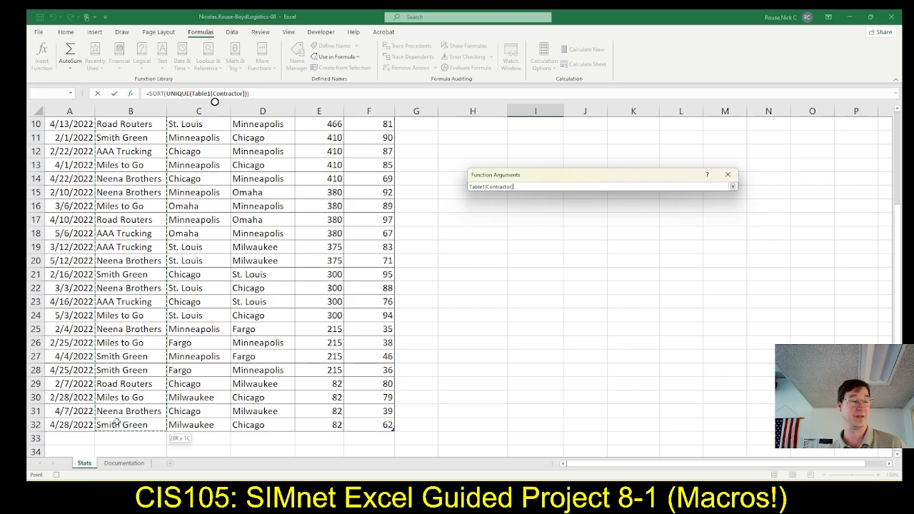
key(Return)
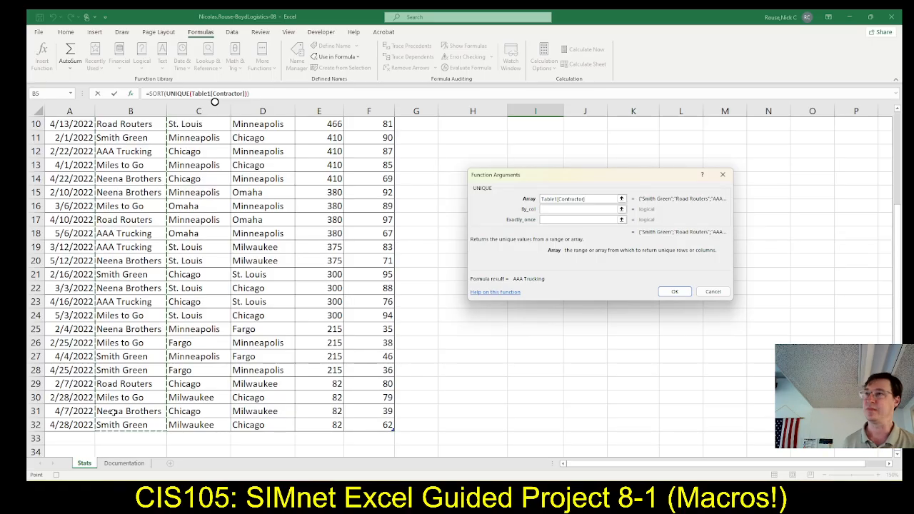
Read the next SIMnet instruction and switch Excel's function arguments from the nested UNIQUE back to SORT.
key(alt+Tab)
key(alt+Tab)
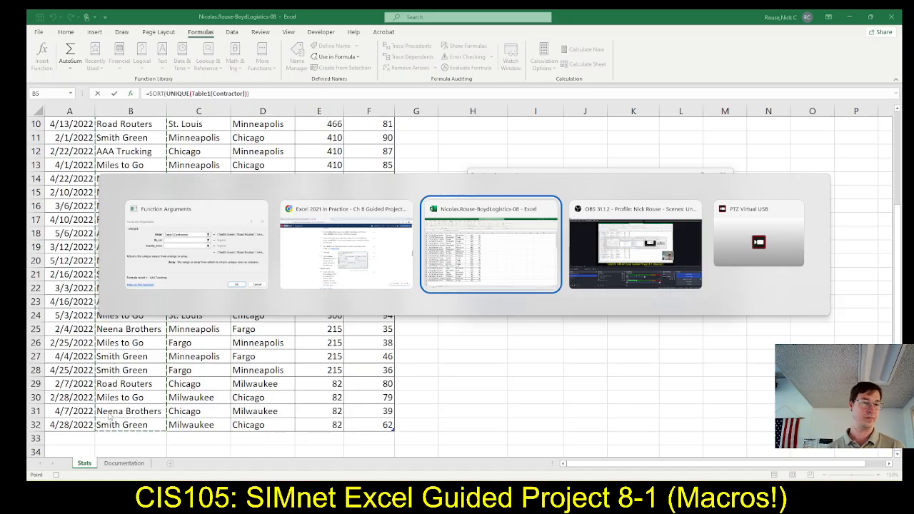
key(alt+Tab)
key(alt+Tab)
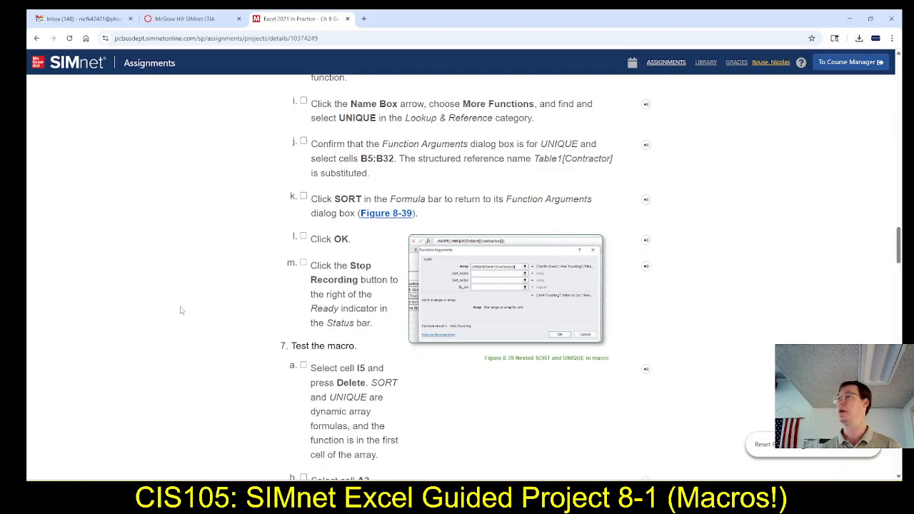
scroll(265, 294, down, 1)
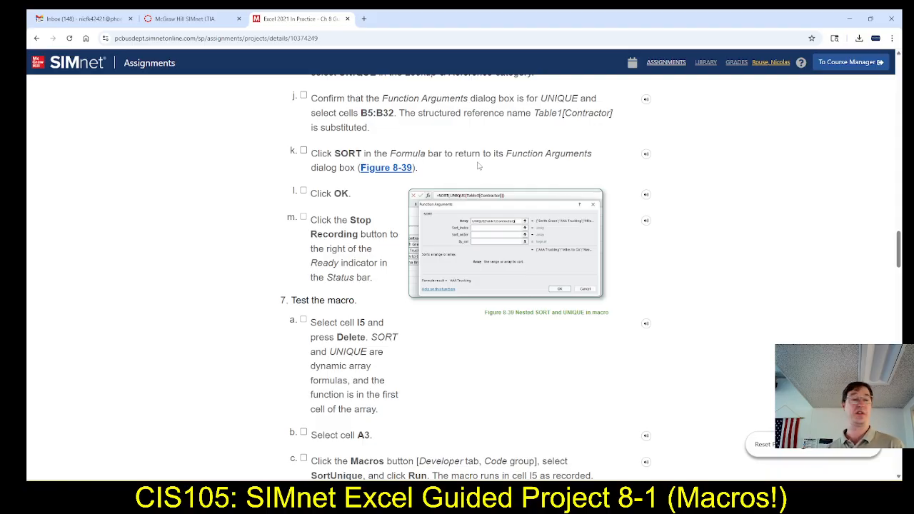
key(alt+Tab)
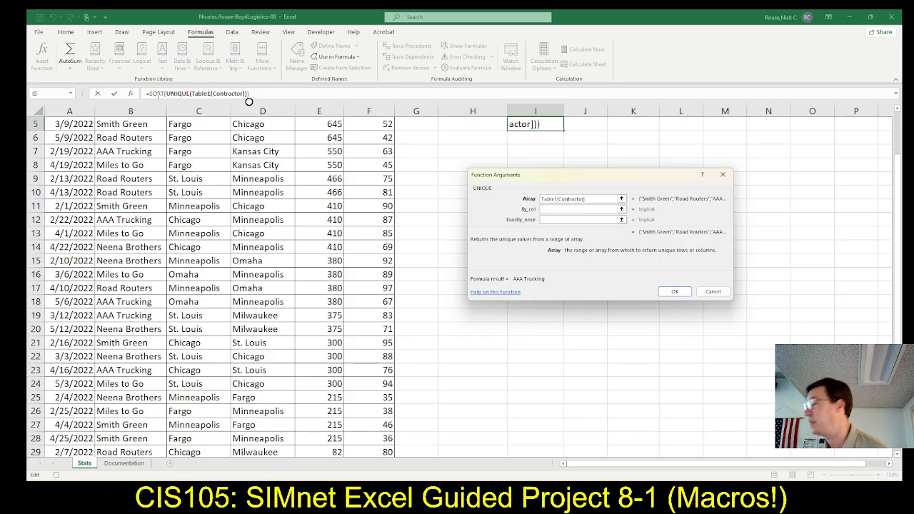
click(159, 94)
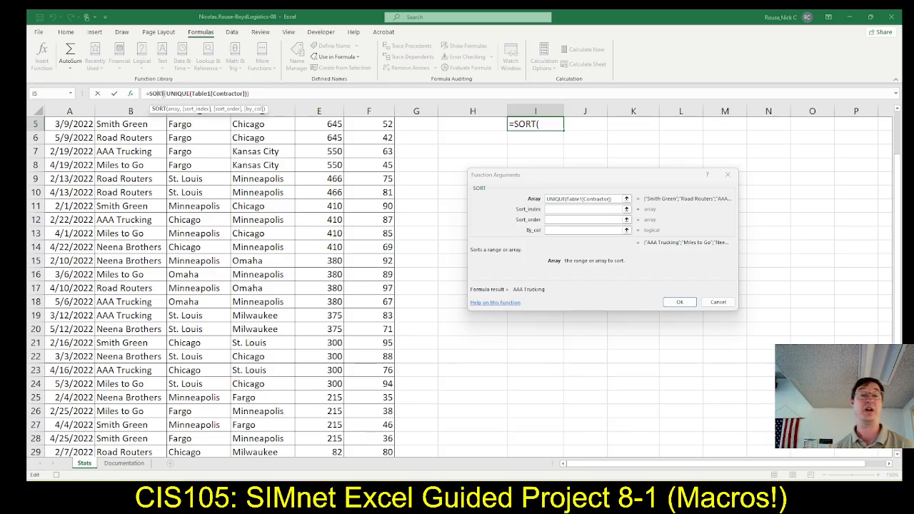
Check the next SIMnet instructions, confirm the nested SORT and UNIQUE formula in Excel's cell I5, and stop recording the macro.
key(alt+Tab)
key(alt+Tab)
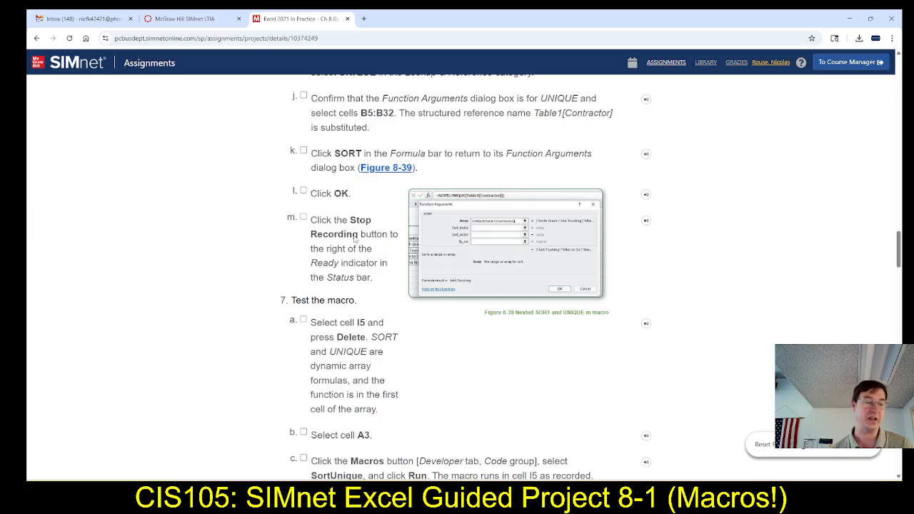
key(alt+Tab)
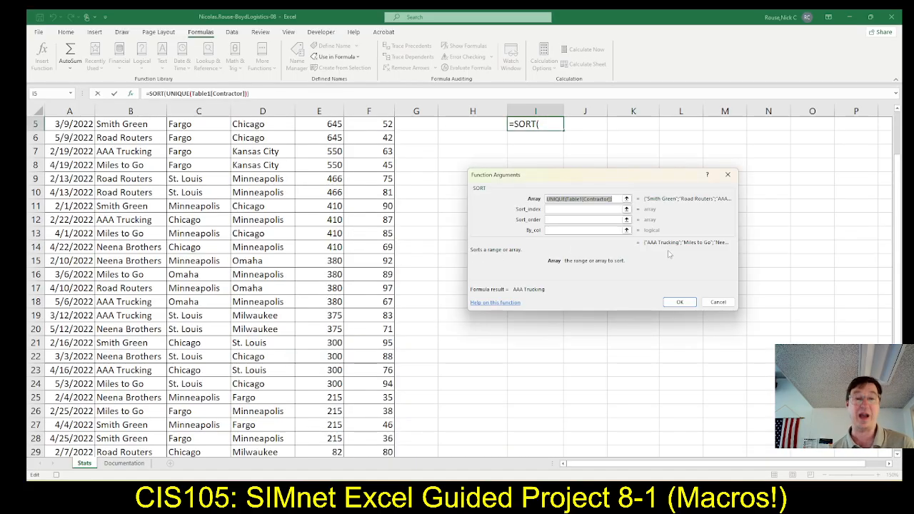
click(680, 303)
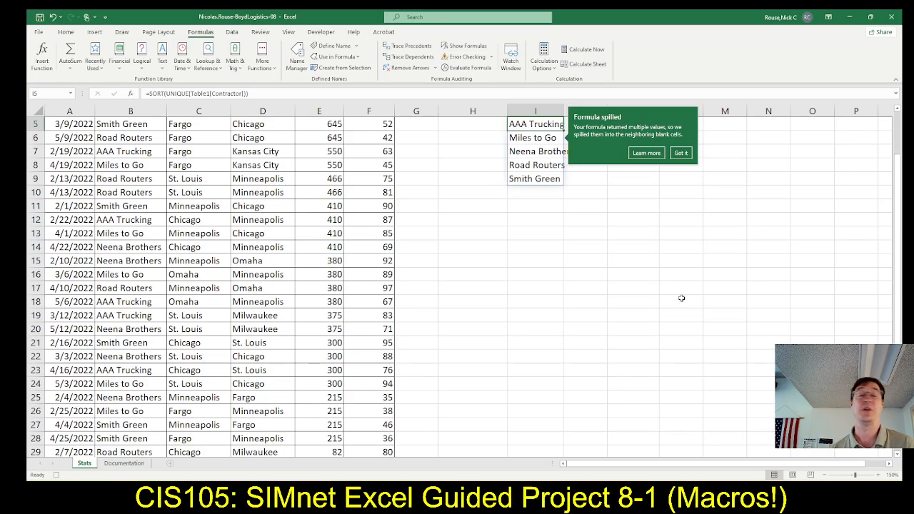
click(687, 154)
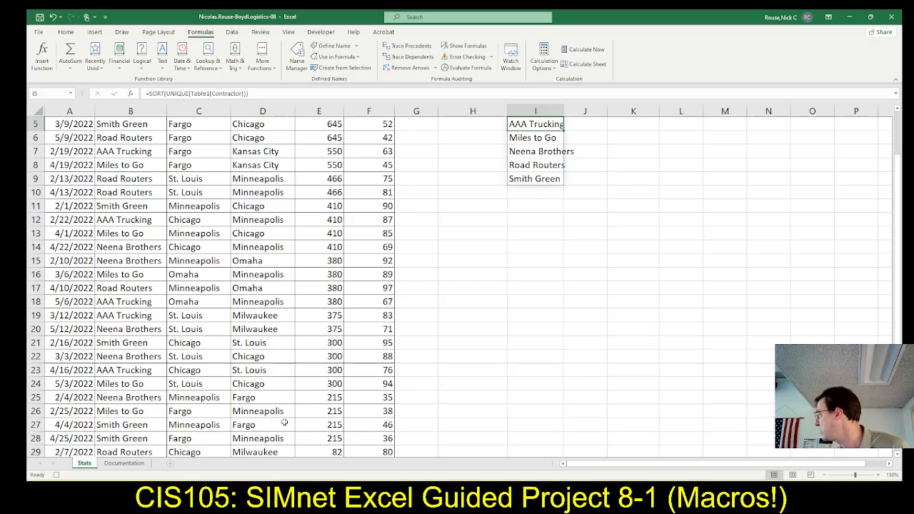
click(56, 475)
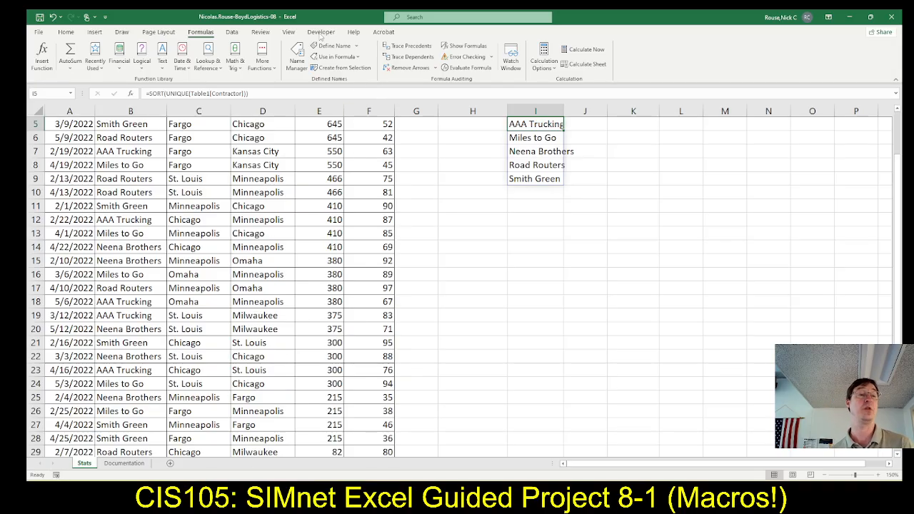
Read the macro-testing instructions in SIMnet and delete the formula in cell I5 of the Stats sheet in Excel.
click(318, 32)
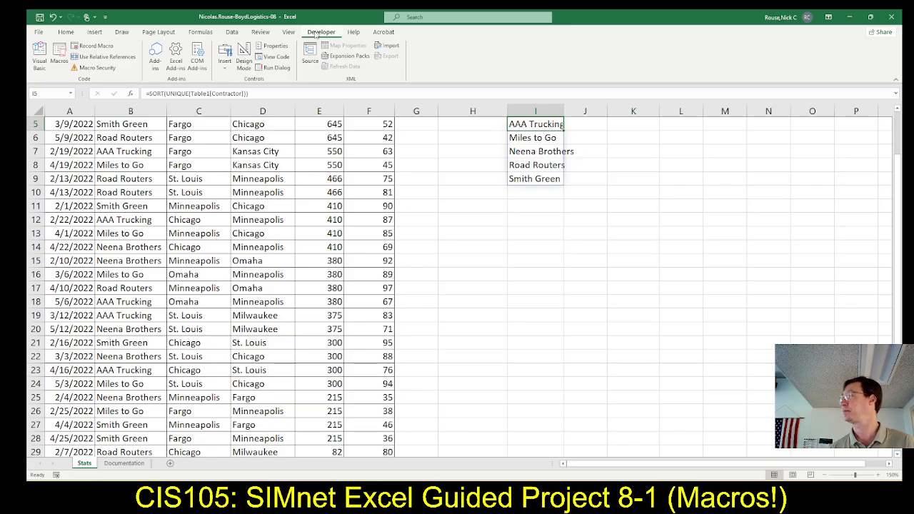
key(alt+Tab)
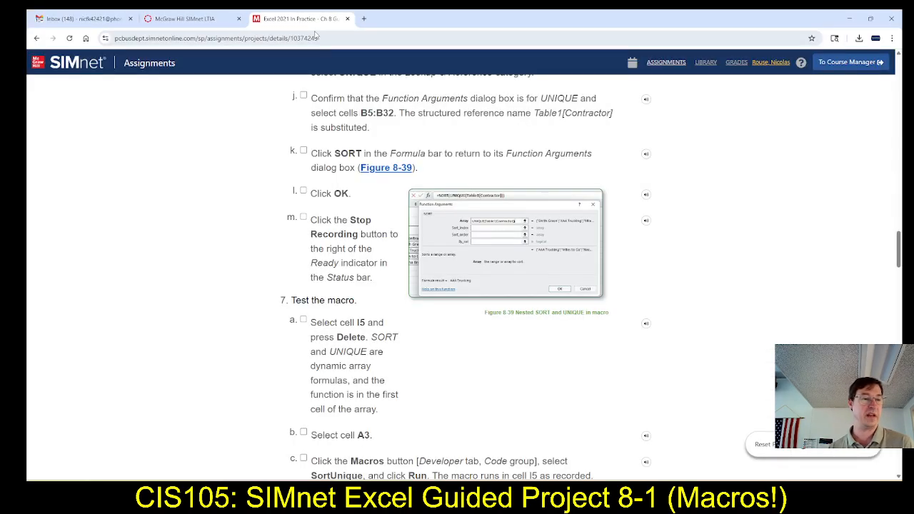
scroll(225, 259, down, 2)
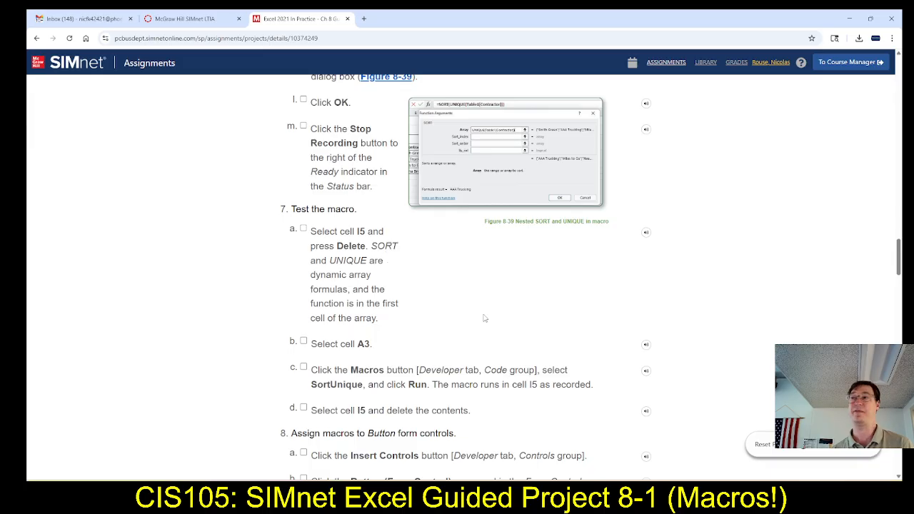
key(alt+Tab)
scroll(620, 333, up, 2)
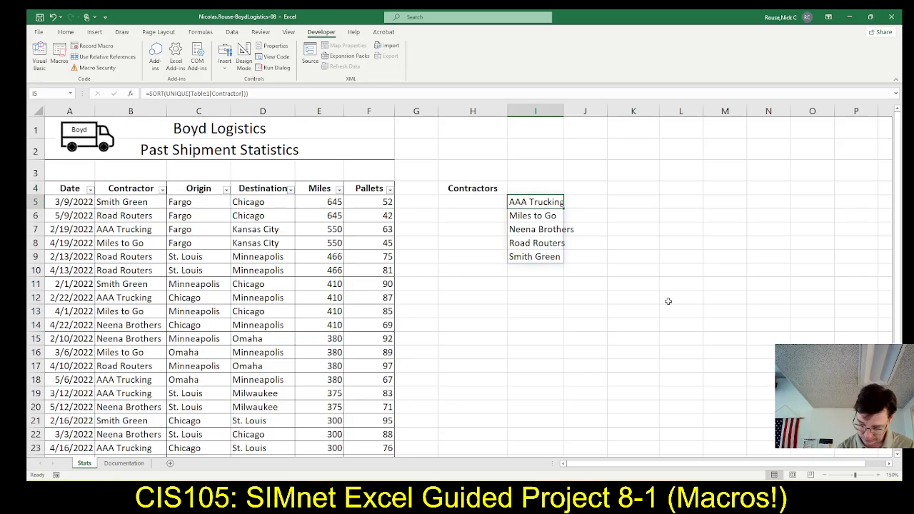
key(Delete)
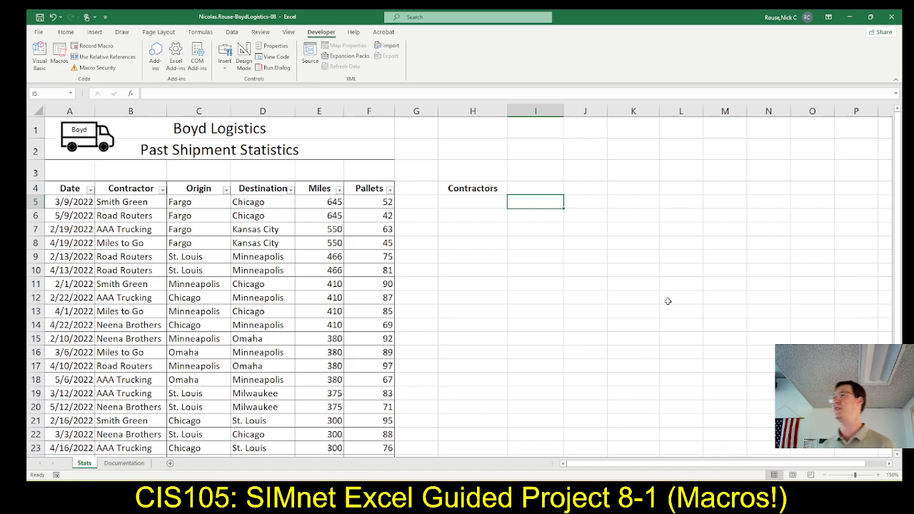
Read the remaining test instructions in SIMnet and run the SortUnique macro in Excel with blank cell N13 selected.
key(alt+Tab)
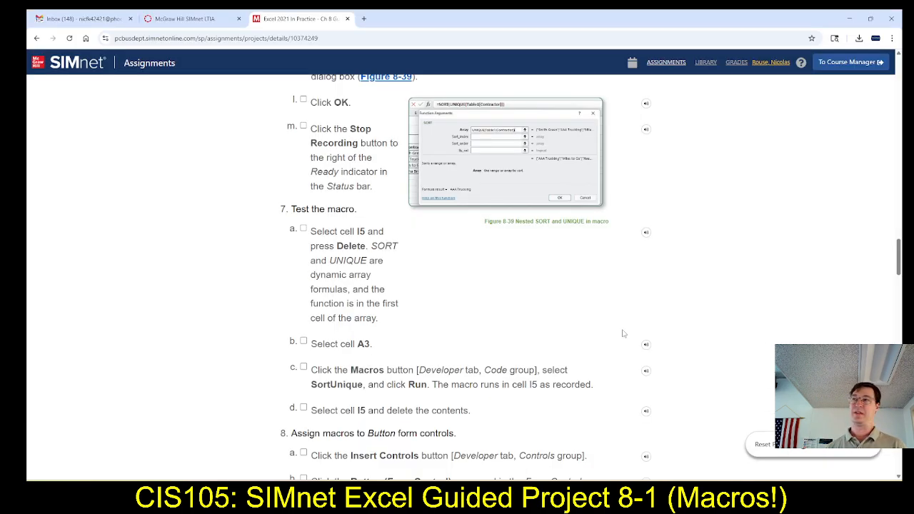
scroll(348, 325, down, 1)
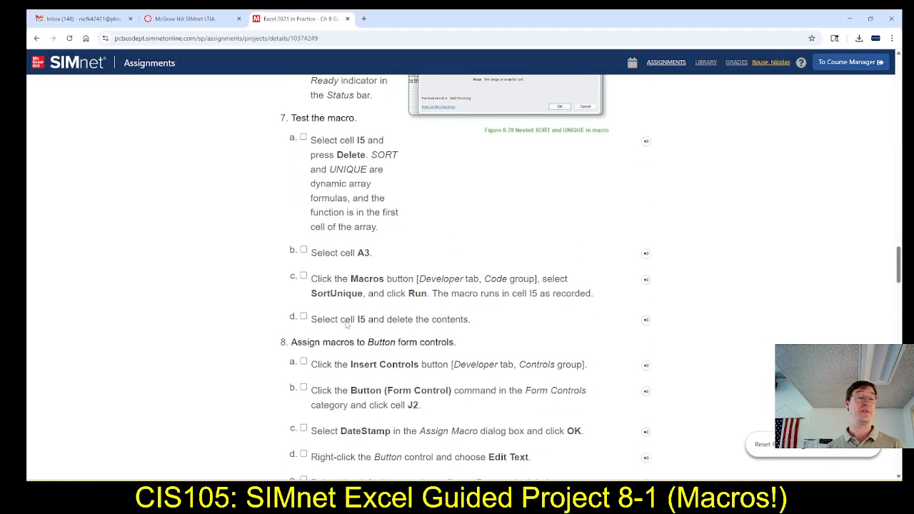
scroll(337, 260, down, 1)
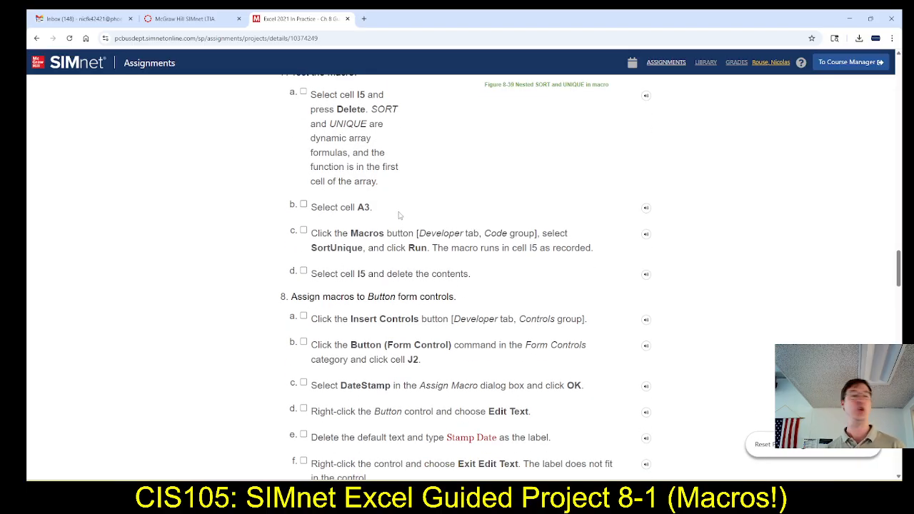
key(alt+Tab)
click(770, 310)
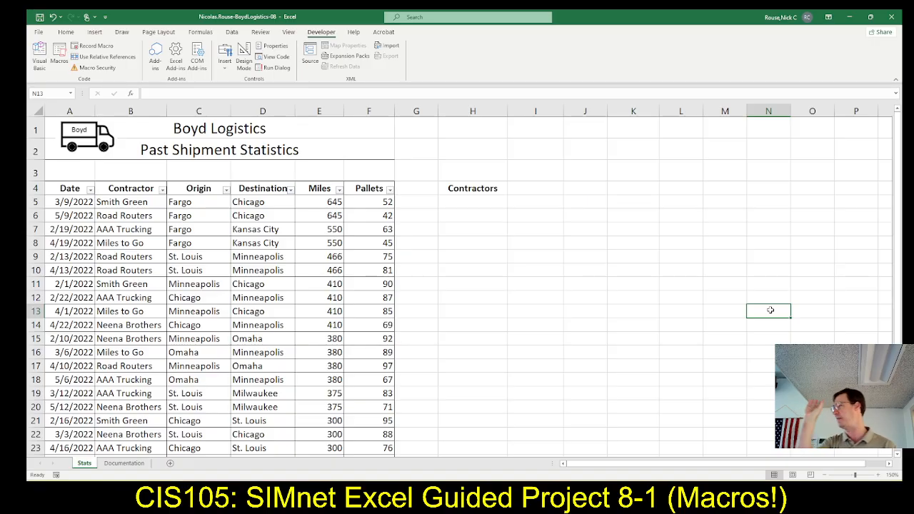
key(ctrl+shift+c)
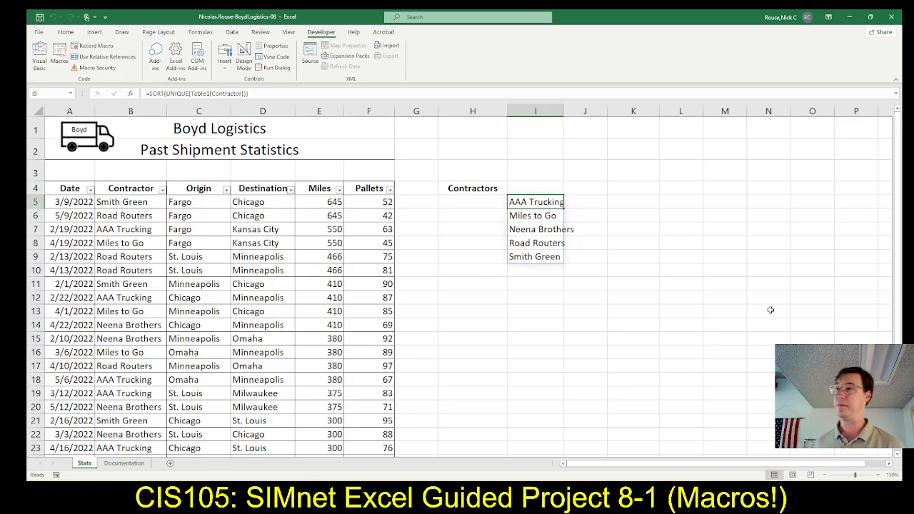
Clear the contractor list that the macro inserted at cell I5 in Excel.
key(alt+Tab)
key(alt+Tab)
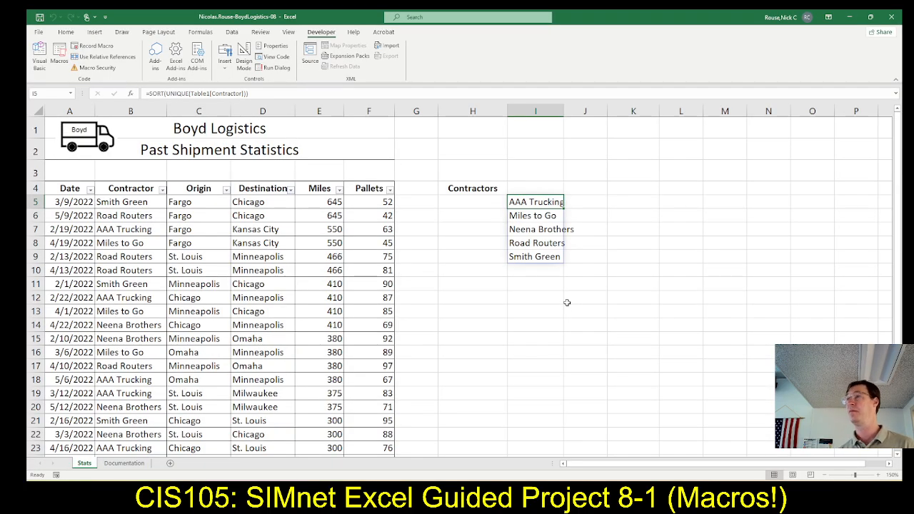
key(Delete)
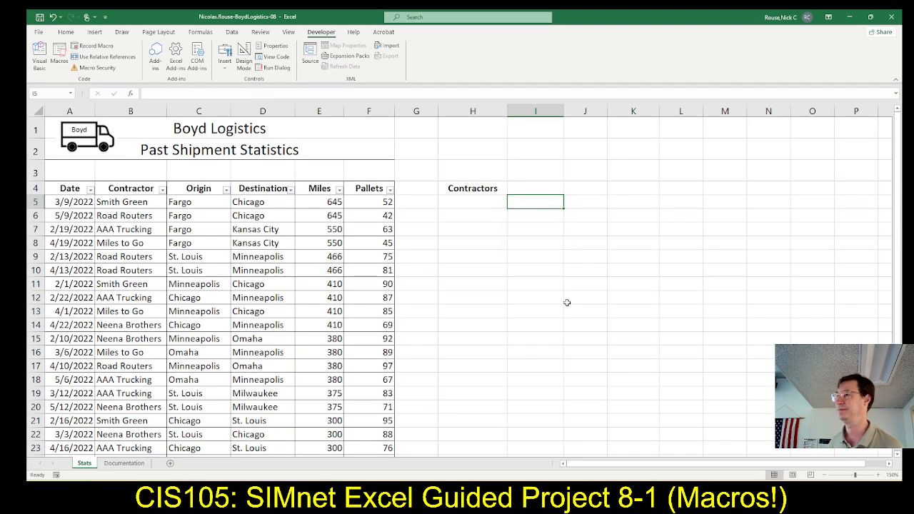
Read the SIMnet instructions for assigning macros and insert a Button form control at cell J2 in Excel.
key(alt+Tab)
scroll(519, 313, down, 5)
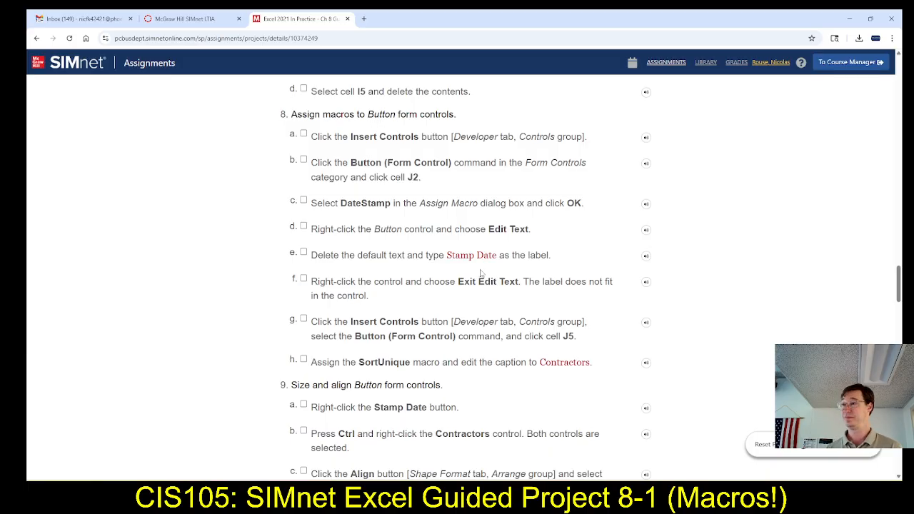
key(alt+Tab)
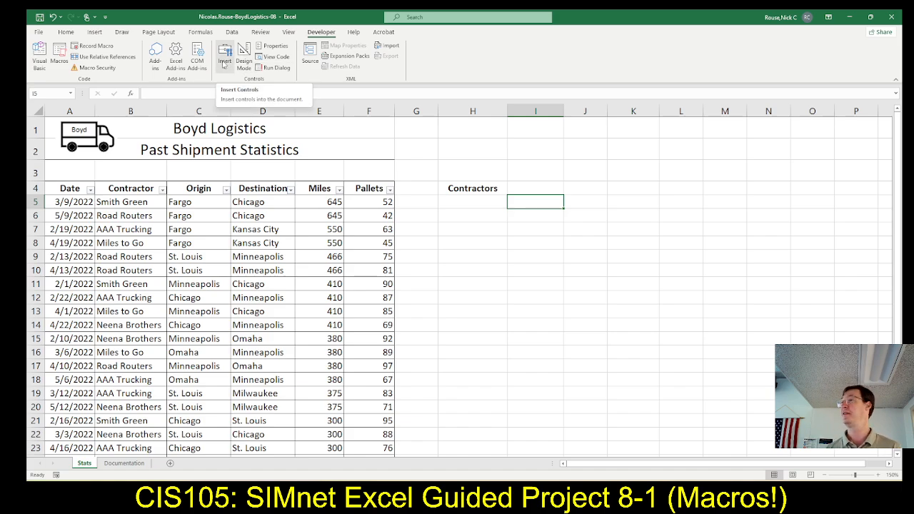
click(224, 60)
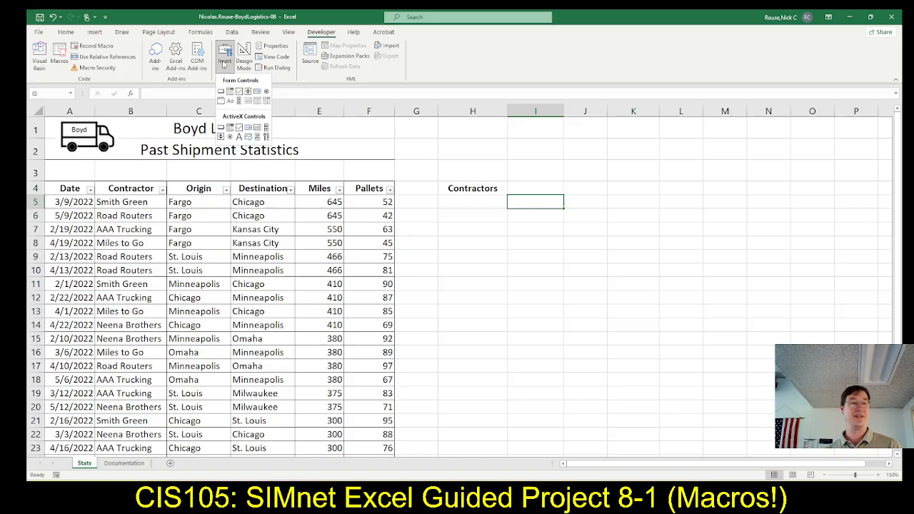
click(221, 92)
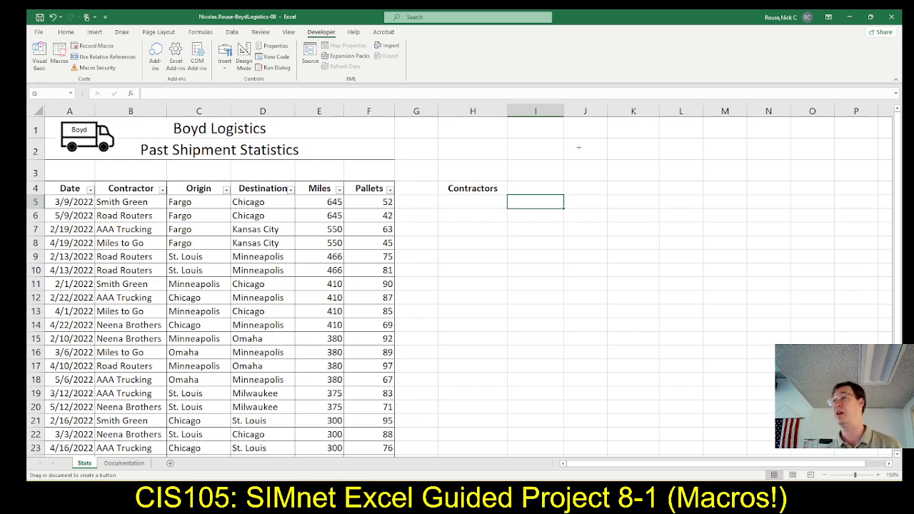
click(579, 147)
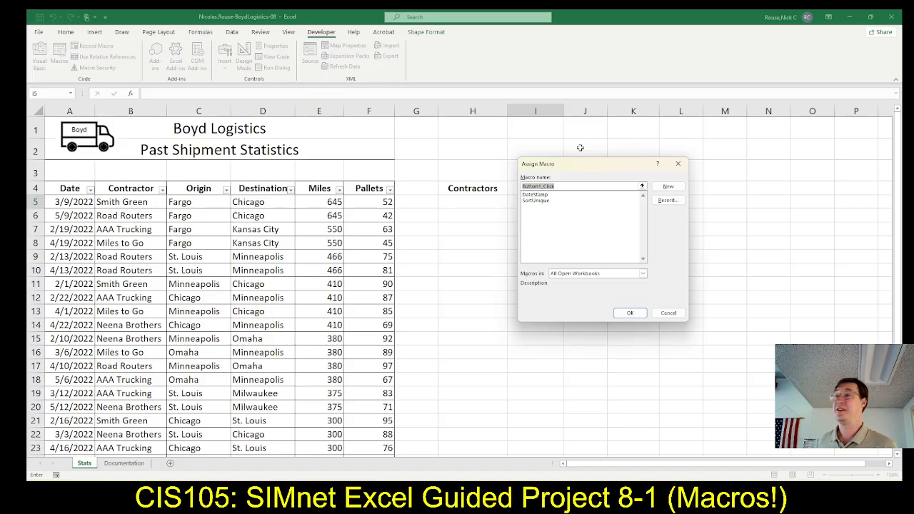
Check the required macro in the SIMnet instructions and assign DateStamp to the new button in Excel.
key(alt+Tab)
key(alt+Tab)
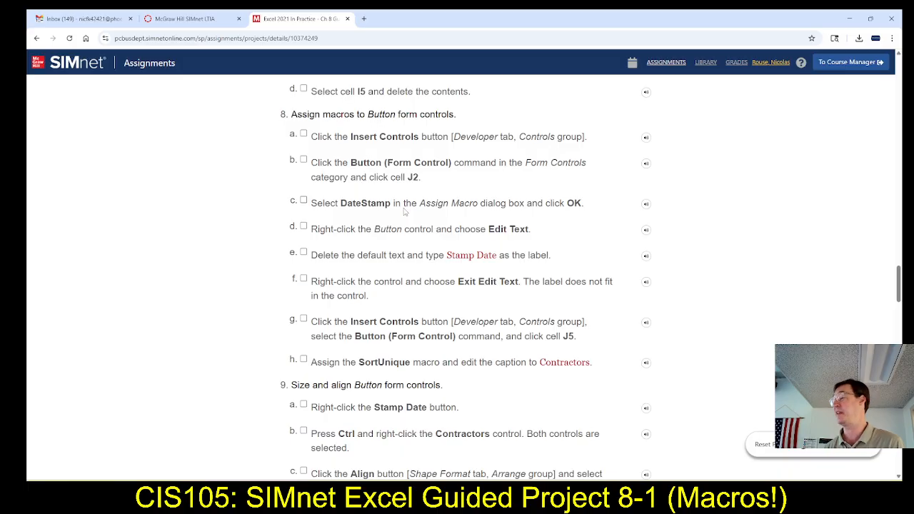
key(alt+Tab)
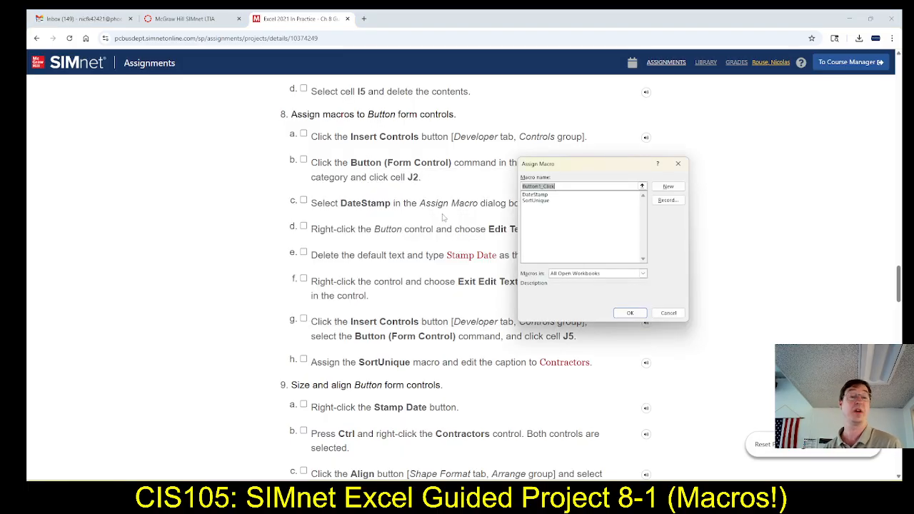
click(529, 195)
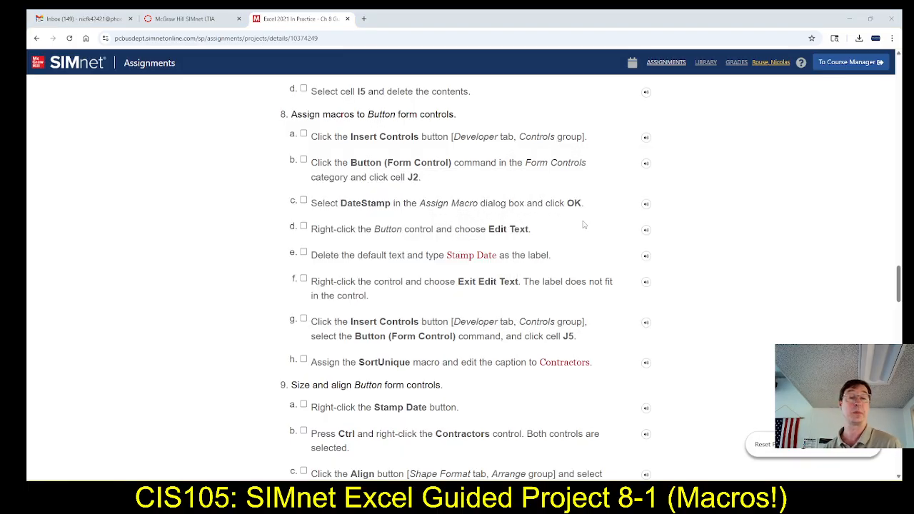
key(alt+Tab)
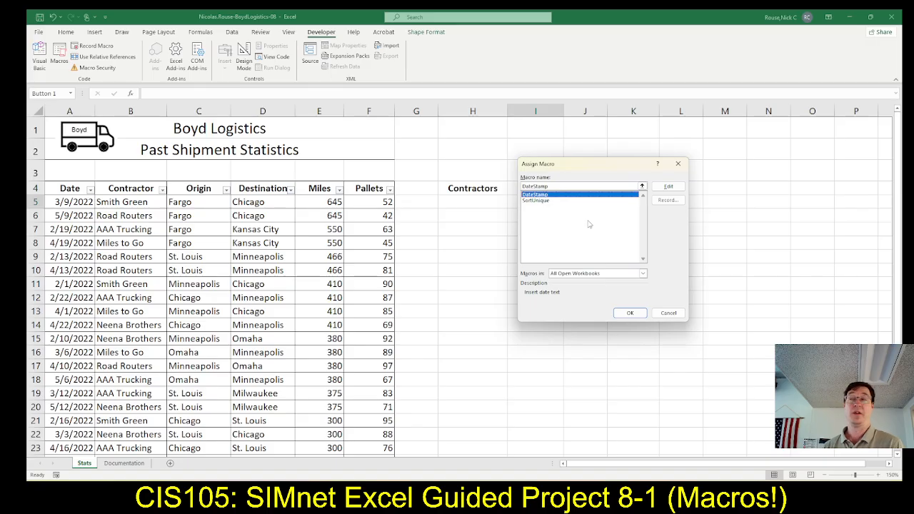
key(alt+Tab)
key(Tab)
key(Tab)
key(Tab)
key(Tab)
key(Tab)
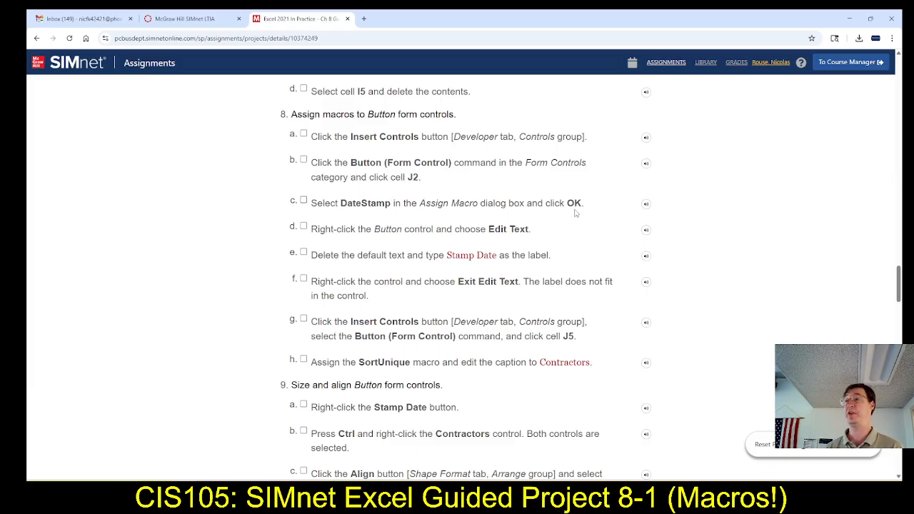
key(alt+Tab)
key(Tab)
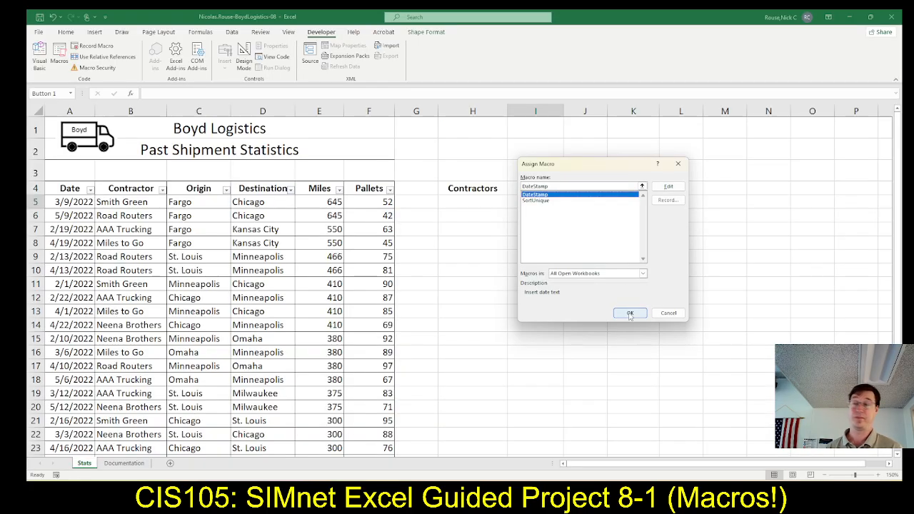
click(630, 313)
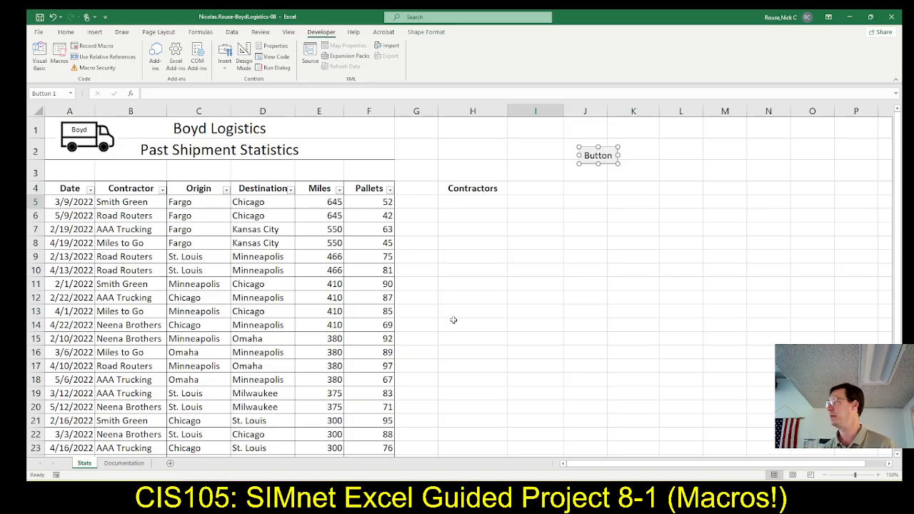
Check the label instructions in SIMnet and change the label of the button at cell J2 to Stamp Date in Excel.
key(alt+Tab)
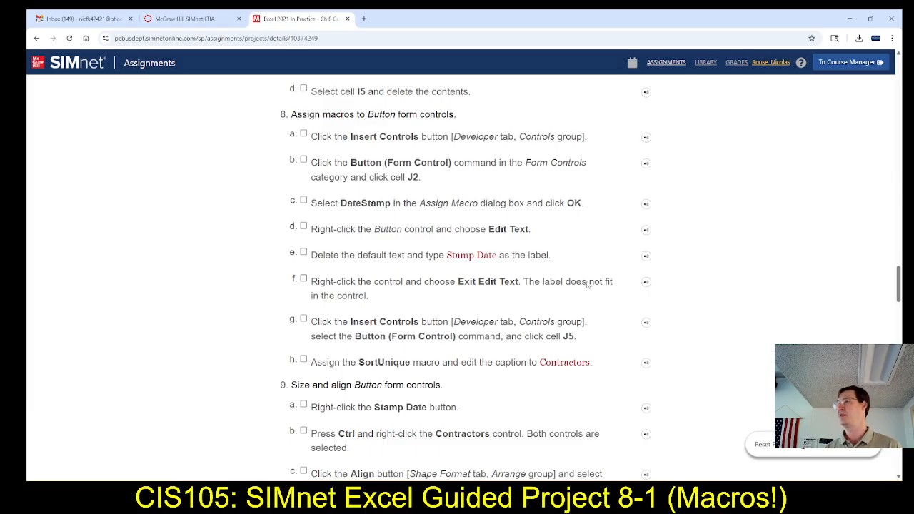
scroll(472, 262, down, 1)
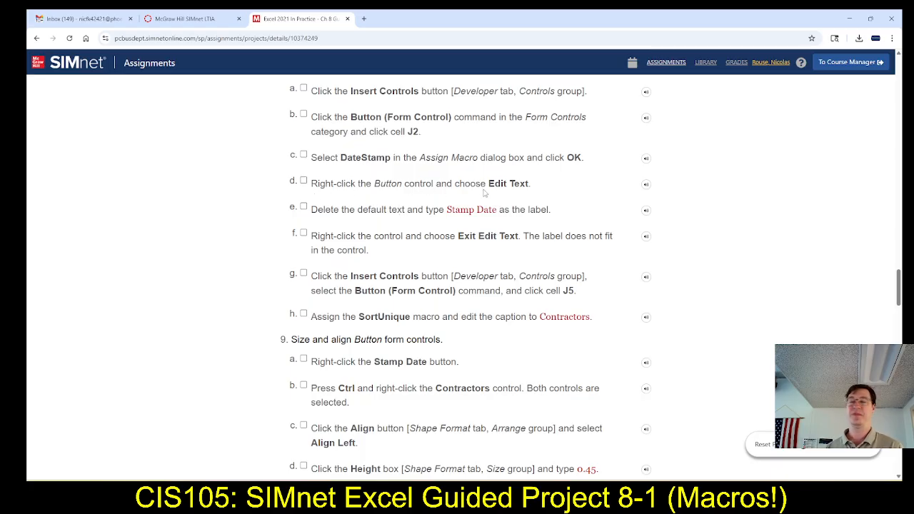
key(alt+Tab)
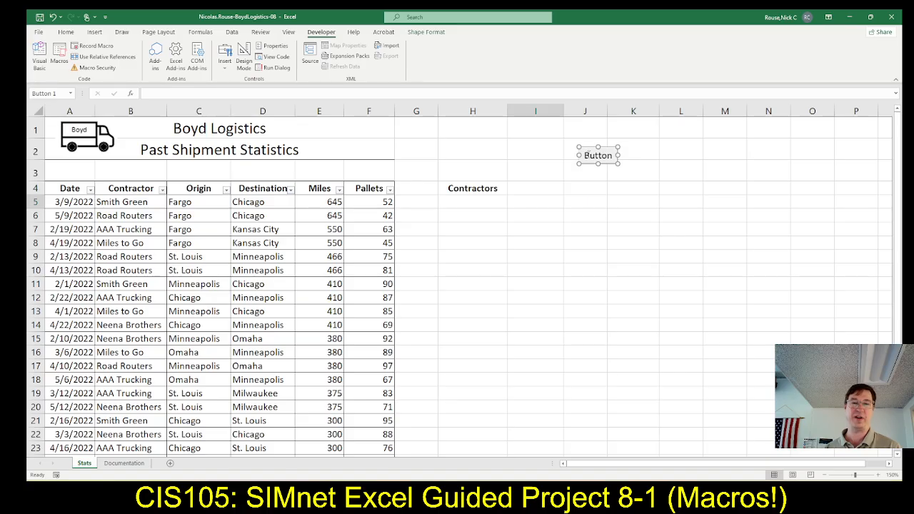
click(592, 155)
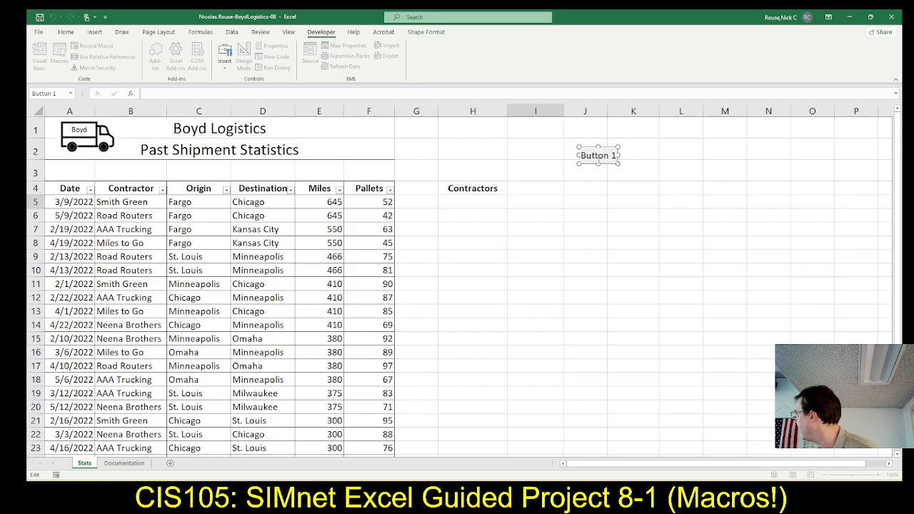
drag(581, 156, 619, 156)
text(B)
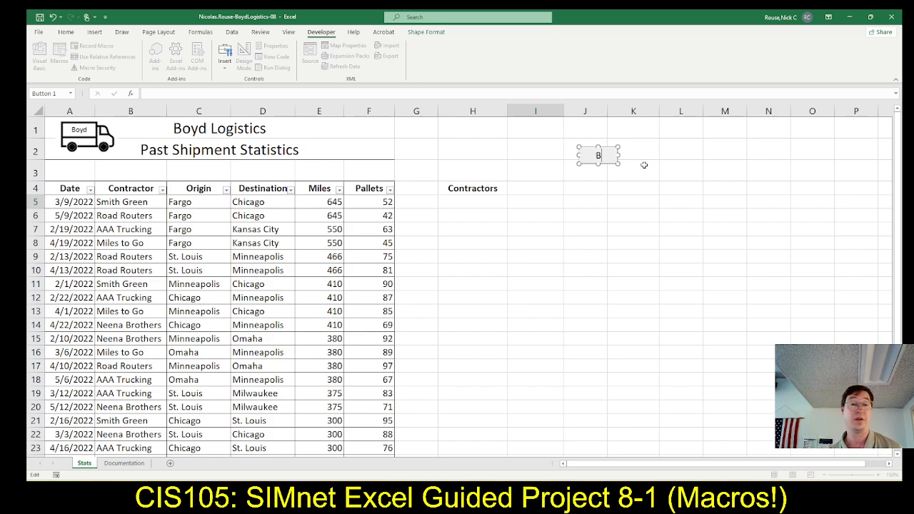
text(Stamp)
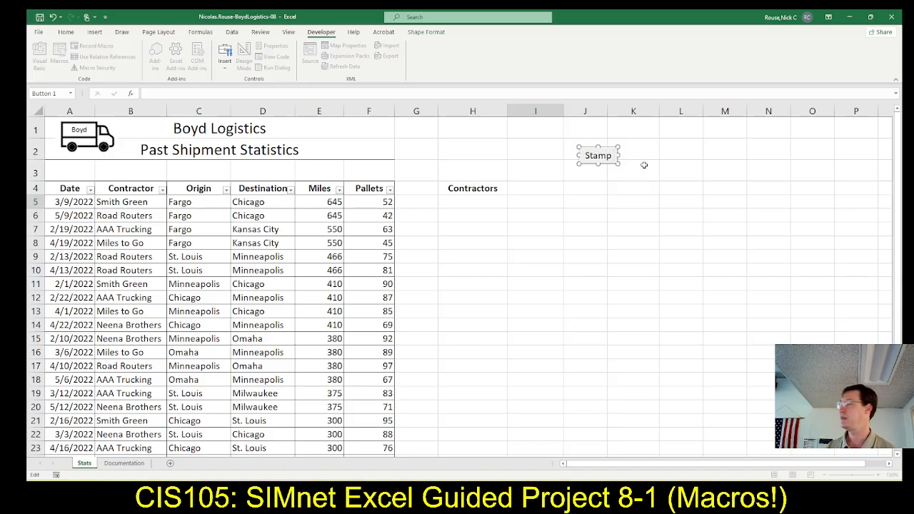
key(ctrl+a)
text(Date)
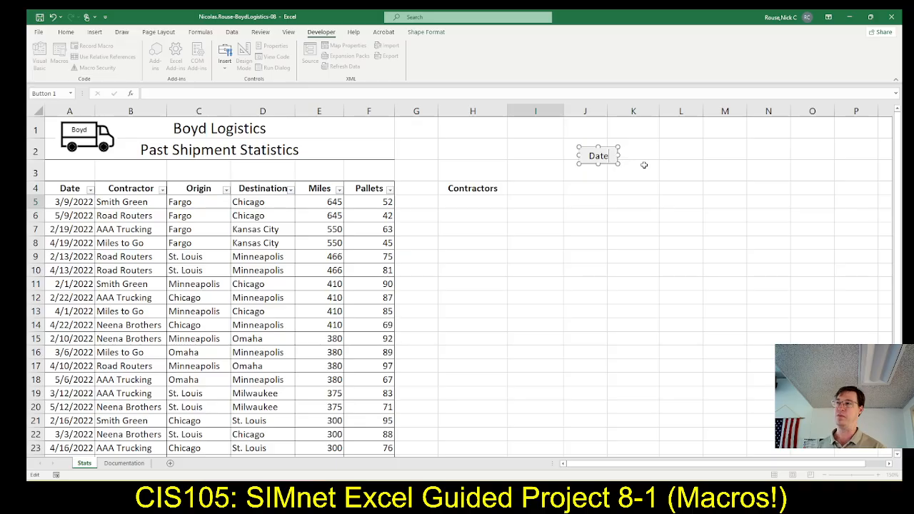
key(alt+Tab)
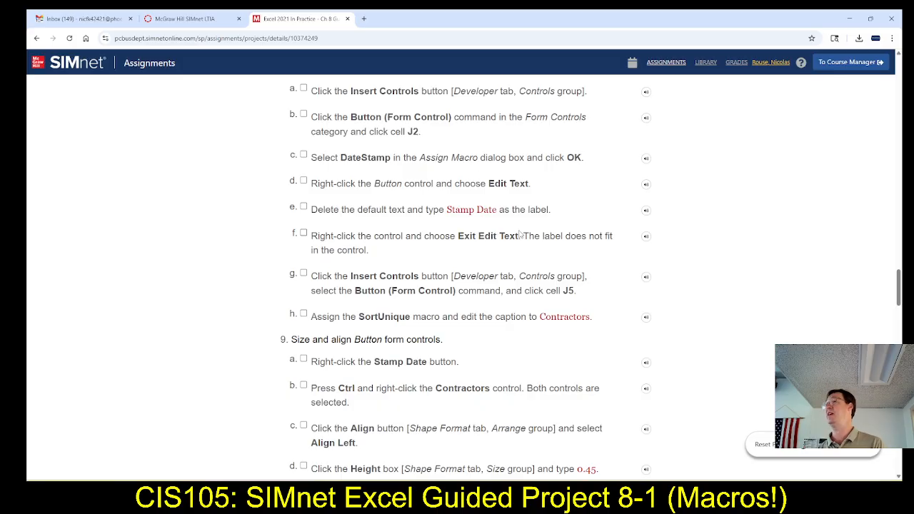
key(alt+Tab)
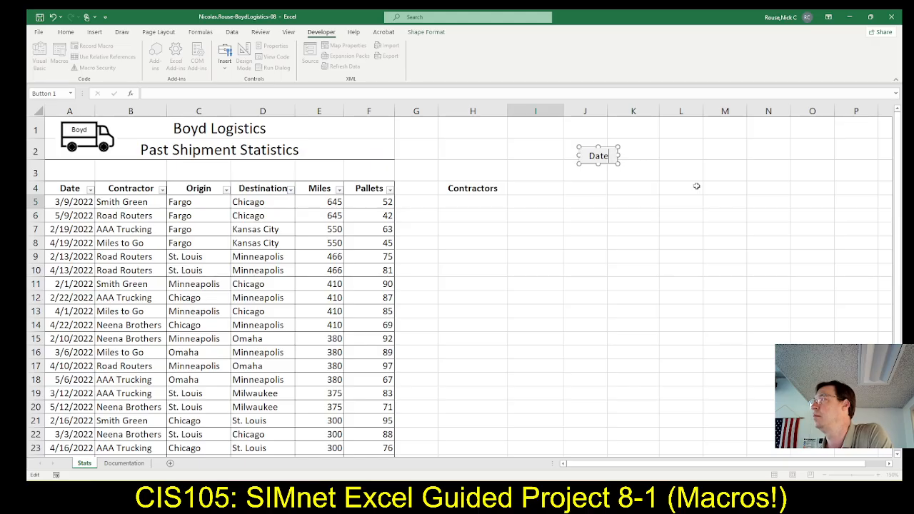
click(671, 190)
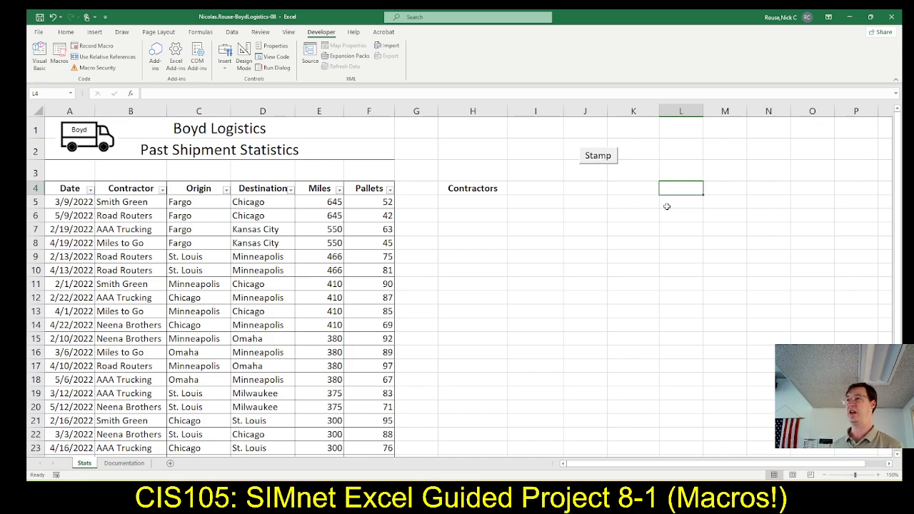
Read the next SIMnet instructions, and in Excel insert a Button form control at cell J5 with the SortUnique macro assigned.
key(alt+Tab)
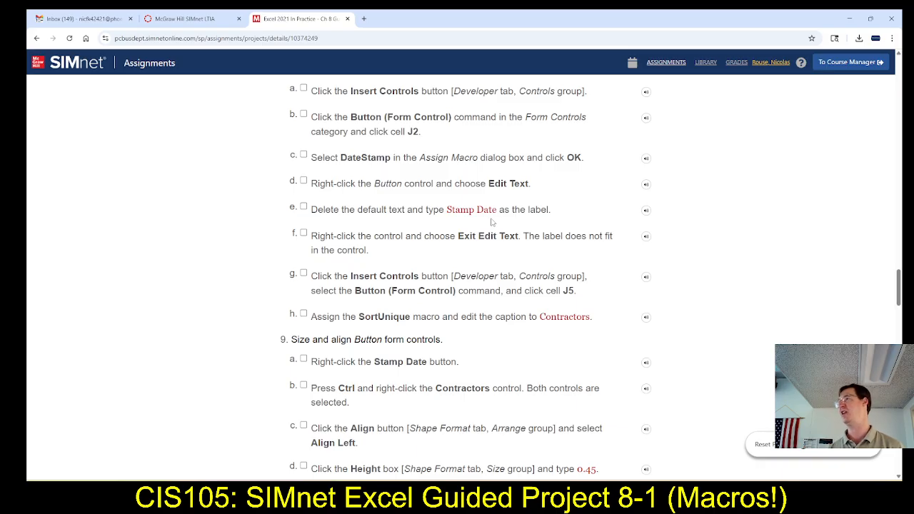
scroll(493, 229, down, 2)
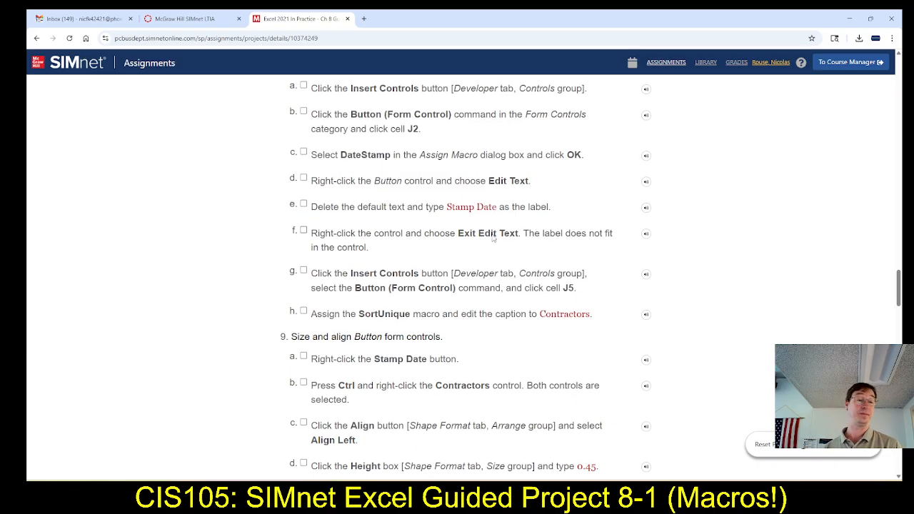
scroll(498, 241, down, 1)
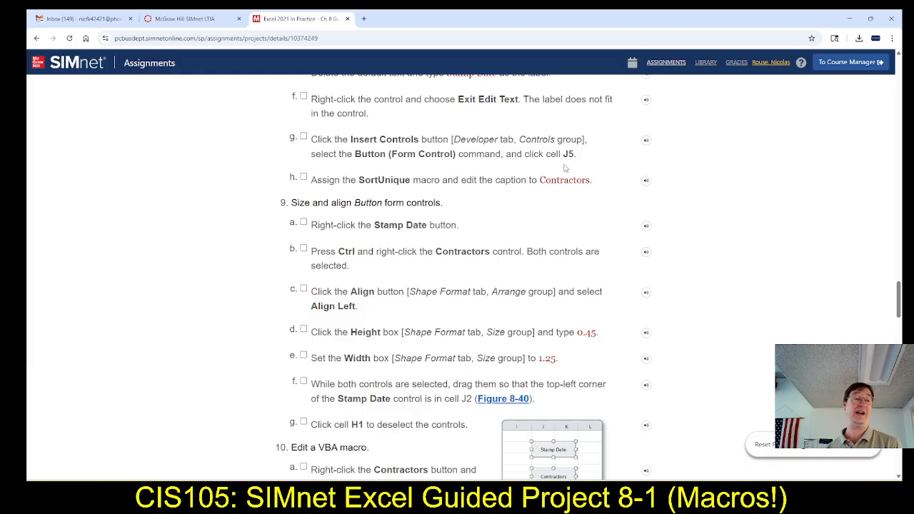
key(alt+Tab)
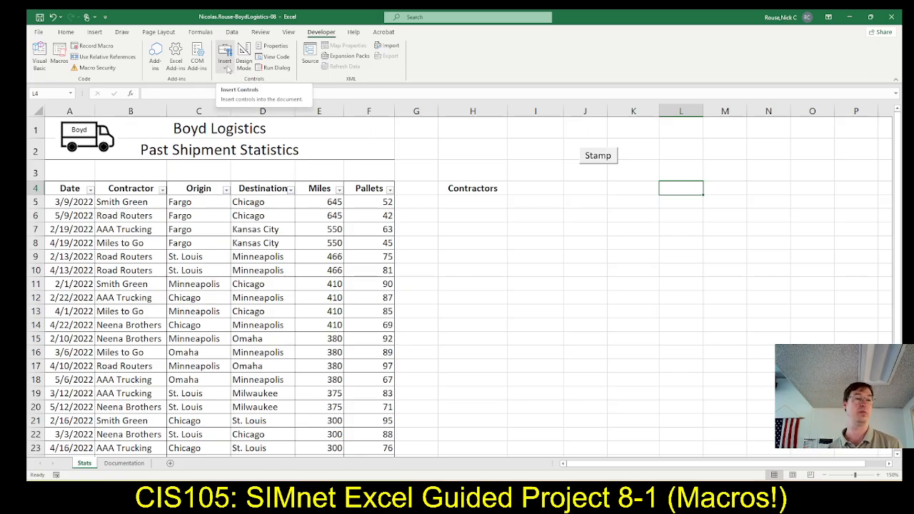
click(228, 69)
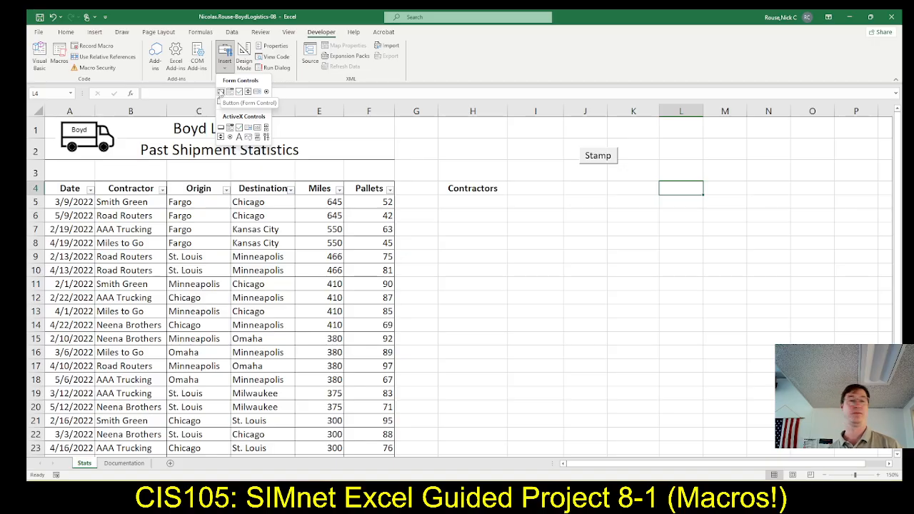
click(221, 92)
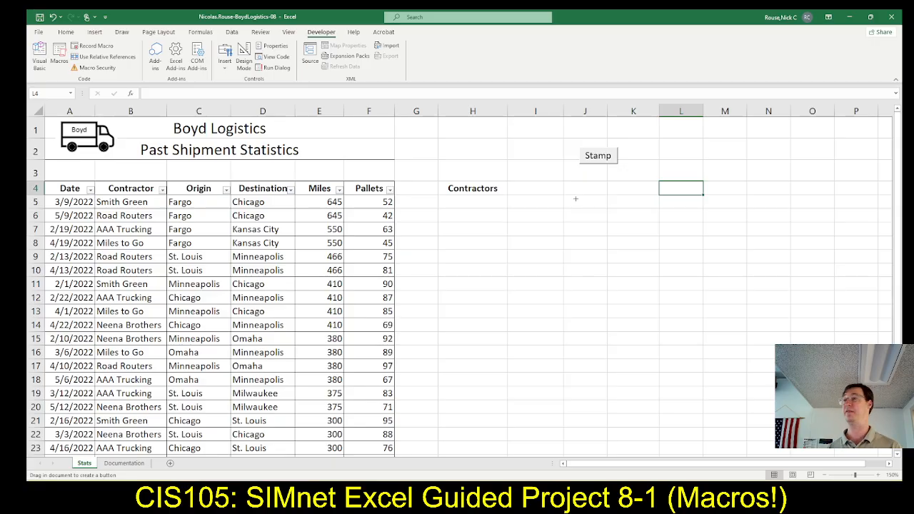
click(575, 200)
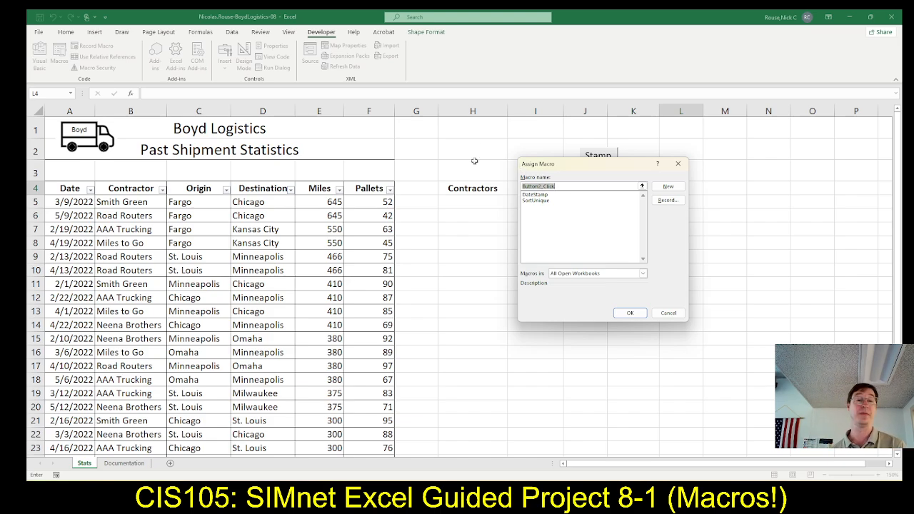
click(535, 201)
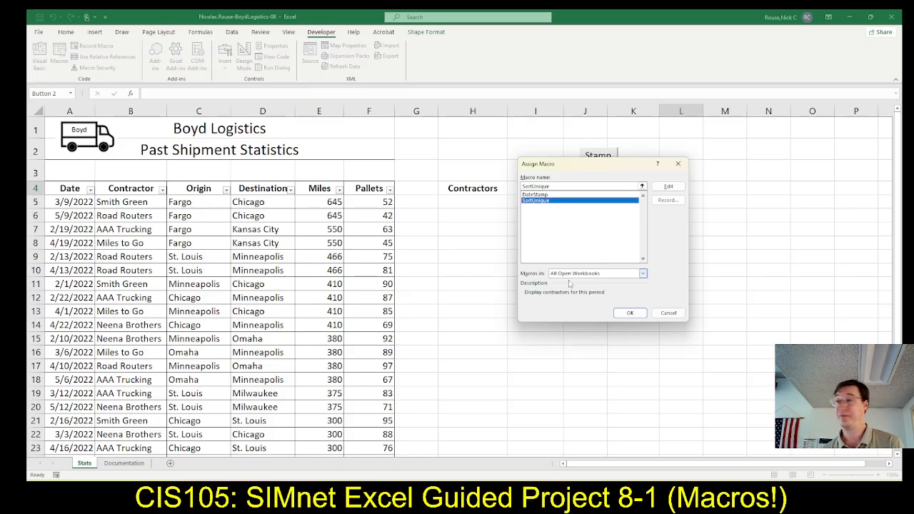
click(620, 318)
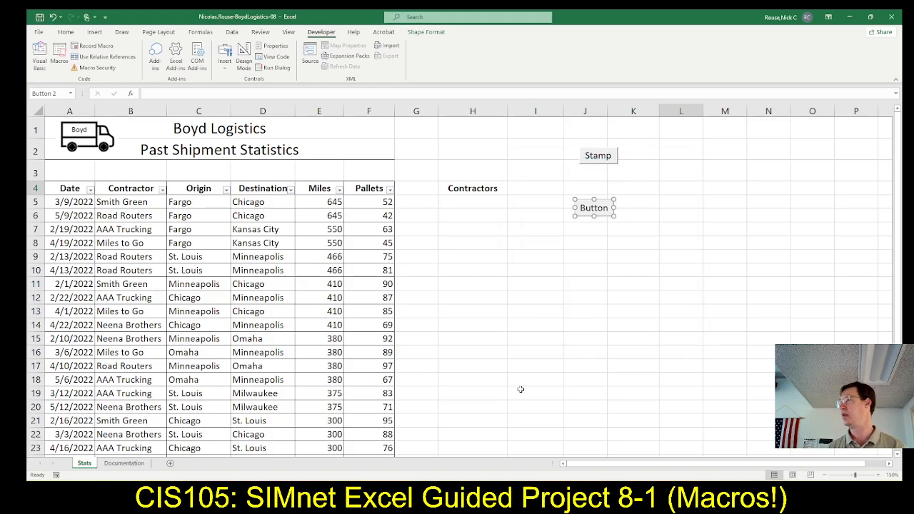
Check the required caption in SIMnet and change the label of the button at cell J5 to Contractors in Excel.
key(alt+Tab)
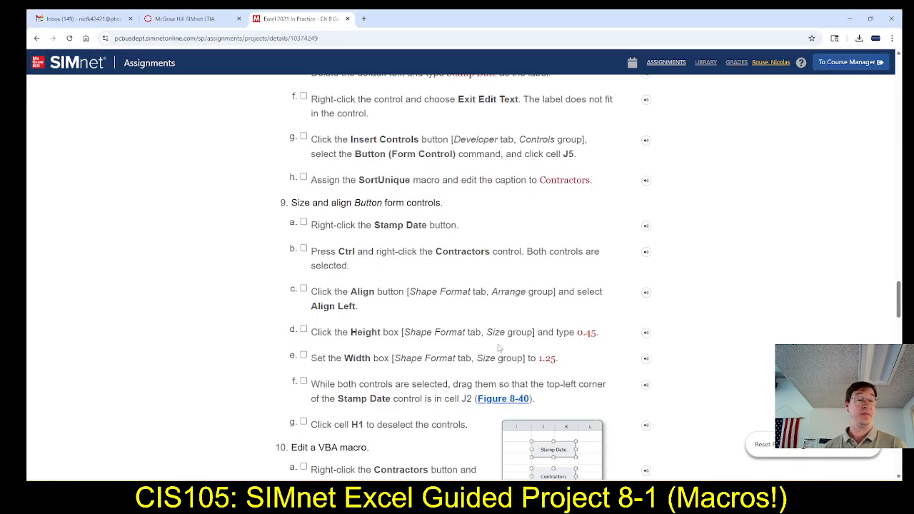
scroll(495, 334, down, 1)
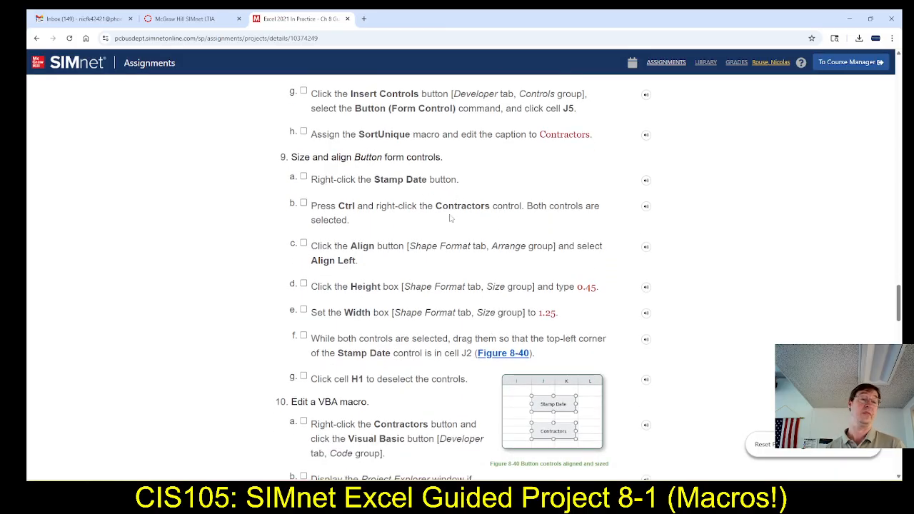
scroll(408, 180, up, 2)
scroll(409, 181, down, 1)
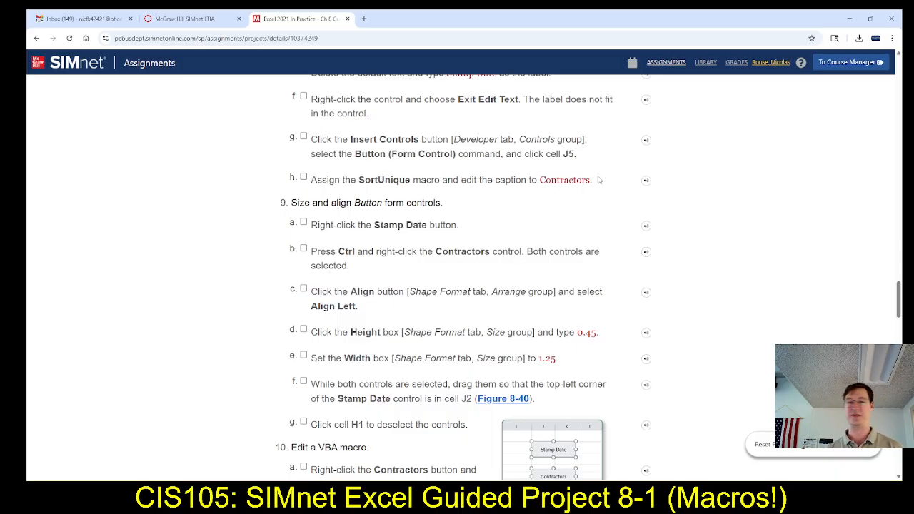
key(alt+Tab)
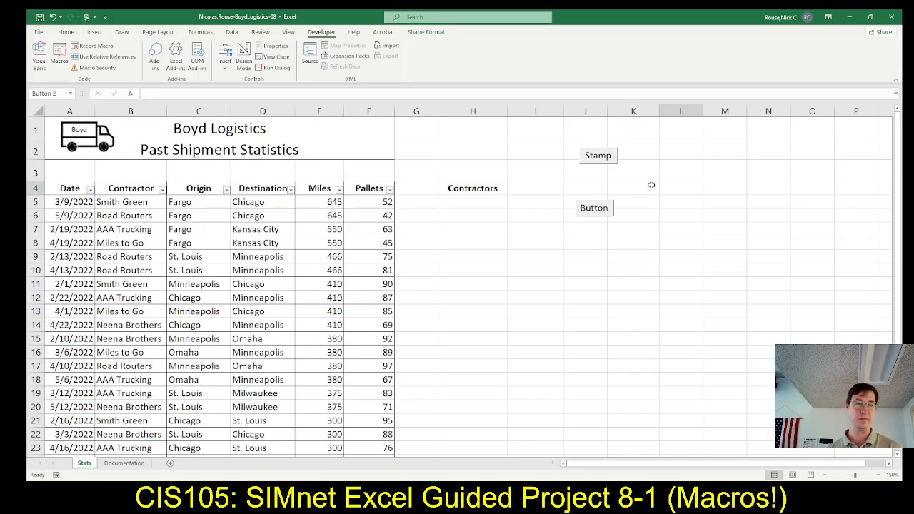
ctrl+click(594, 208)
click(594, 207)
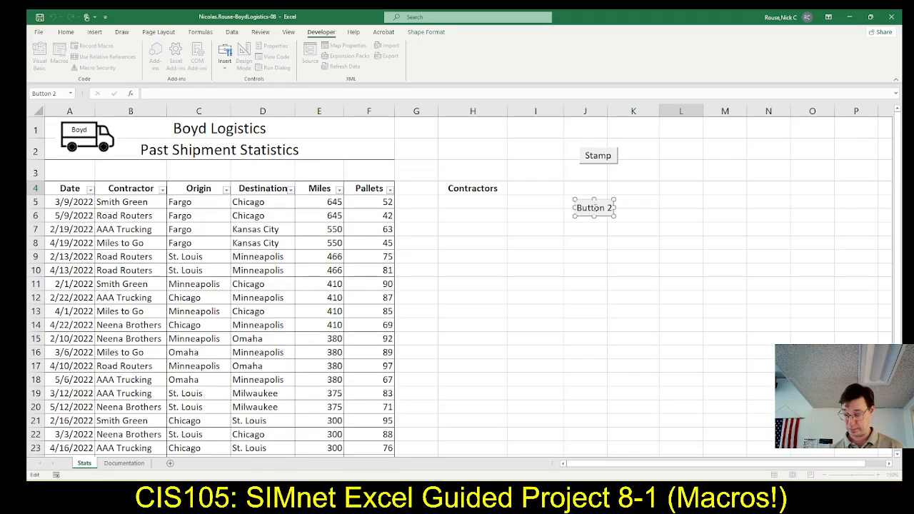
key(BackSpace)
key(BackSpace)
key(BackSpace)
key(BackSpace)
key(BackSpace)
key(BackSpace)
key(BackSpace)
key(BackSpace)
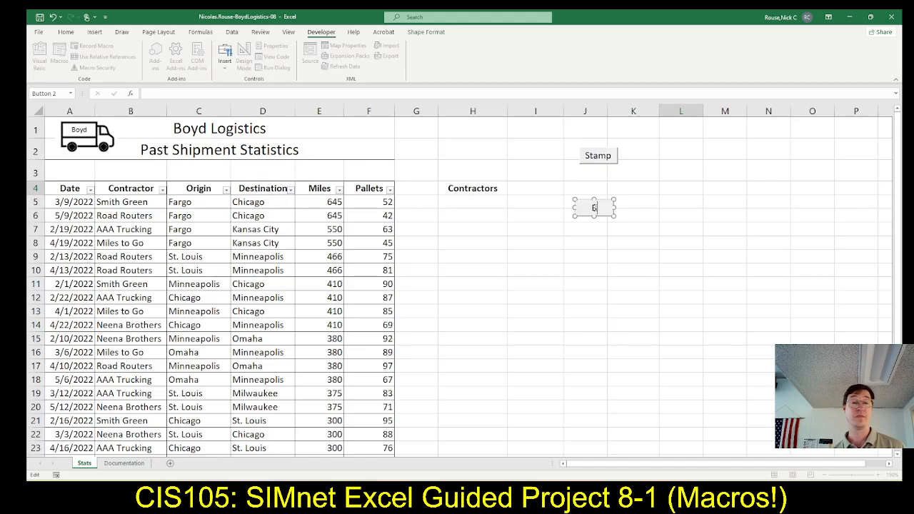
text(Con)
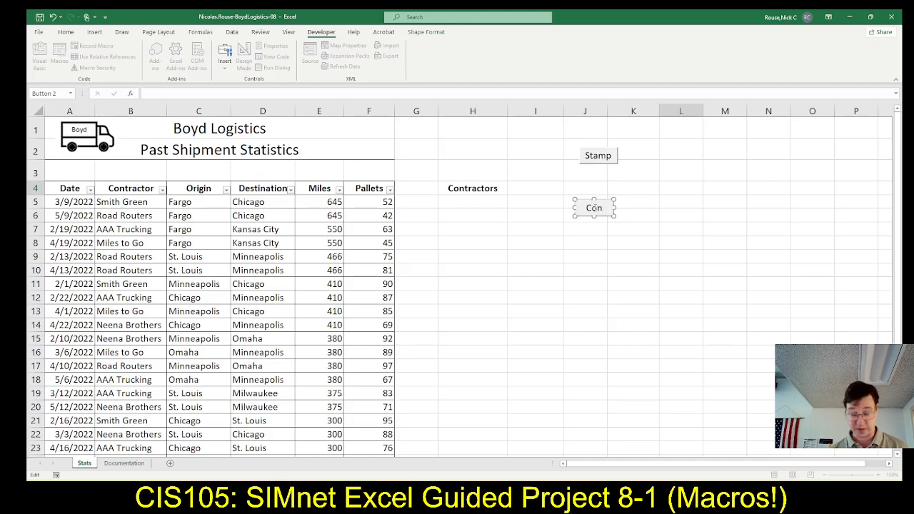
text(tract)
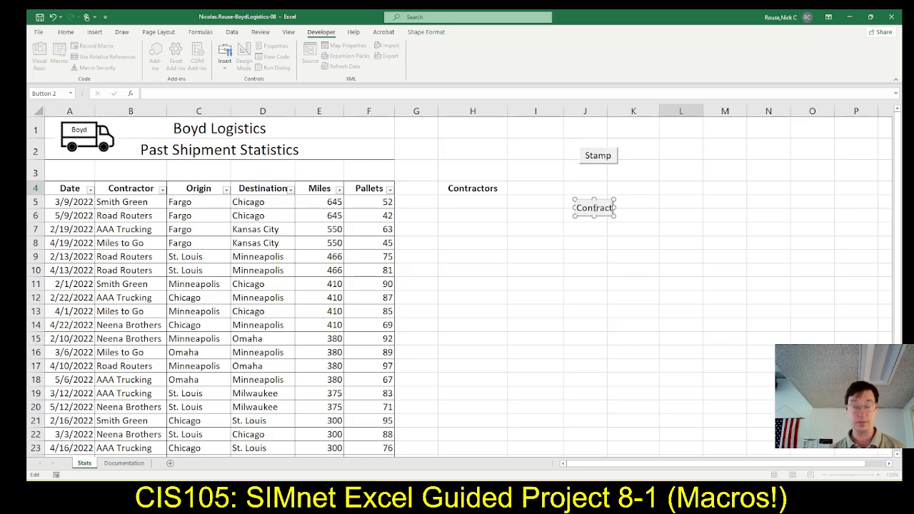
text(ors)
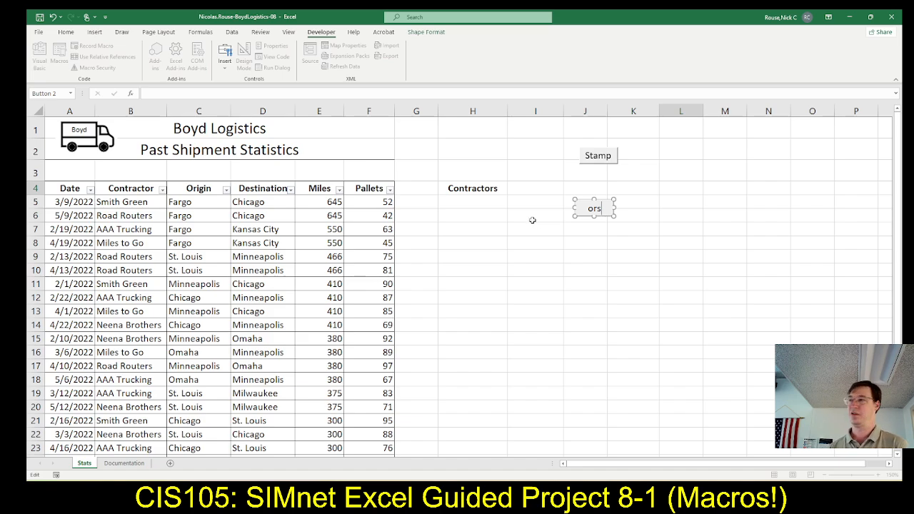
key(alt+Tab)
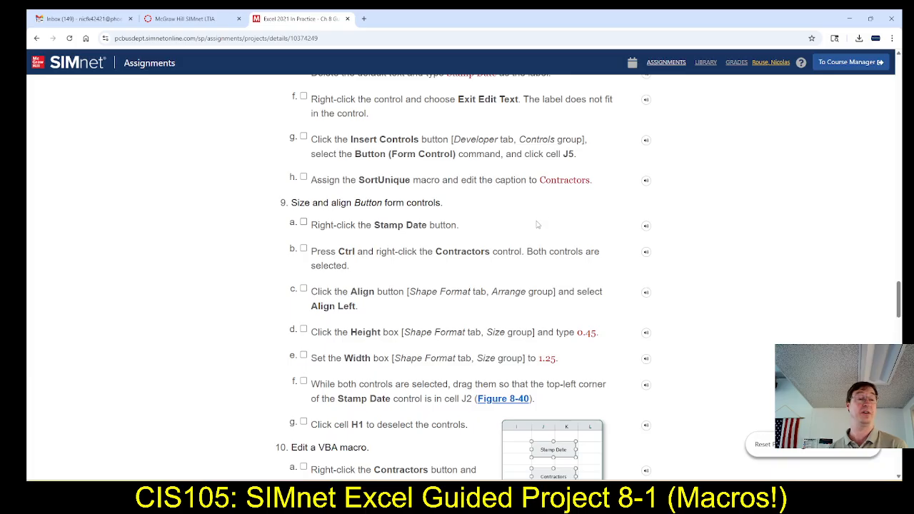
key(alt+Tab)
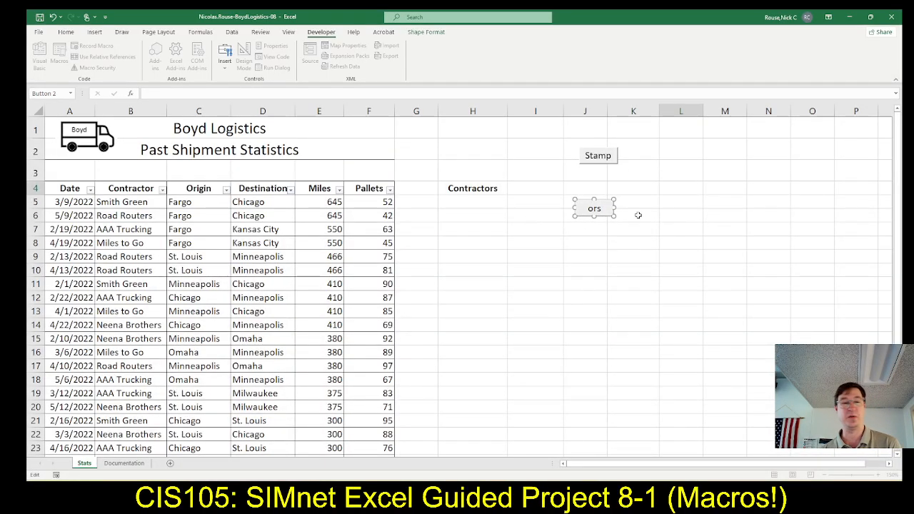
click(720, 205)
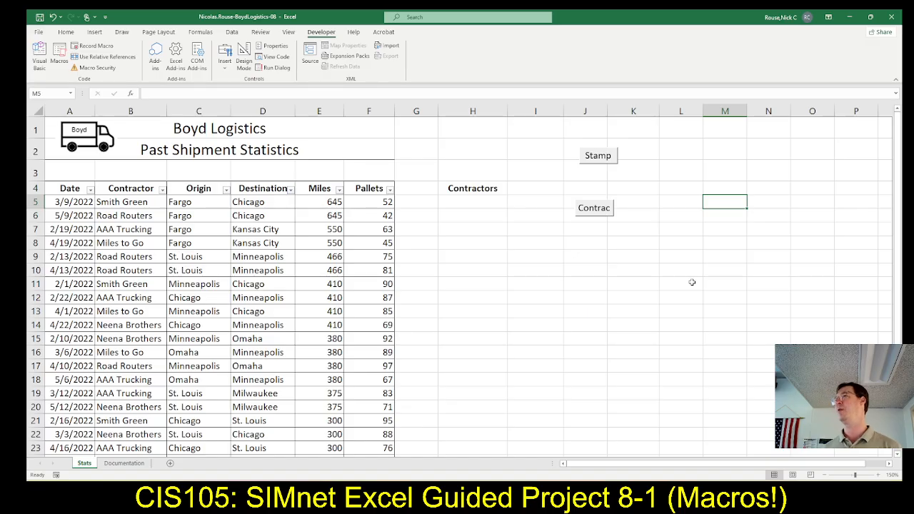
Read the step 9 instructions in SIMnet, and in Excel select the Stamp Date and Contractors buttons together and apply Align Left.
key(alt+Tab)
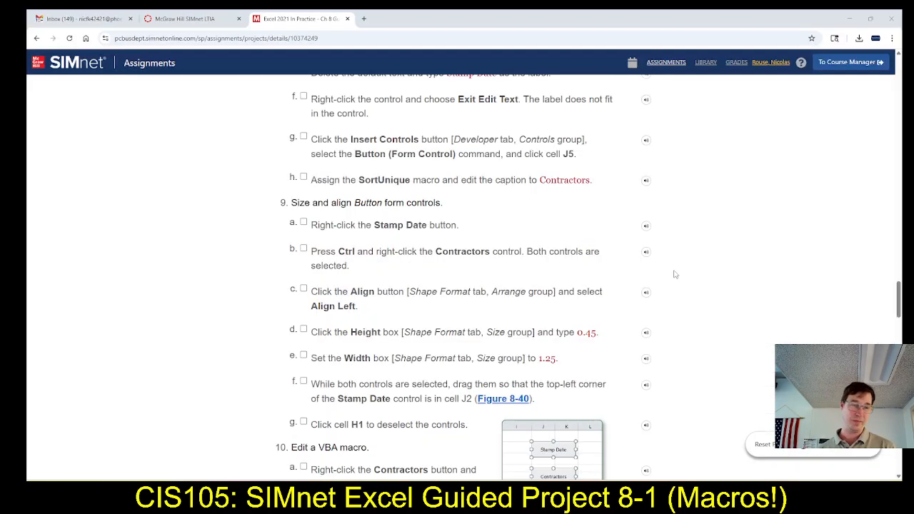
scroll(335, 232, down, 2)
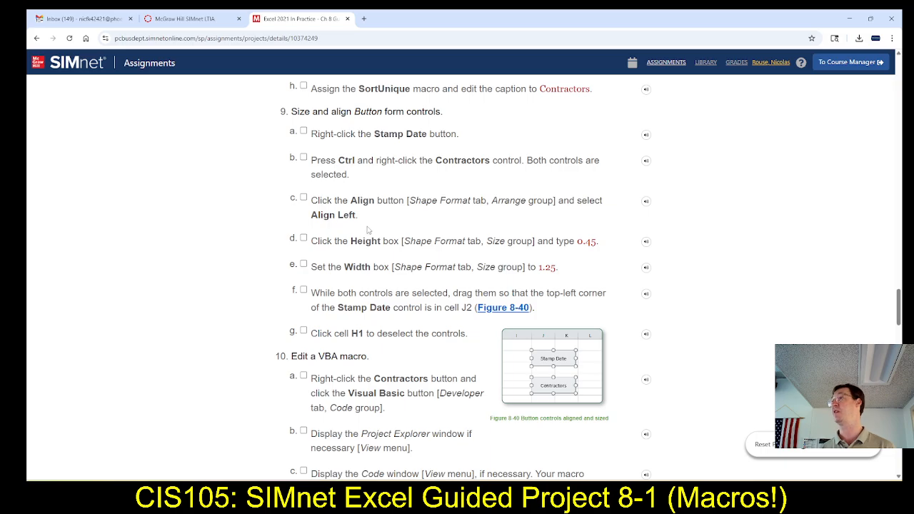
scroll(369, 229, down, 10)
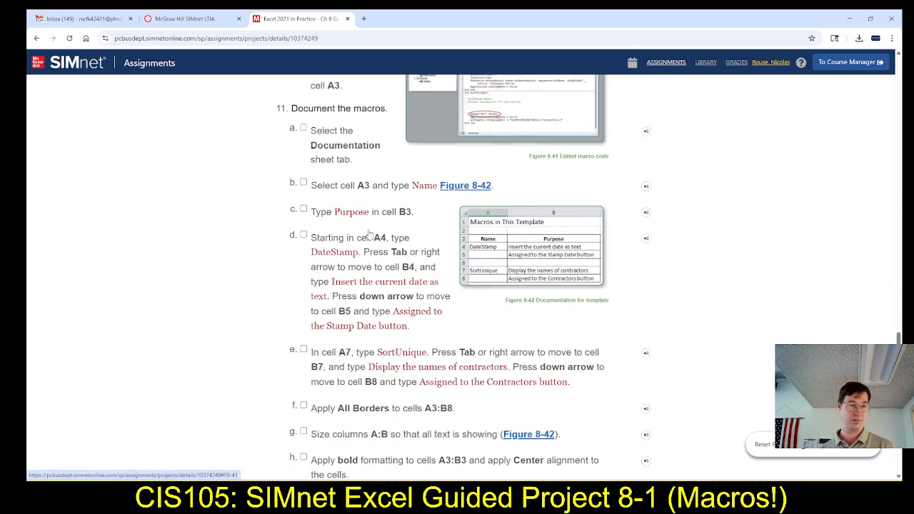
scroll(370, 234, up, 10)
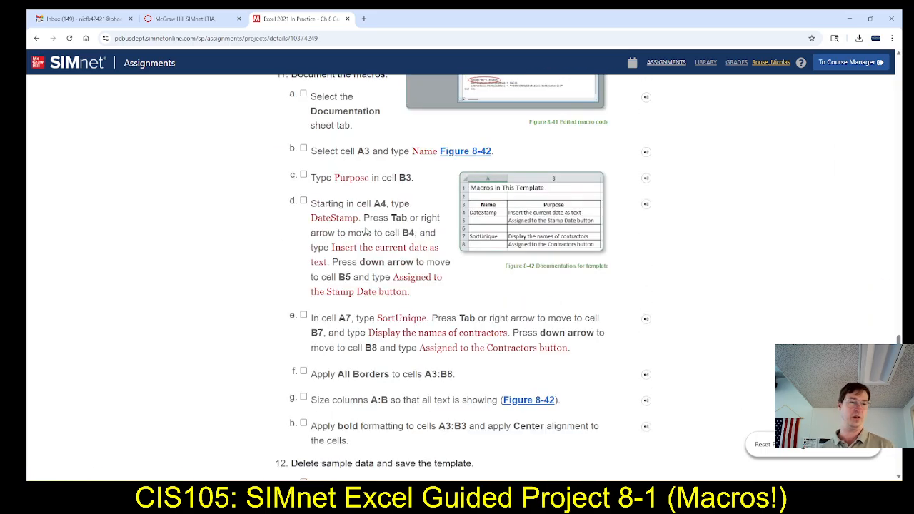
scroll(368, 238, up, 1)
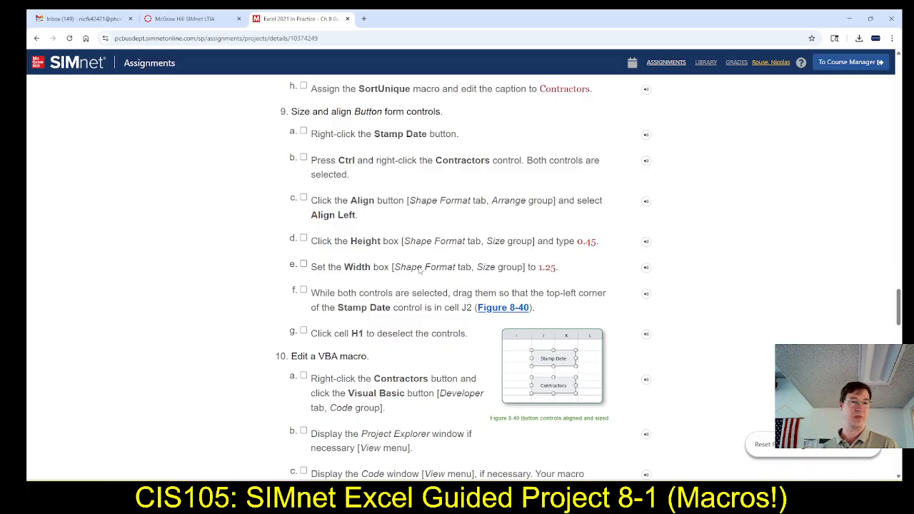
key(alt+Tab)
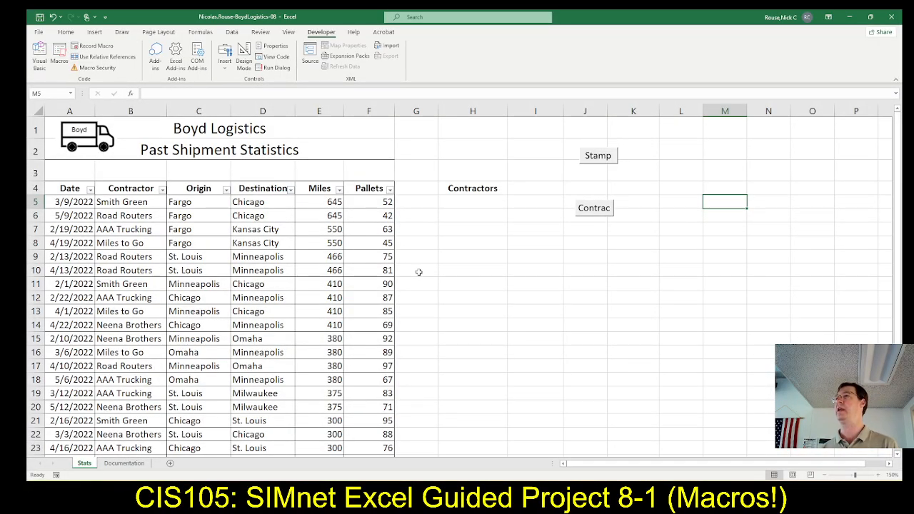
right_click(602, 161)
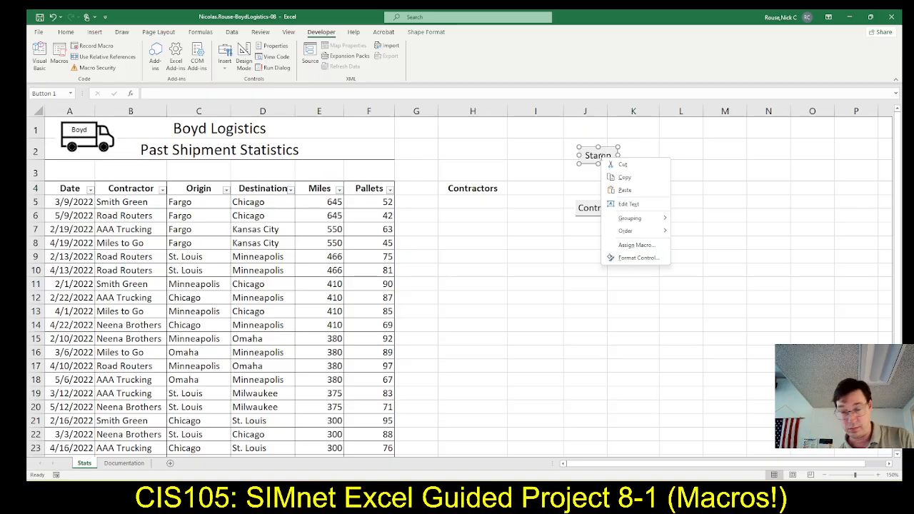
click(592, 208)
right_click(592, 208)
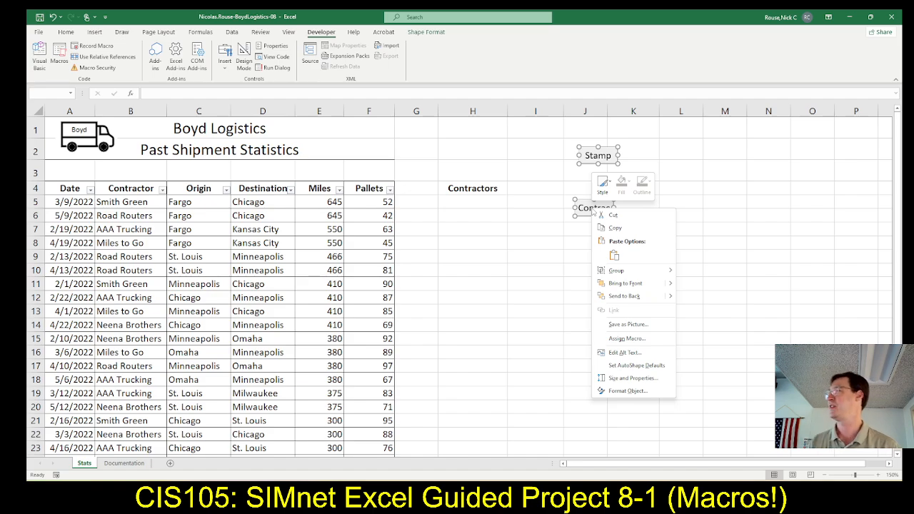
key(alt+Tab)
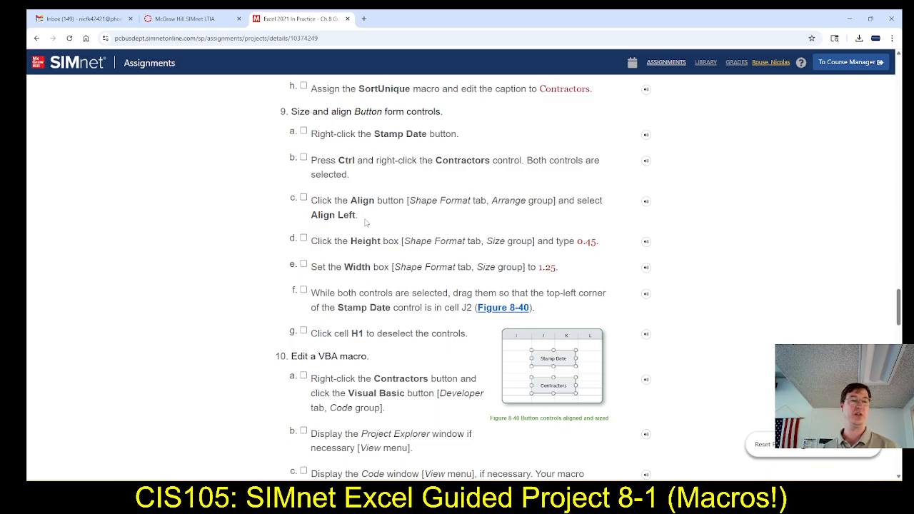
key(alt+Tab)
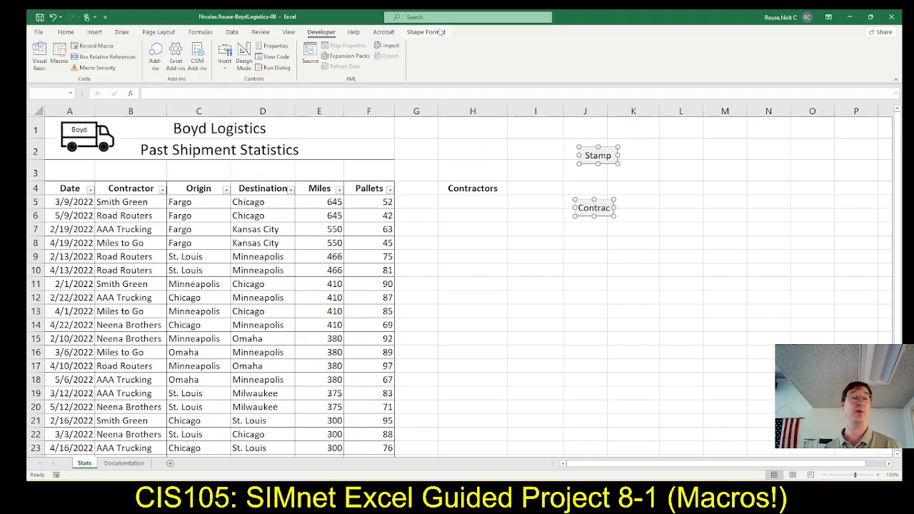
click(441, 32)
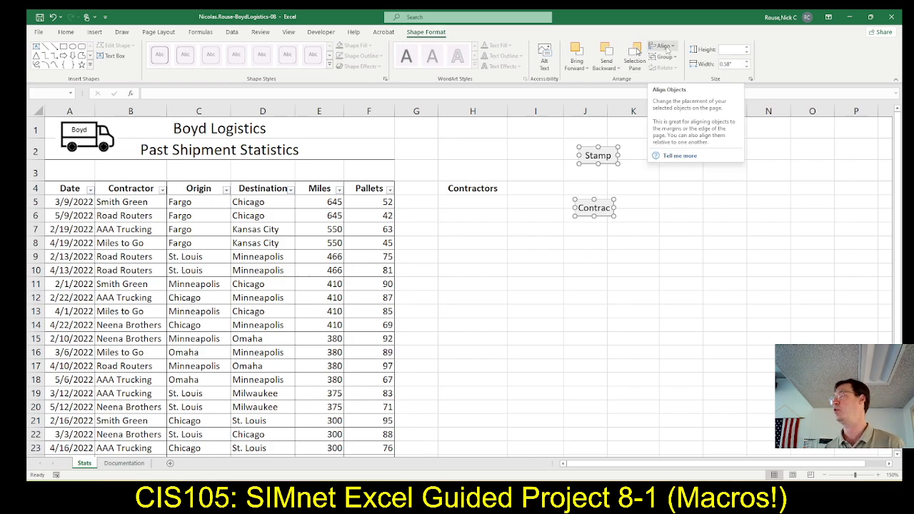
click(664, 45)
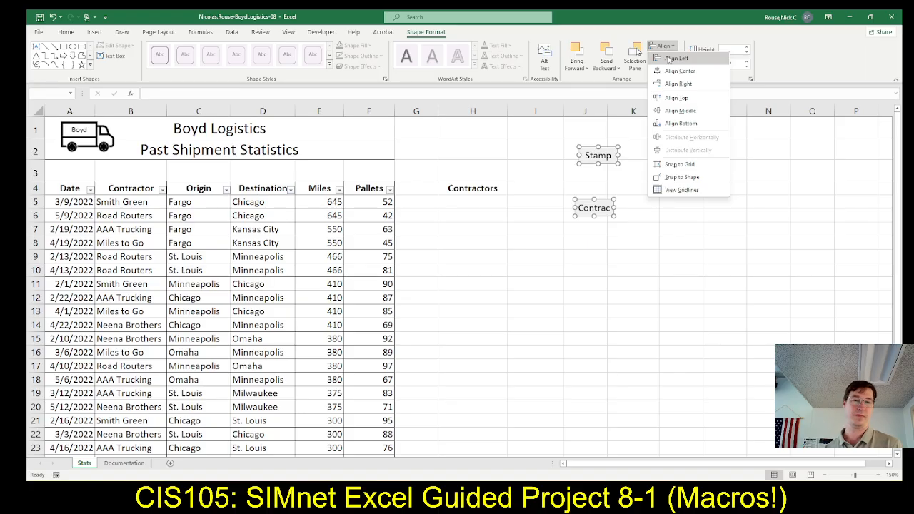
click(668, 59)
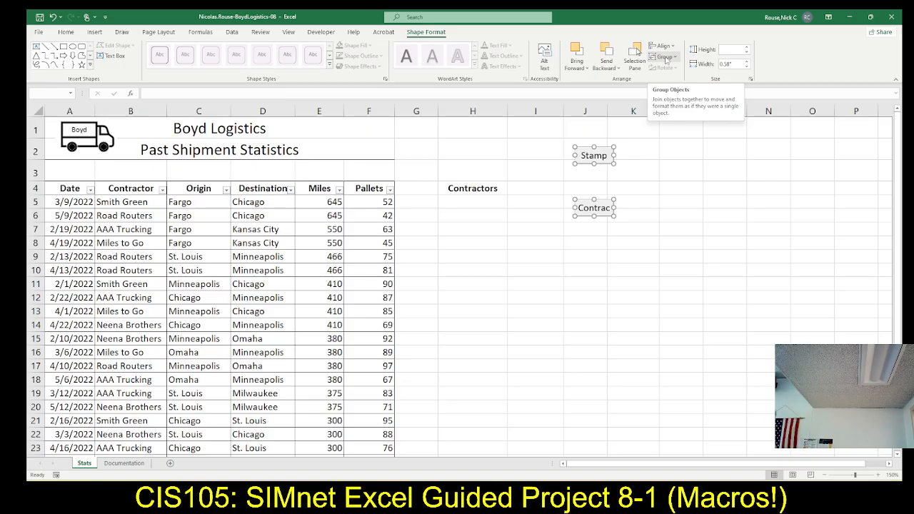
Check the required dimensions in SIMnet, and in Excel set both selected buttons to a height of 0.45" and a width of 1.25".
key(alt+Tab)
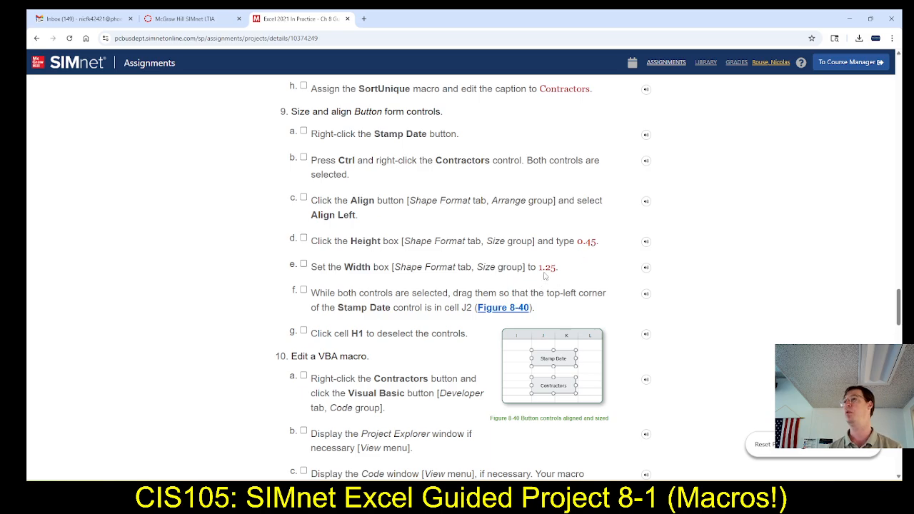
key(alt+Tab)
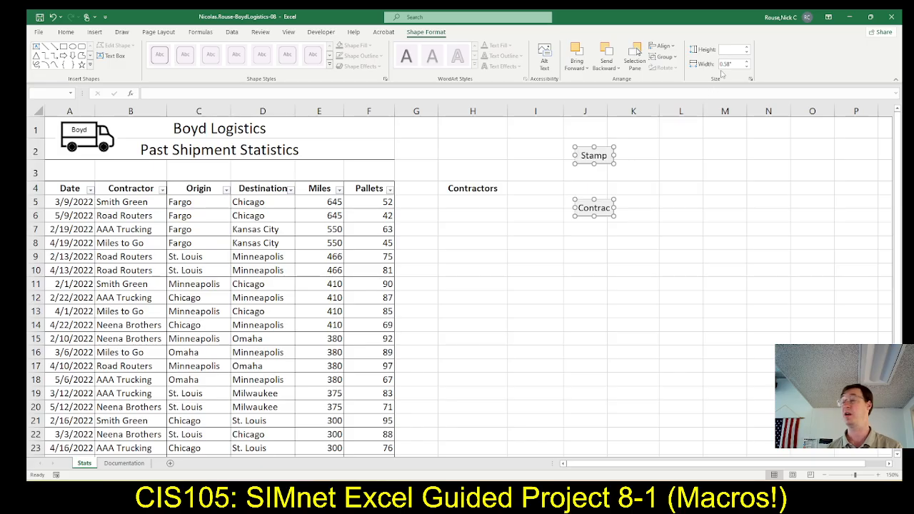
click(725, 51)
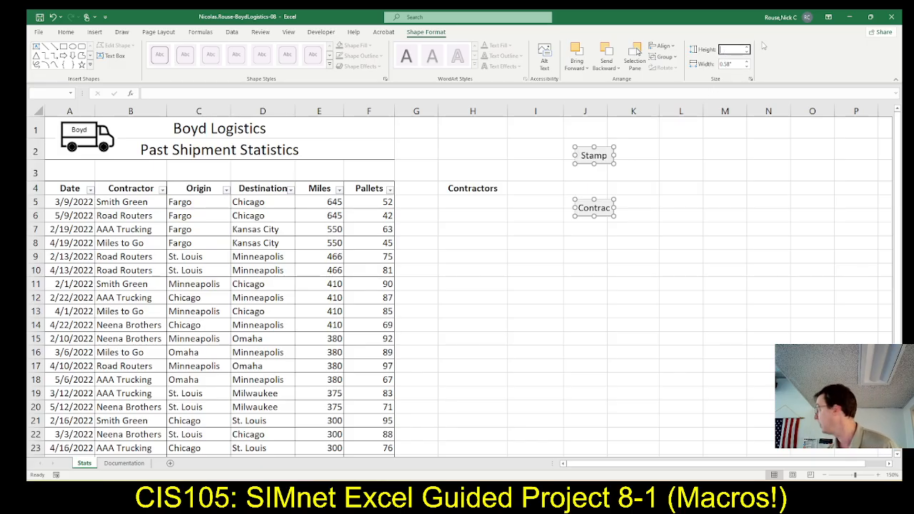
text(.45)
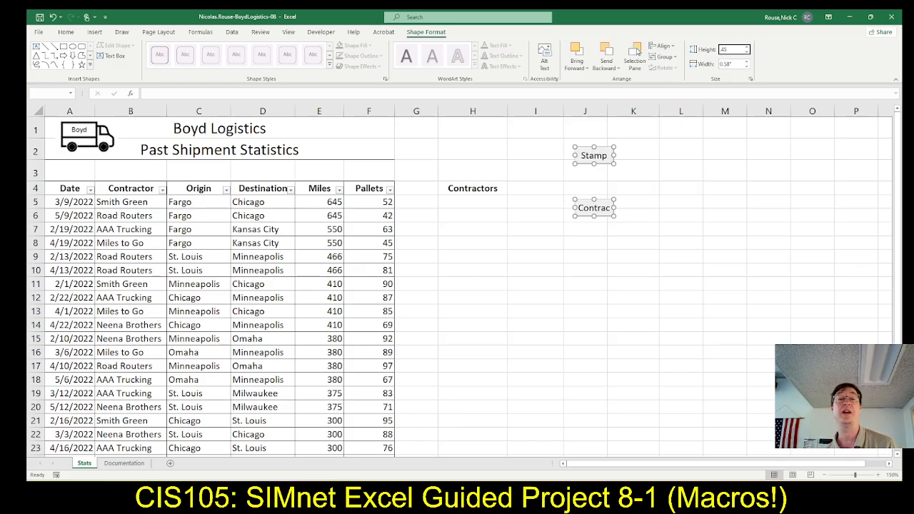
key(Return)
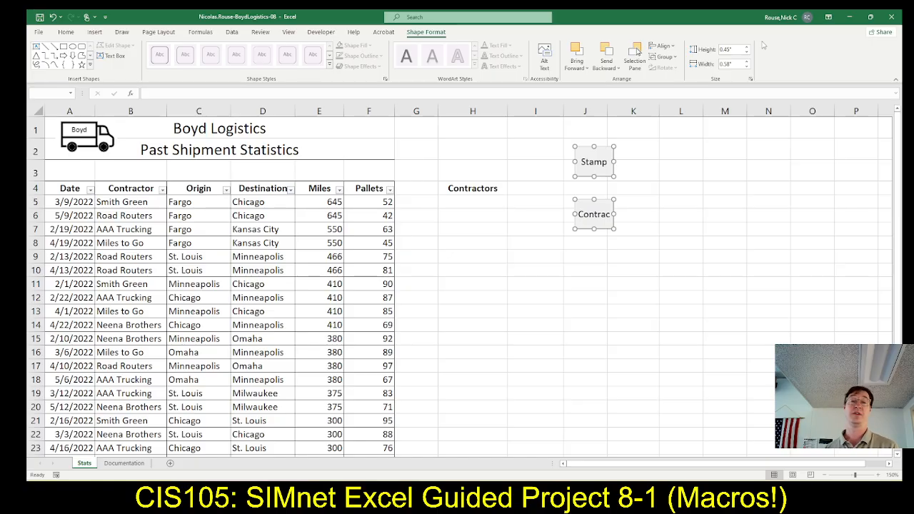
click(736, 64)
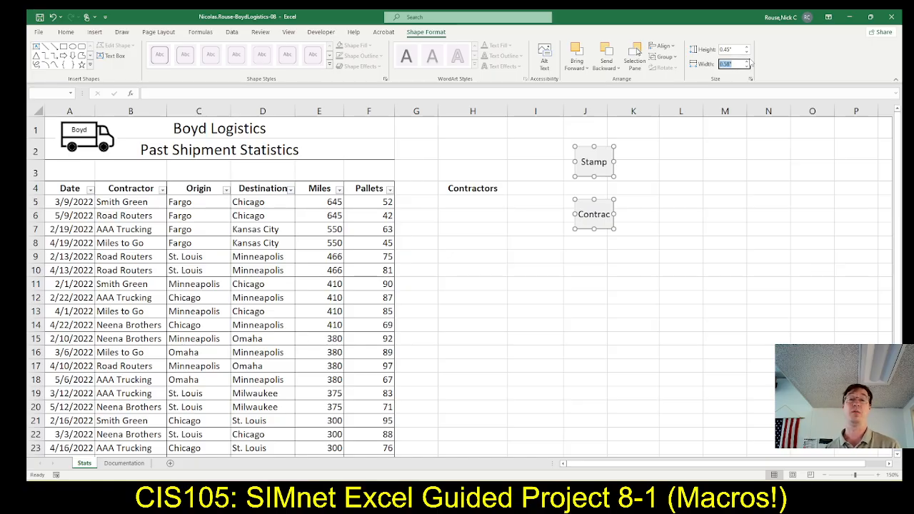
text(1.25)
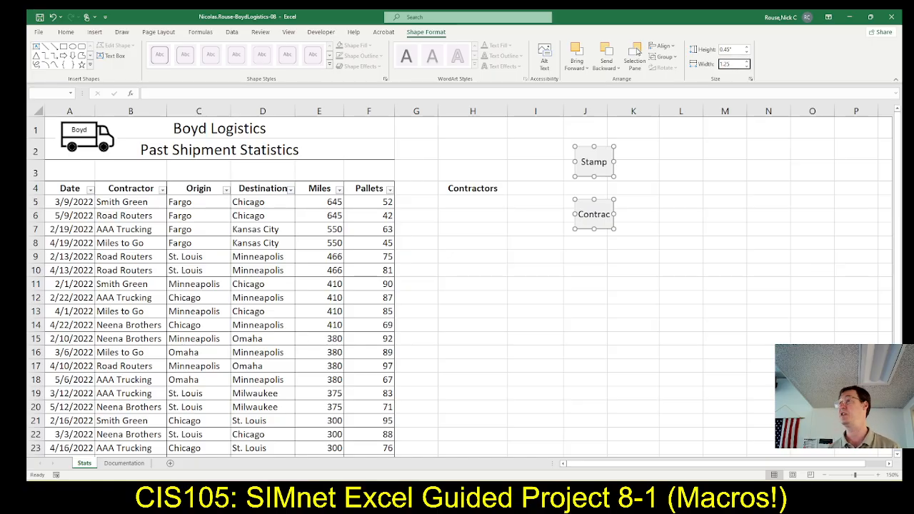
key(Return)
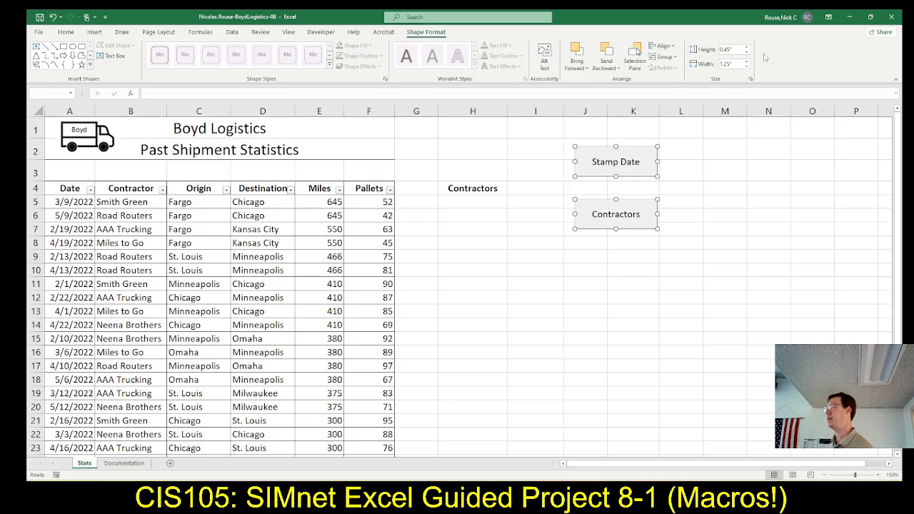
Check the button placement and deselection instructions in SIMnet, and in Excel select cell H1 to deselect both buttons.
key(alt+Tab)
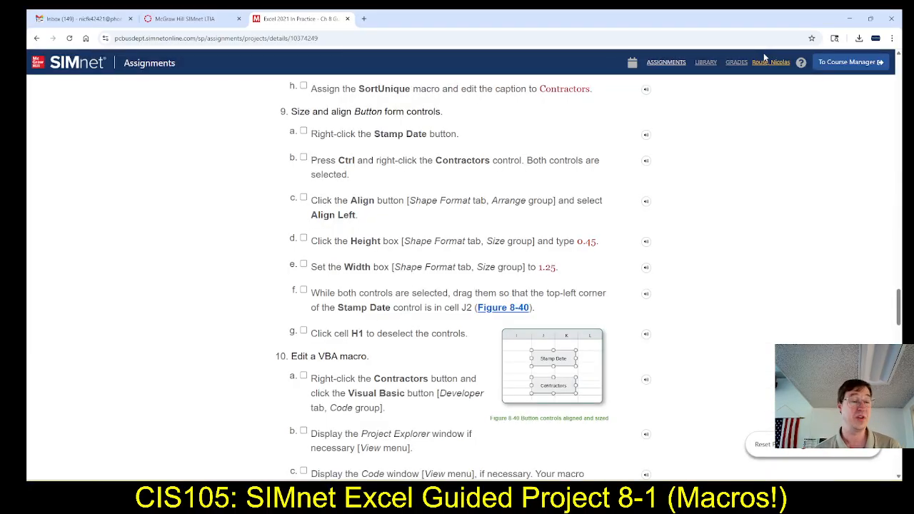
scroll(481, 226, down, 3)
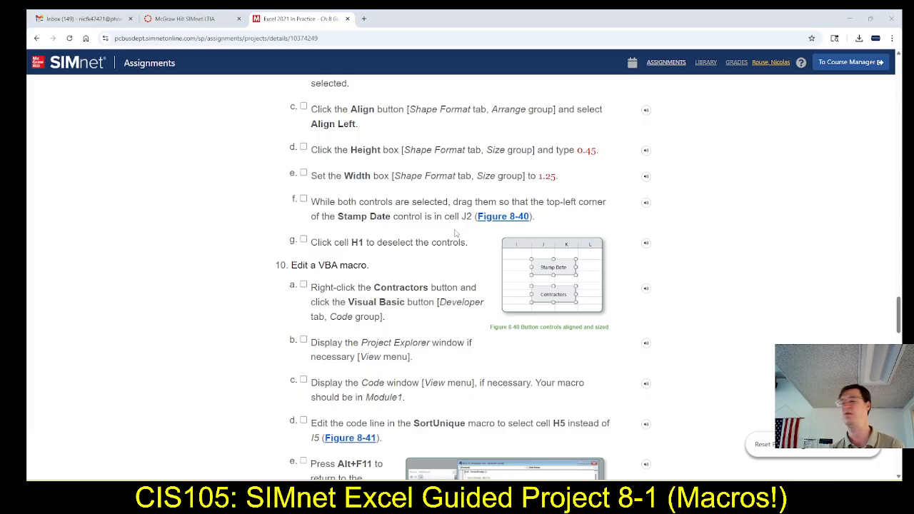
key(alt+Tab)
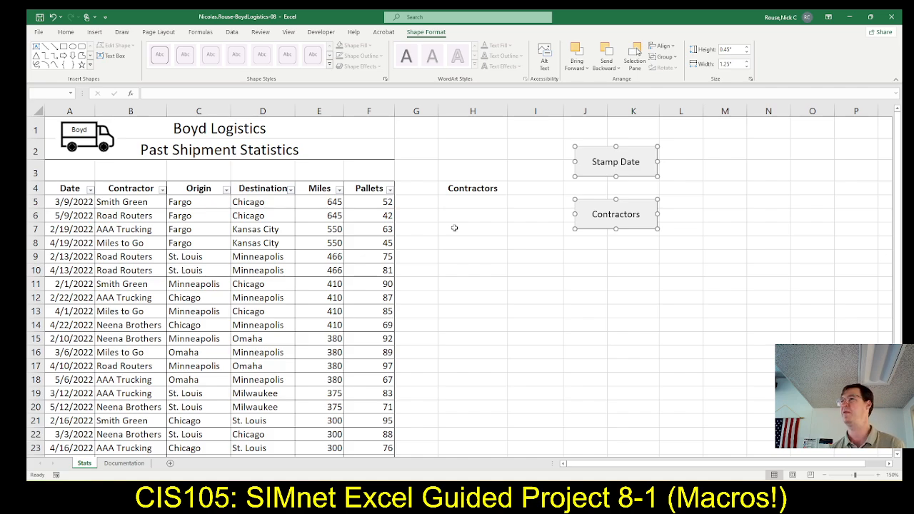
key(alt+Tab)
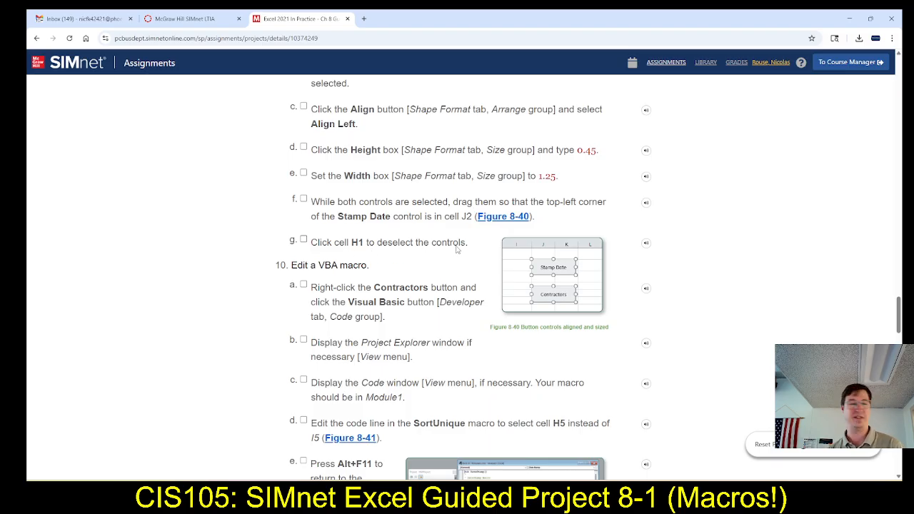
key(alt+Tab)
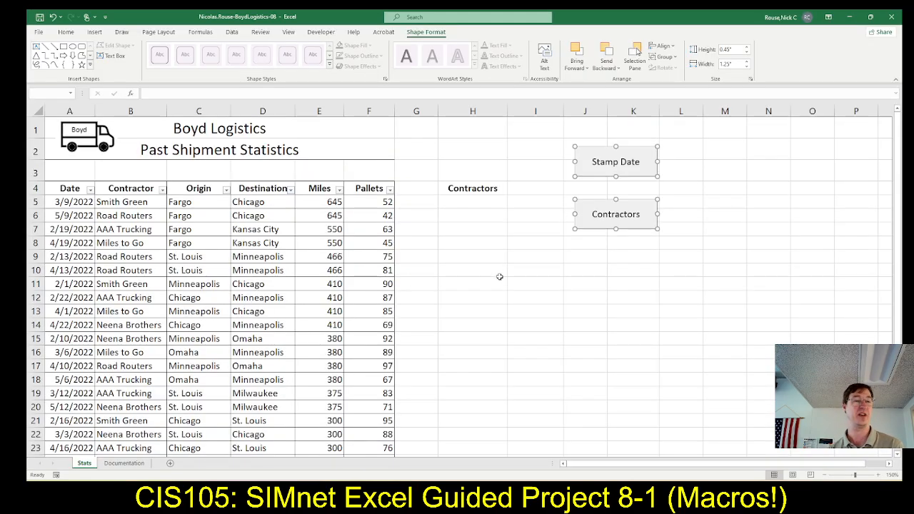
click(472, 130)
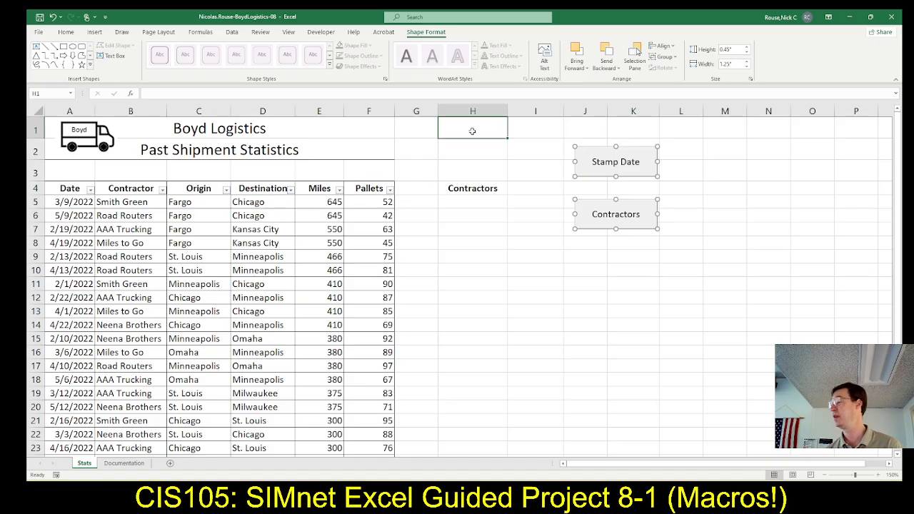
click(472, 131)
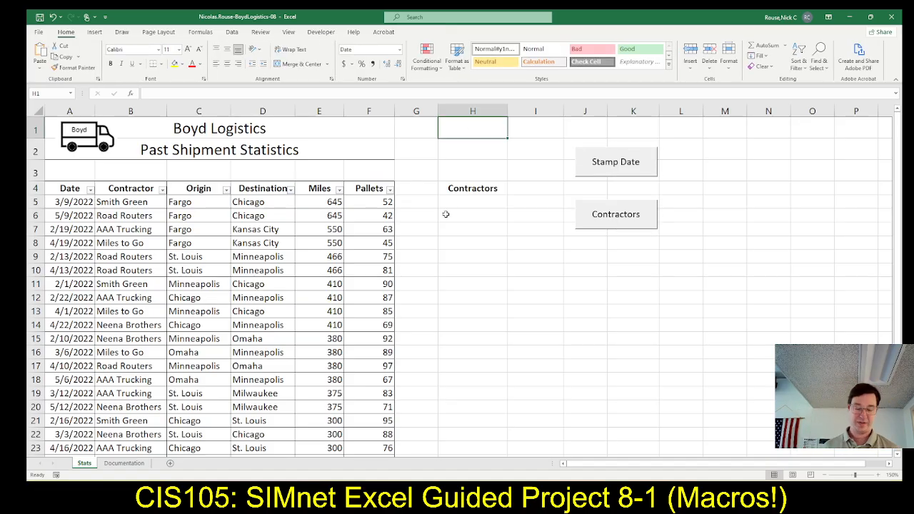
Read the step 10 instructions in SIMnet, select the Contractors button in Excel, and open the Visual Basic editor with the Modules folder expanded.
key(alt+Tab)
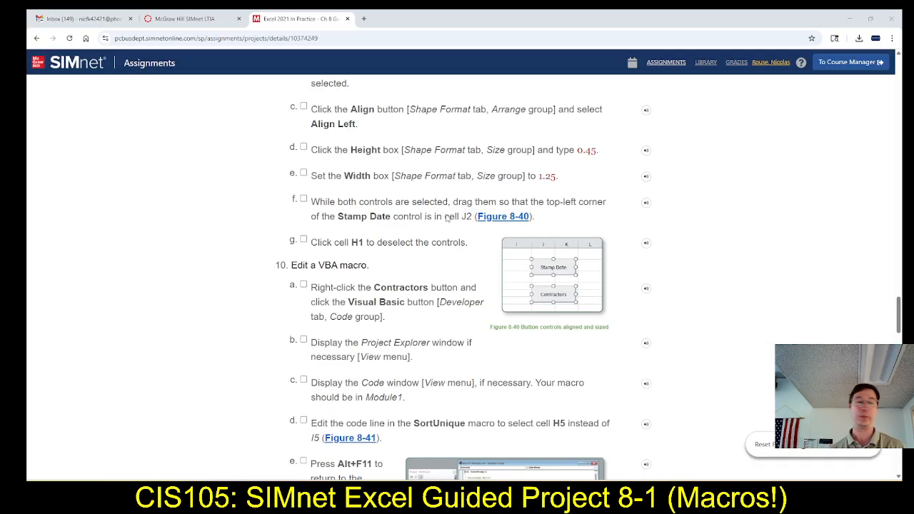
scroll(413, 192, down, 2)
scroll(414, 191, down, 1)
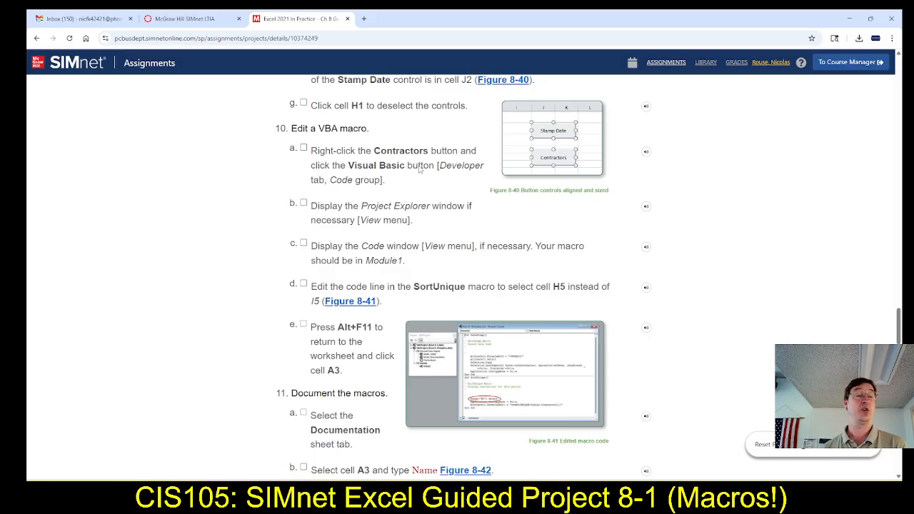
key(alt+Tab)
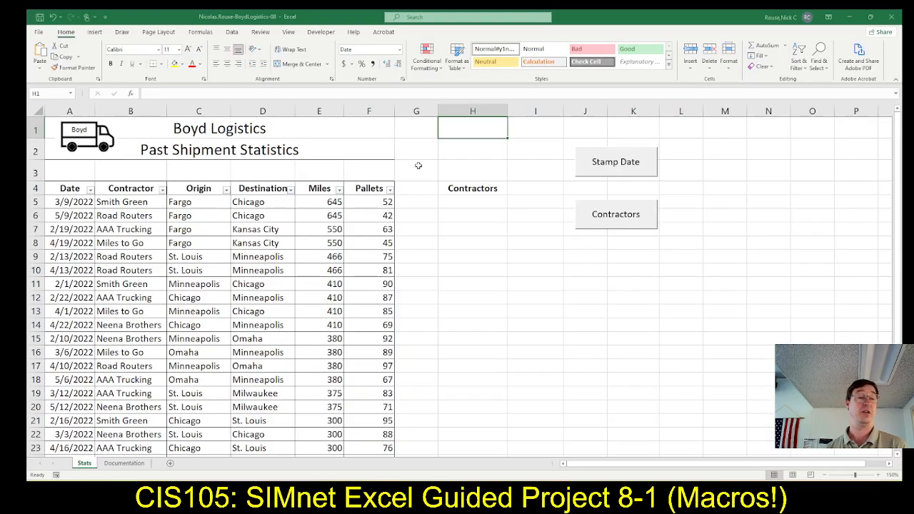
right_click(601, 219)
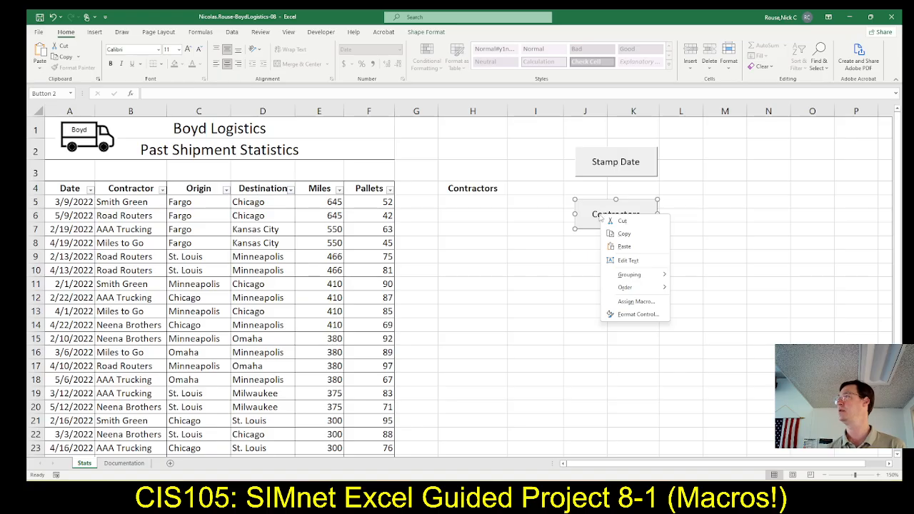
click(320, 33)
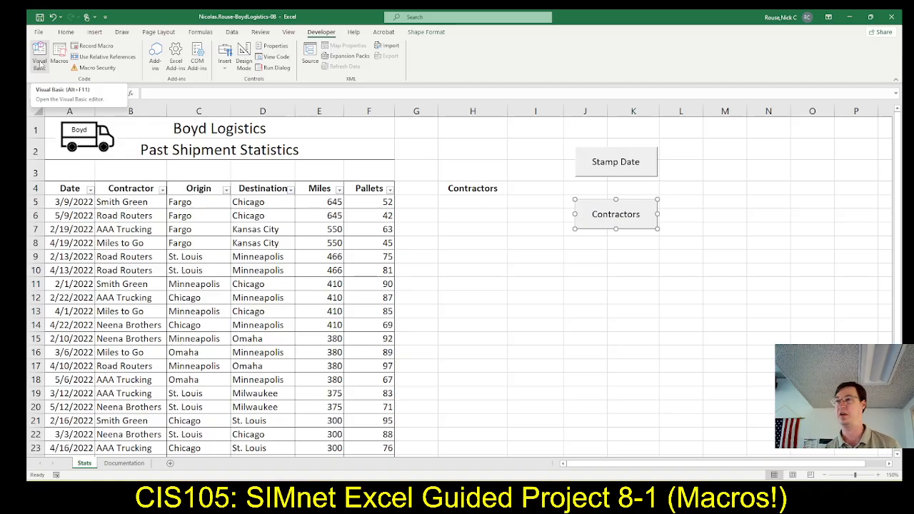
click(41, 63)
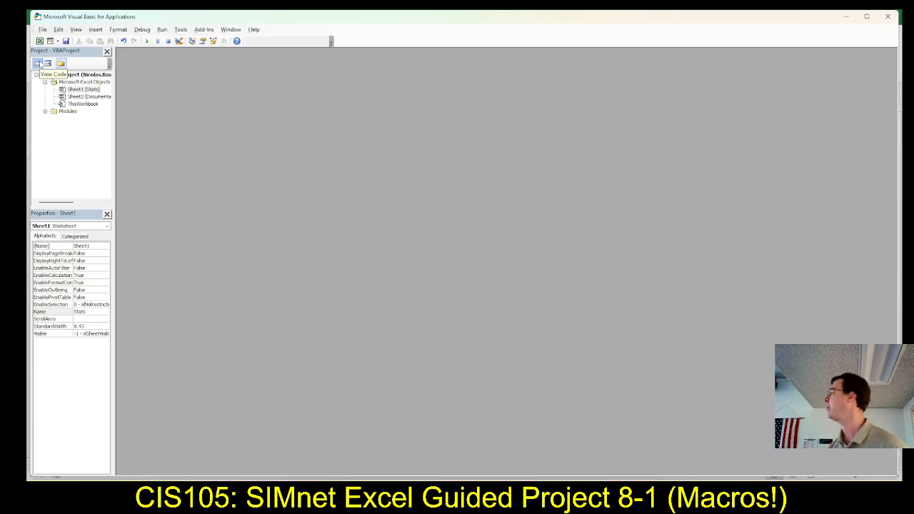
click(45, 112)
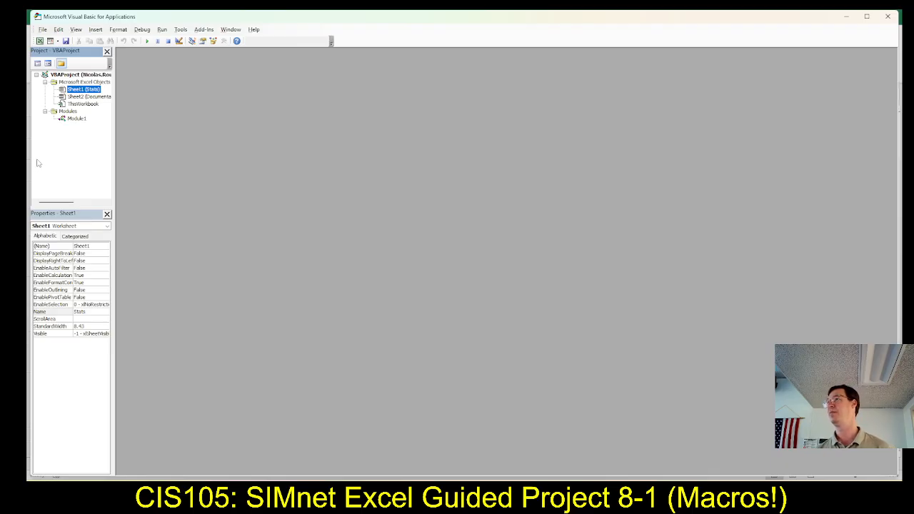
Open Module1, edit the SortUnique macro's range line to select cell H5, save the workbook, and close the Visual Basic editor.
double_click(77, 120)
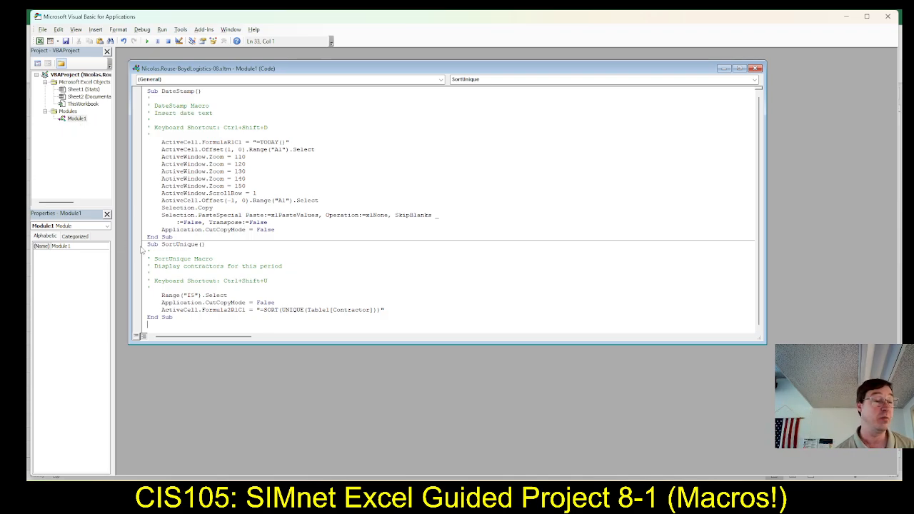
click(191, 295)
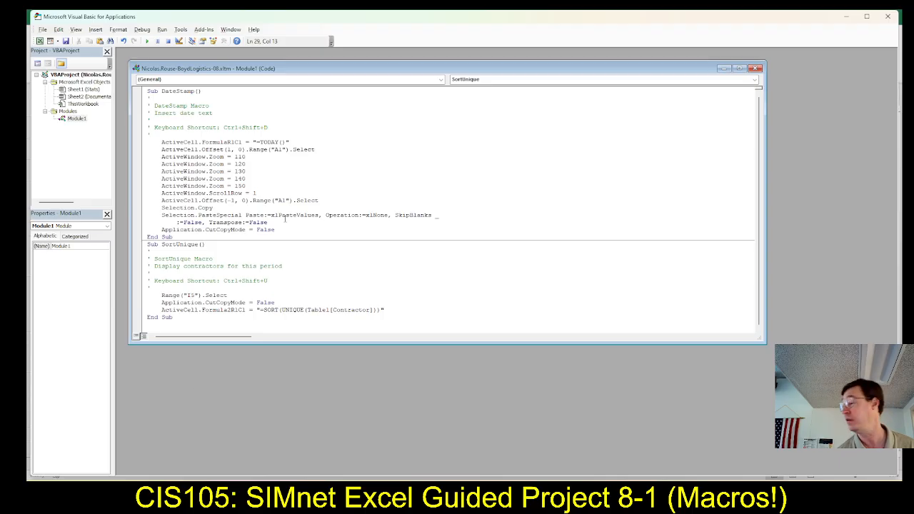
key(BackSpace)
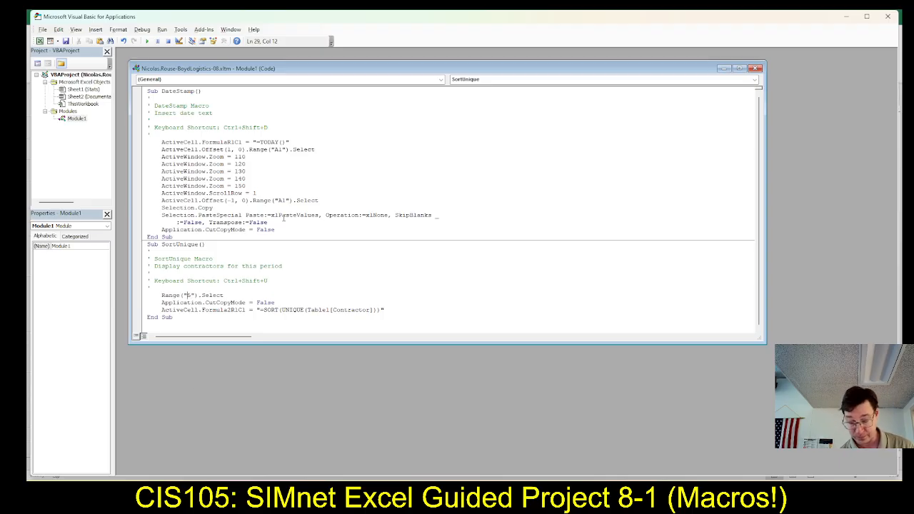
text(H)
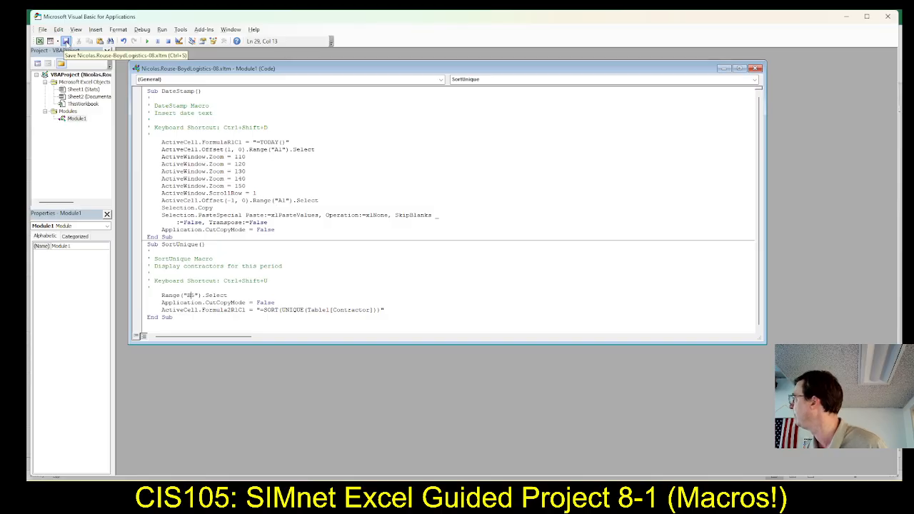
click(65, 41)
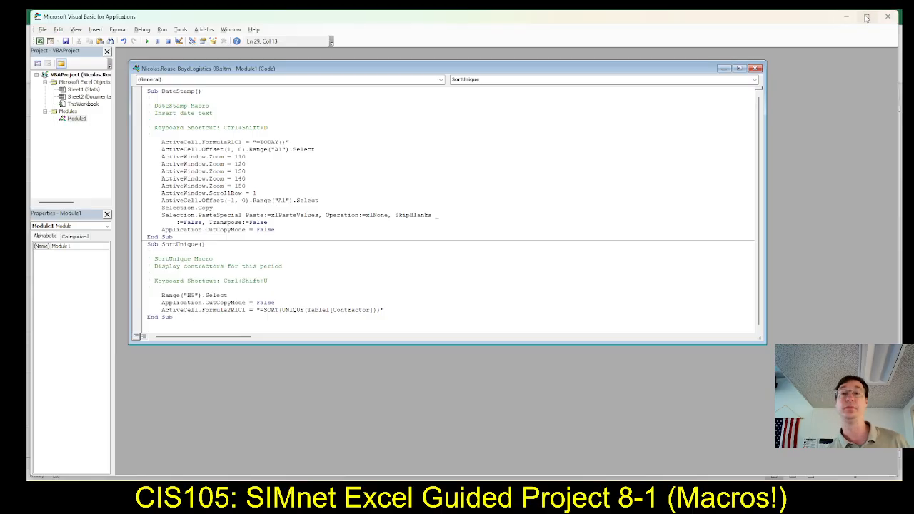
click(888, 16)
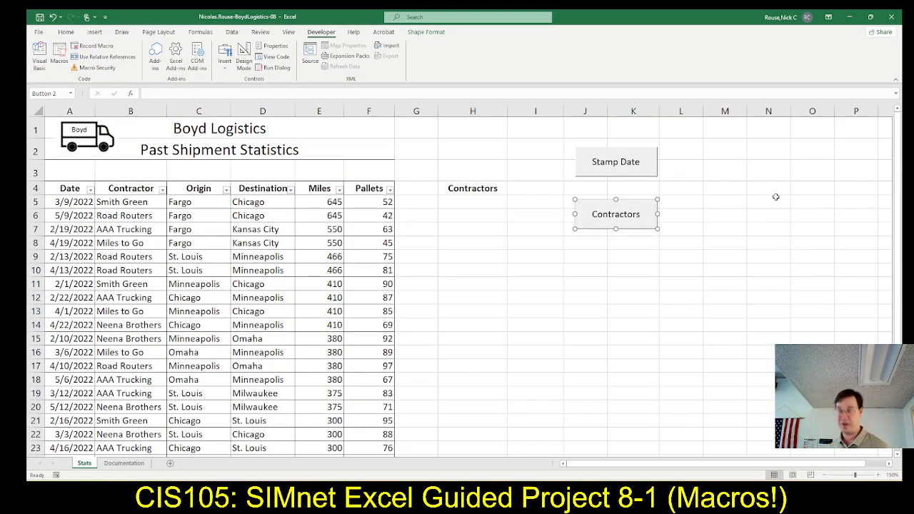
Switch to SIMnet and read the step 11 instructions for documenting the macros on the Documentation sheet.
key(alt+Tab)
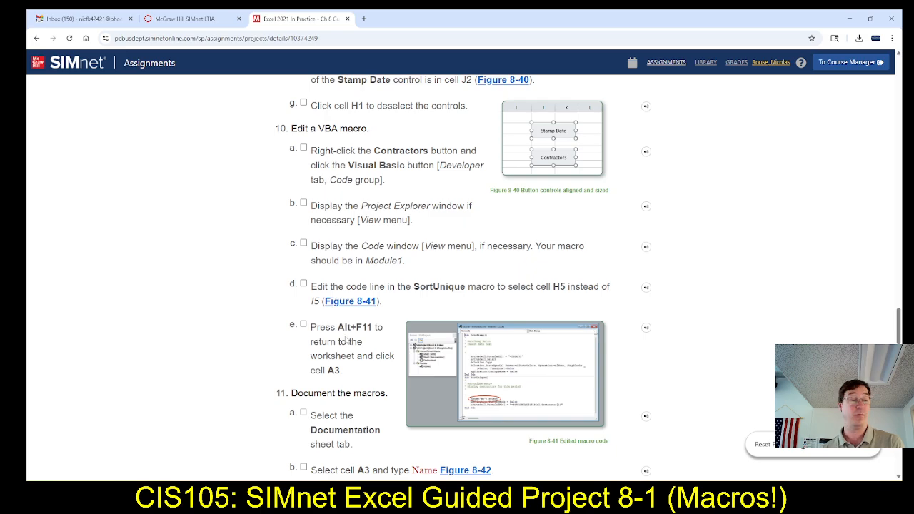
scroll(351, 346, down, 2)
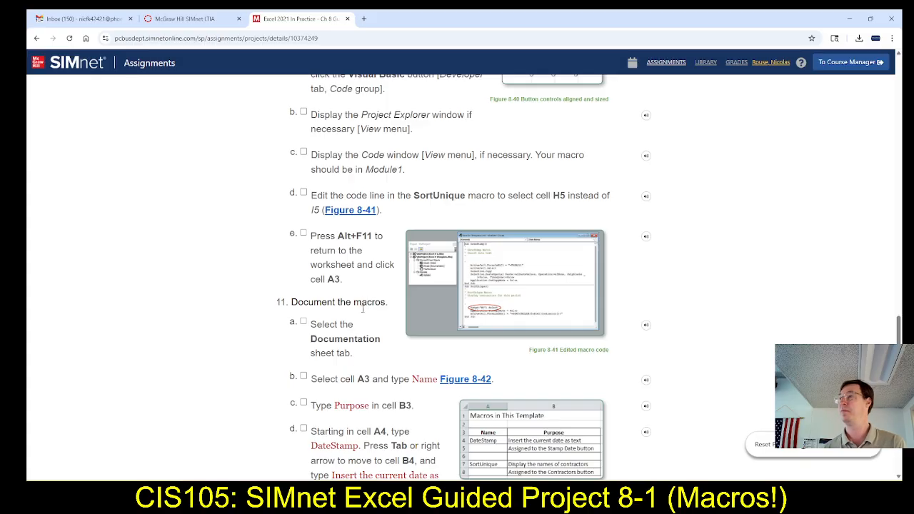
scroll(340, 335, down, 3)
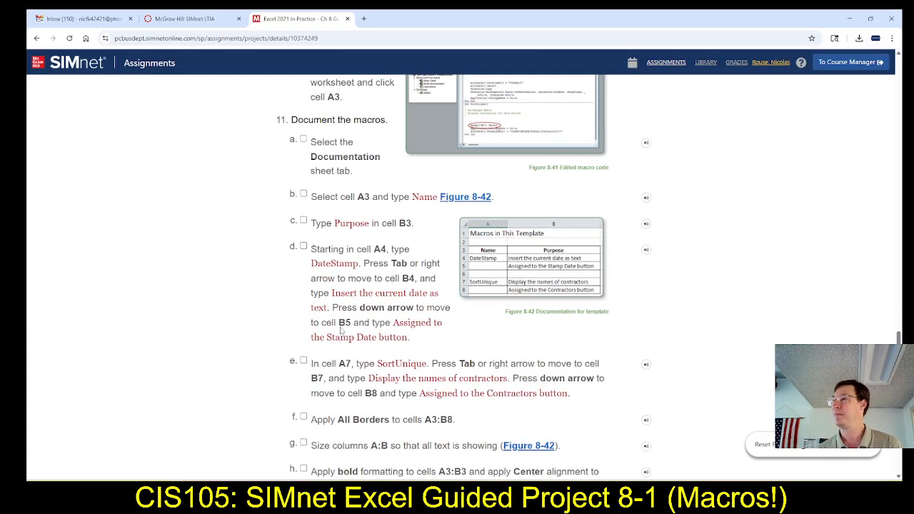
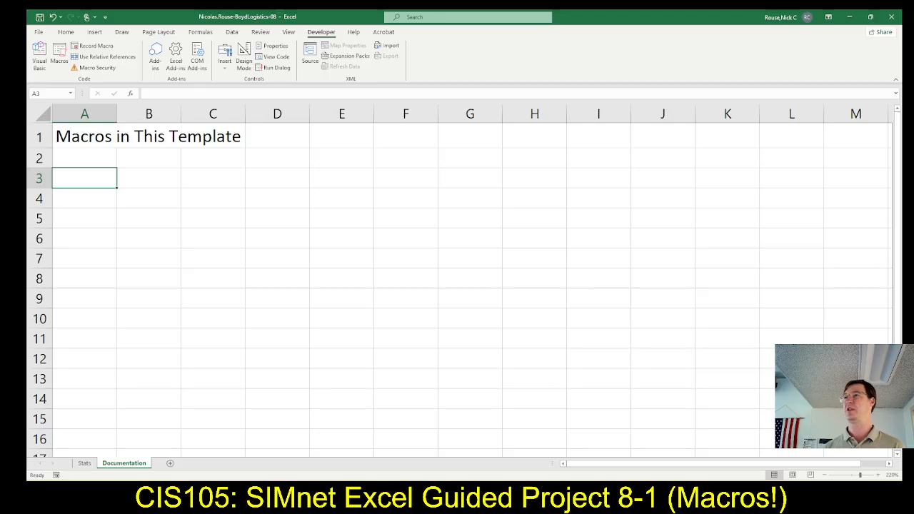
Following SIMnet steps 11b and 11c, enter the headings Name in cell A3 and Purpose in cell B3 of the Documentation sheet in Excel.
key(alt+Tab)
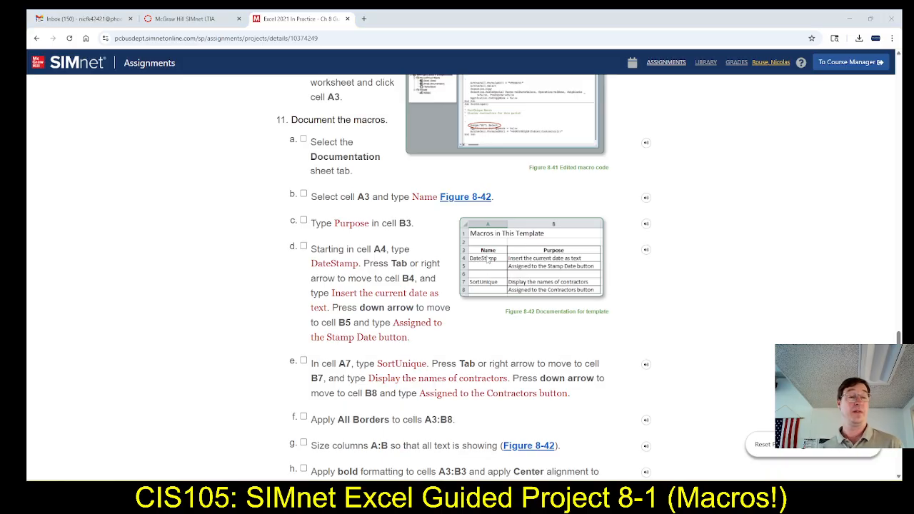
key(alt+Tab)
key(alt+Tab)
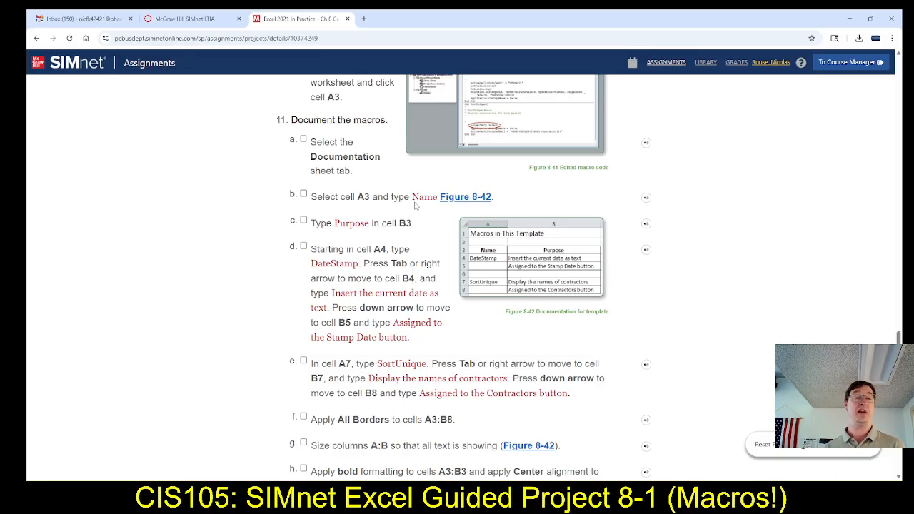
key(alt+Tab)
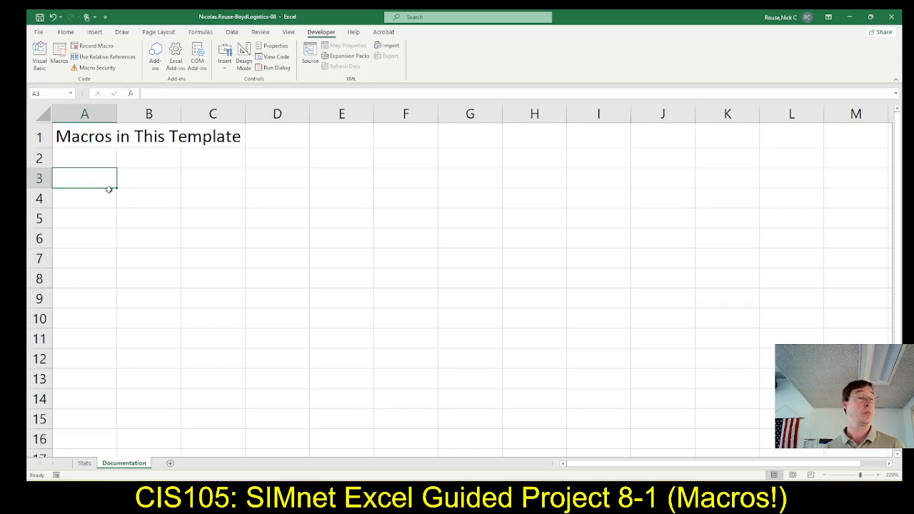
text(Name)
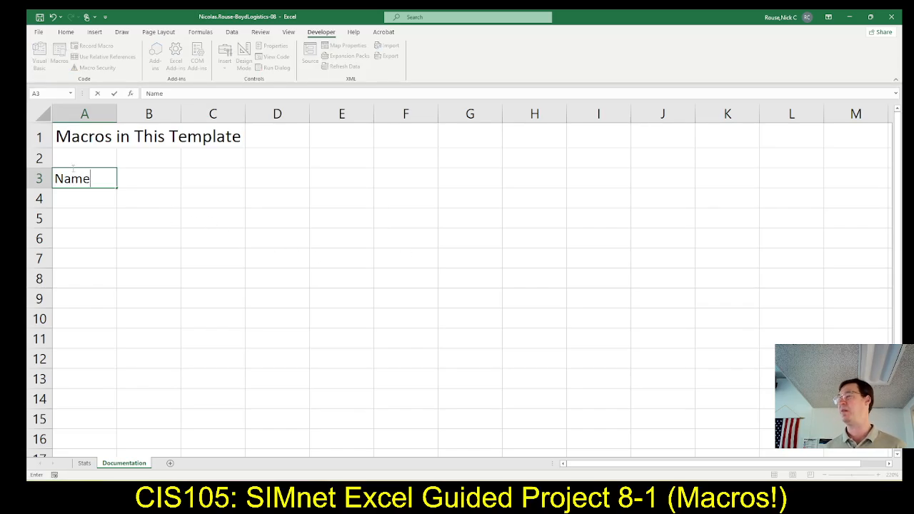
key(Tab)
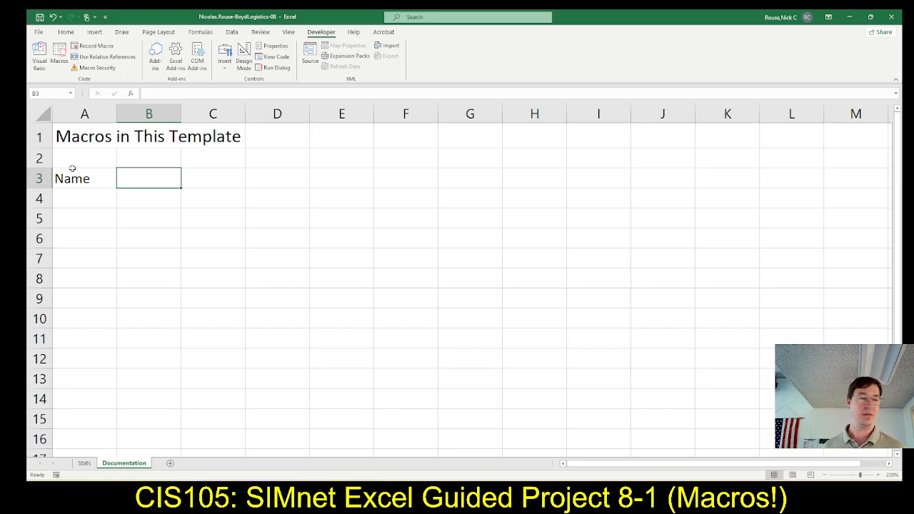
key(alt+Tab)
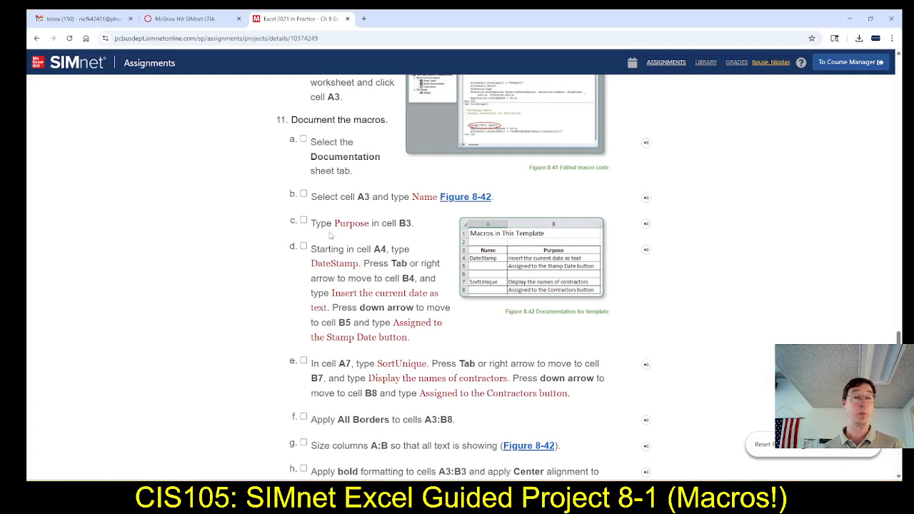
key(alt+Tab)
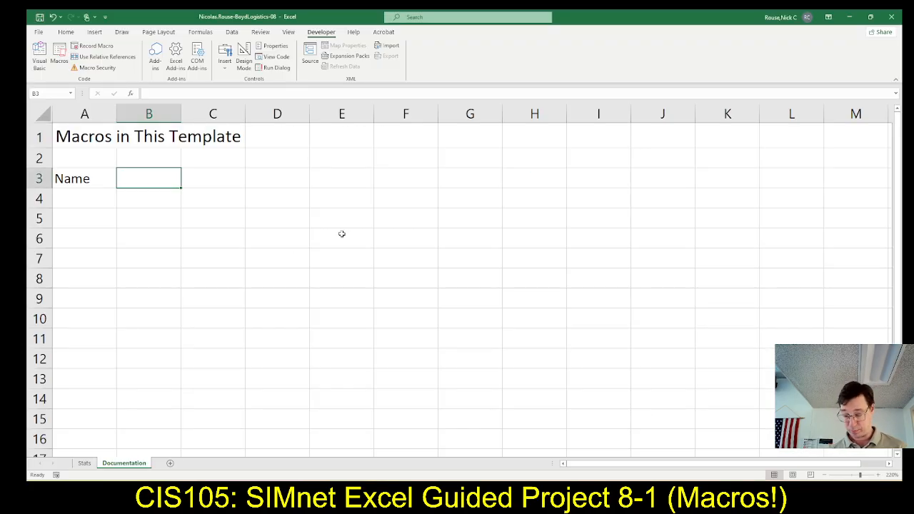
text(Purpose)
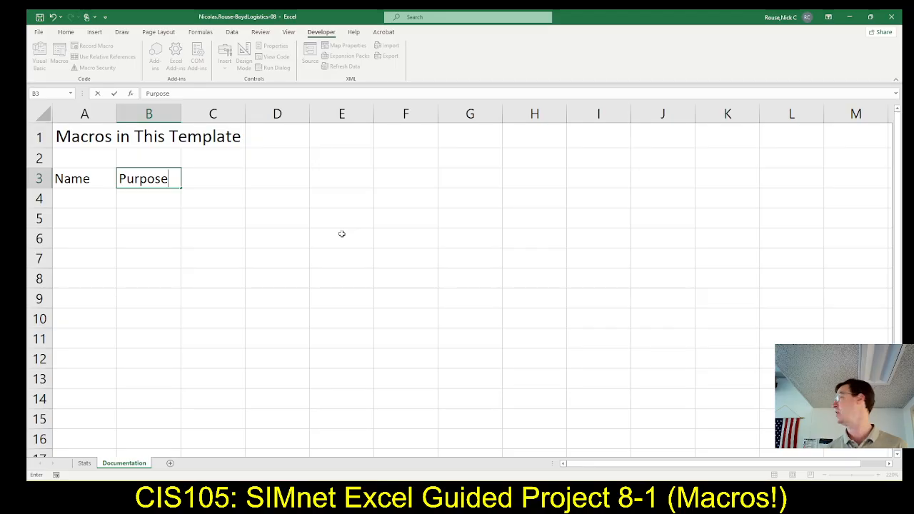
key(Return)
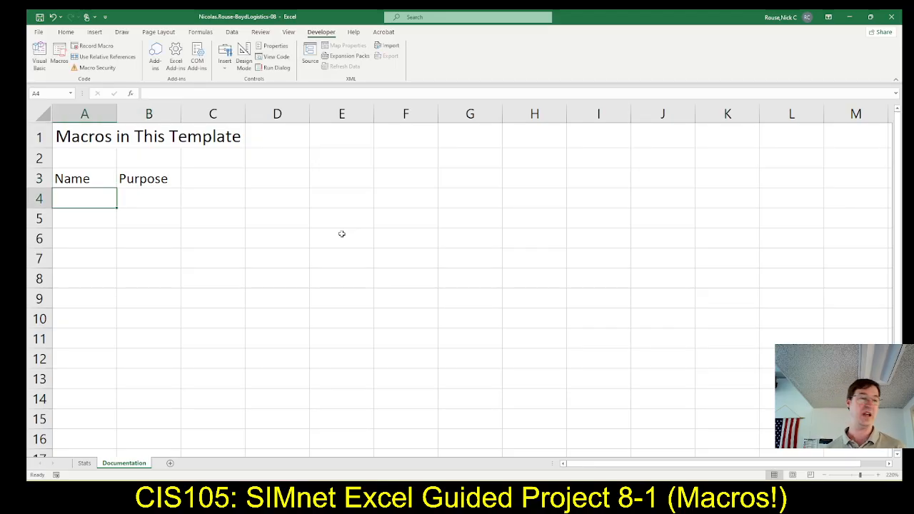
Check the next entry in SIMnet and enter the macro name DateStamp in cell A4 of the Documentation sheet.
key(alt+Tab)
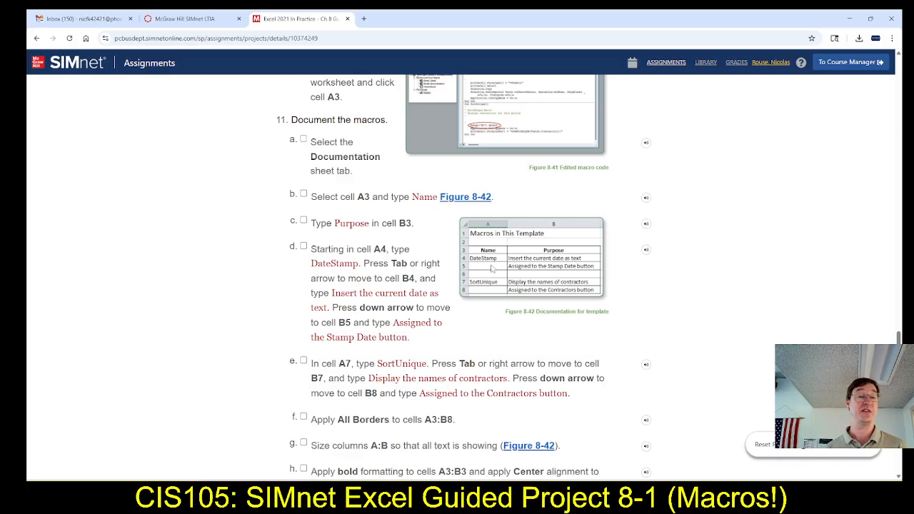
key(alt+Tab)
text(Daa)
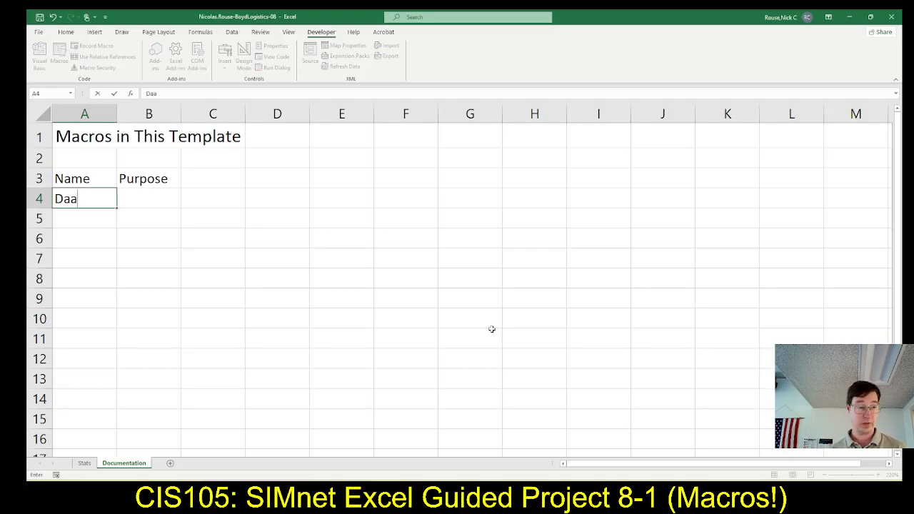
key(BackSpace)
text(teStamp)
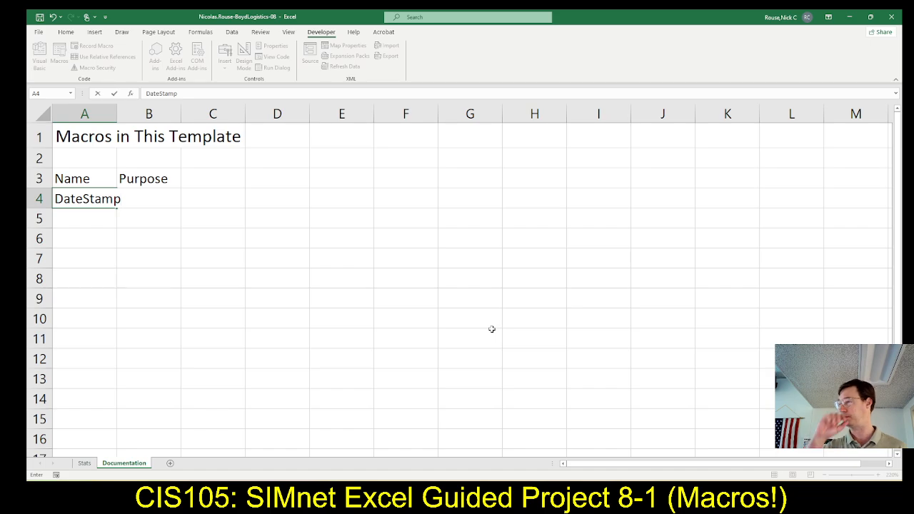
key(Tab)
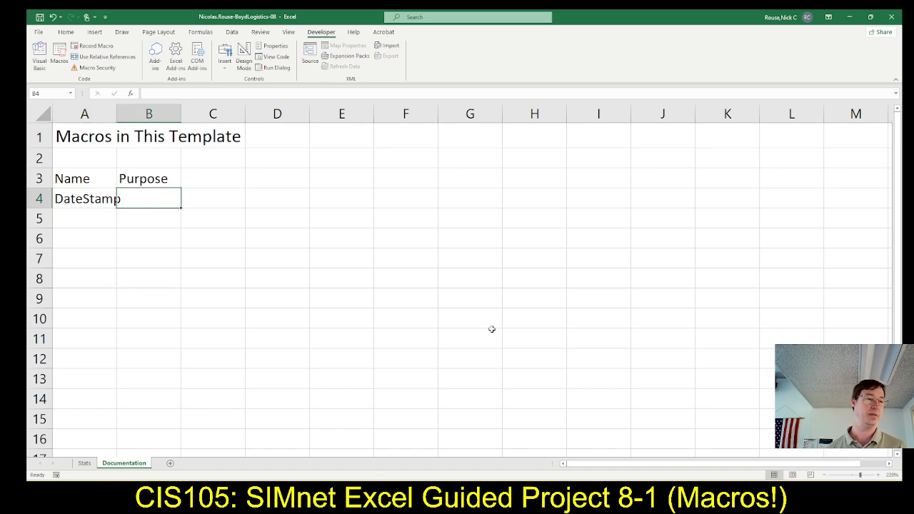
Widen column A to fit the DateStamp entry and widen column B for the purpose descriptions.
drag(117, 114, 170, 115)
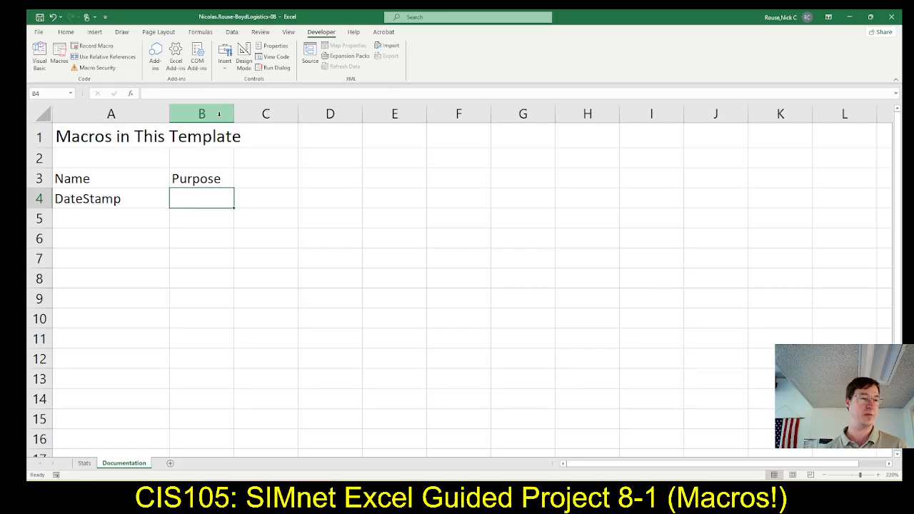
drag(234, 114, 346, 114)
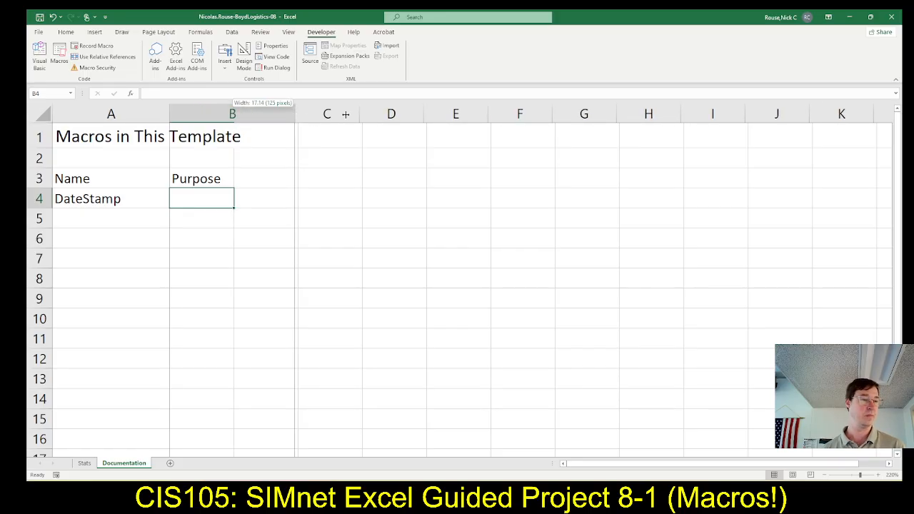
drag(340, 215, 341, 214)
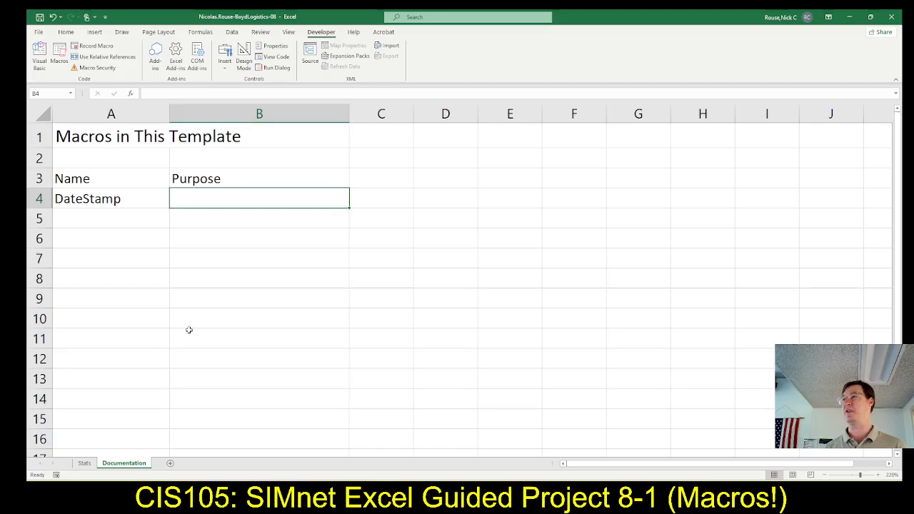
Copy "Insert the current date as text" from SIMnet step 11d into cell B4 in Excel.
key(alt+Tab)
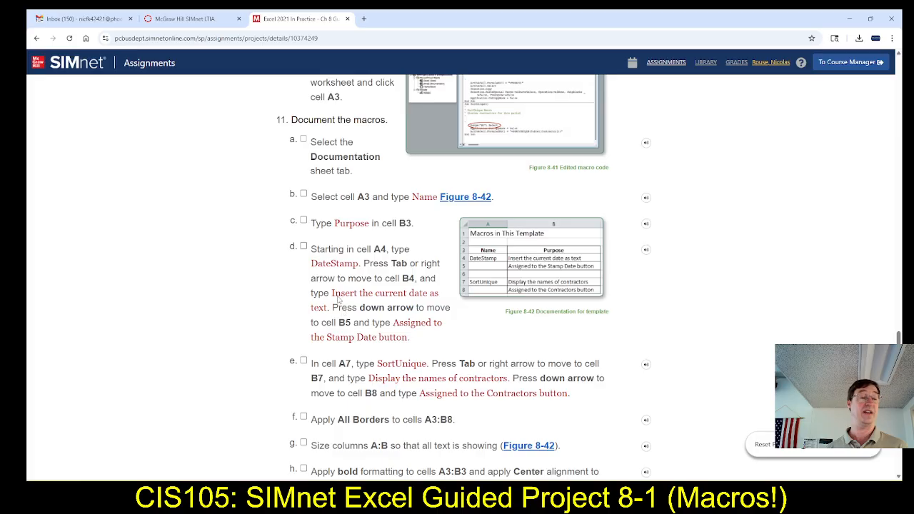
drag(333, 294, 328, 309)
key(ctrl+c)
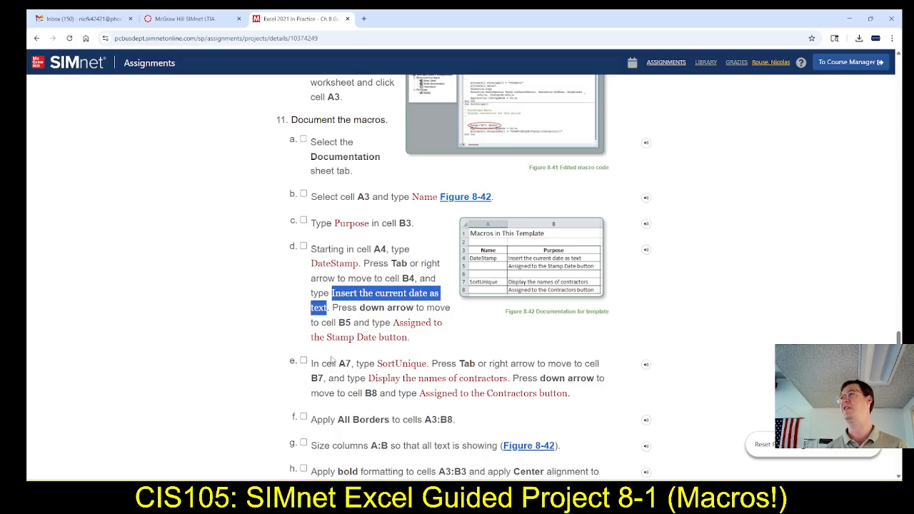
key(alt+Tab)
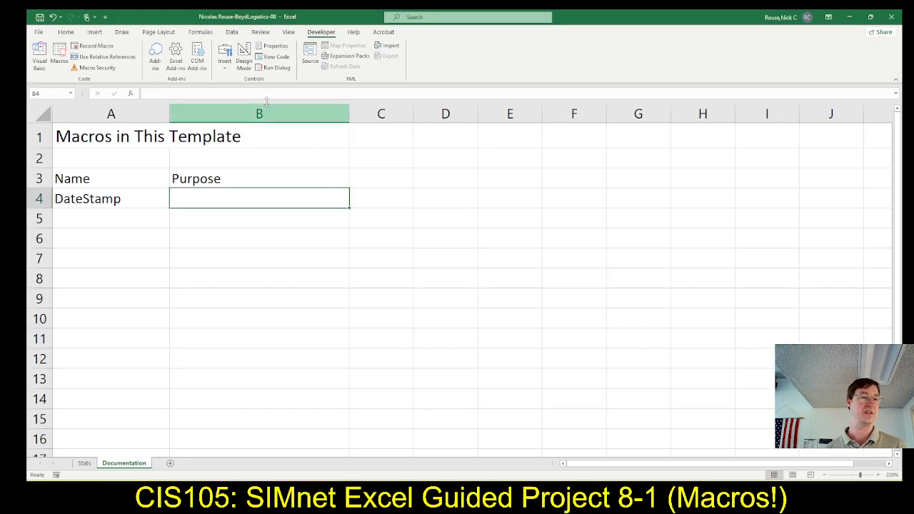
click(258, 94)
key(ctrl+v)
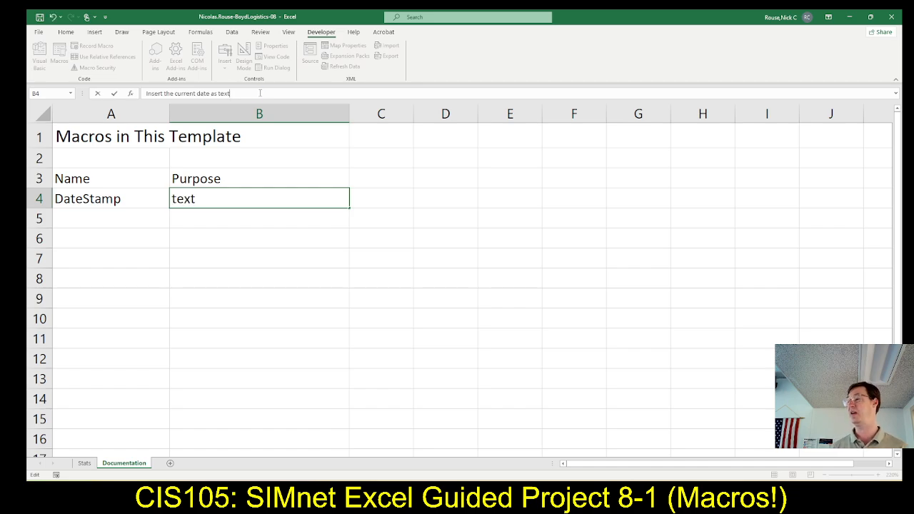
key(Return)
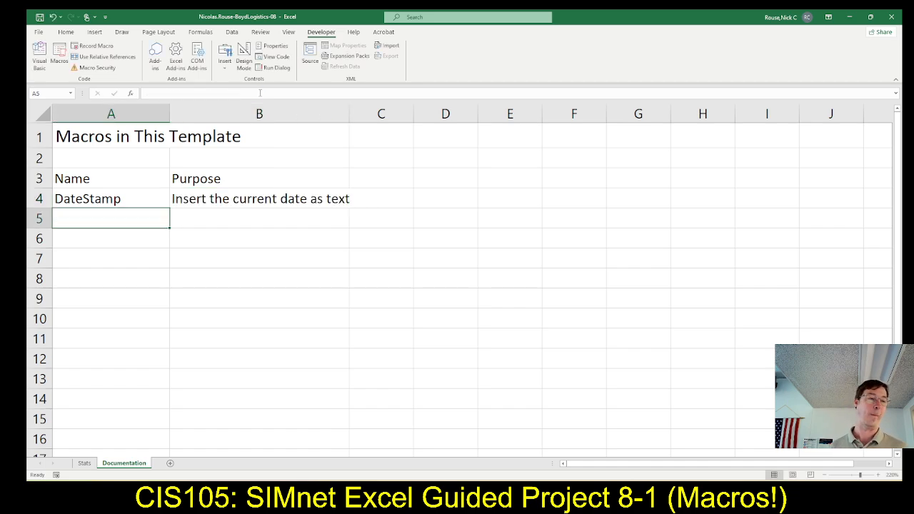
Copy "Assigned to the Stamp Date button" from SIMnet step 11d into cell B5 in Excel.
key(alt+Tab)
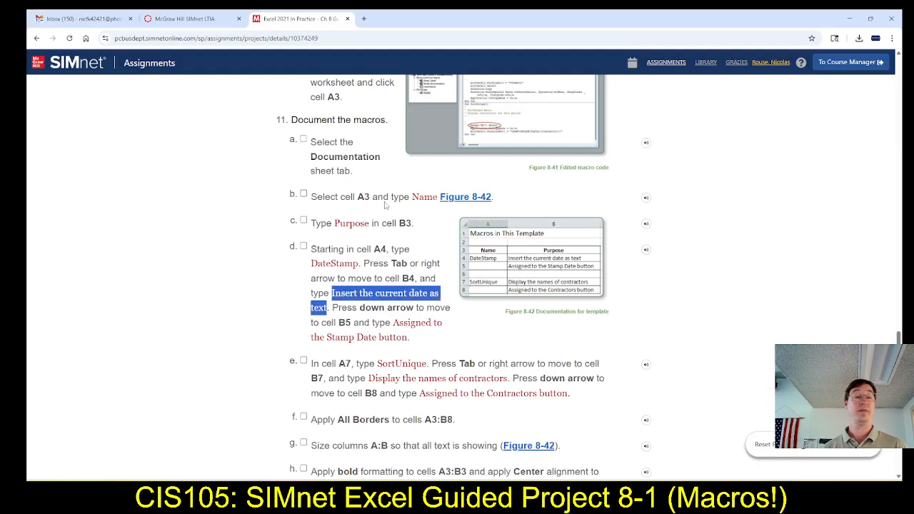
key(alt+Tab)
click(242, 218)
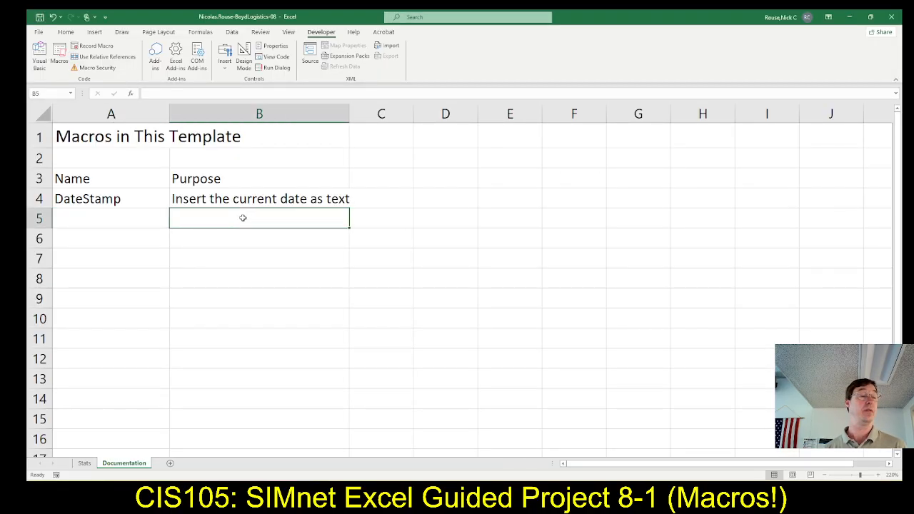
key(alt+Tab)
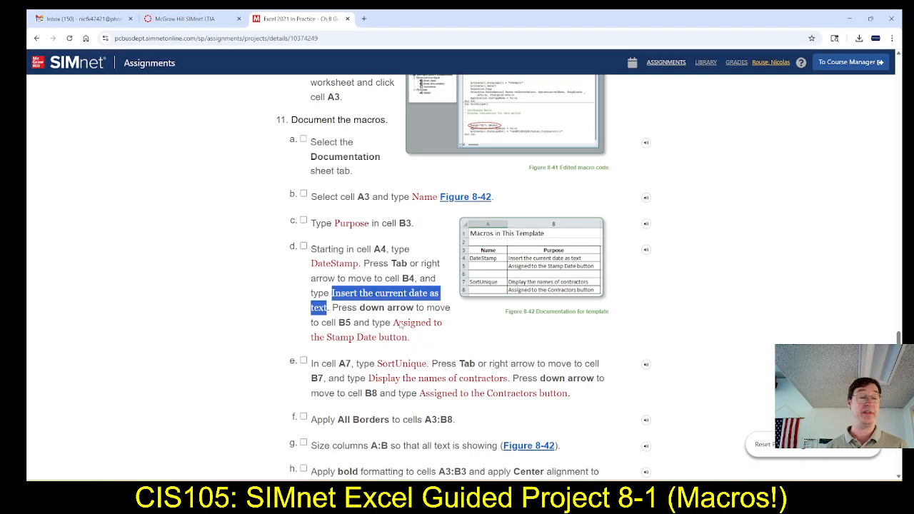
drag(393, 323, 427, 364)
key(ctrl+c)
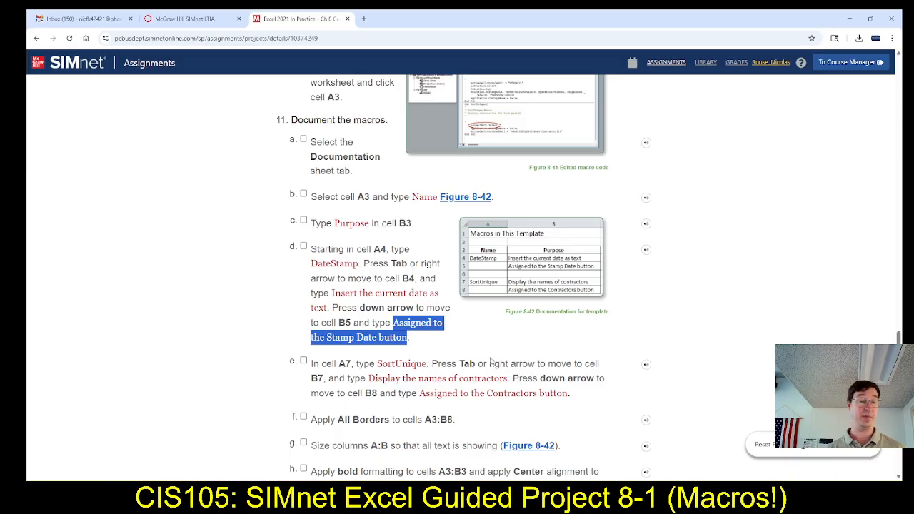
key(alt+Tab)
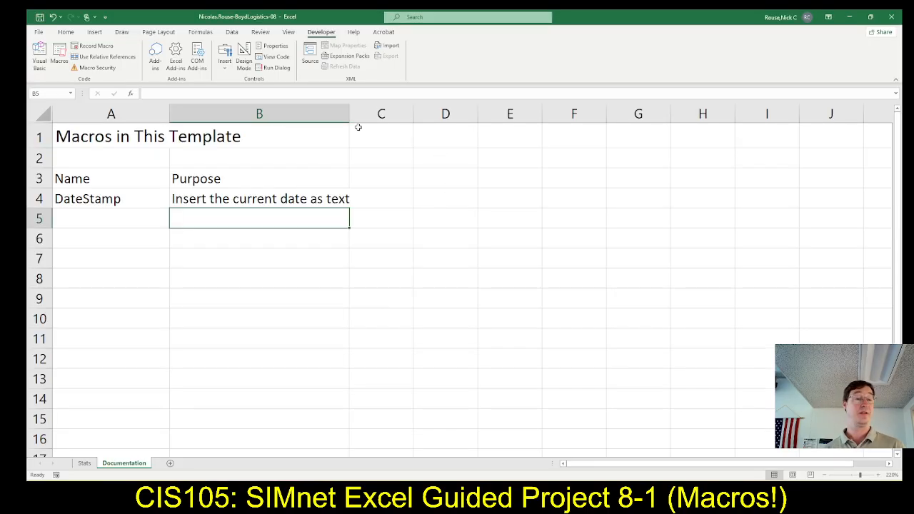
click(250, 93)
key(ctrl+v)
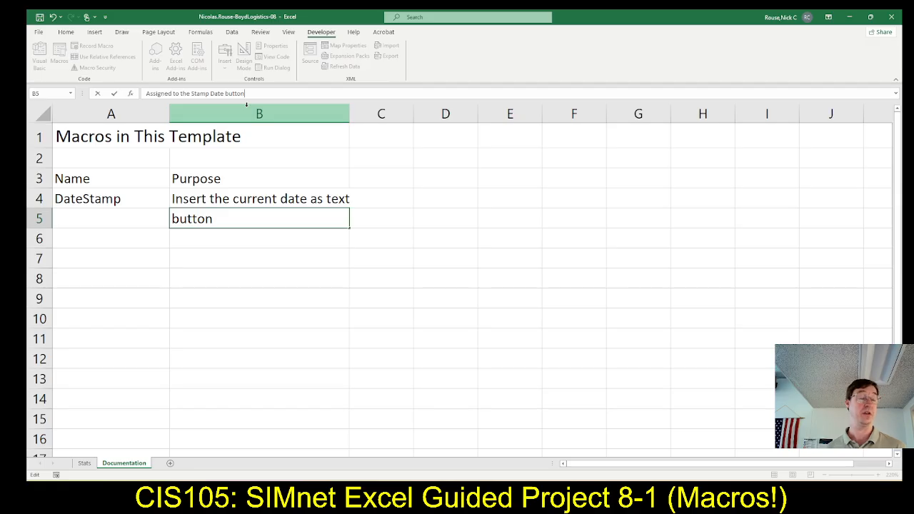
key(Return)
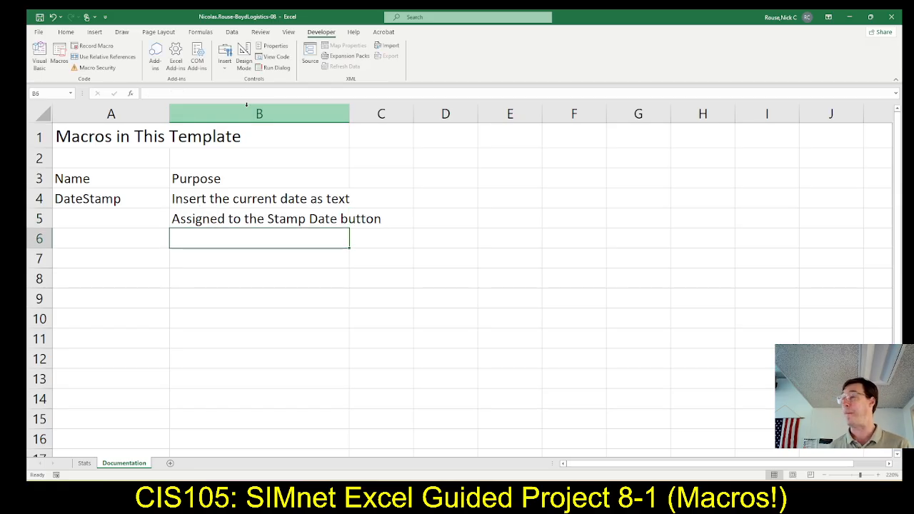
Copy the macro name SortUnique from SIMnet step 11e into cell A7 of the Documentation sheet in Excel.
key(Left)
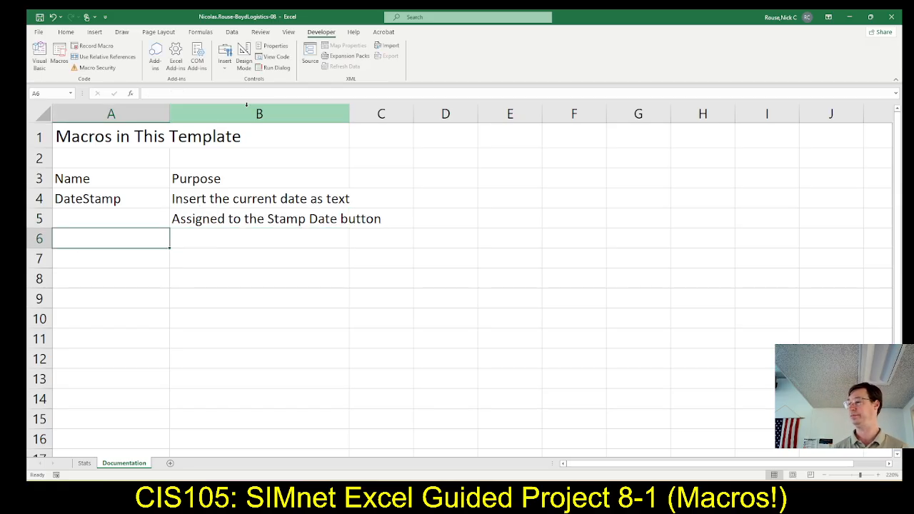
key(alt+Tab)
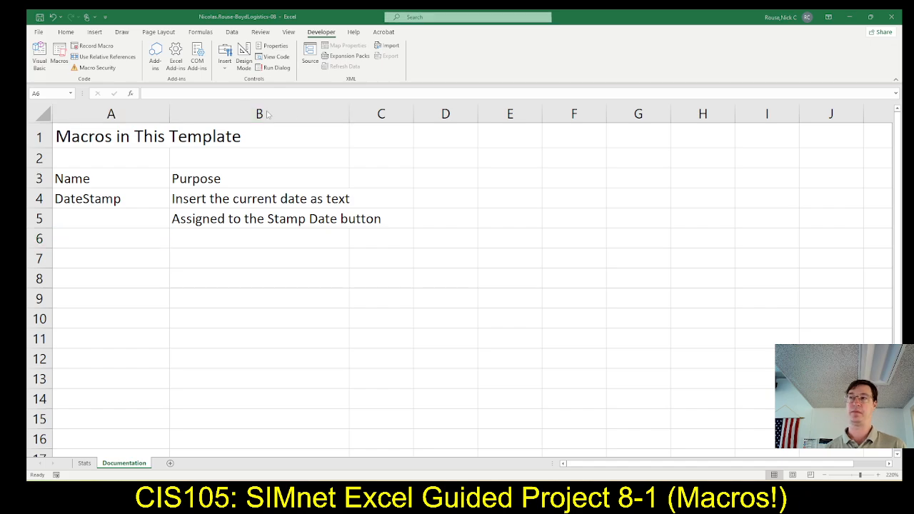
key(alt+Tab)
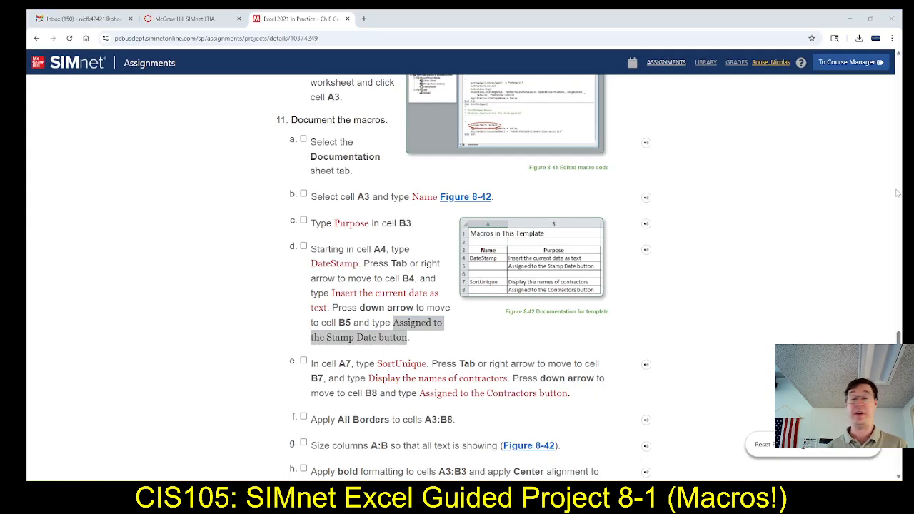
click(141, 260)
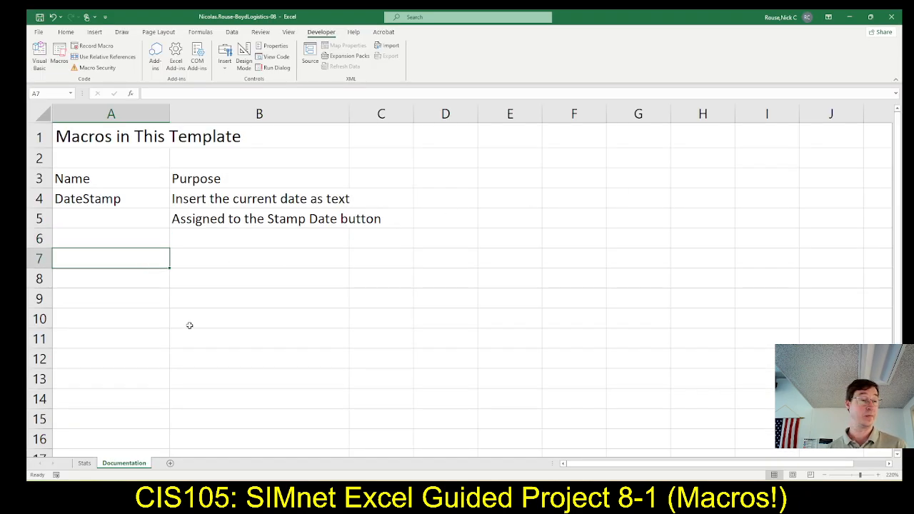
key(alt+Tab)
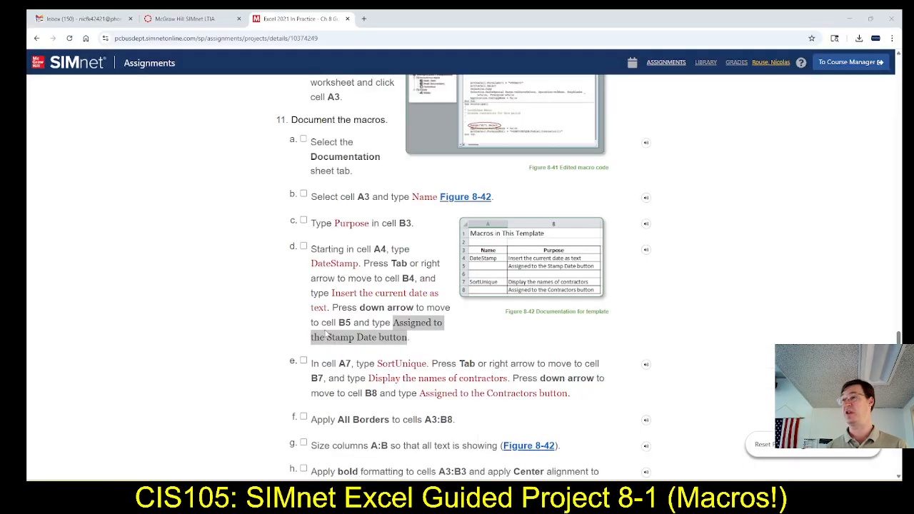
scroll(402, 379, down, 1)
scroll(402, 379, down, 3)
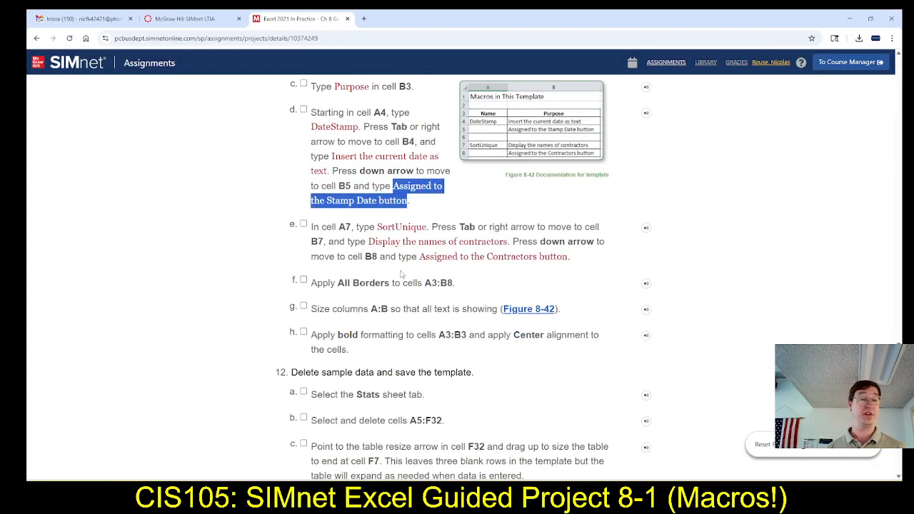
drag(380, 229, 427, 236)
key(ctrl+c)
key(alt+Tab)
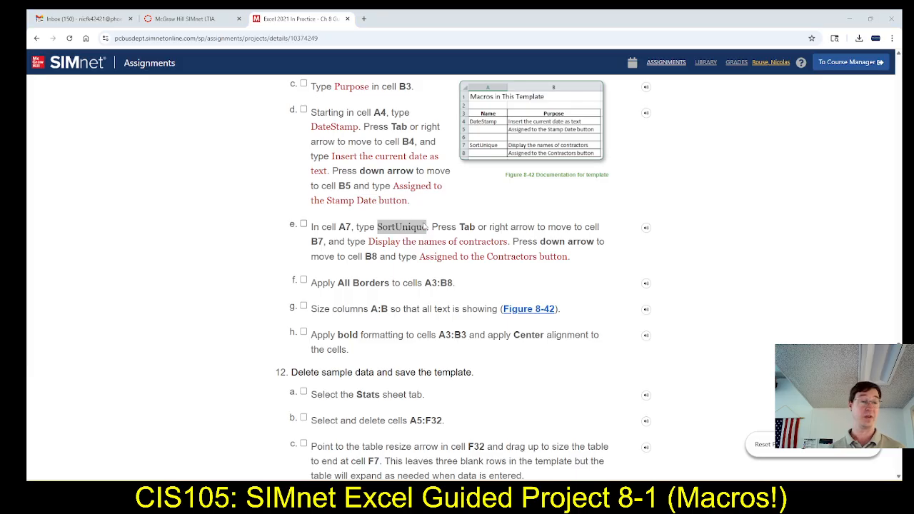
click(261, 95)
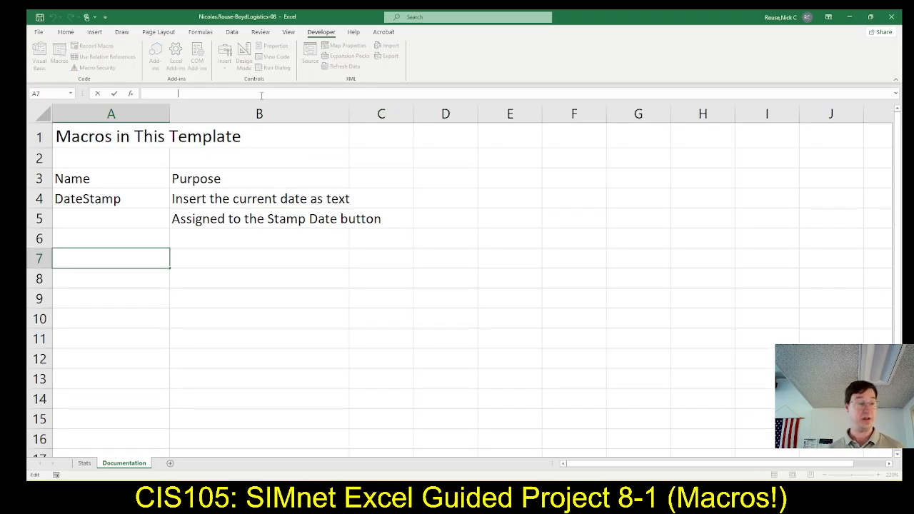
key(ctrl+v)
key(Tab)
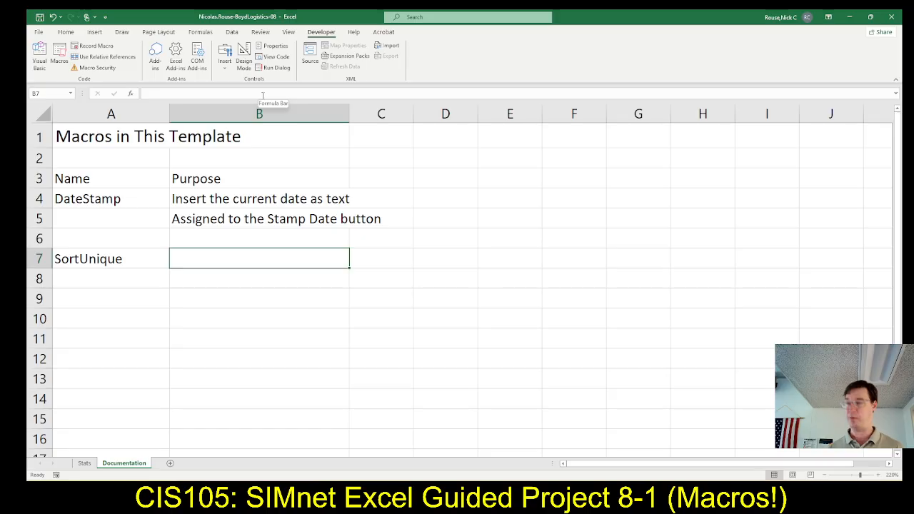
Copy "Display the names of contractors" from SIMnet step 11e into cell B7 in Excel.
key(alt+Tab)
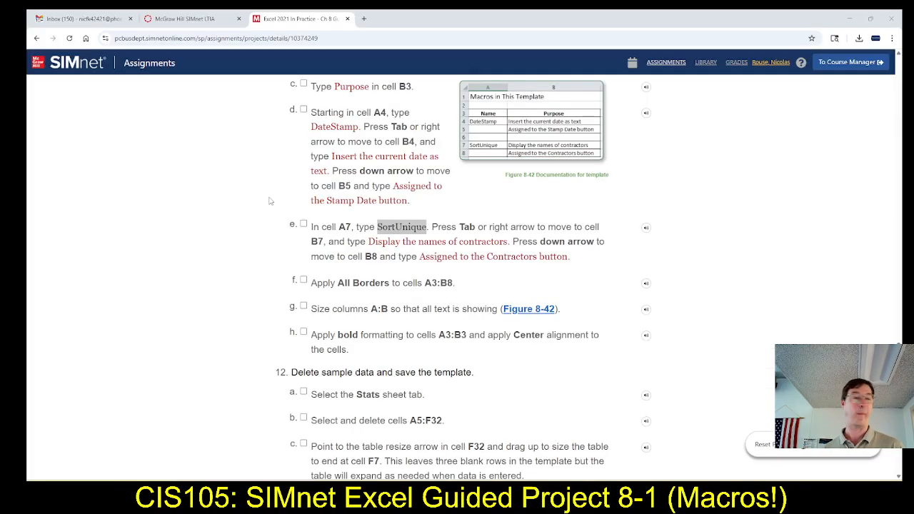
drag(369, 243, 509, 244)
key(ctrl+c)
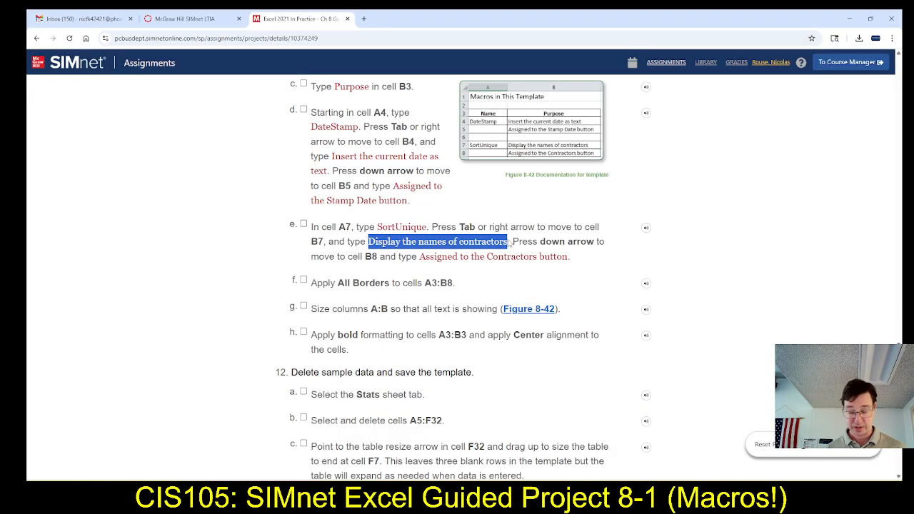
key(alt+Tab)
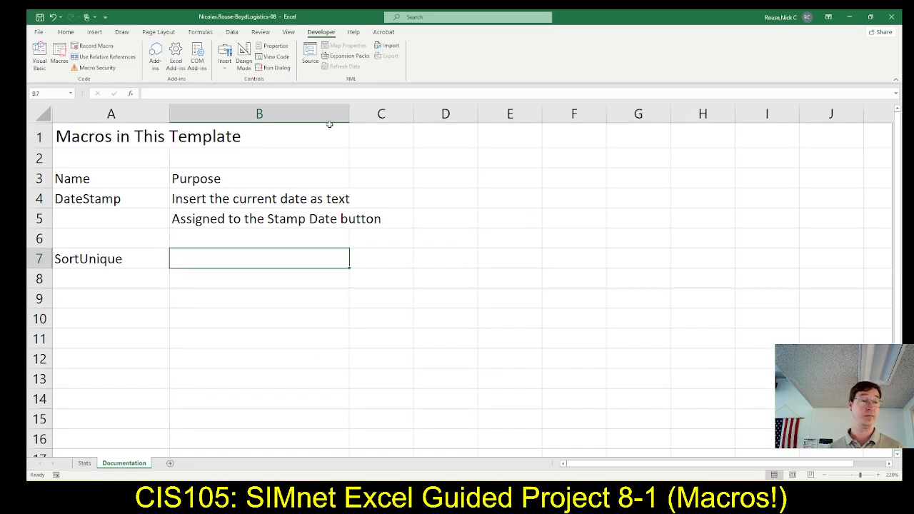
click(298, 92)
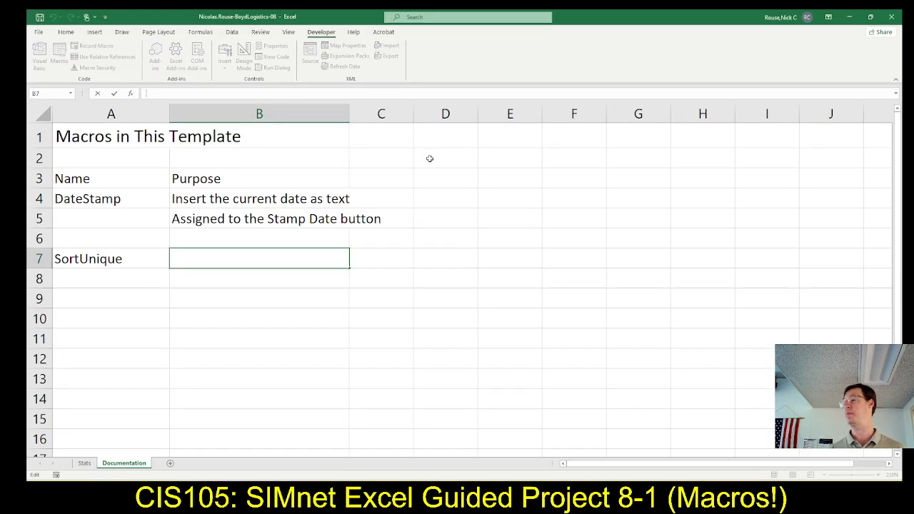
key(ctrl+v)
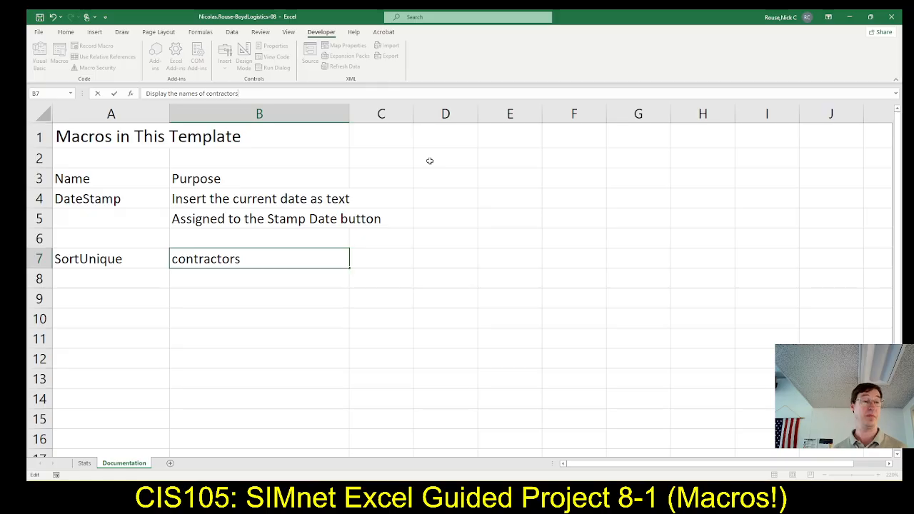
key(Return)
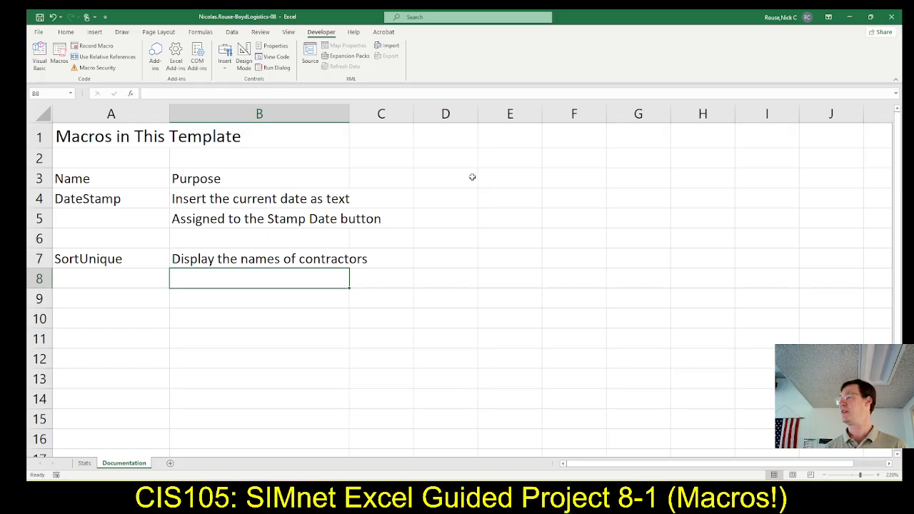
Copy "Assigned to the Contractors button" from SIMnet step 11e into cell B8 in Excel, without the web page's formatting.
key(alt+Tab)
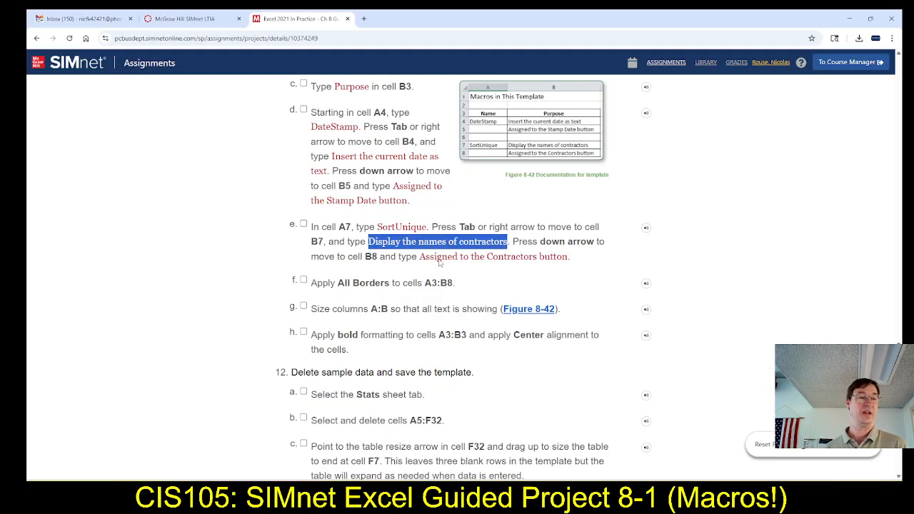
drag(420, 257, 570, 258)
key(ctrl+c)
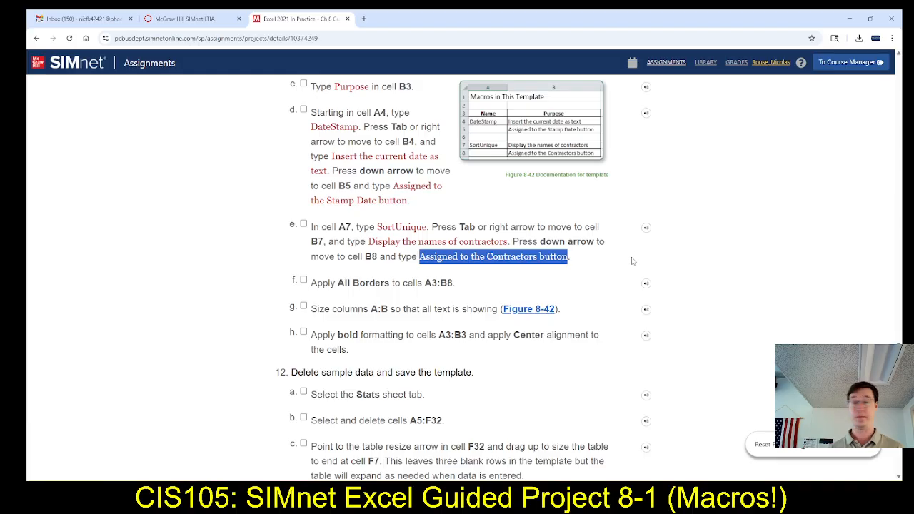
key(alt+Tab)
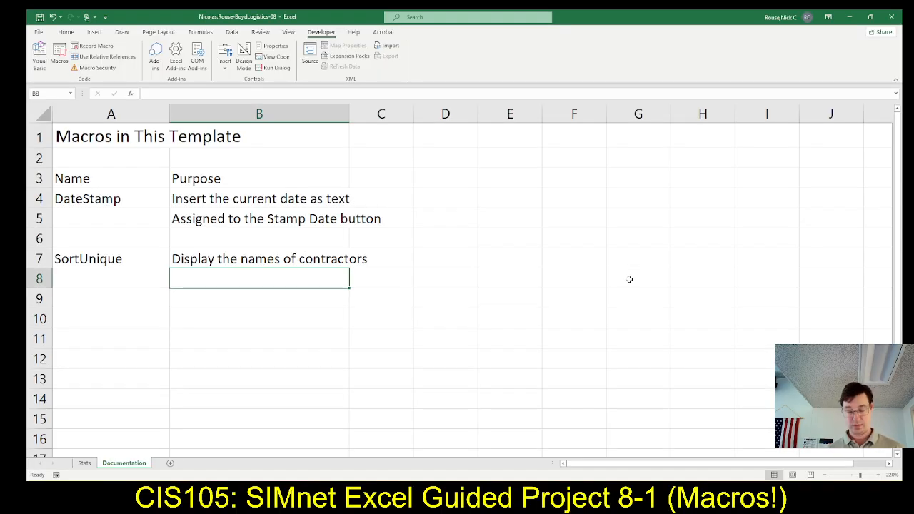
key(ctrl+v)
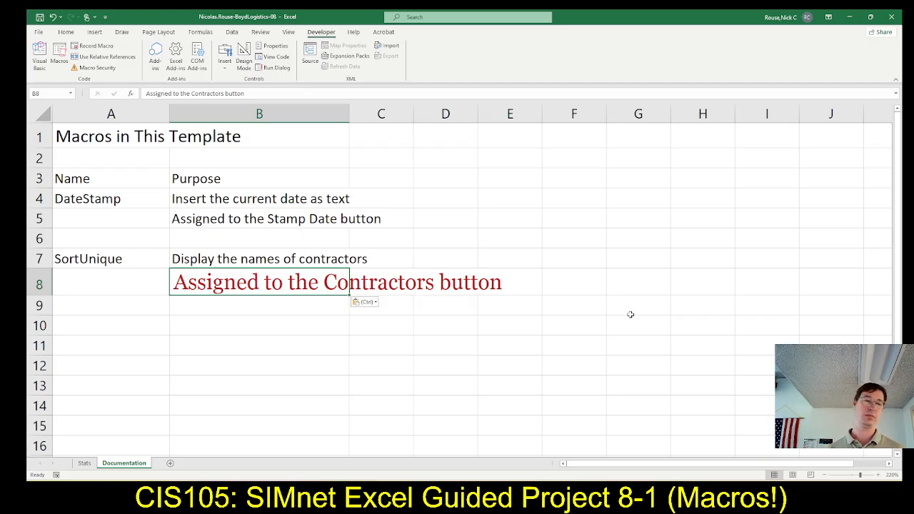
key(ctrl+z)
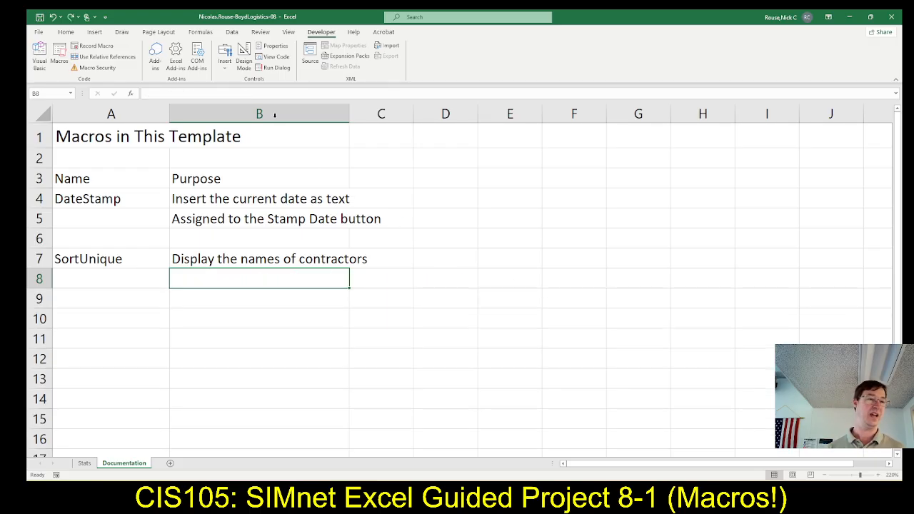
click(265, 93)
key(ctrl+v)
key(Return)
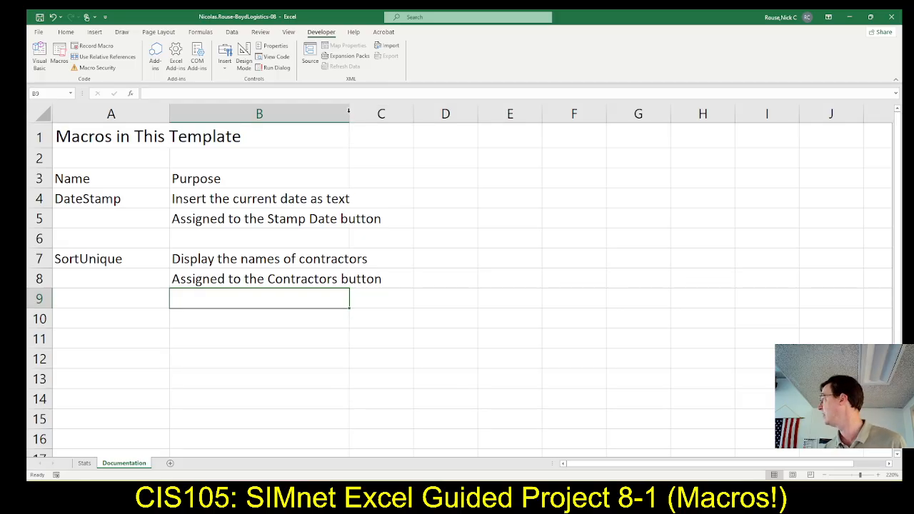
AutoFit column B to its text and, following SIMnet step 11f, apply All Borders to cells A3:B8.
double_click(349, 113)
click(351, 105)
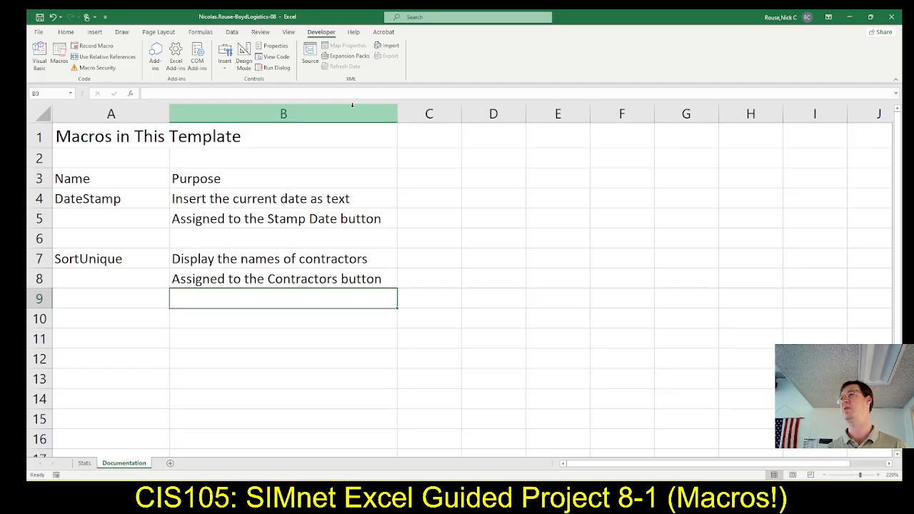
key(alt+Tab)
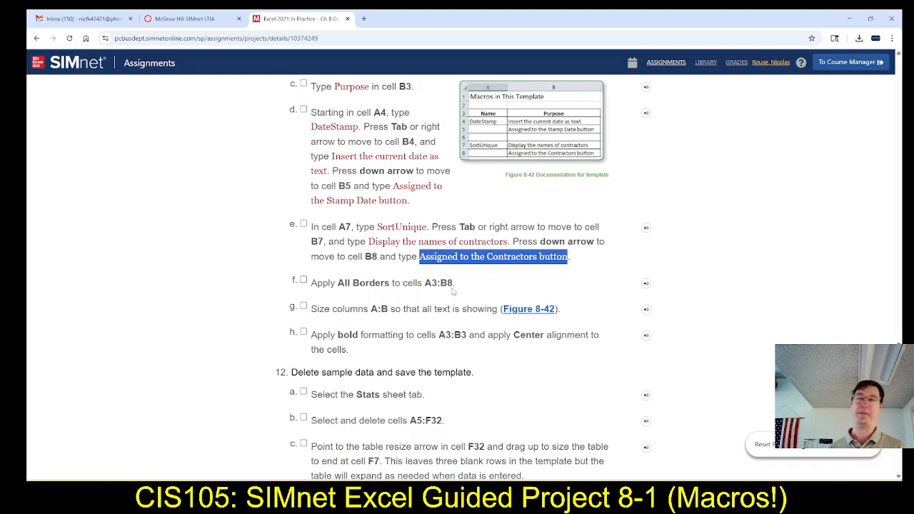
scroll(454, 291, down, 2)
key(alt+Tab)
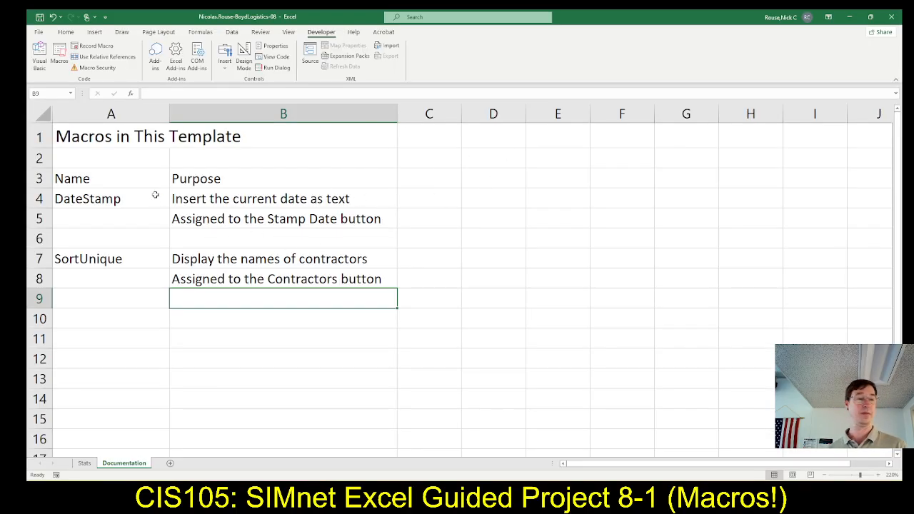
click(104, 179)
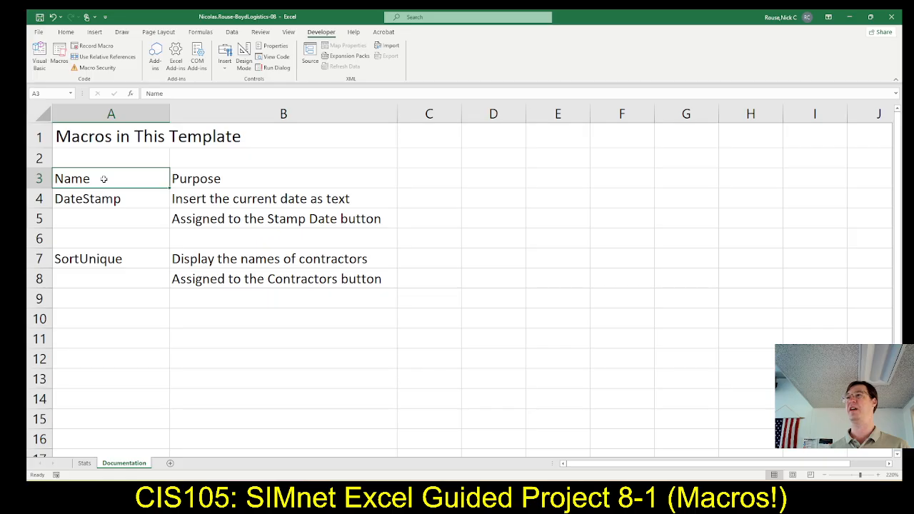
drag(103, 179, 252, 277)
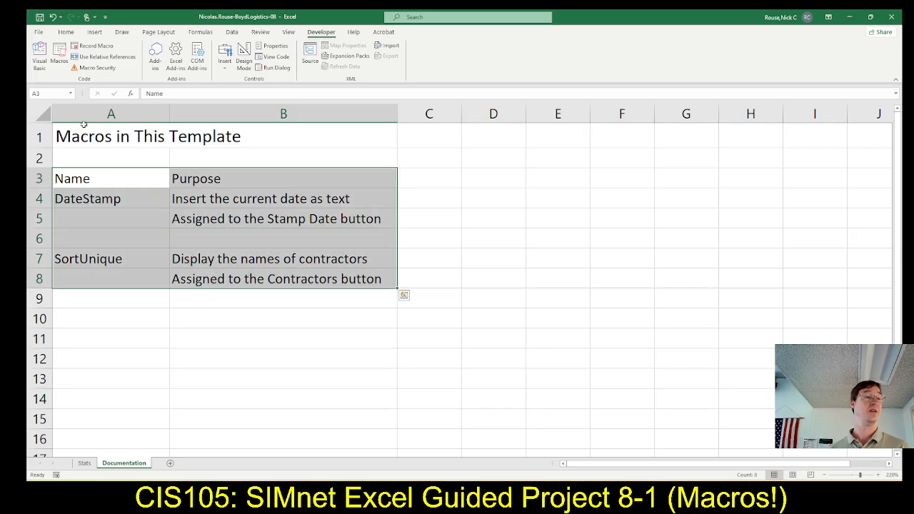
click(66, 32)
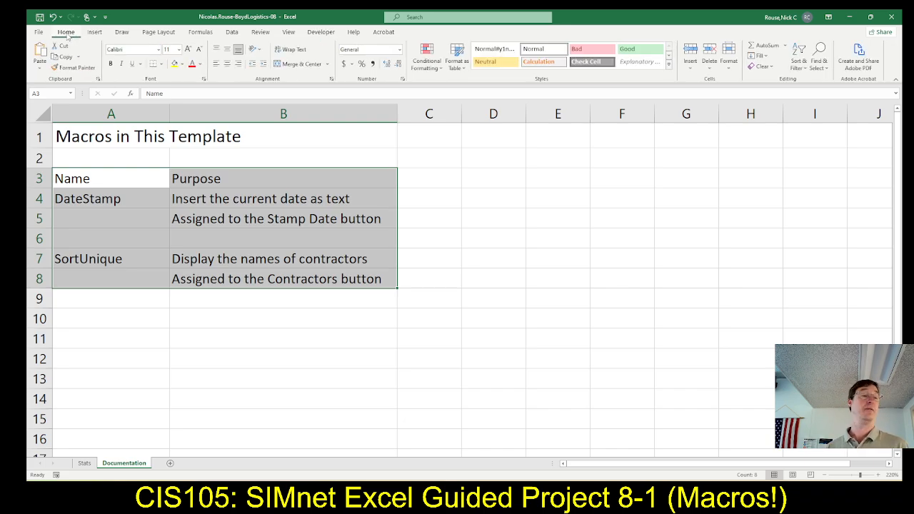
click(161, 64)
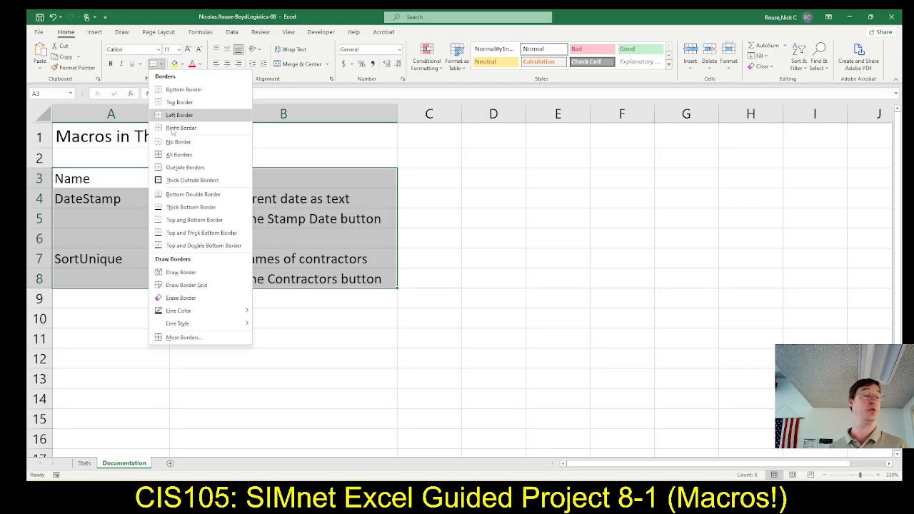
click(174, 157)
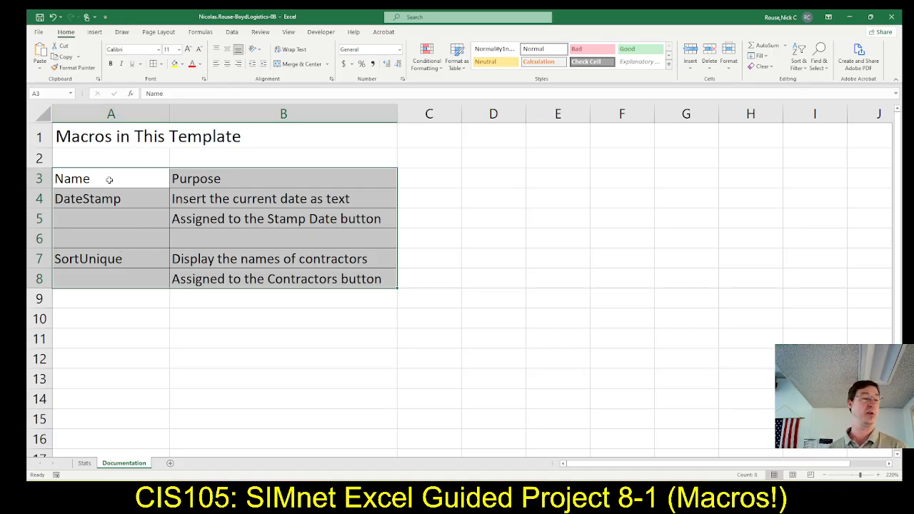
Make the headings in cells A3:B3 bold and center them.
drag(110, 179, 228, 180)
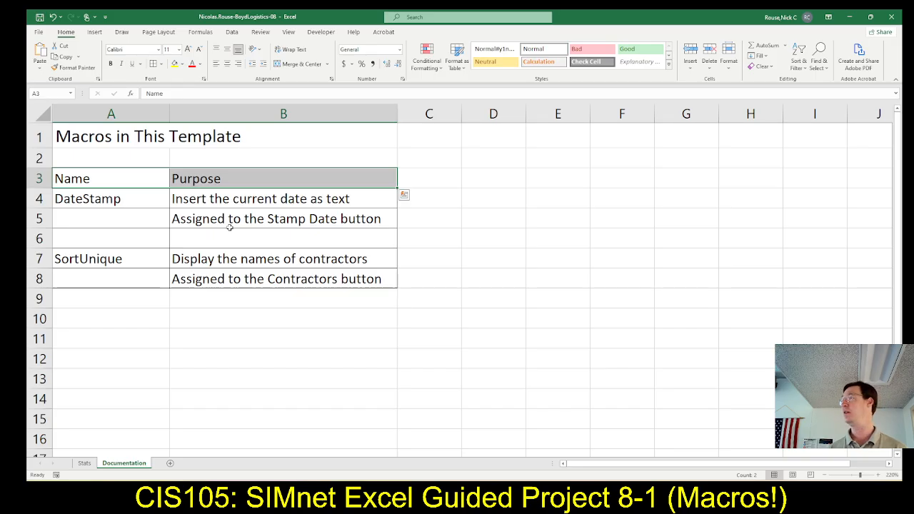
key(ctrl+b)
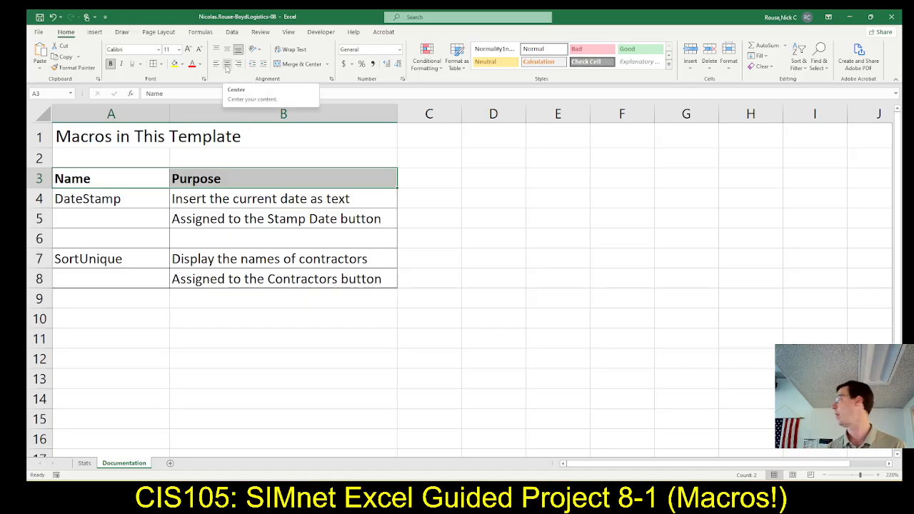
click(227, 65)
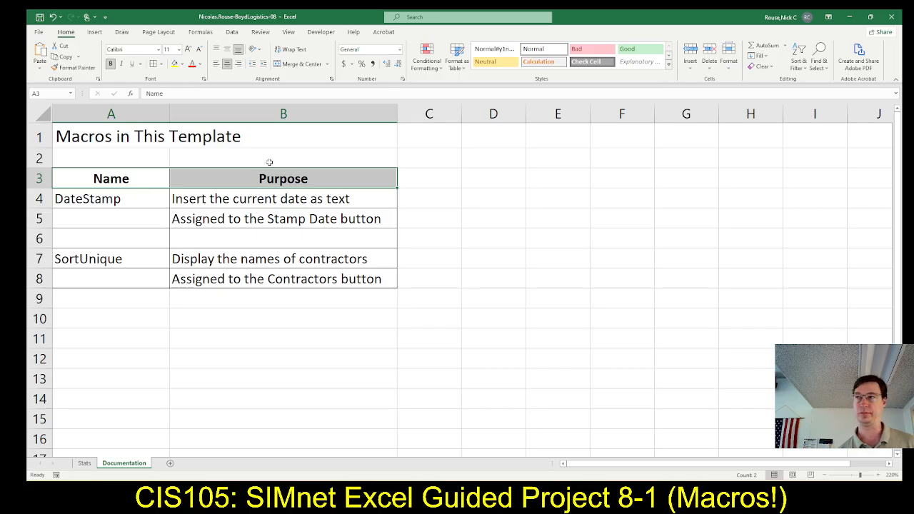
click(460, 211)
click(486, 216)
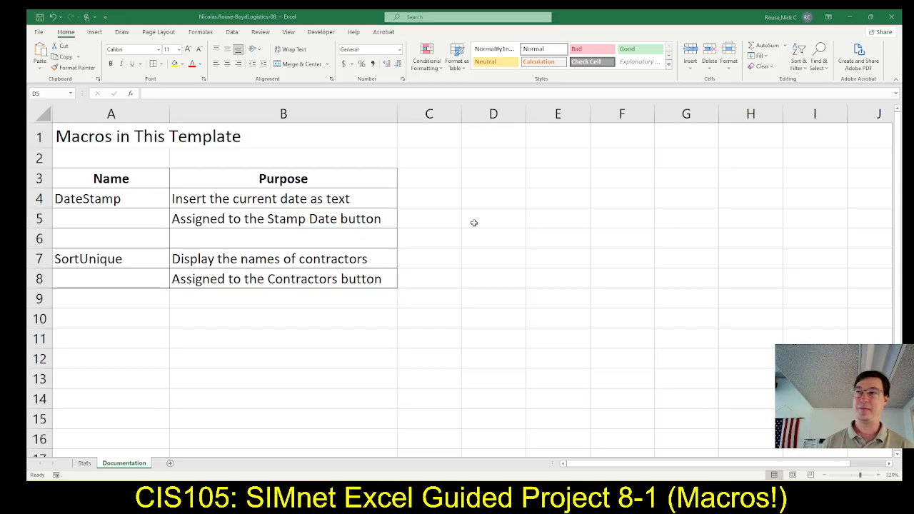
Consult step 12 of the SIMnet instructions in the browser and open the Stats sheet in Excel.
key(alt+Tab)
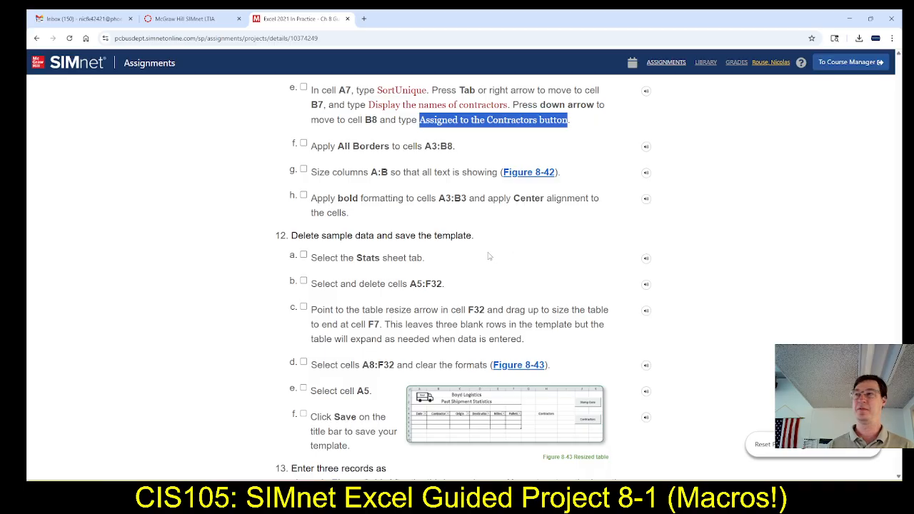
scroll(494, 256, down, 4)
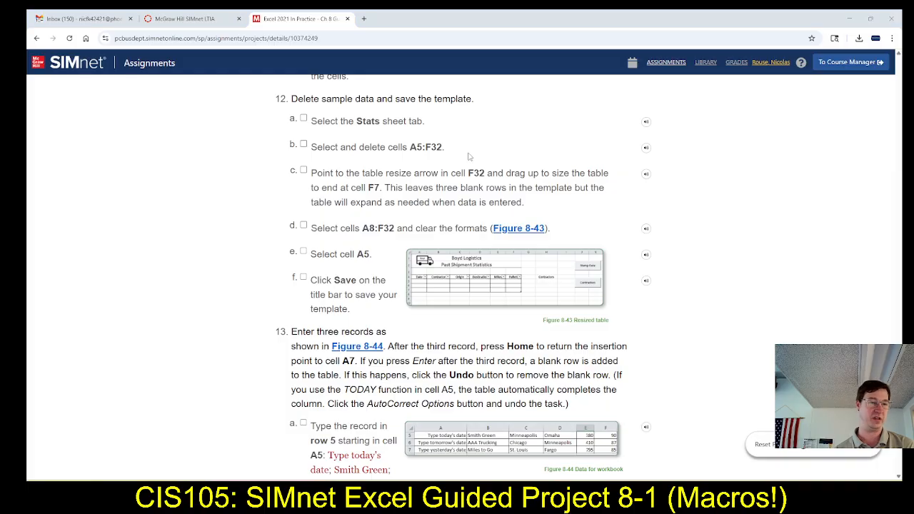
key(alt+Tab)
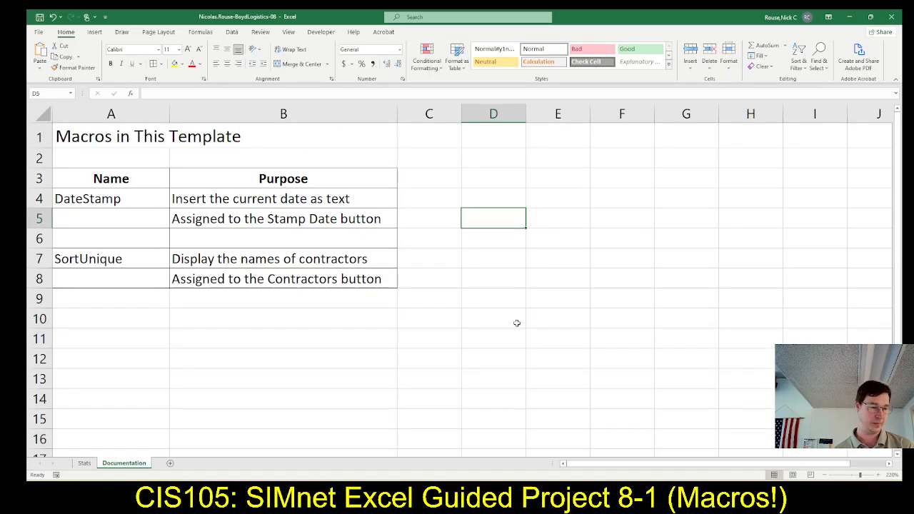
click(85, 464)
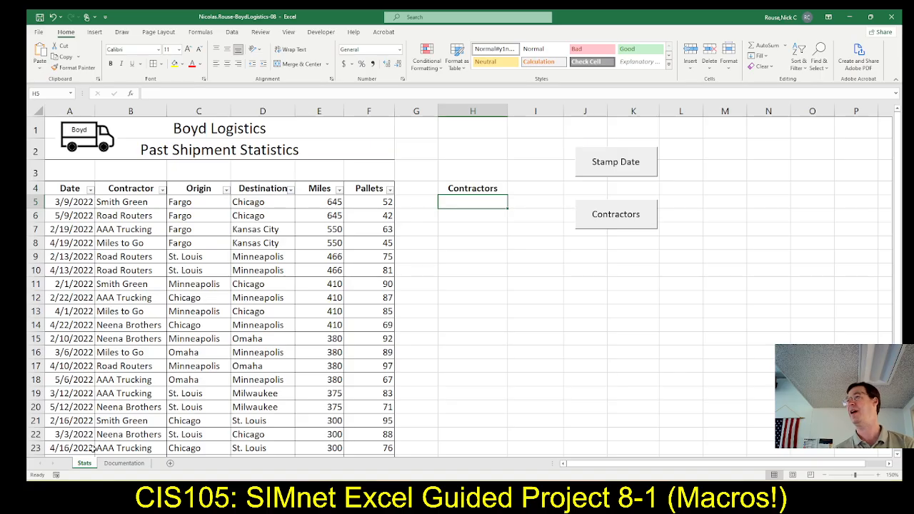
Following SIMnet step 12b, delete the sample data in cells A5:F32 of the Stats sheet.
key(alt+Tab)
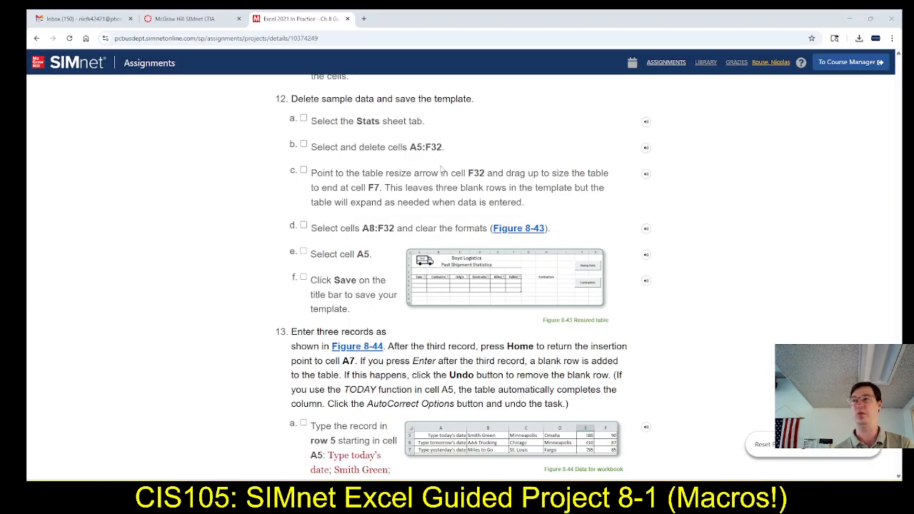
key(alt+Tab)
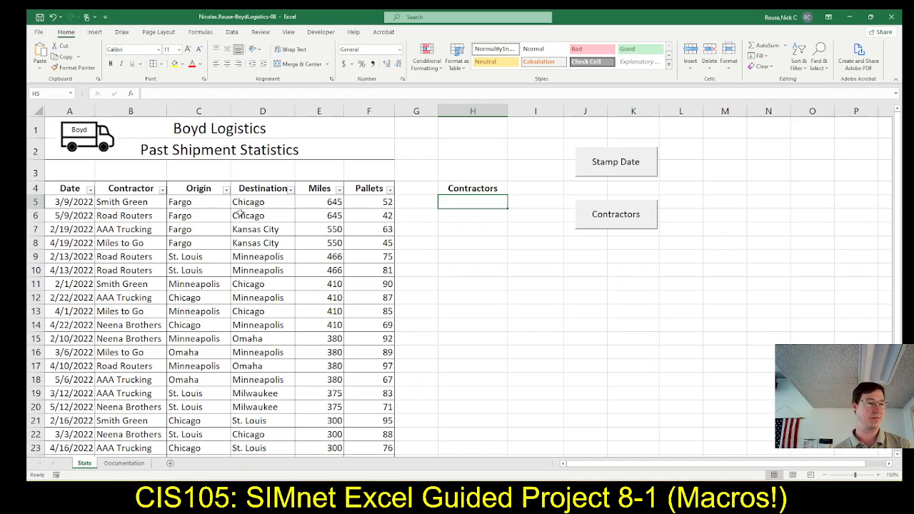
click(65, 203)
scroll(365, 288, down, 8)
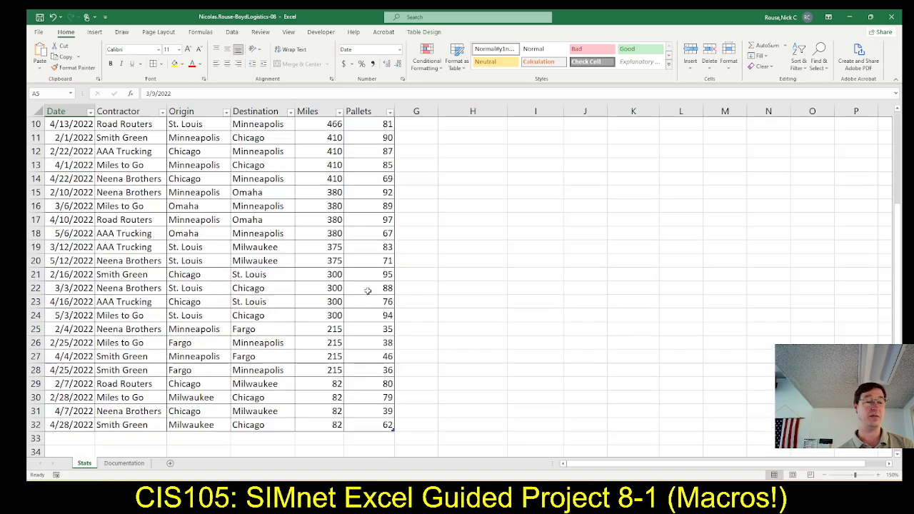
scroll(372, 358, up, 1)
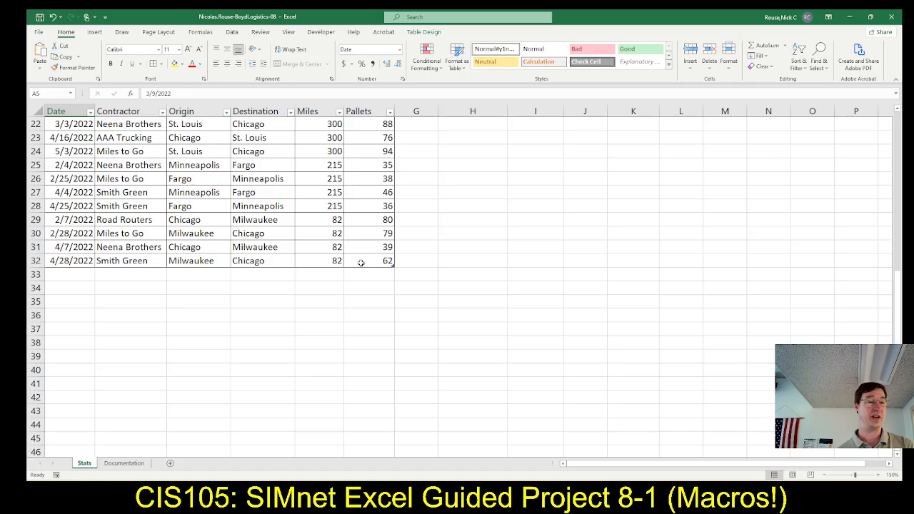
key(ctrl+a)
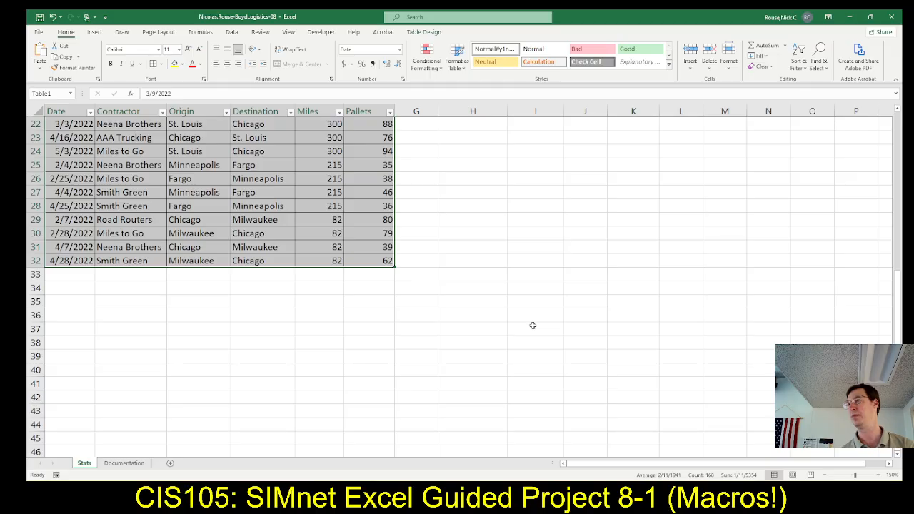
key(Delete)
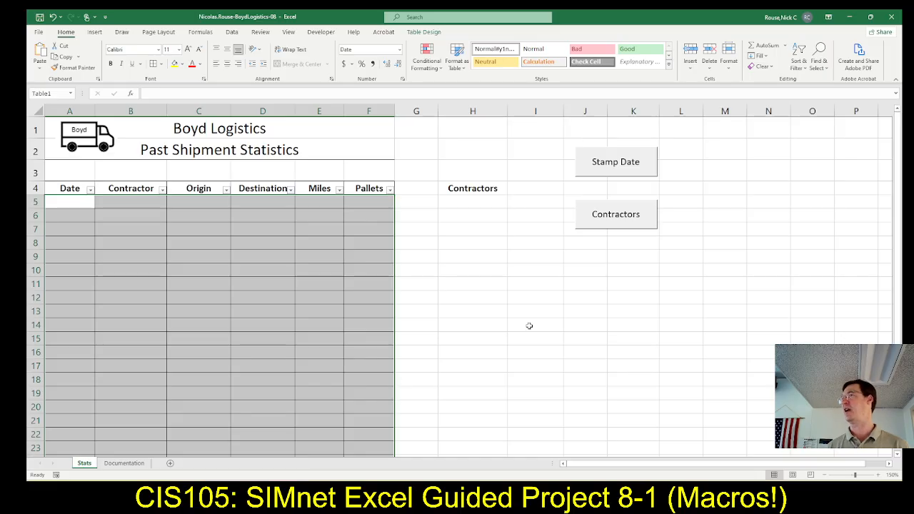
Following SIMnet step 12c, resize the shipment table in Excel so that it ends at cell F7.
key(alt+Tab)
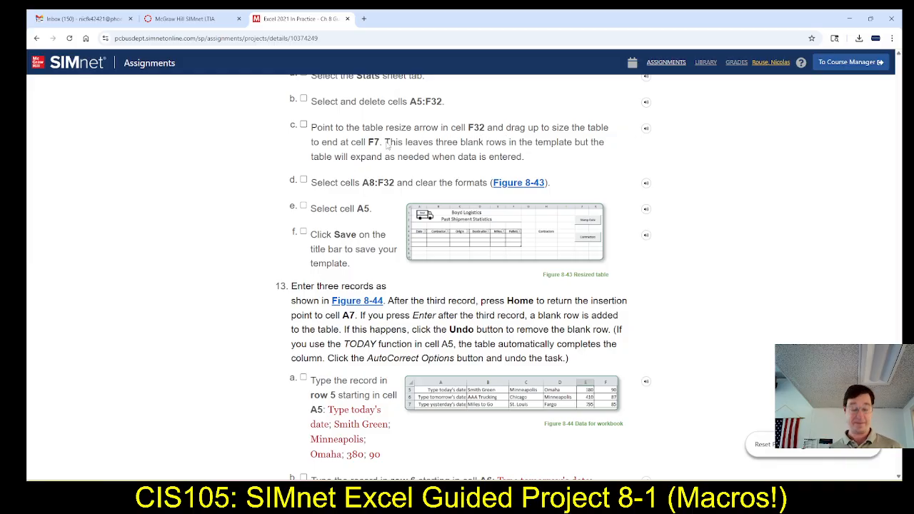
key(alt+Tab)
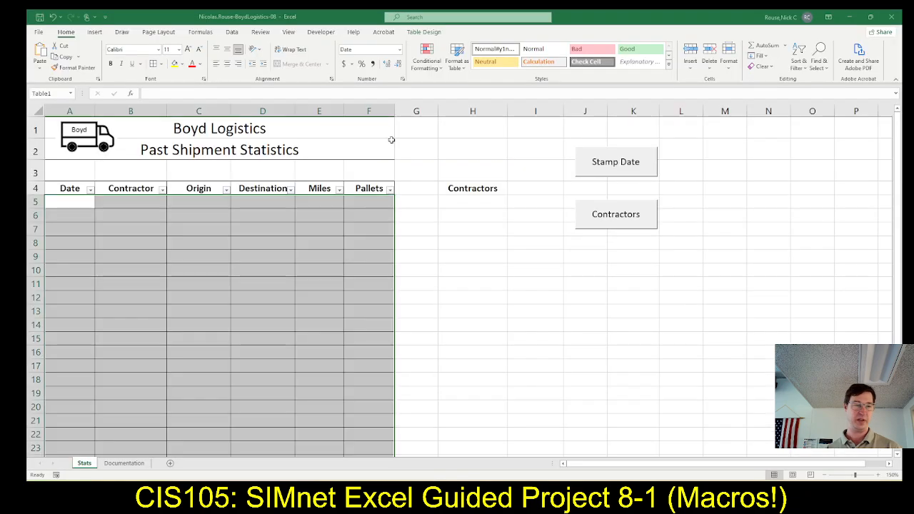
click(443, 247)
scroll(421, 286, down, 6)
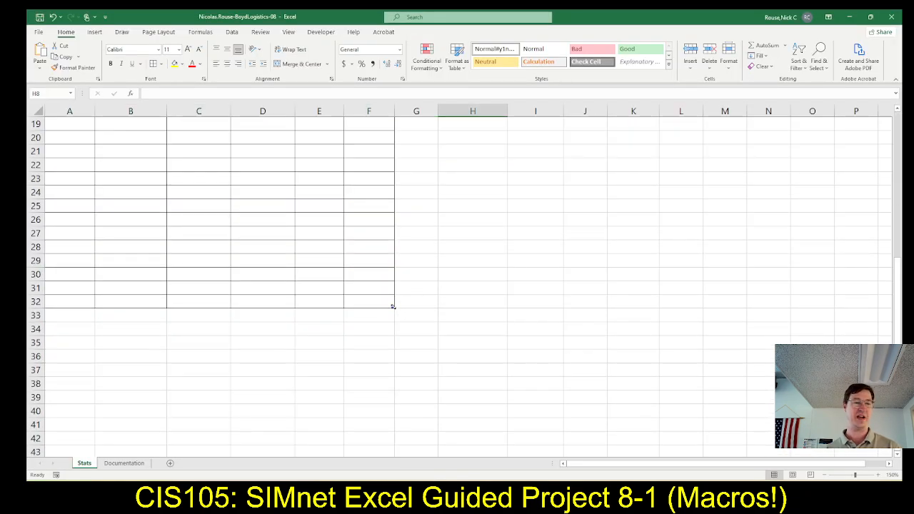
scroll(431, 298, up, 2)
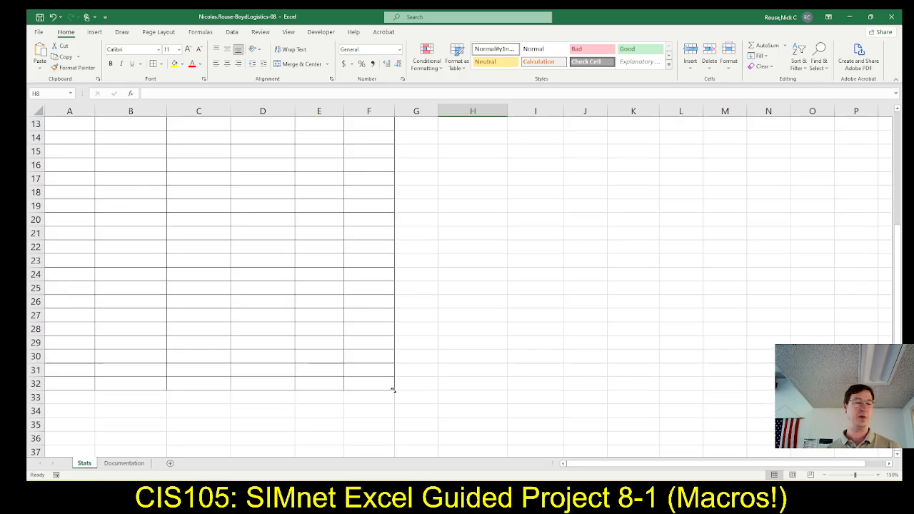
drag(392, 389, 383, 208)
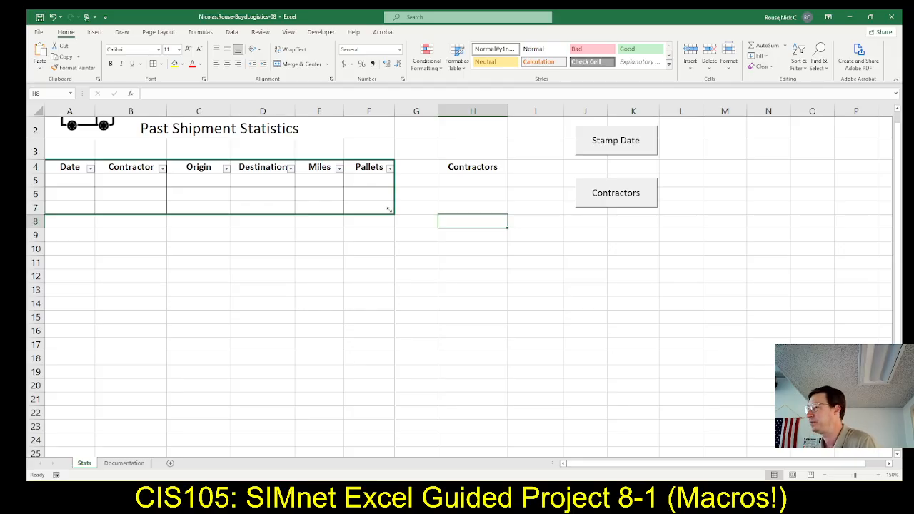
drag(390, 209, 389, 209)
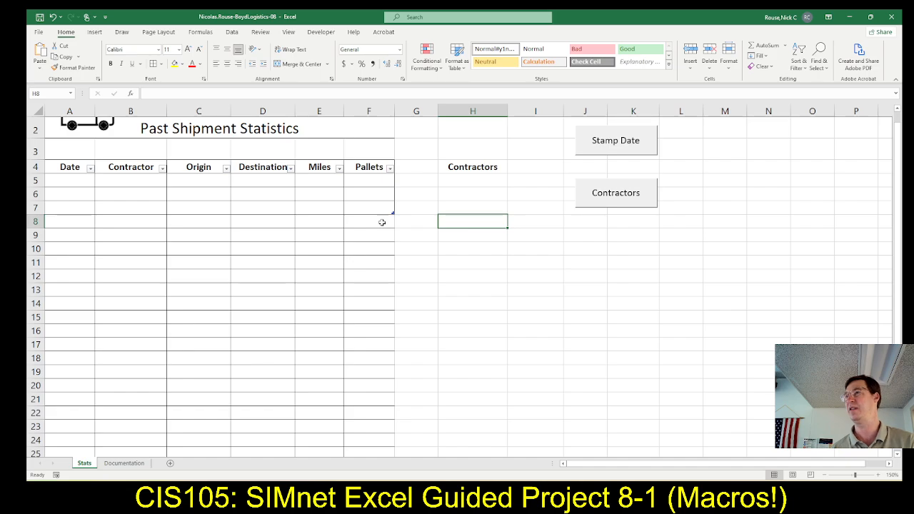
Following SIMnet step 12d, clear only the formats from cells A8:F32 below the shortened table in Excel.
key(alt+Tab)
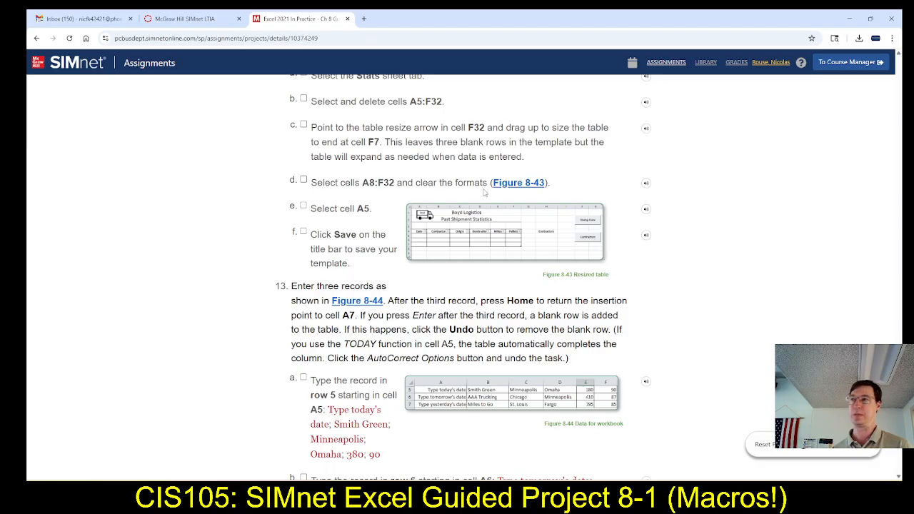
key(alt+Tab)
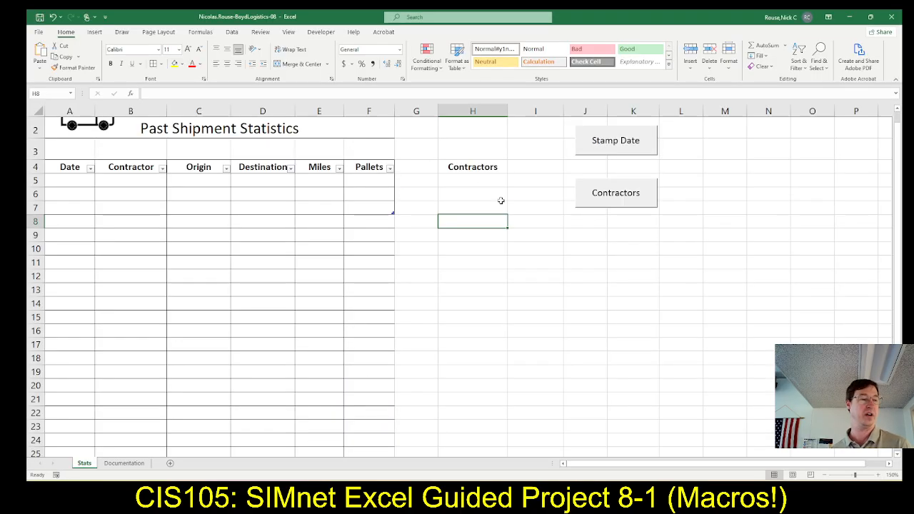
click(59, 223)
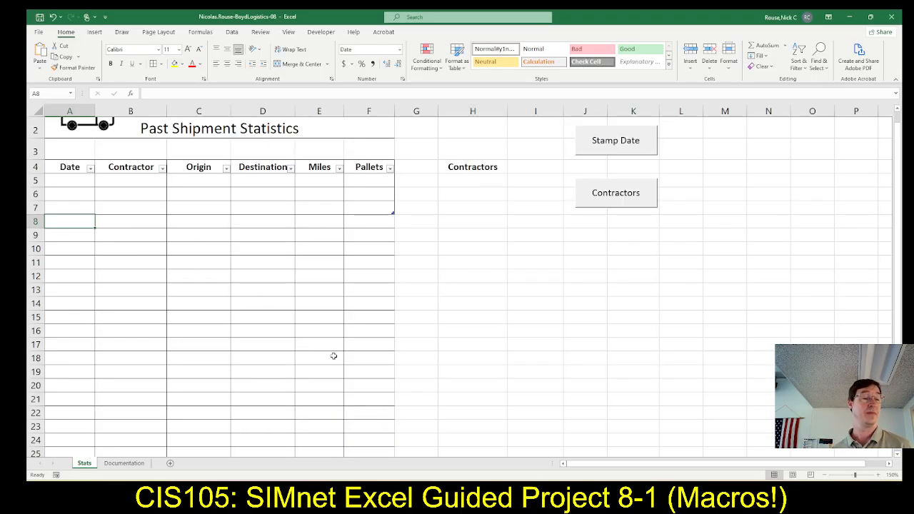
scroll(360, 378, down, 6)
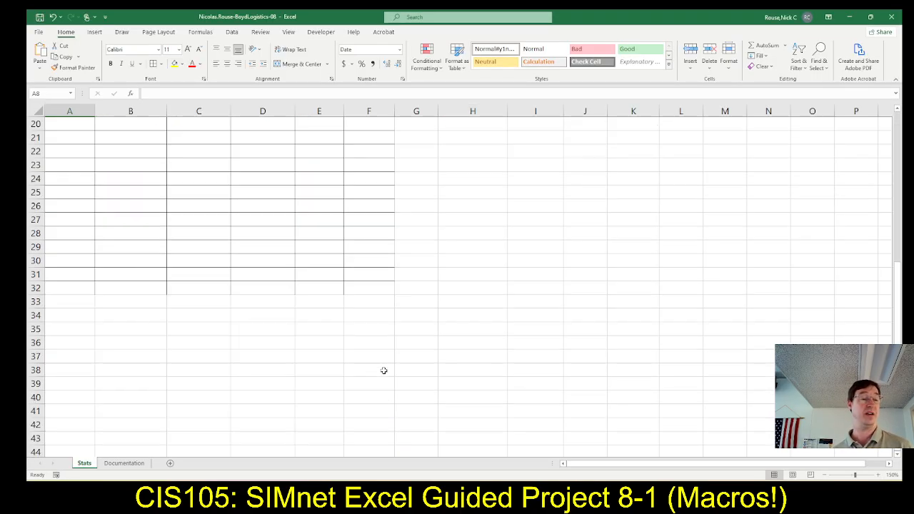
shift+click(372, 289)
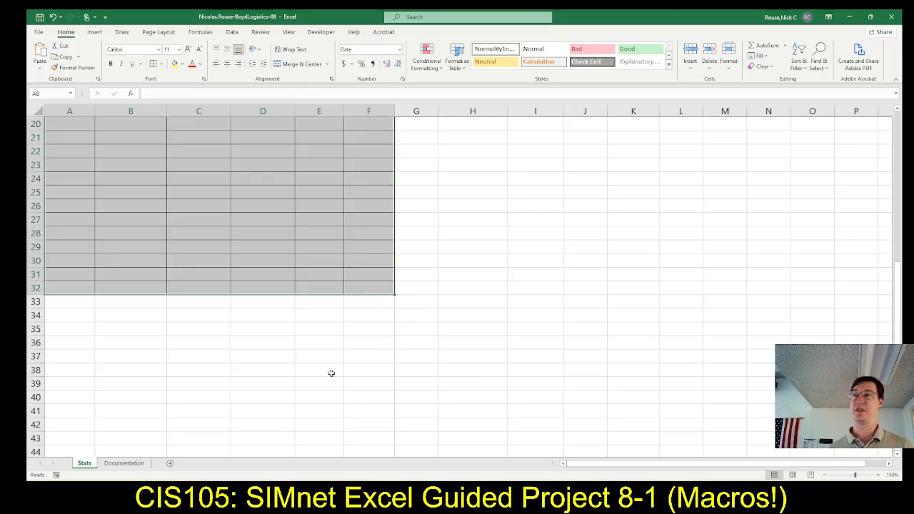
scroll(215, 314, up, 4)
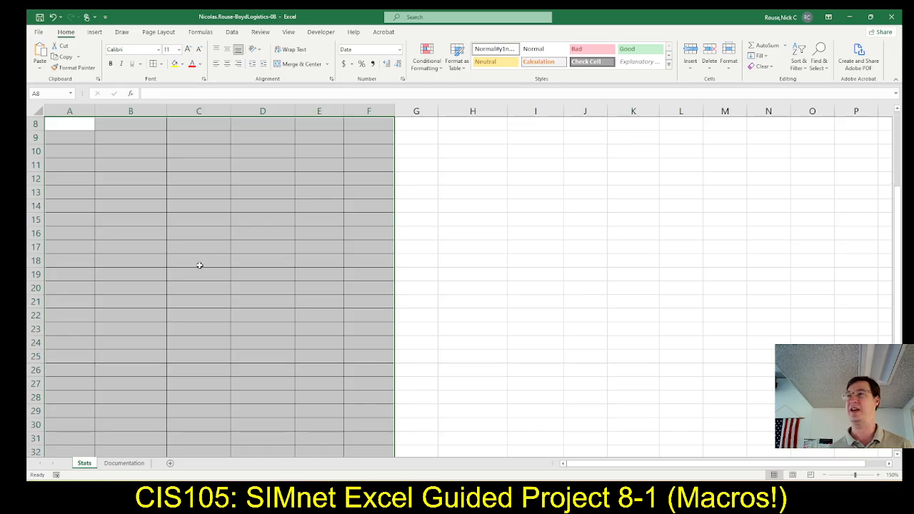
scroll(202, 271, down, 1)
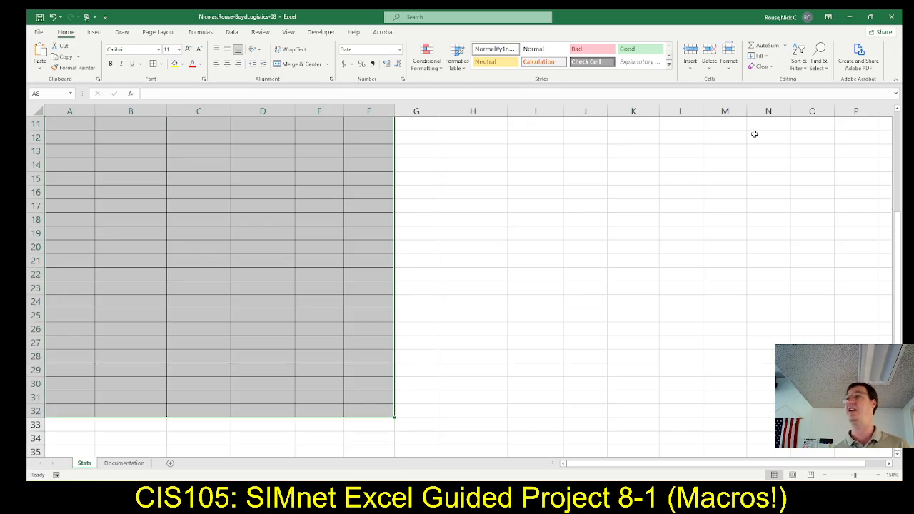
click(769, 69)
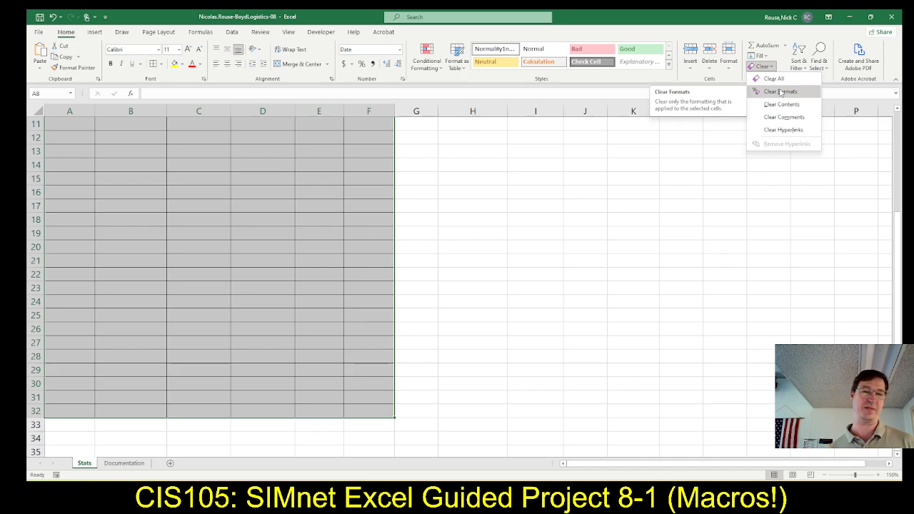
click(781, 93)
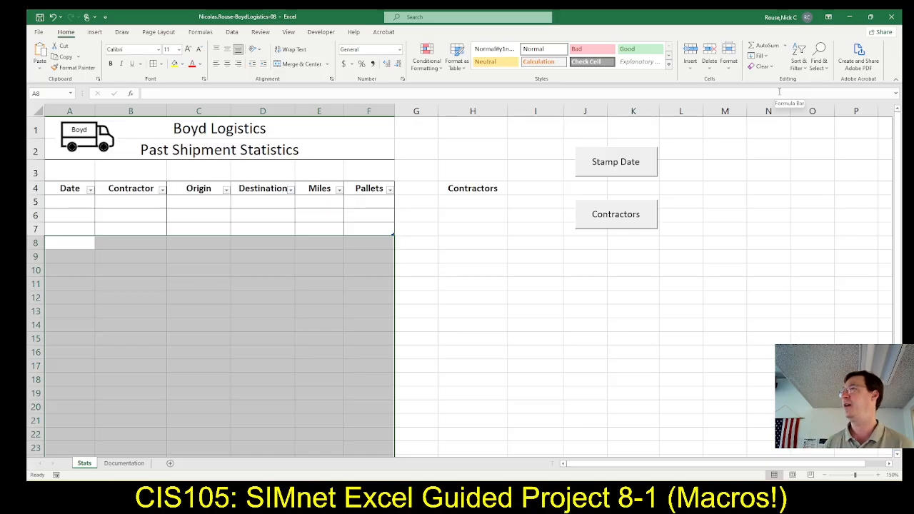
Check SIMnet steps 12e and 12f in the browser and select cell A5 on the Stats sheet in Excel.
key(alt+Tab)
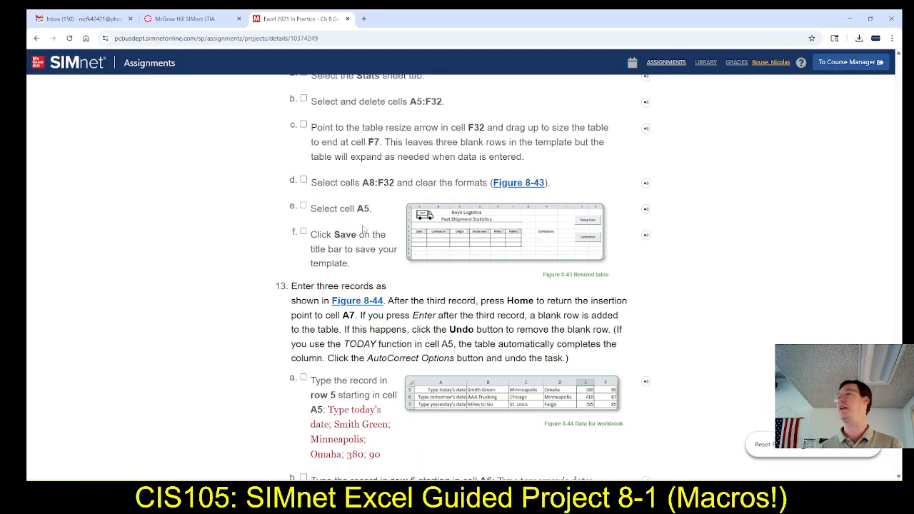
scroll(357, 256, down, 1)
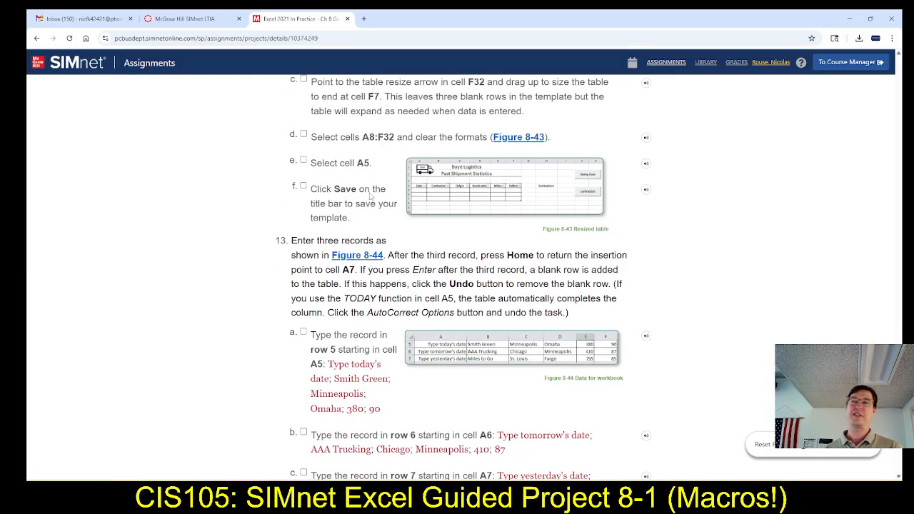
key(alt+Tab)
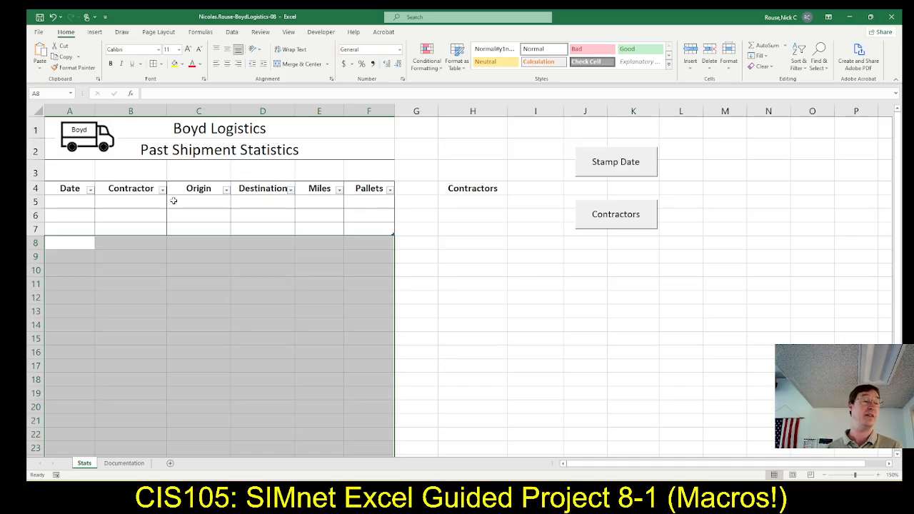
click(62, 199)
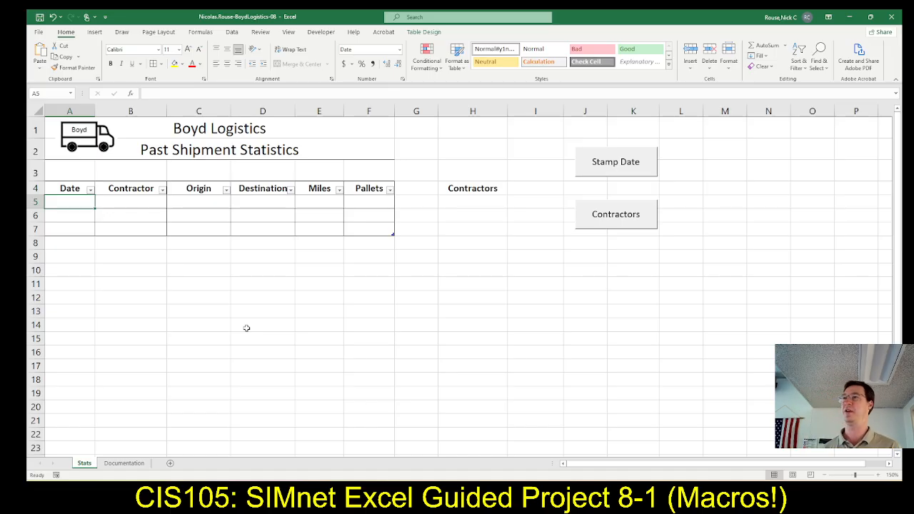
Switch to the SIMnet page and review steps 13 to 19, covering the three records, running the macros, and saving and submitting the workbook.
key(alt+Tab)
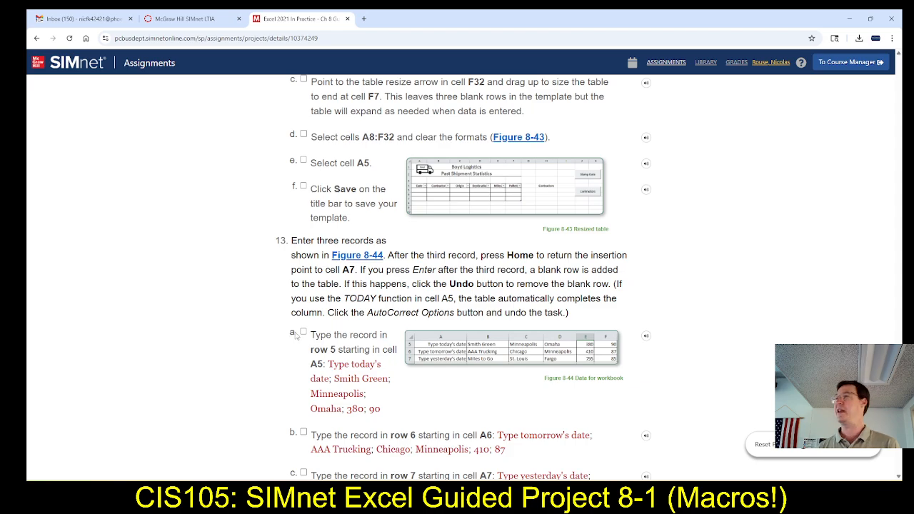
scroll(296, 336, down, 2)
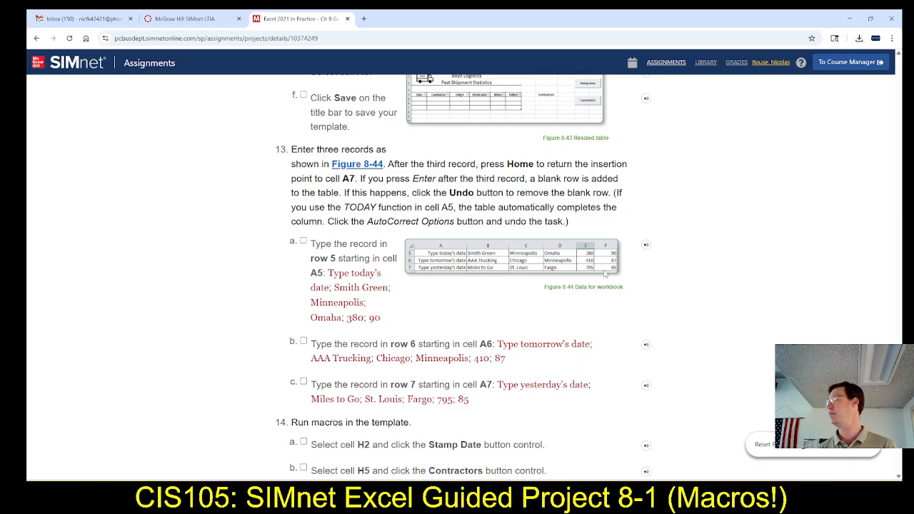
scroll(606, 293, down, 1)
scroll(606, 293, down, 3)
scroll(604, 293, down, 1)
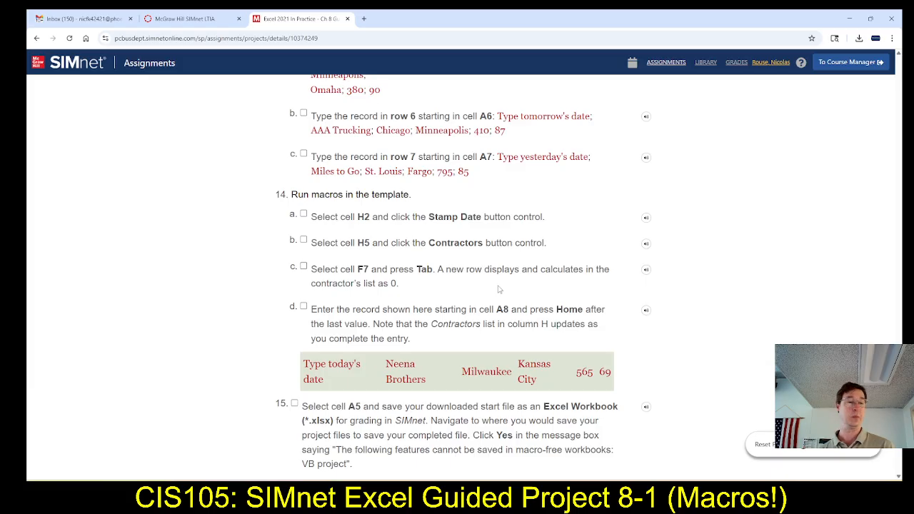
scroll(502, 297, down, 1)
scroll(501, 296, down, 2)
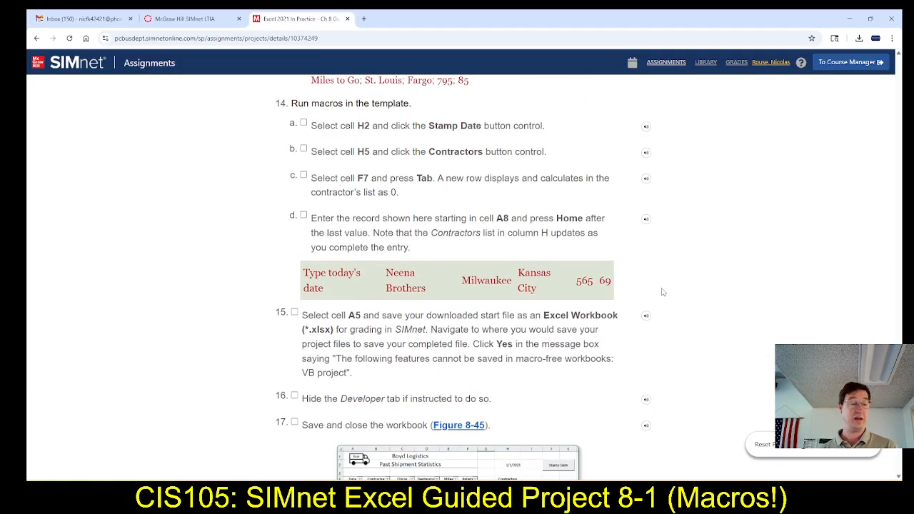
scroll(663, 292, down, 3)
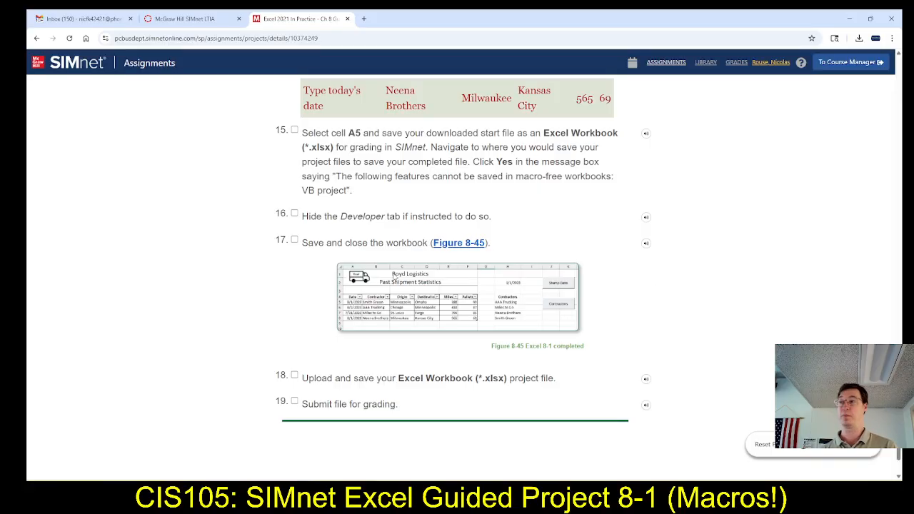
scroll(693, 334, up, 6)
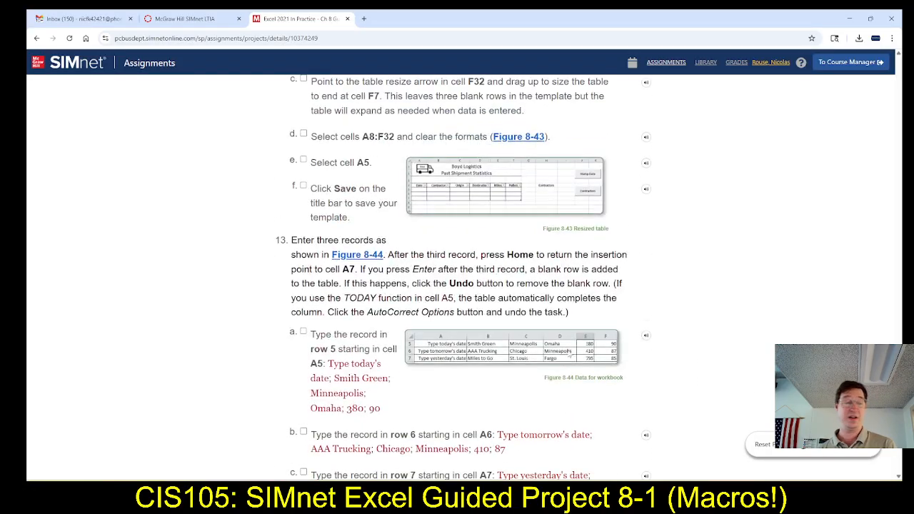
Copy "Type today's date" from SIMnet step 13a into cell A5 in Excel and widen column A to fit the text.
scroll(593, 361, down, 3)
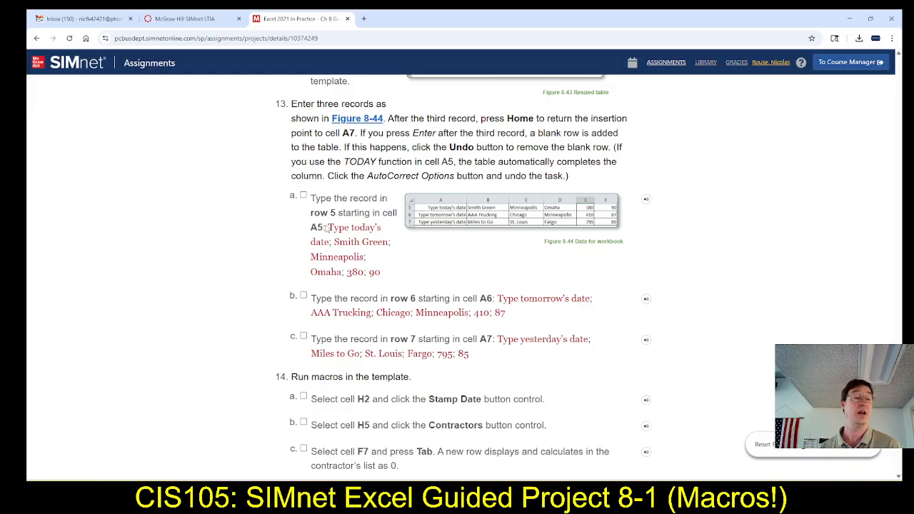
drag(329, 228, 331, 244)
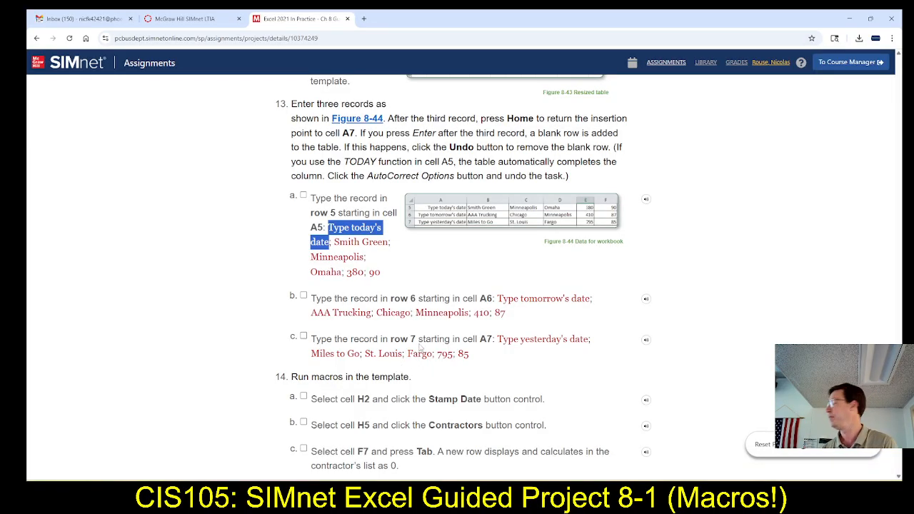
key(alt+Tab)
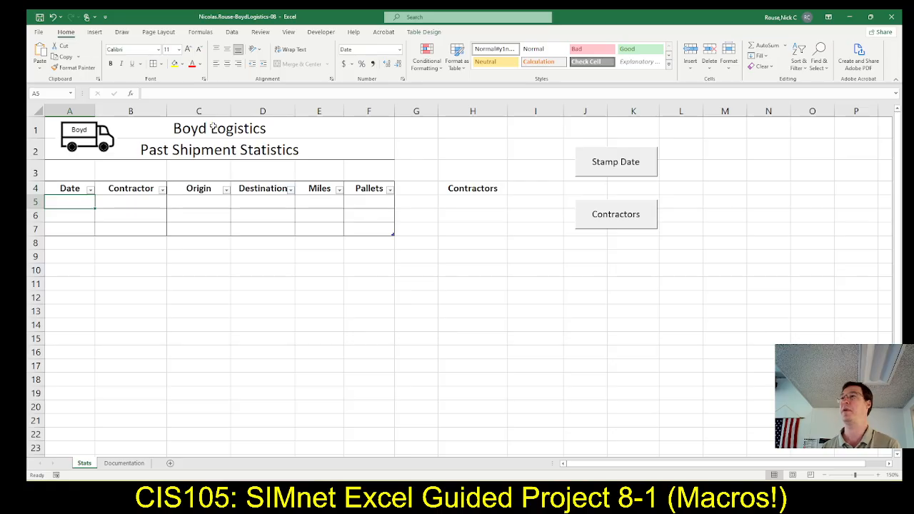
click(208, 93)
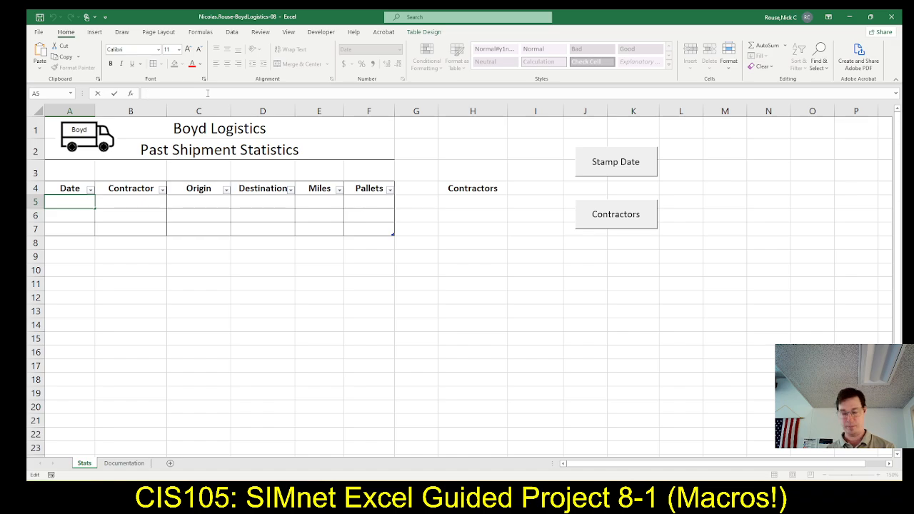
text(Type today's date)
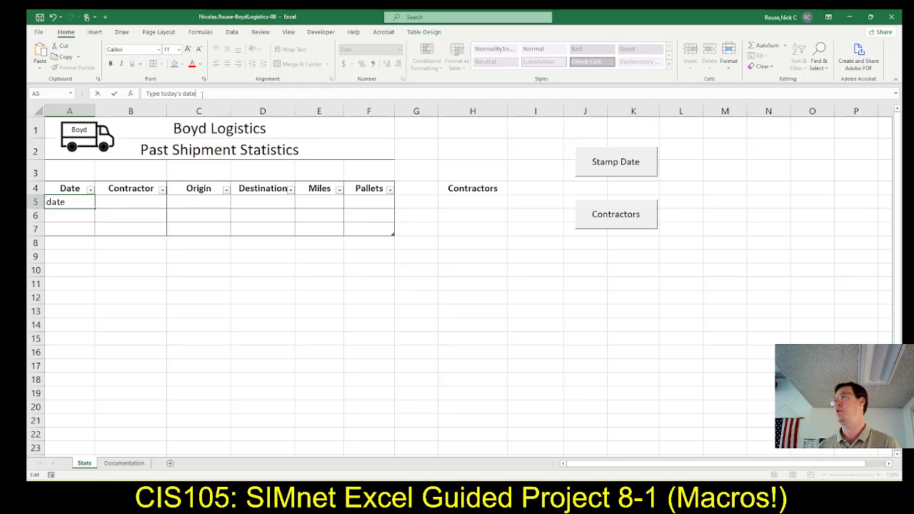
key(Tab)
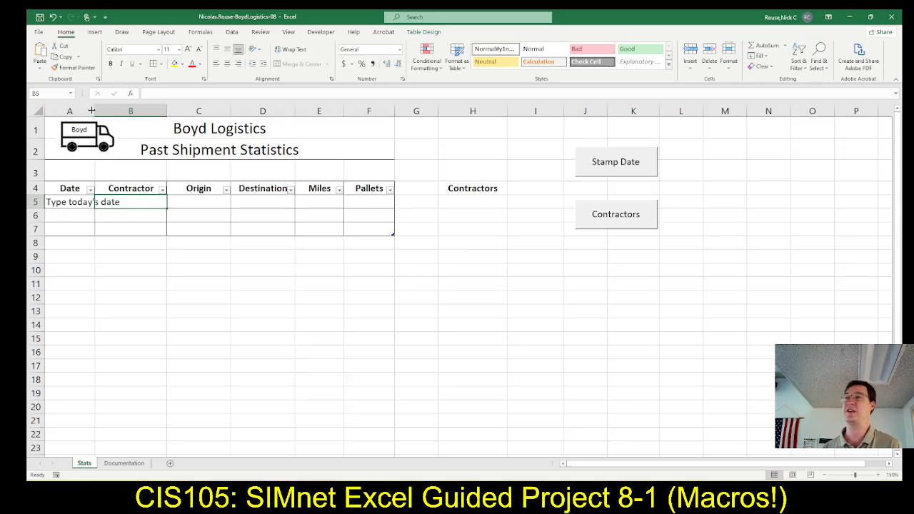
drag(92, 110, 150, 112)
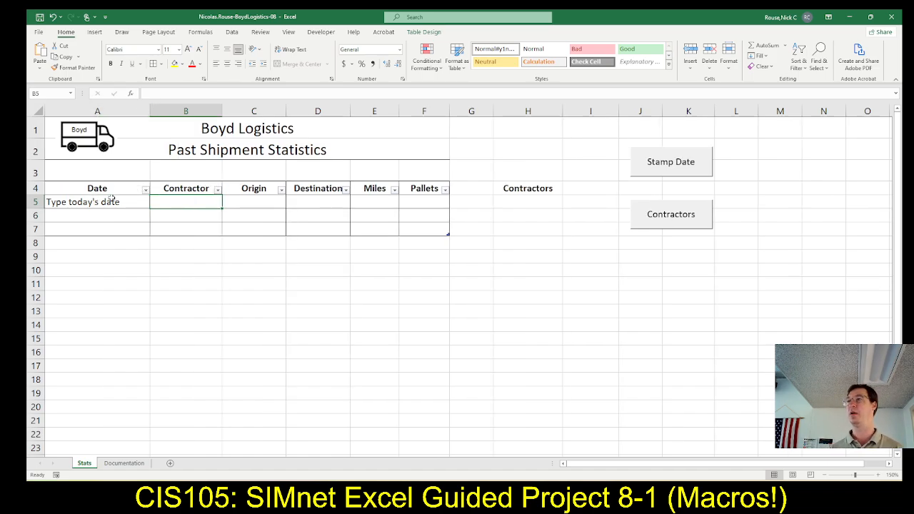
Checking SIMnet step 13a, enter the contractor Smith Green in cell B5 and the origin Minneapolis in cell C5 in Excel.
key(alt+Tab)
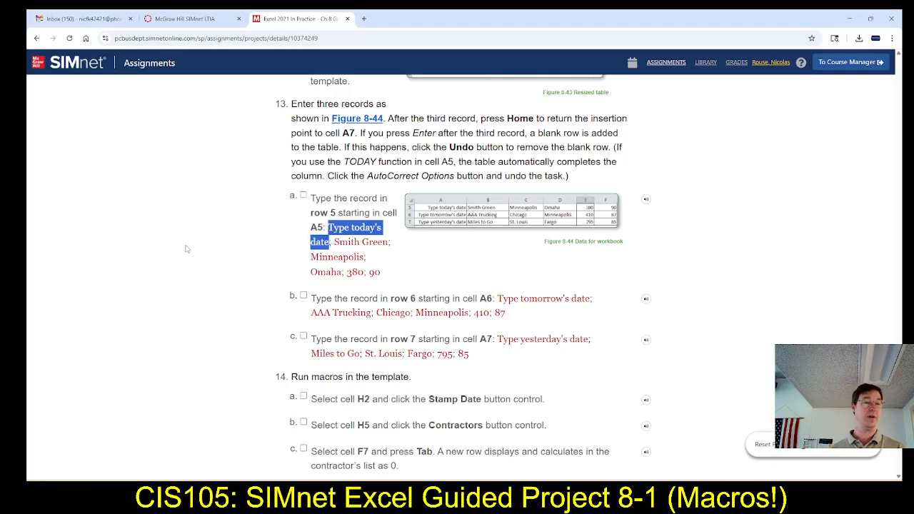
key(alt+Tab)
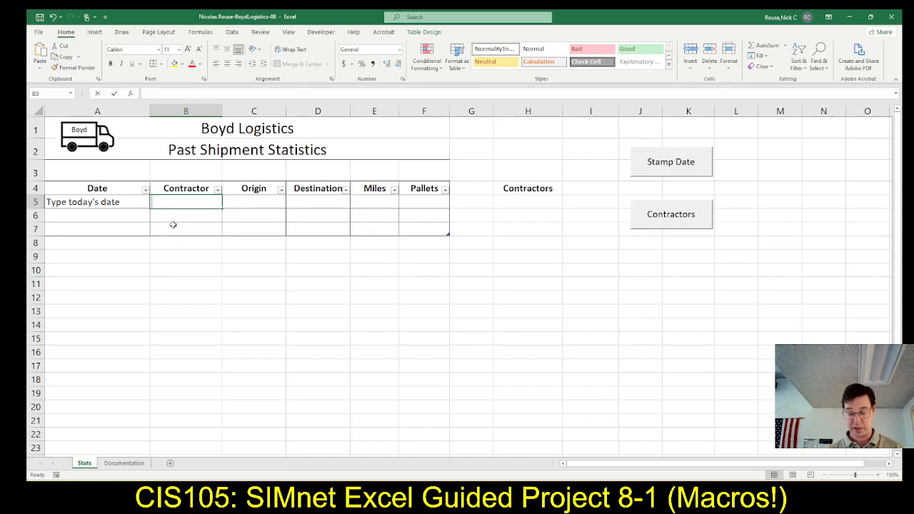
text(Smith Green)
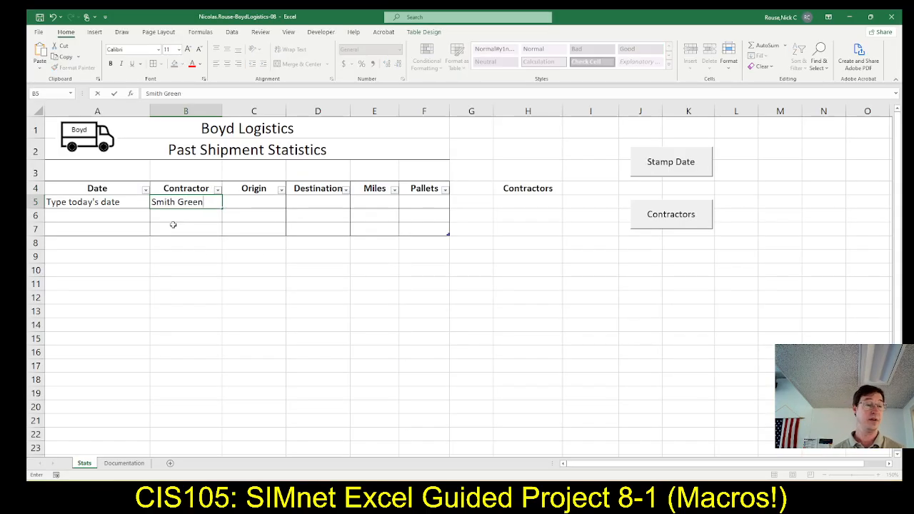
key(Tab)
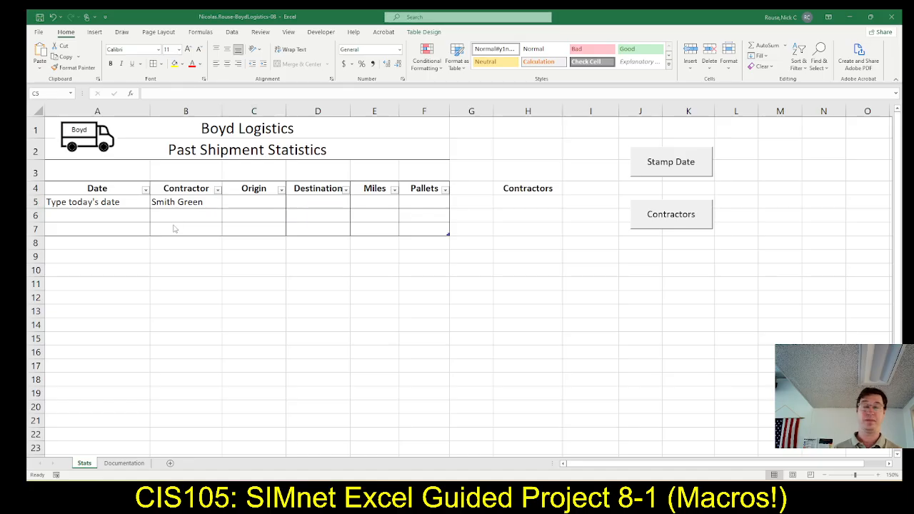
key(alt+Tab)
key(alt+Tab)
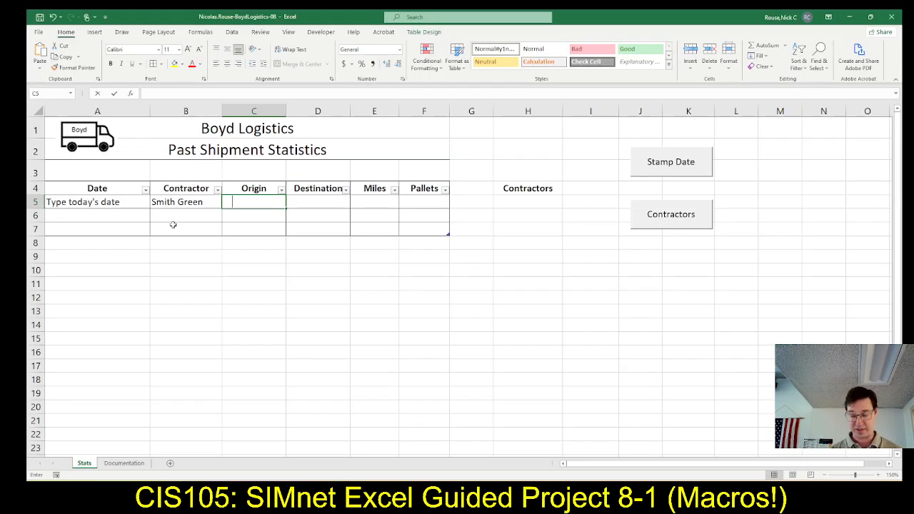
text(Minneapolis)
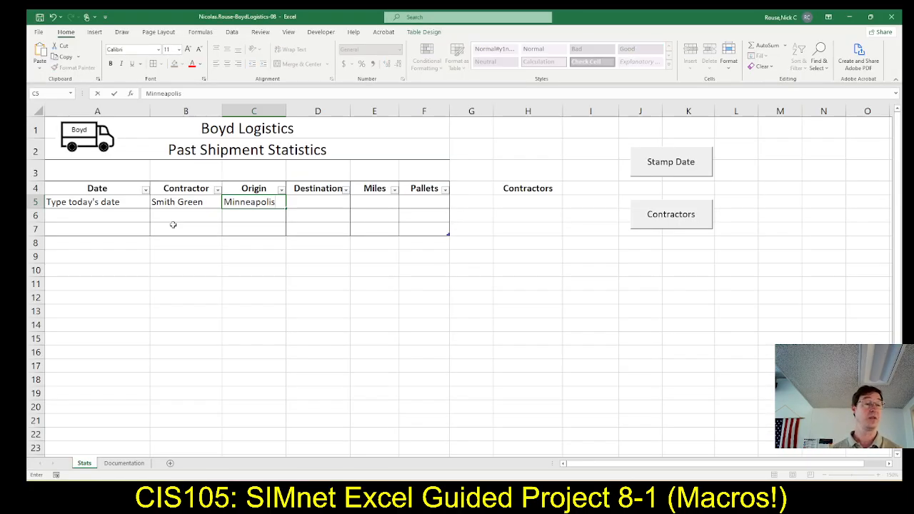
key(Tab)
Complete the row 5 record in Excel from SIMnet step 13a with destination Omaha, 380 miles and 90 pallets.
key(alt+Tab)
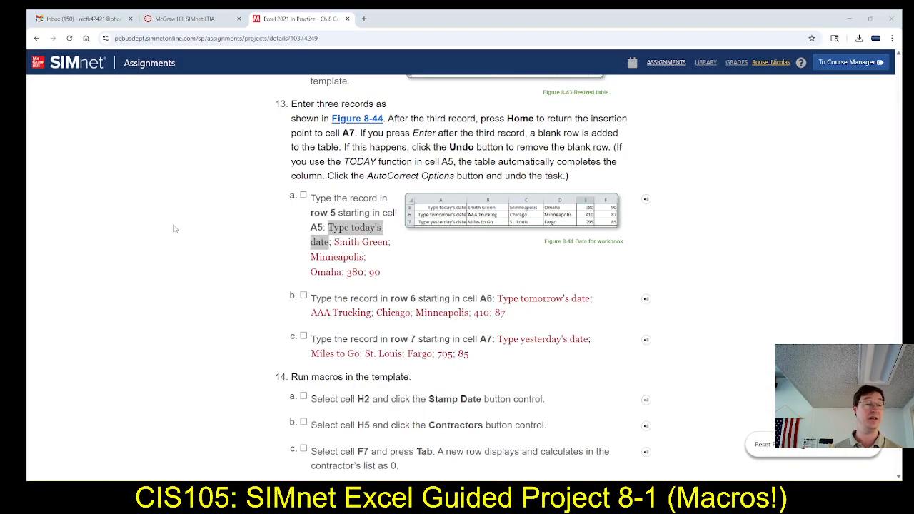
key(alt+Tab)
text(Omaha)
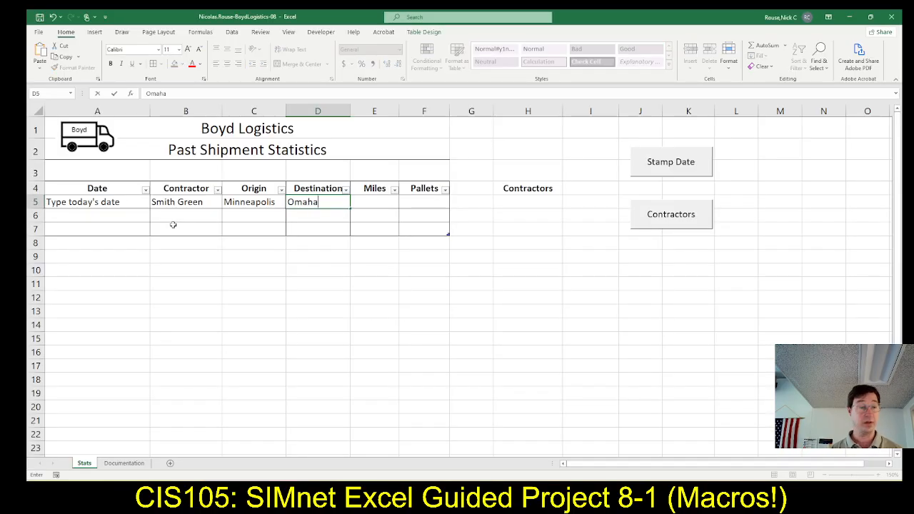
key(Tab)
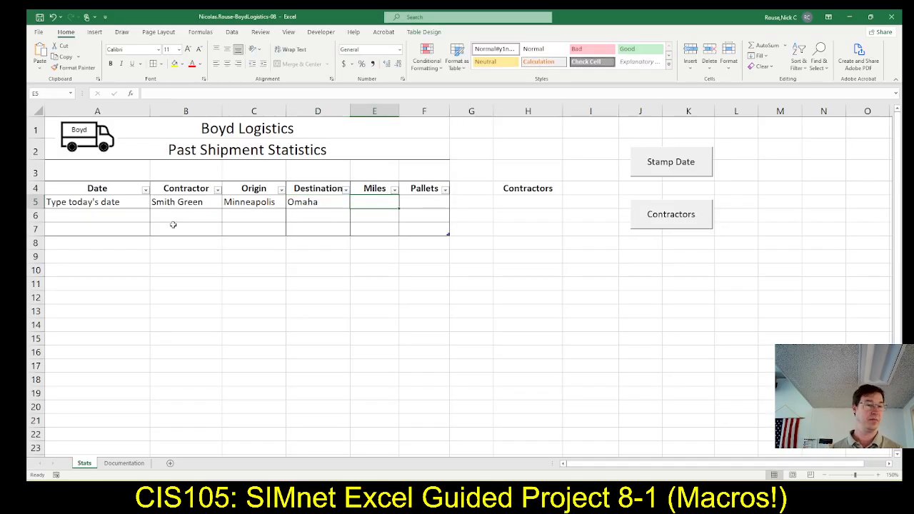
key(alt+Tab)
key(alt+Tab)
text(380)
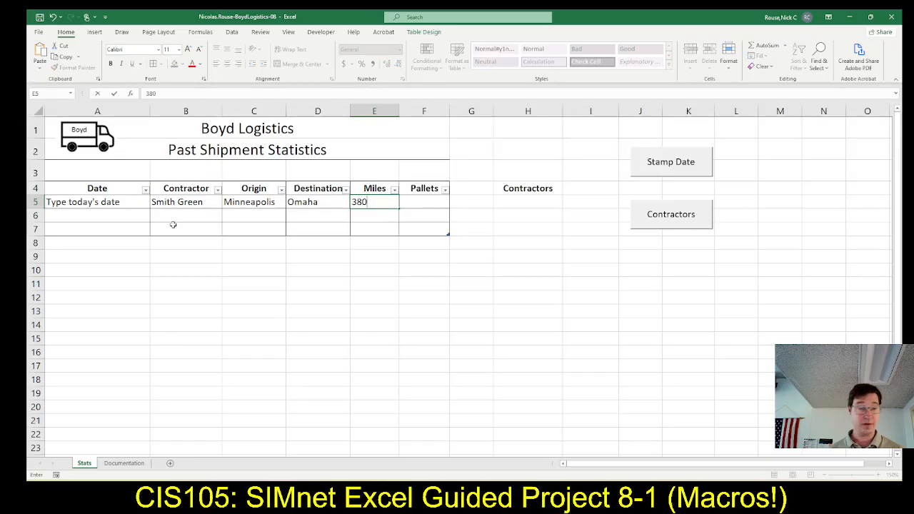
key(alt+Tab)
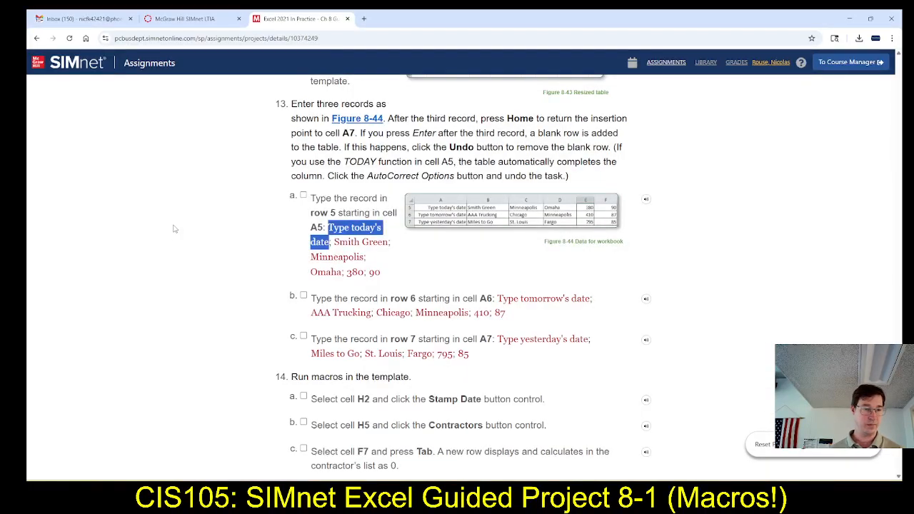
key(alt+Tab)
key(Tab)
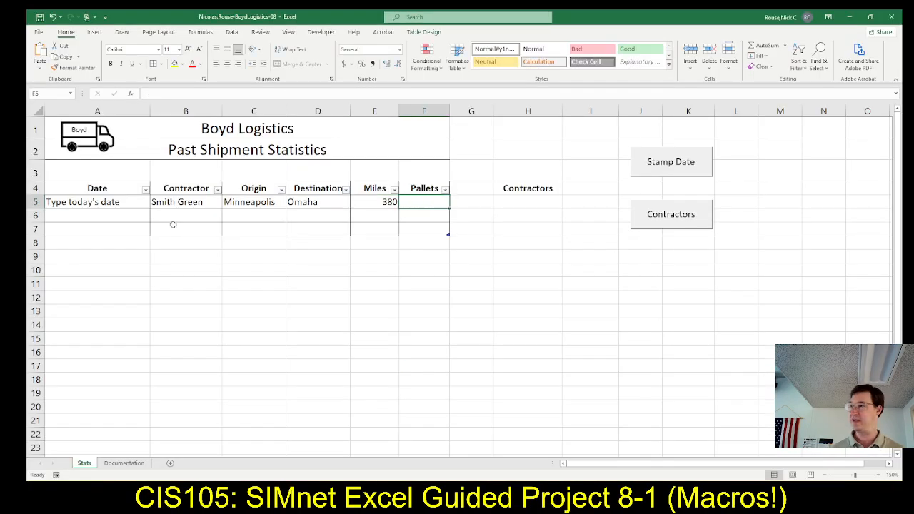
text(90)
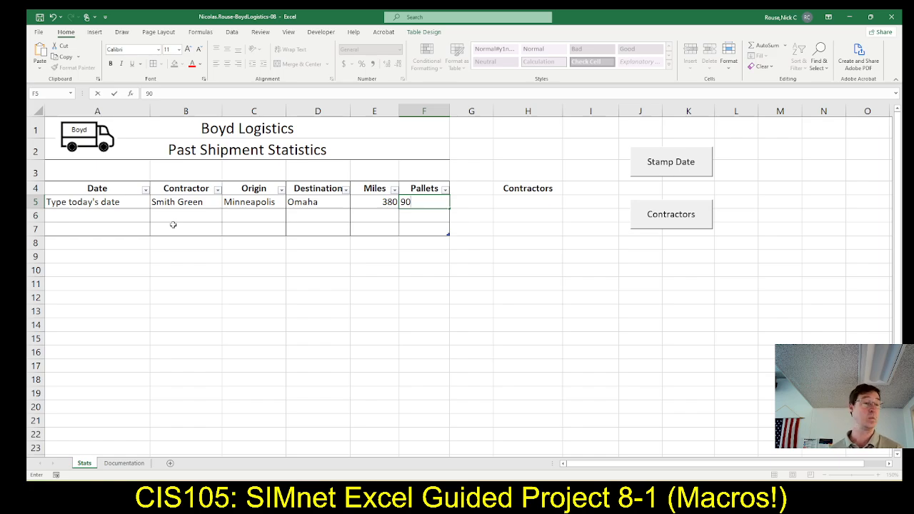
key(Return)
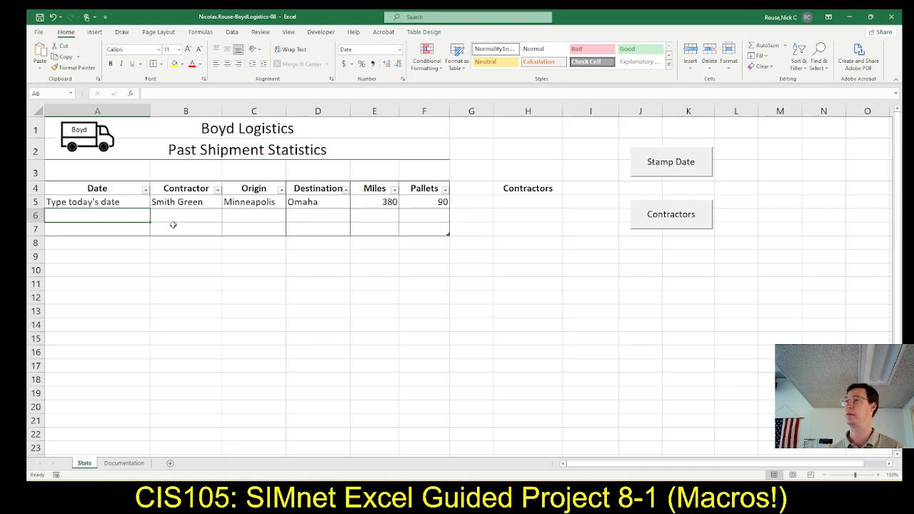
Copy "Type tomorrow's date" from SIMnet step 13b into cell A6 in Excel.
key(alt+Tab)
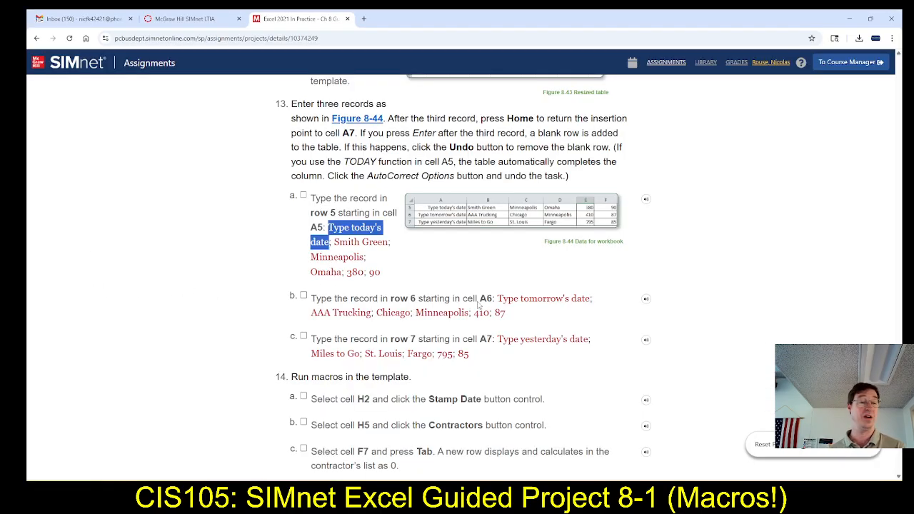
drag(498, 300, 591, 304)
key(ctrl+c)
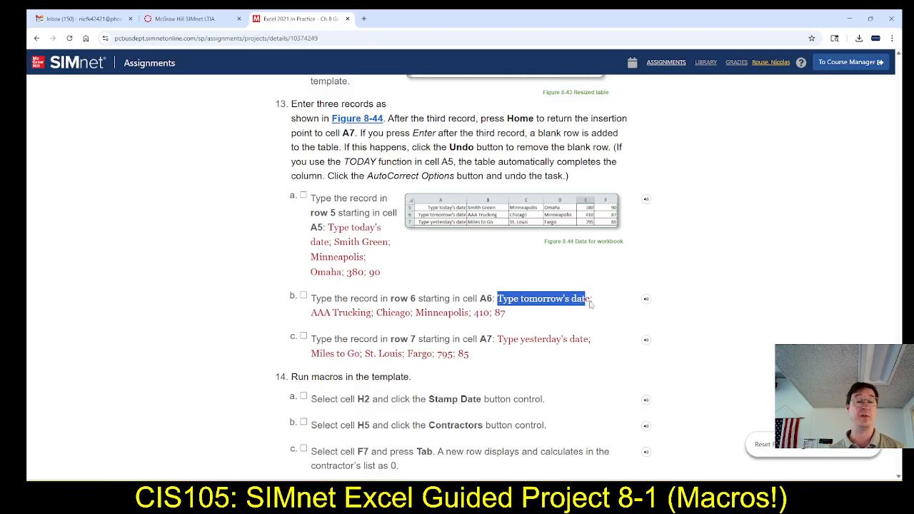
key(alt+Tab)
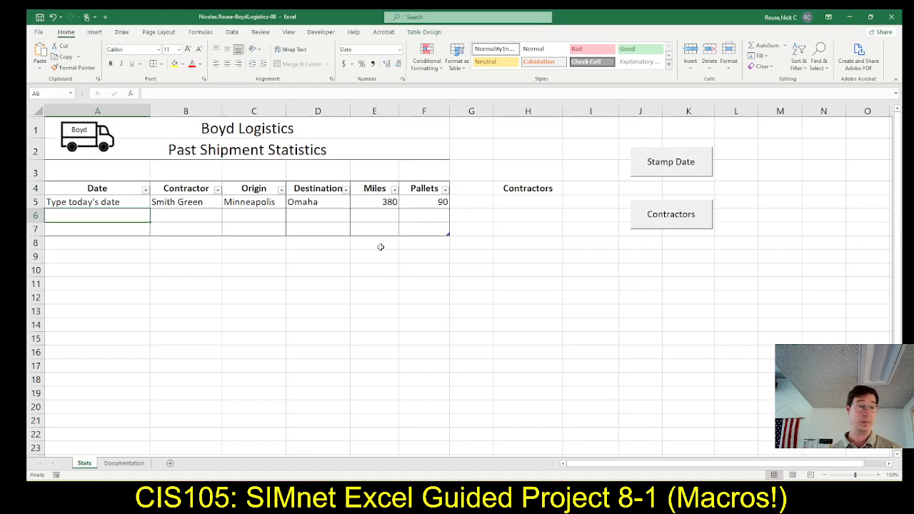
click(159, 94)
key(ctrl+v)
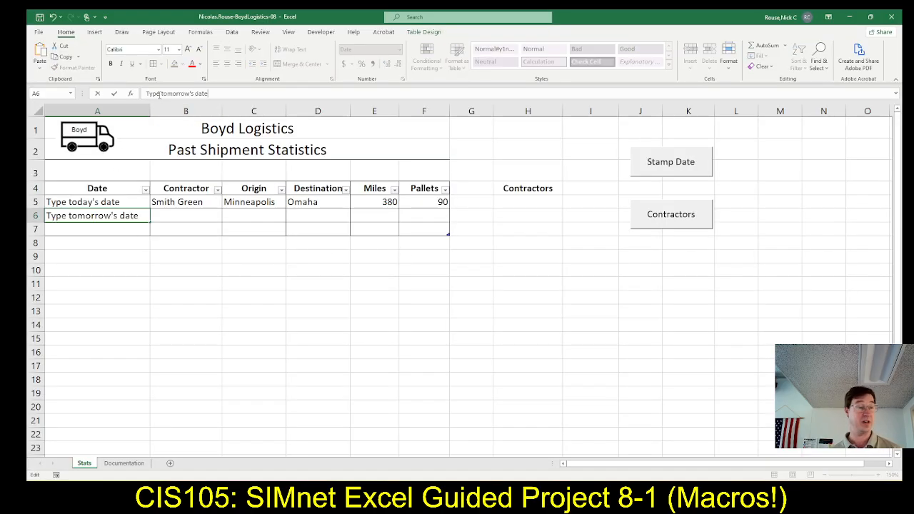
key(Tab)
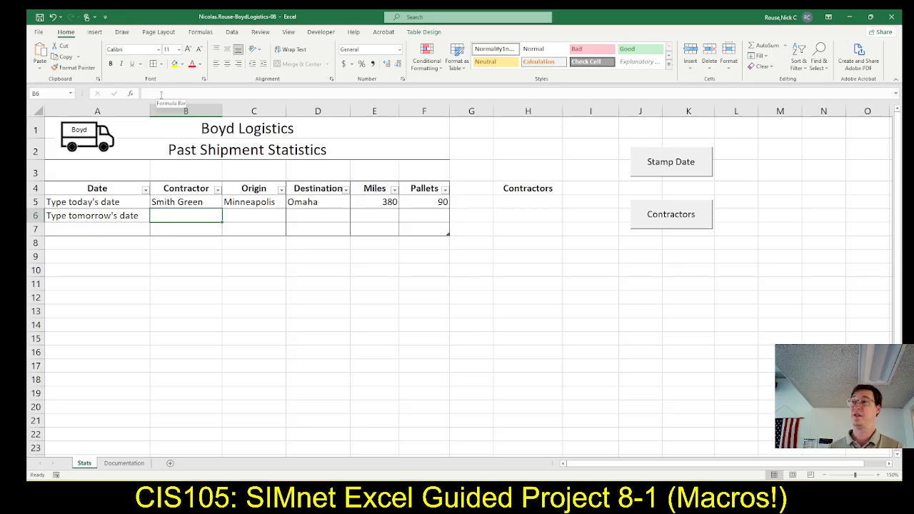
Checking SIMnet step 13b, enter the contractor AAA Trucking in cell B6 and the origin Chicago in cell C6 in Excel.
key(alt+Tab)
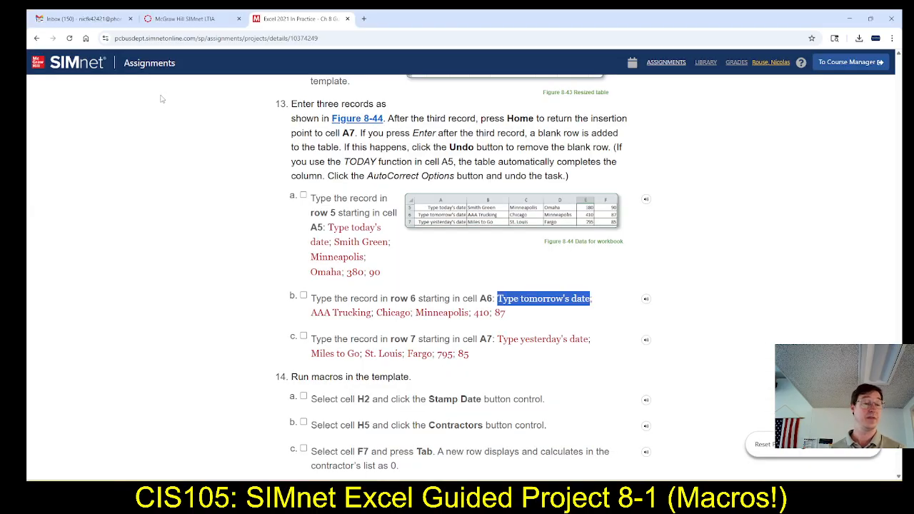
key(alt+Tab)
text(AAA)
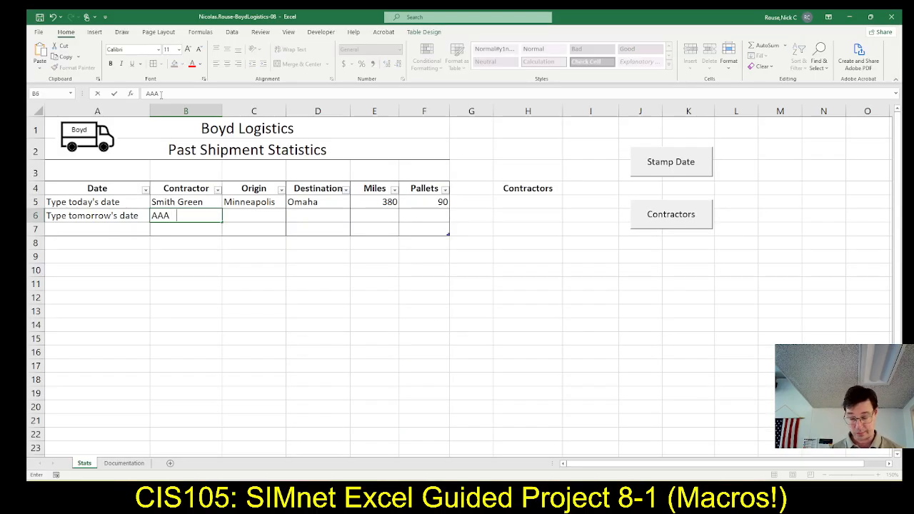
text( Trucking)
key(Tab)
key(alt+Tab)
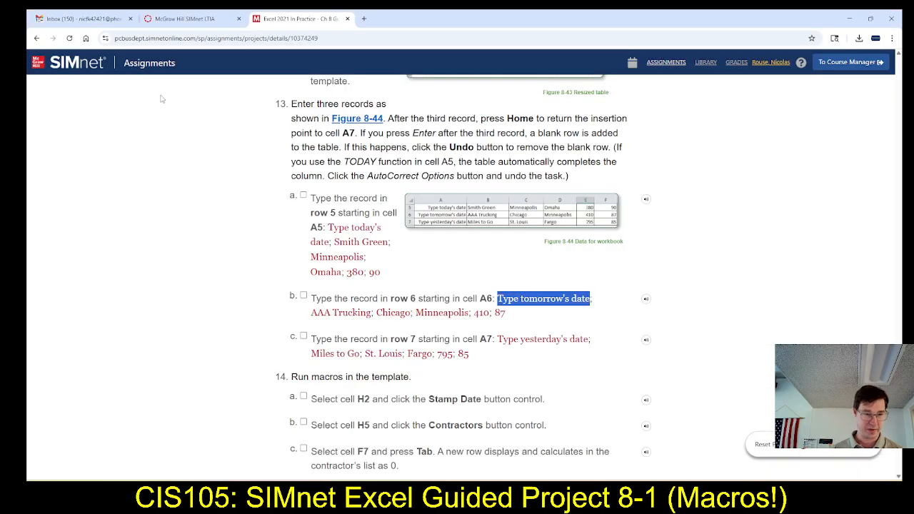
key(alt+Tab)
text(Chicago)
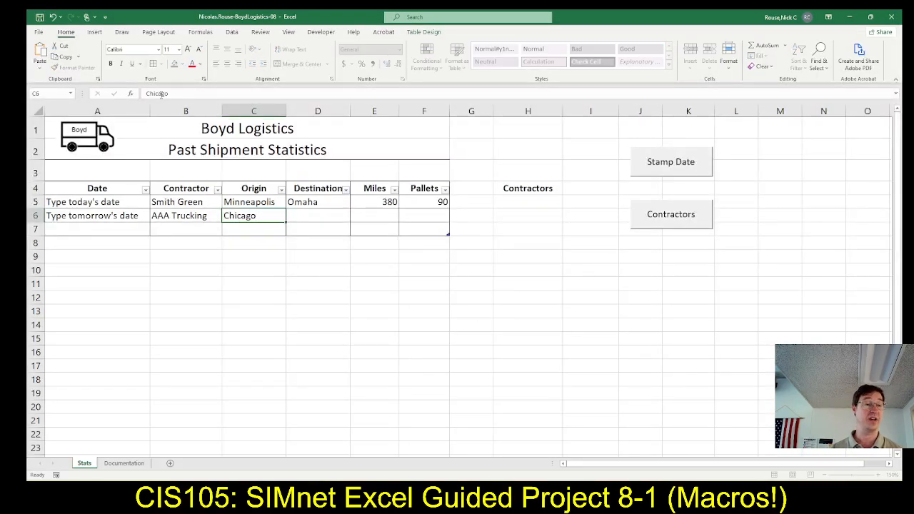
key(Tab)
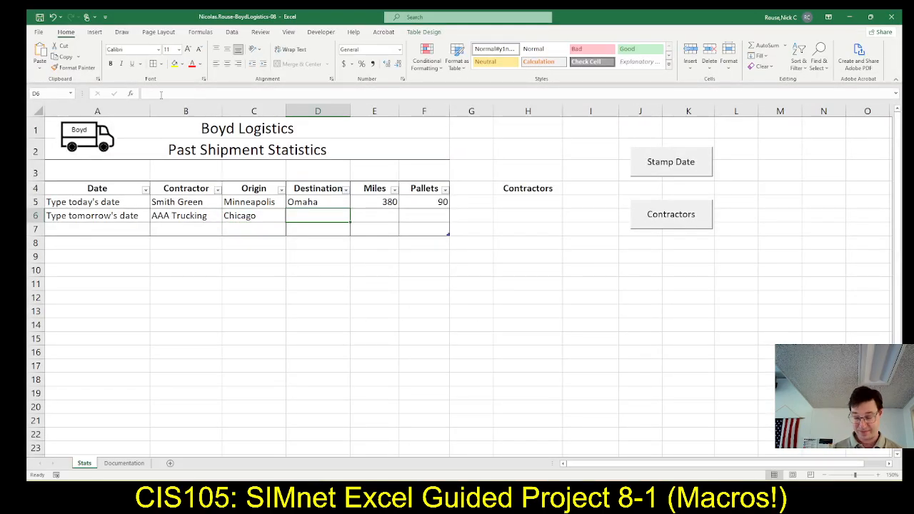
Fill in the rest of the row 6 record in Excel with destination Minneapolis, 410 miles and 87 pallets, checking SIMnet step 13b.
text(Minneap)
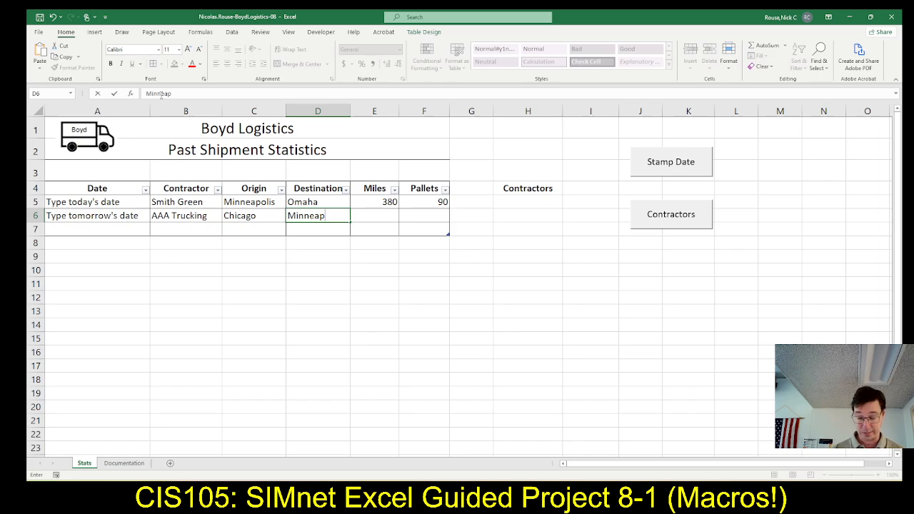
text(olis)
key(Tab)
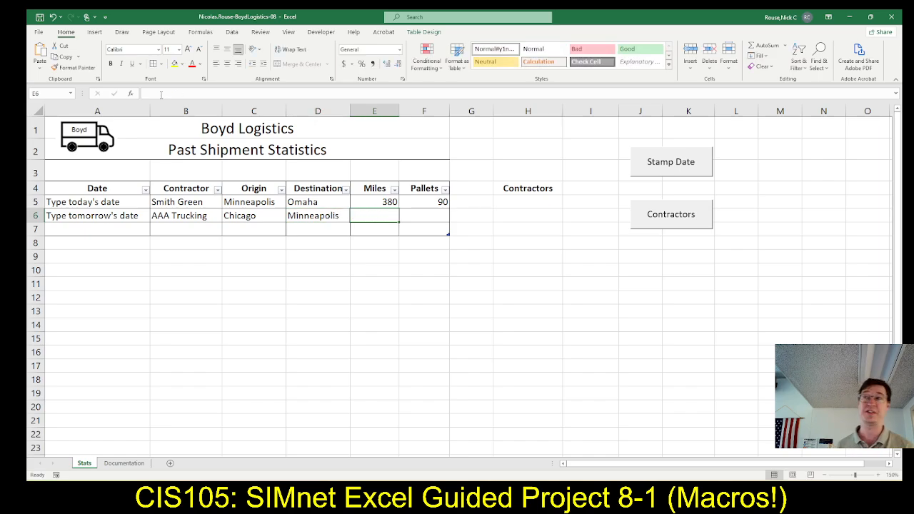
key(alt+Tab)
key(alt+Tab)
text(410)
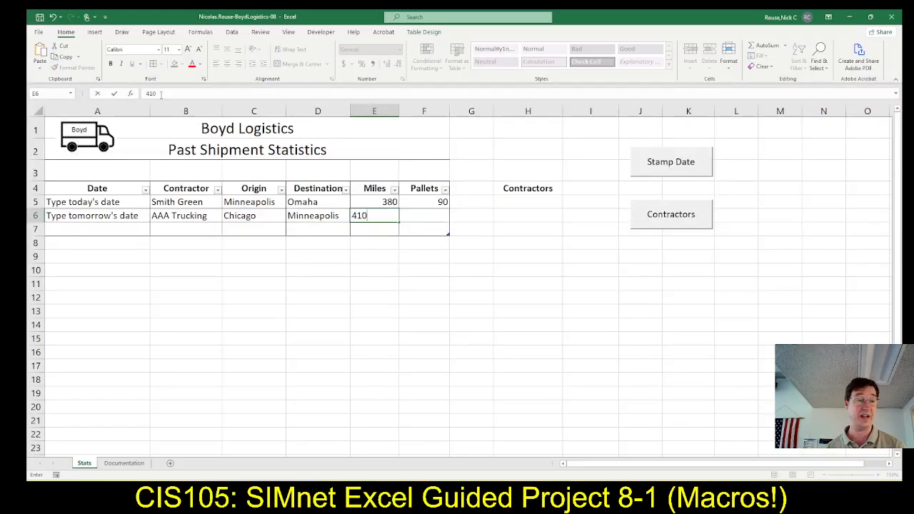
key(Tab)
text(87)
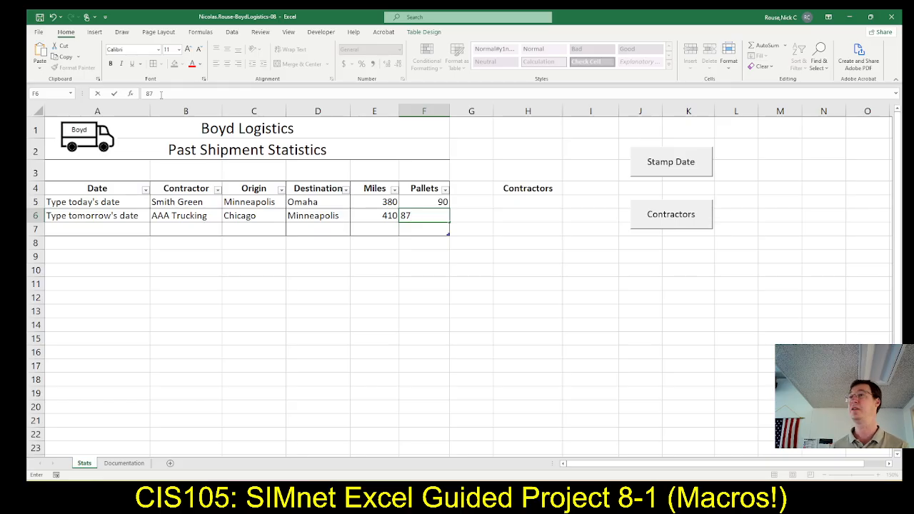
Copy "Type yesterday's date" from SIMnet step 13c into cell A7 in Excel.
key(Tab)
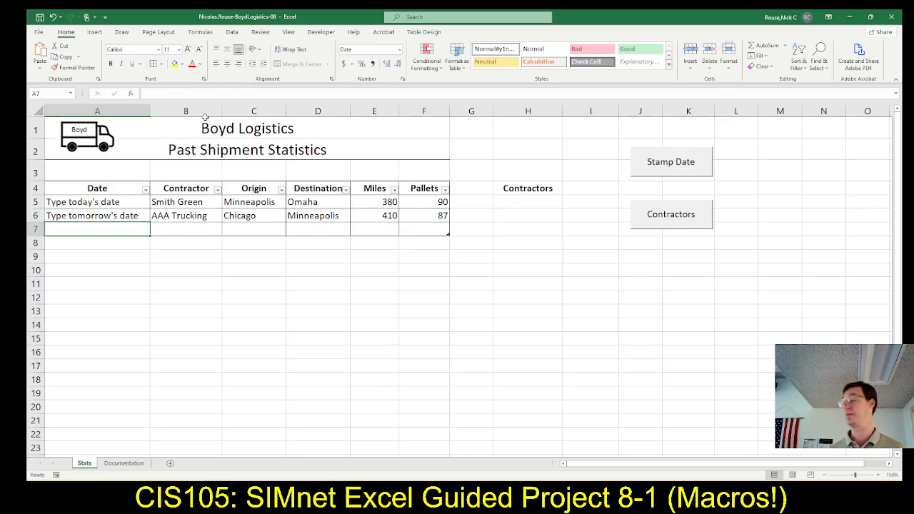
key(alt+Tab)
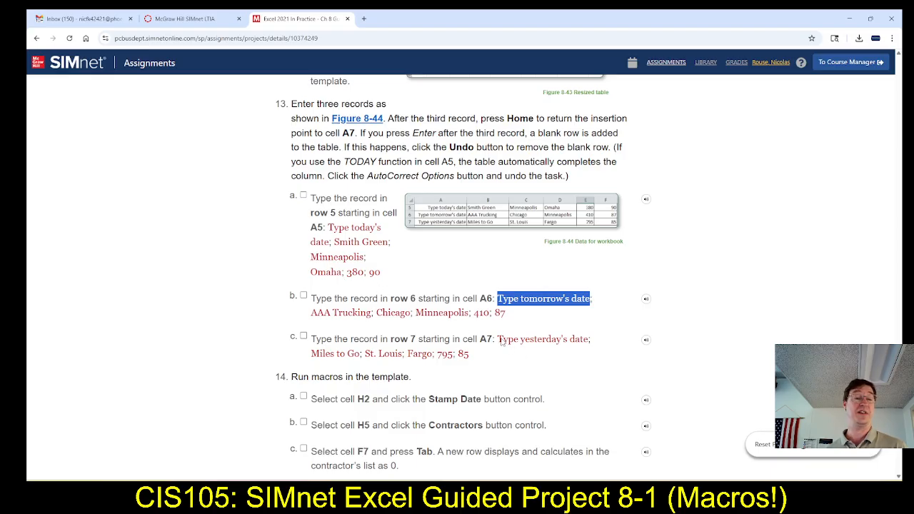
drag(503, 340, 585, 341)
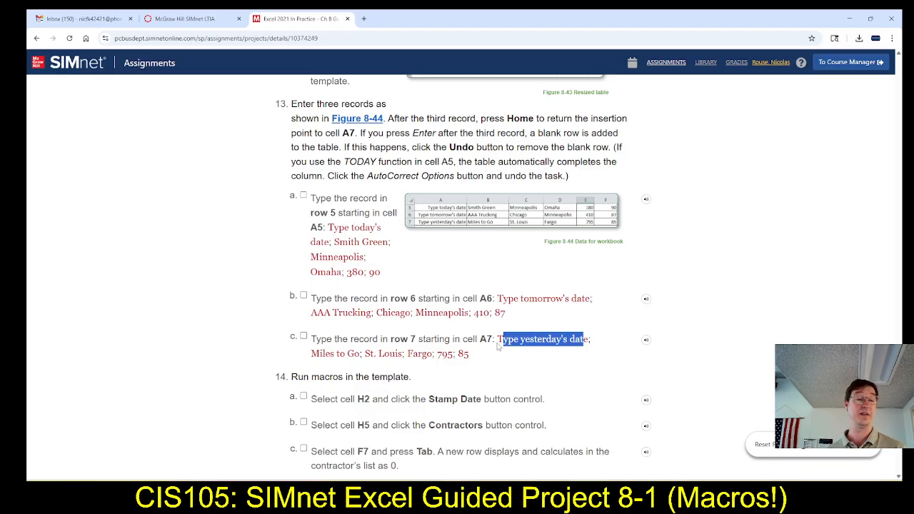
drag(498, 343, 589, 346)
key(ctrl+c)
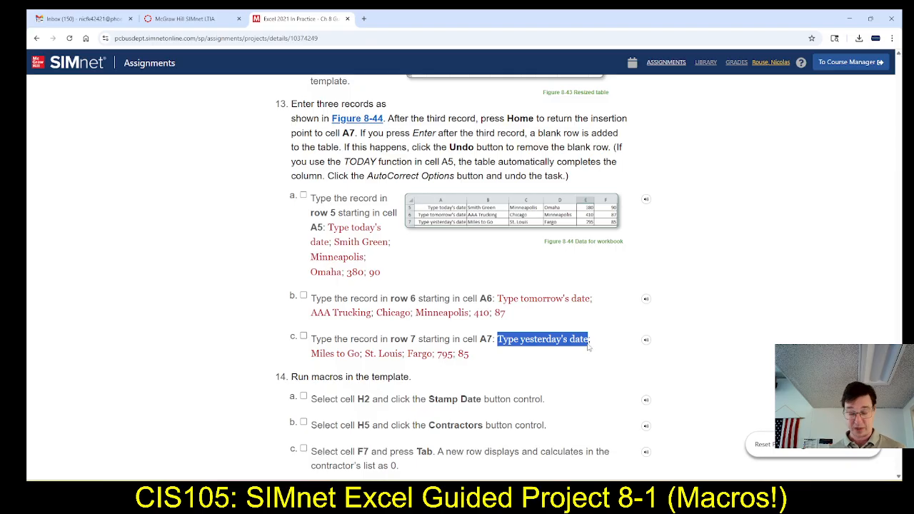
key(alt+Tab)
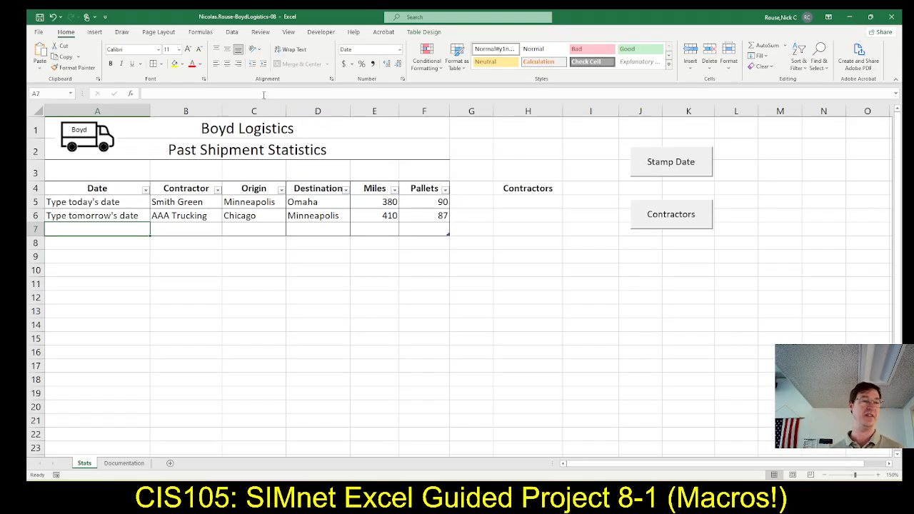
click(262, 93)
key(ctrl+v)
key(Tab)
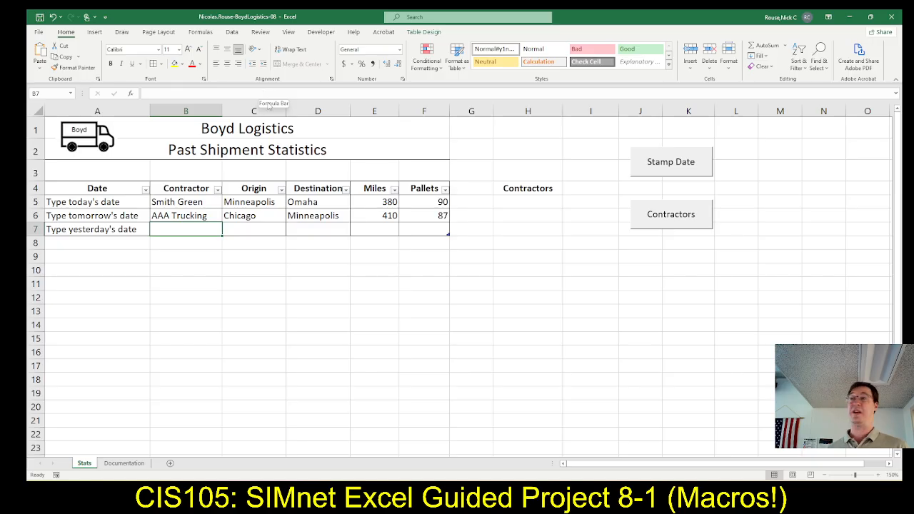
Checking SIMnet step 13c, enter the contractor Miles to Go in cell B7 in Excel.
key(alt+Tab)
key(alt+Tab)
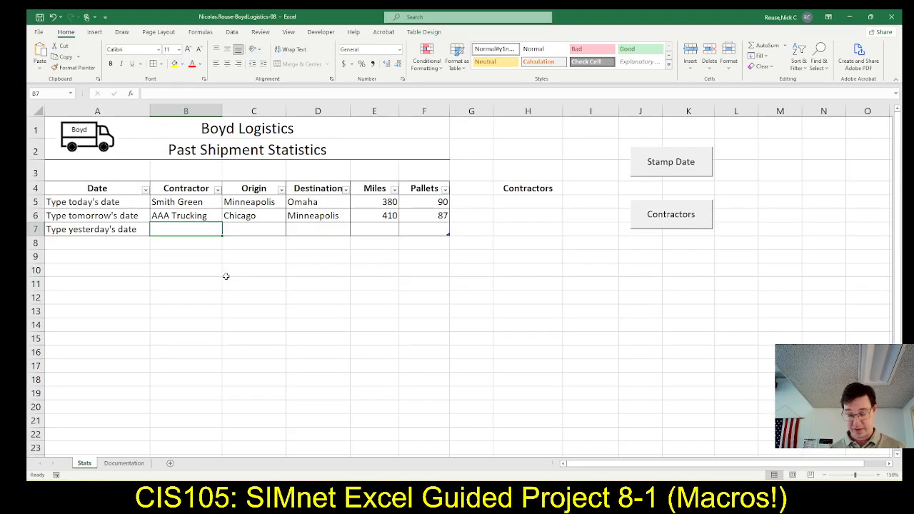
text(Miles)
key(alt+Tab)
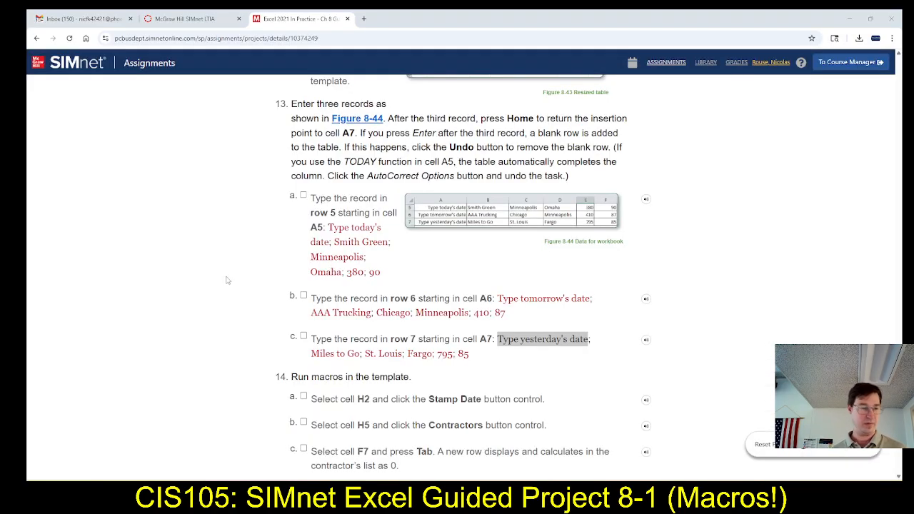
key(alt+Tab)
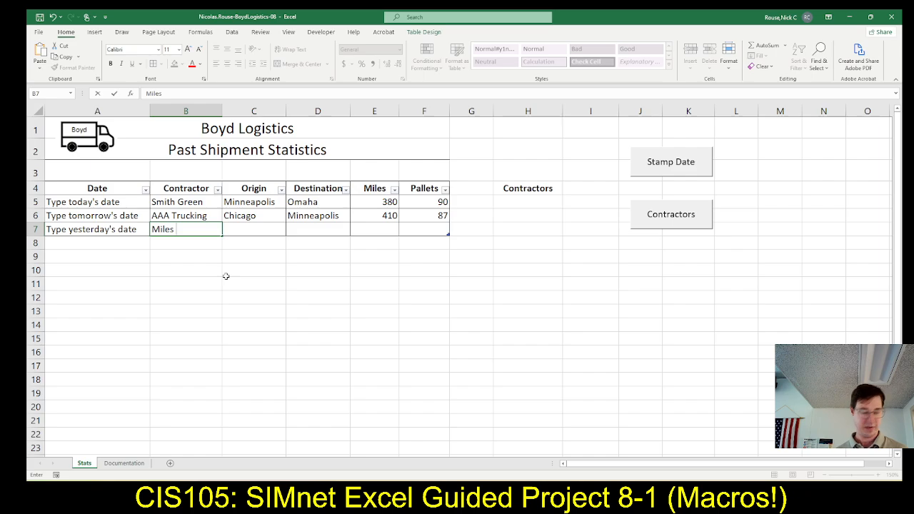
text(to Go)
key(Tab)
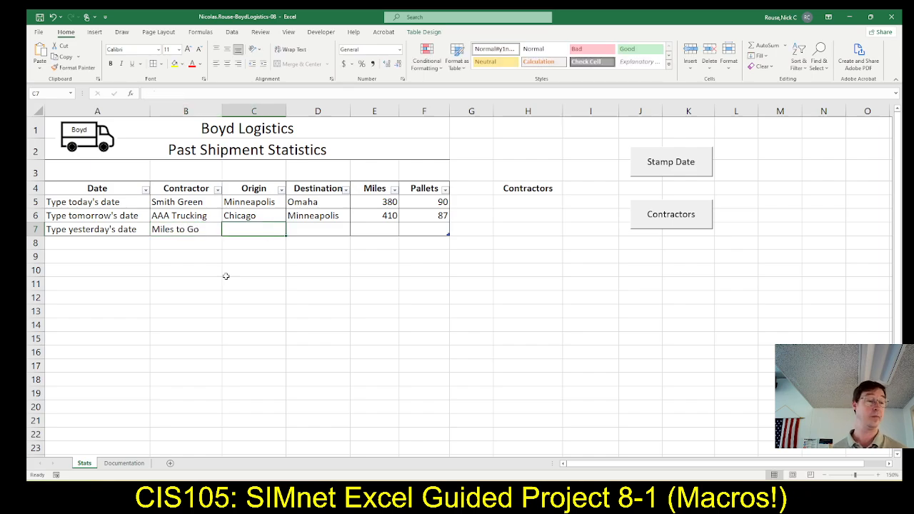
Enter the origin St. Louis in cell C7 and the destination Fargo in cell D7 in Excel, checking SIMnet step 13c.
key(alt+Tab)
key(alt+Tab)
text(St. Lo)
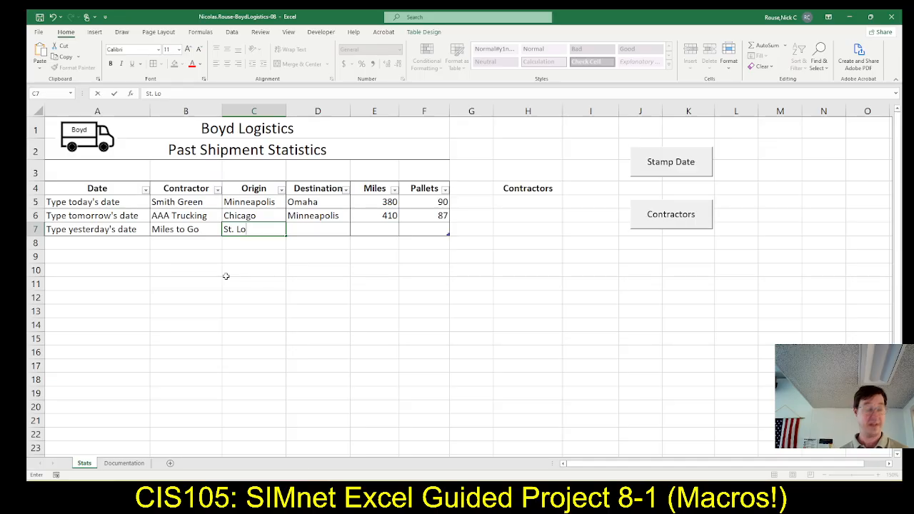
text(uis)
key(Tab)
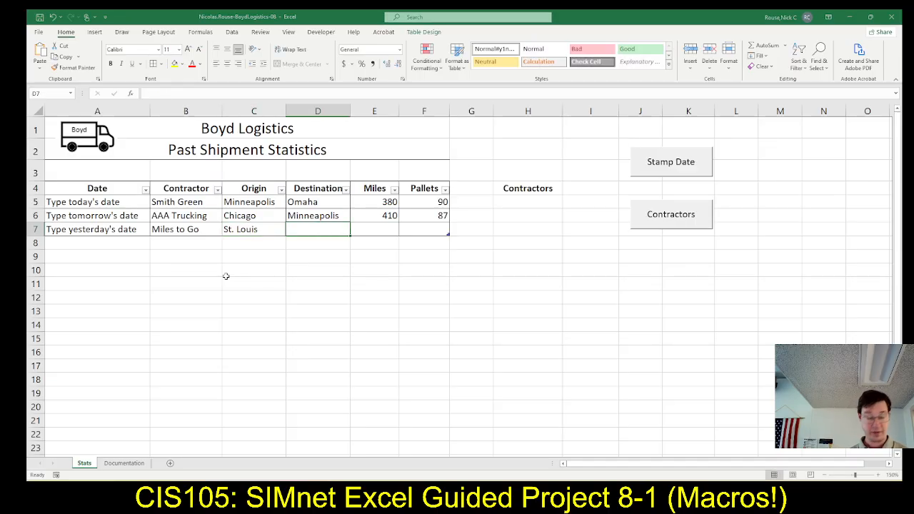
key(alt+Tab)
key(alt+Tab)
text(Faro)
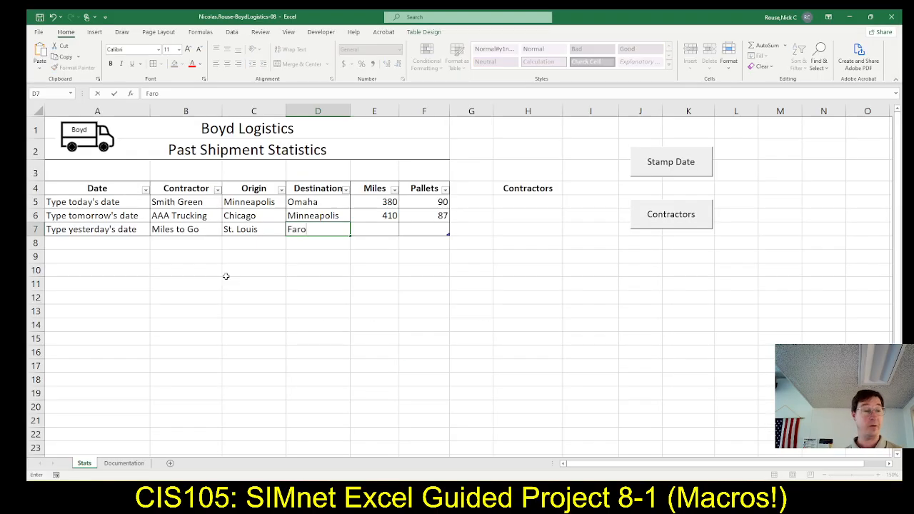
key(BackSpace)
text(go)
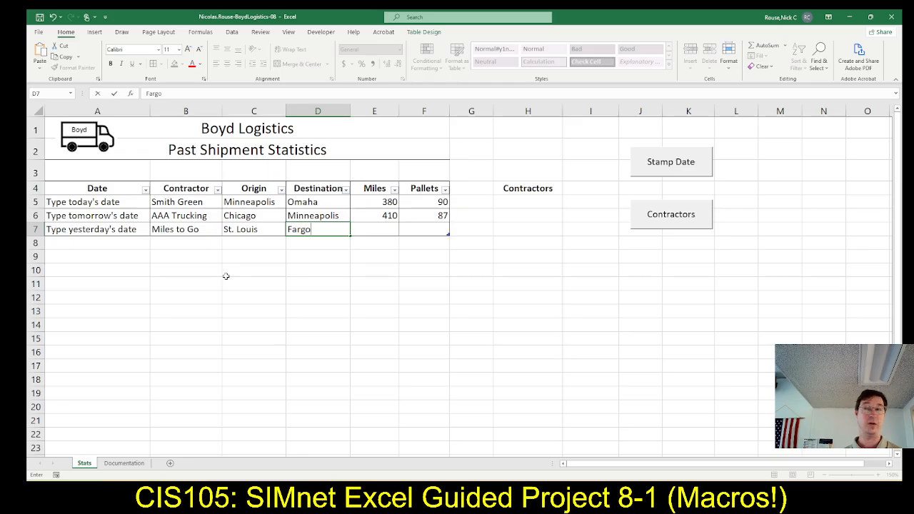
key(Tab)
Complete the row 7 record in Excel with 795 miles and 85 pallets, checking the SIMnet step 13 instructions.
key(alt+Tab)
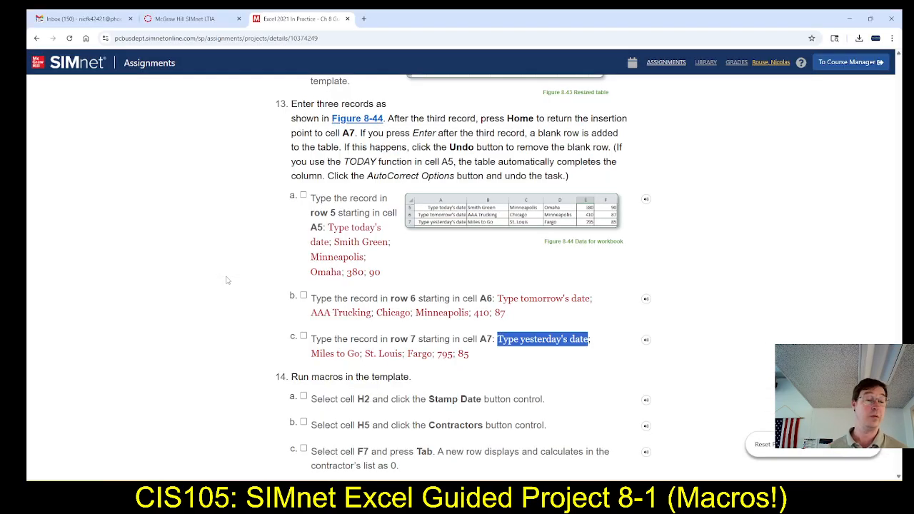
key(alt+Tab)
text(795)
key(Tab)
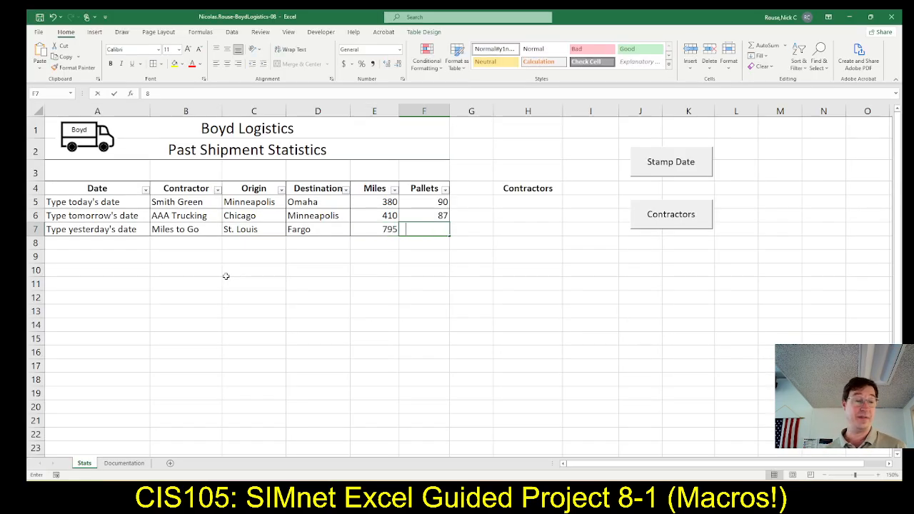
text(85)
key(alt+Tab)
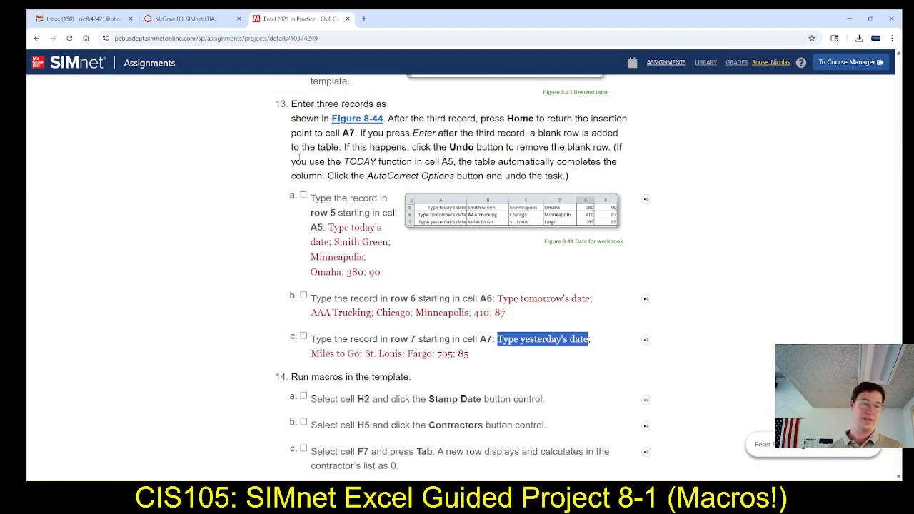
key(alt+Tab)
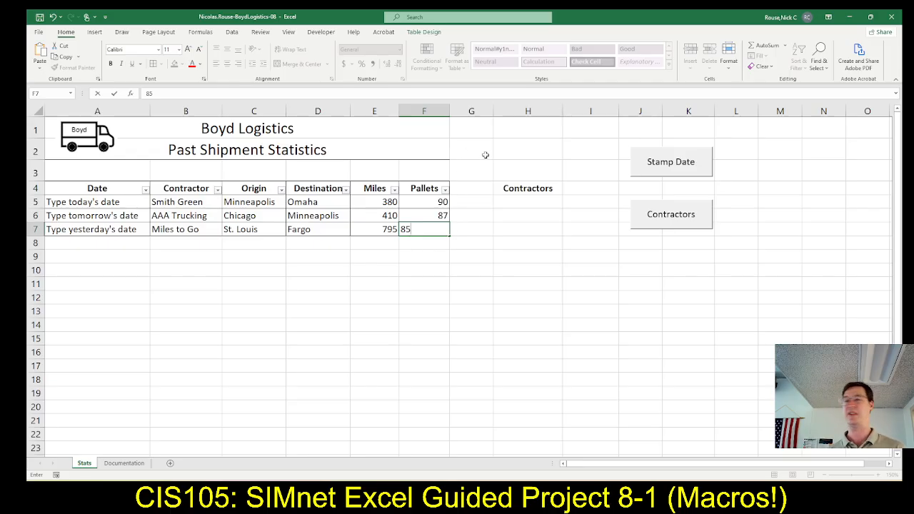
Following SIMnet step 14a, run the Stamp Date macro in cell H2 of the Excel sheet.
click(527, 150)
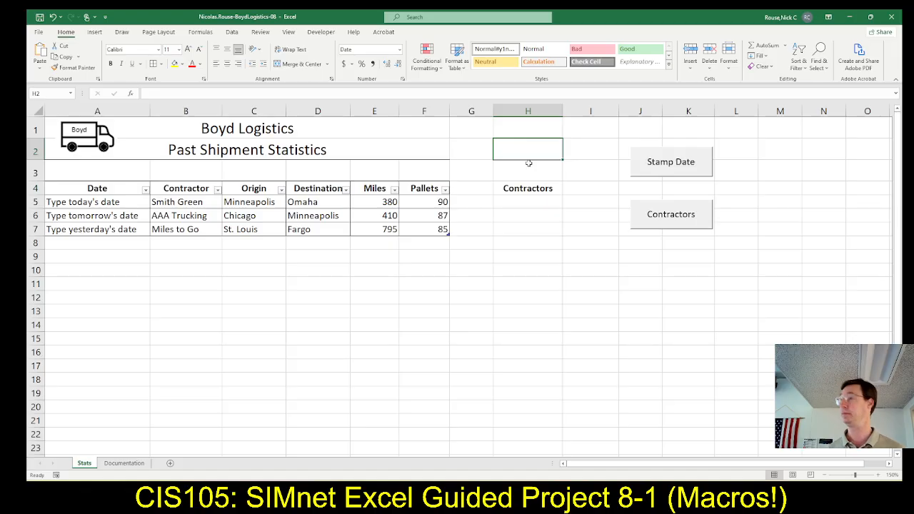
key(alt+Tab)
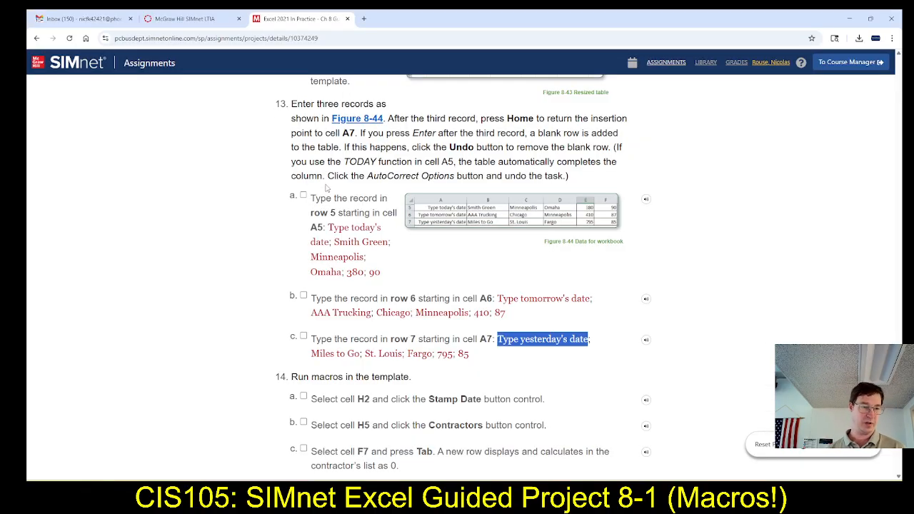
scroll(468, 286, down, 3)
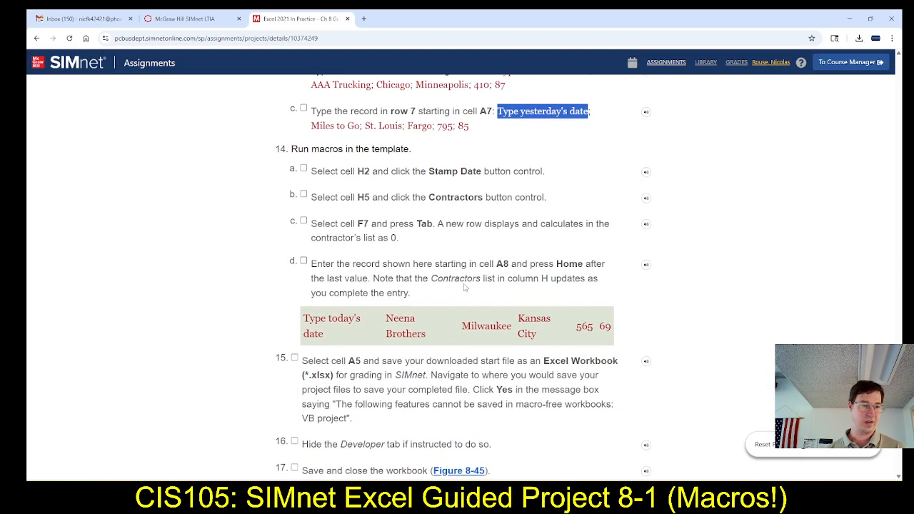
scroll(464, 286, down, 1)
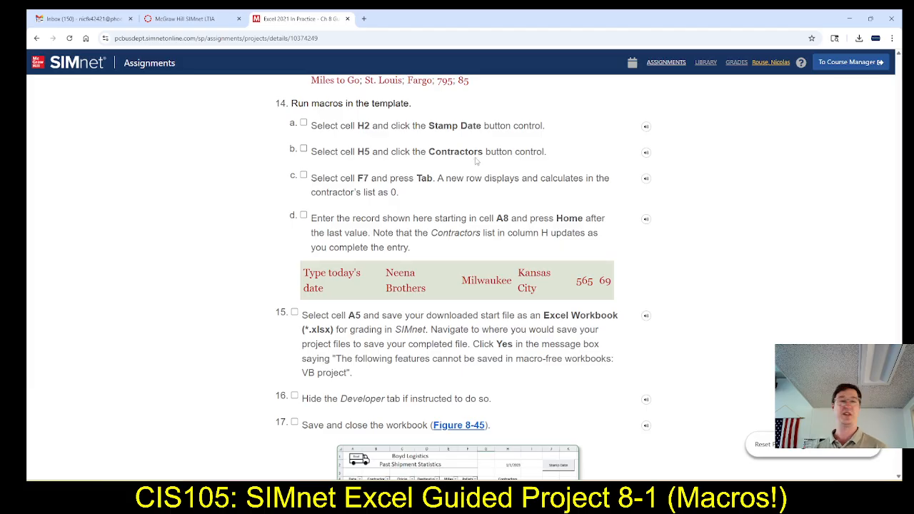
key(alt+Tab)
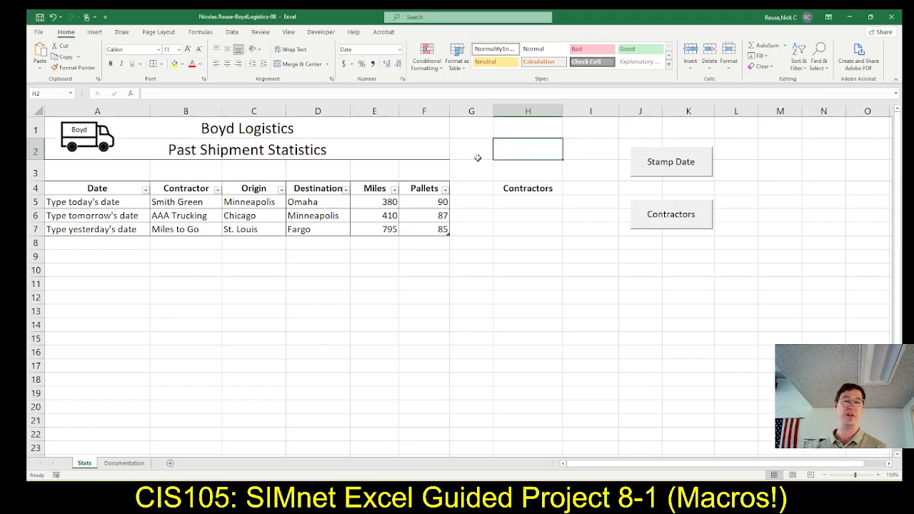
click(666, 160)
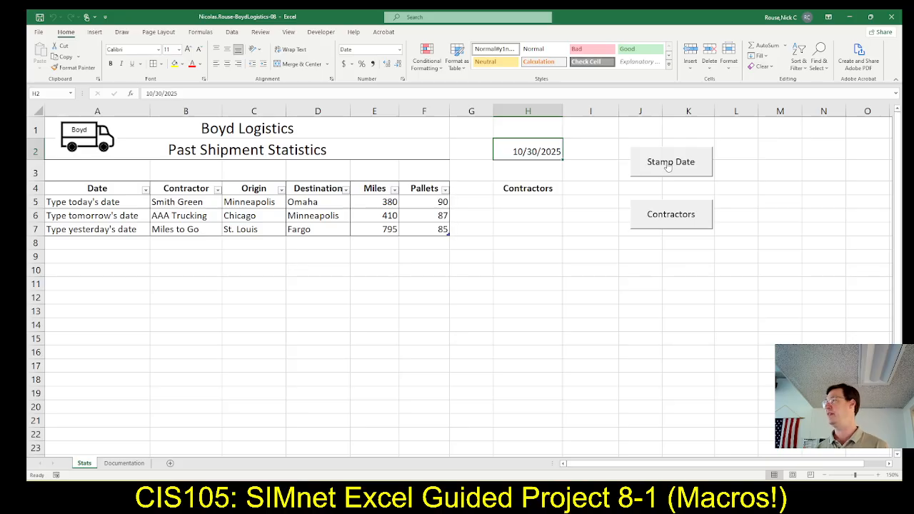
Run the Contractors macro in Excel to fill the list from cell H5, checking it against SIMnet step 14b.
click(671, 224)
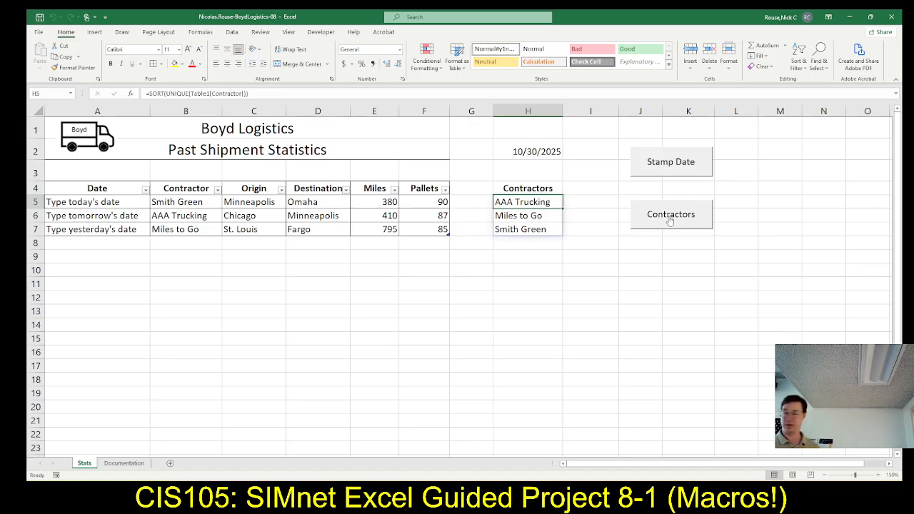
click(670, 222)
key(alt+Tab)
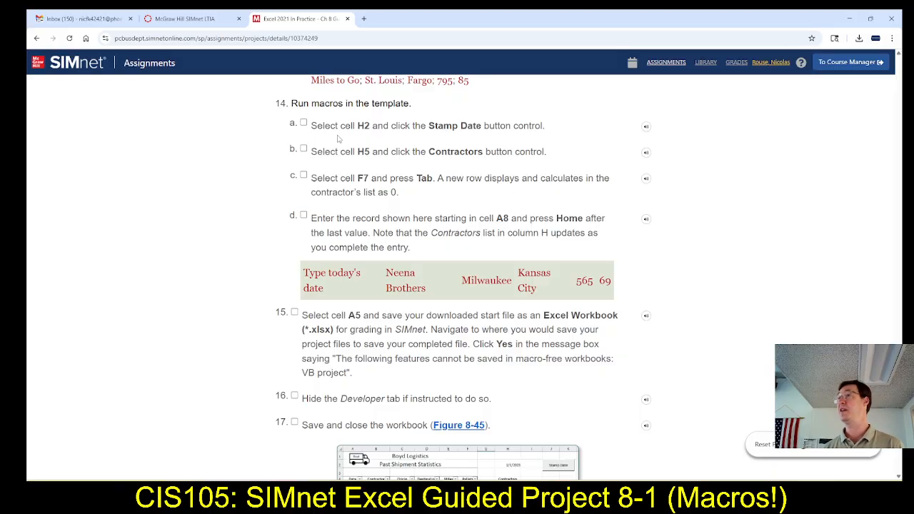
key(alt+Tab)
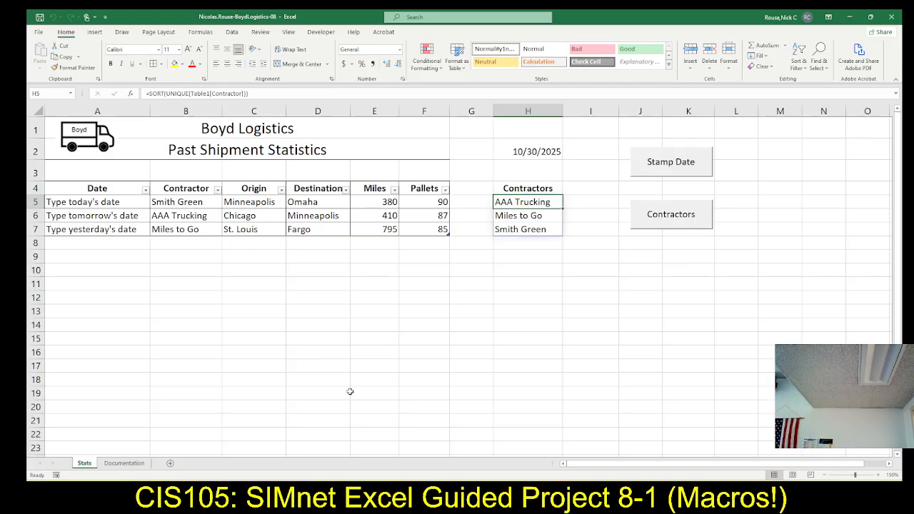
Following SIMnet step 14c, add a new row to the Excel table from cell F7.
key(alt+Tab)
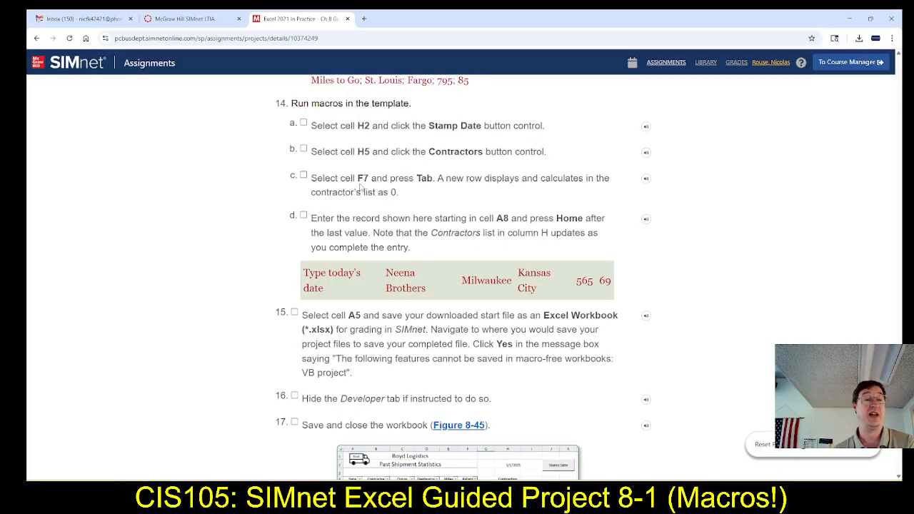
key(alt+Tab)
click(420, 230)
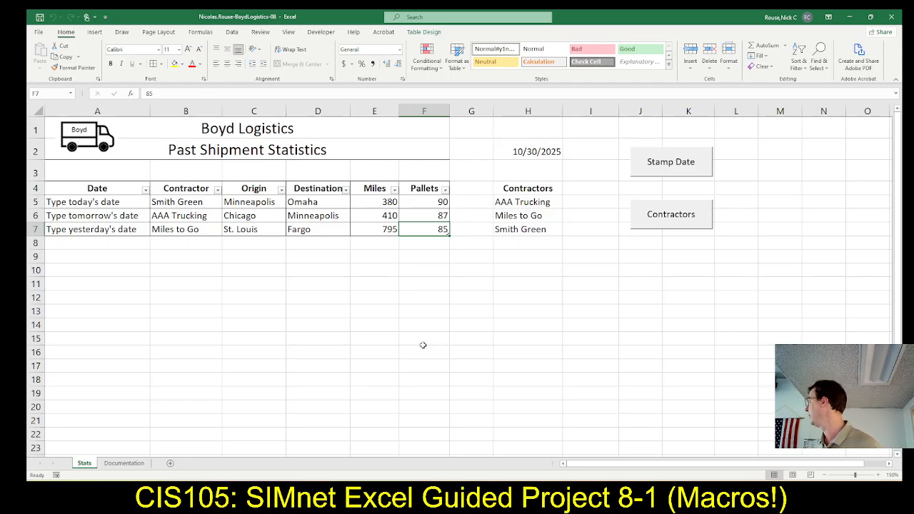
key(Tab)
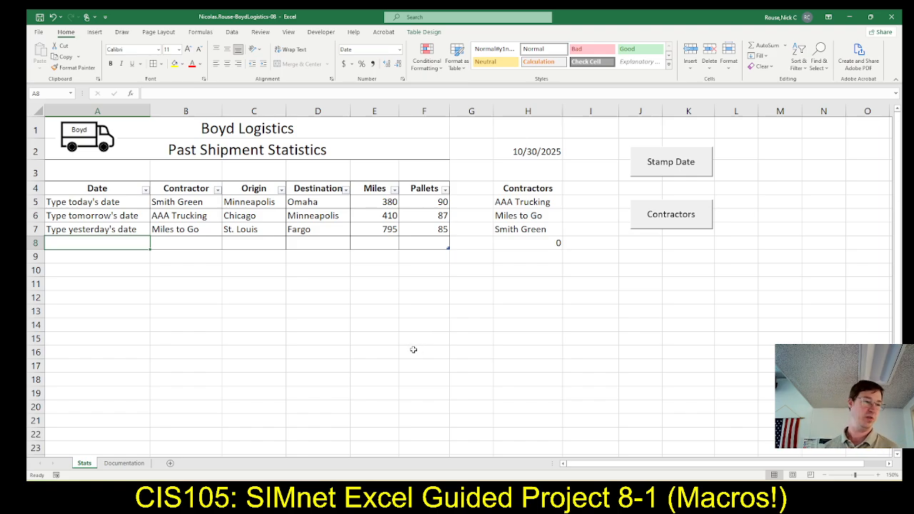
Copy "Type today's date" from the SIMnet step 14d record into cell A8 in Excel.
key(alt+Tab)
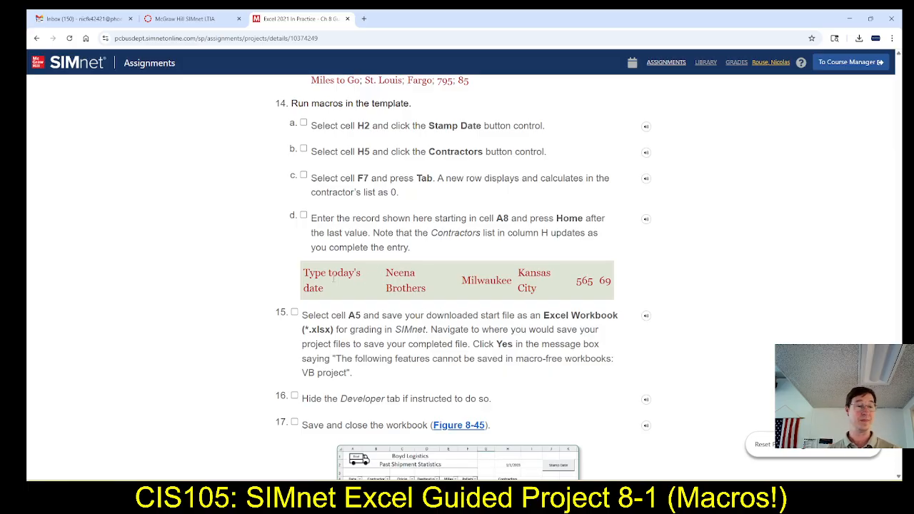
drag(303, 273, 325, 292)
key(ctrl+c)
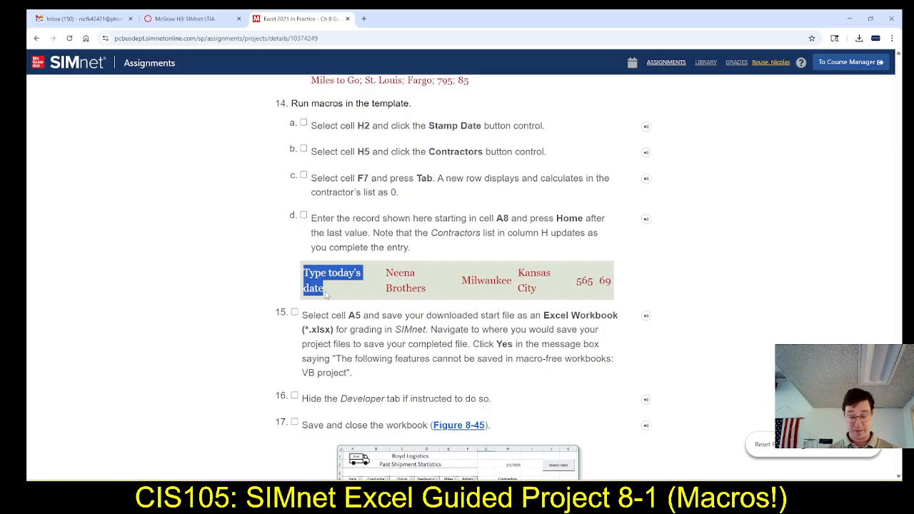
key(alt+Tab)
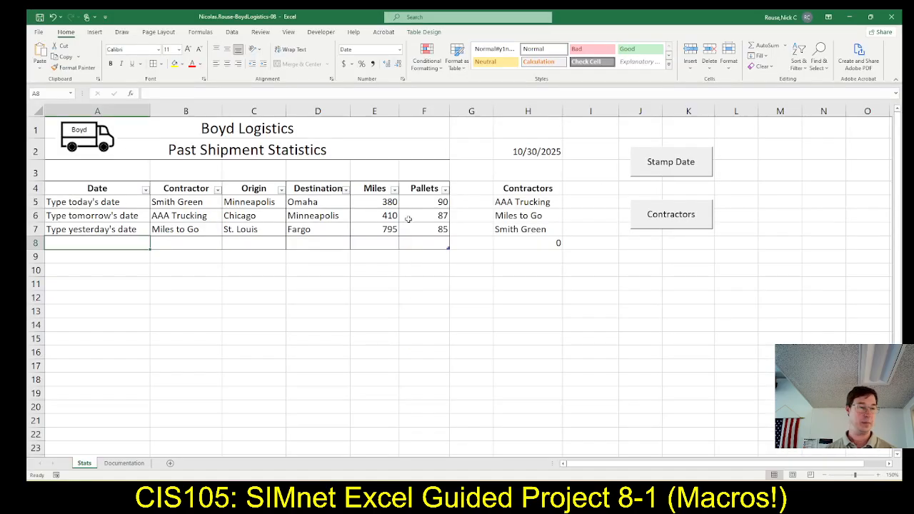
click(245, 93)
key(ctrl+v)
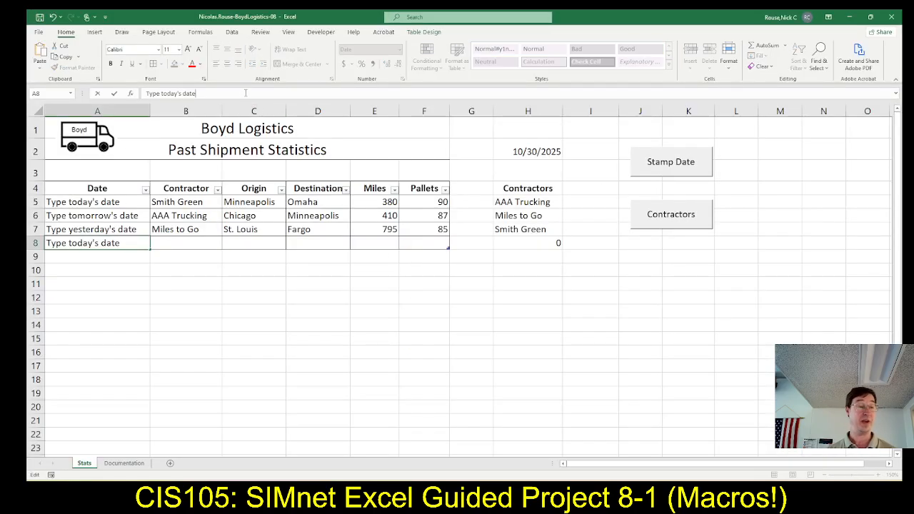
key(Tab)
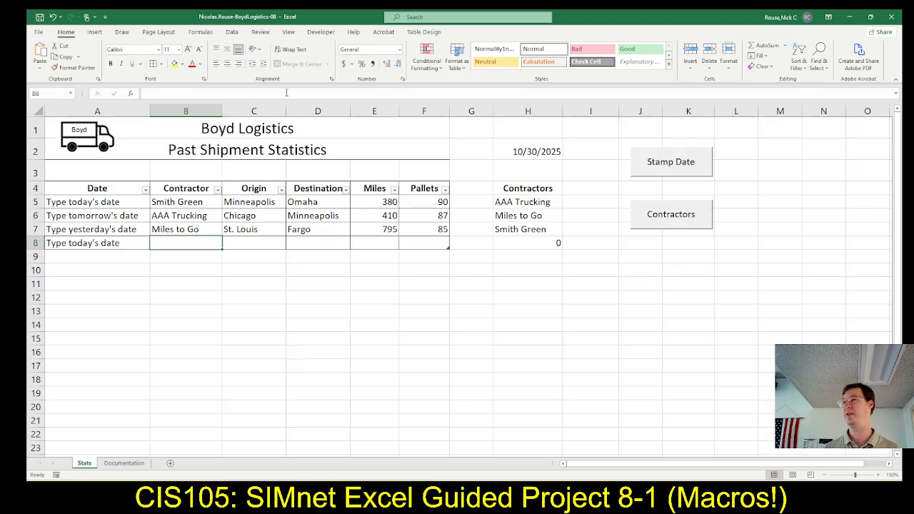
Copy "Neena Brothers" from the SIMnet step 14d record into cell B8 in Excel.
key(alt+Tab)
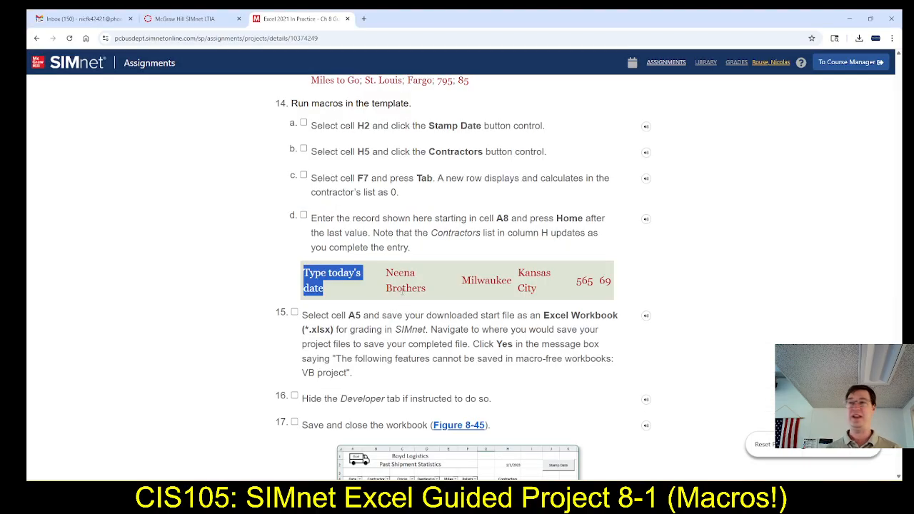
drag(386, 270, 428, 292)
key(ctrl+c)
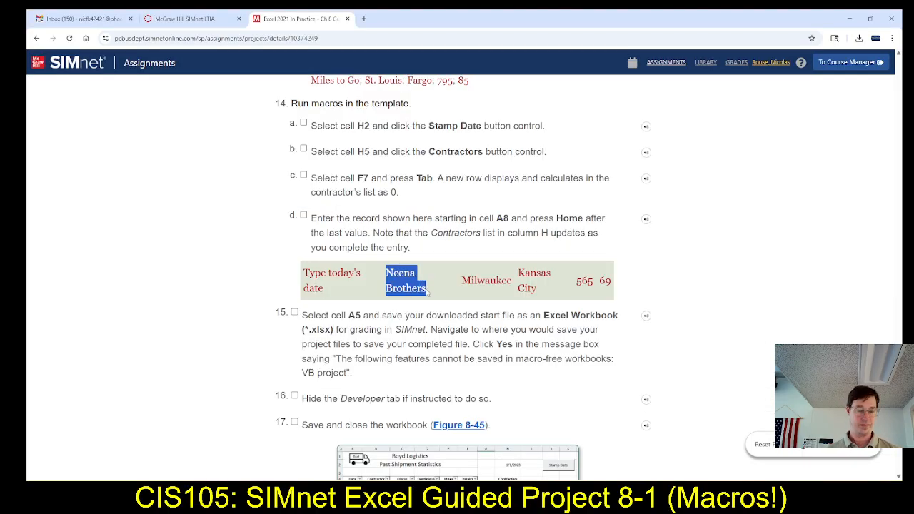
key(alt+Tab)
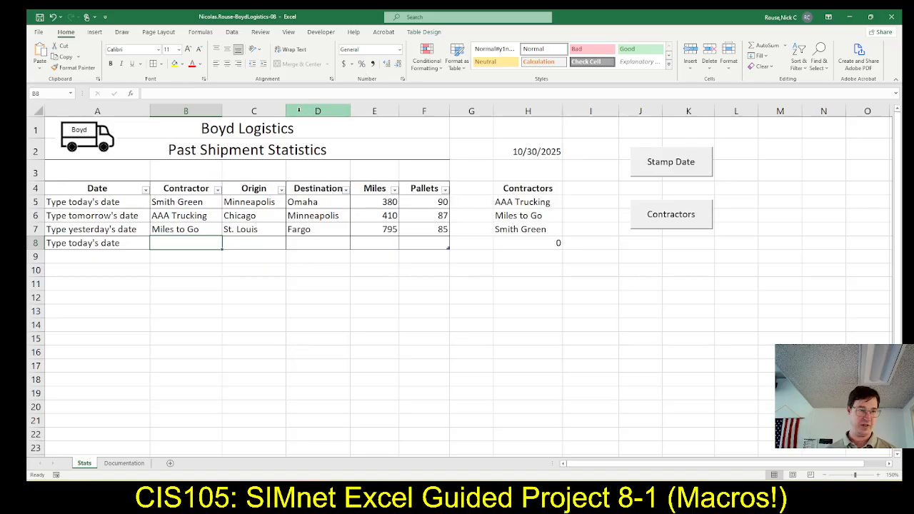
click(271, 94)
key(ctrl+v)
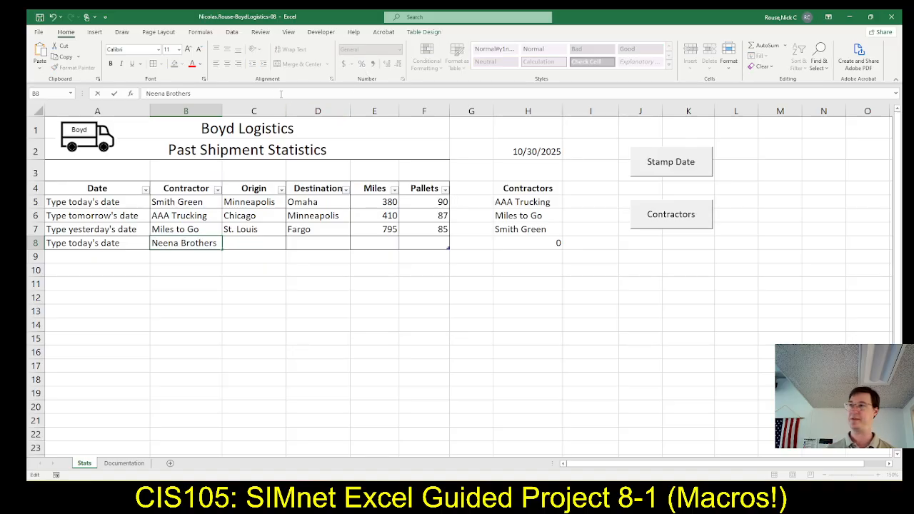
key(Tab)
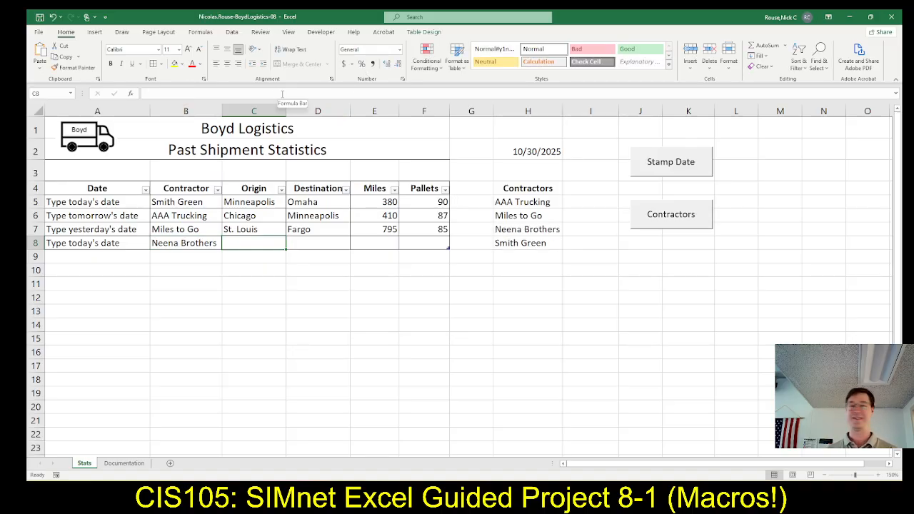
Copy "Milwaukee" from the SIMnet step 14d record into cell C8 in Excel.
key(alt+Tab)
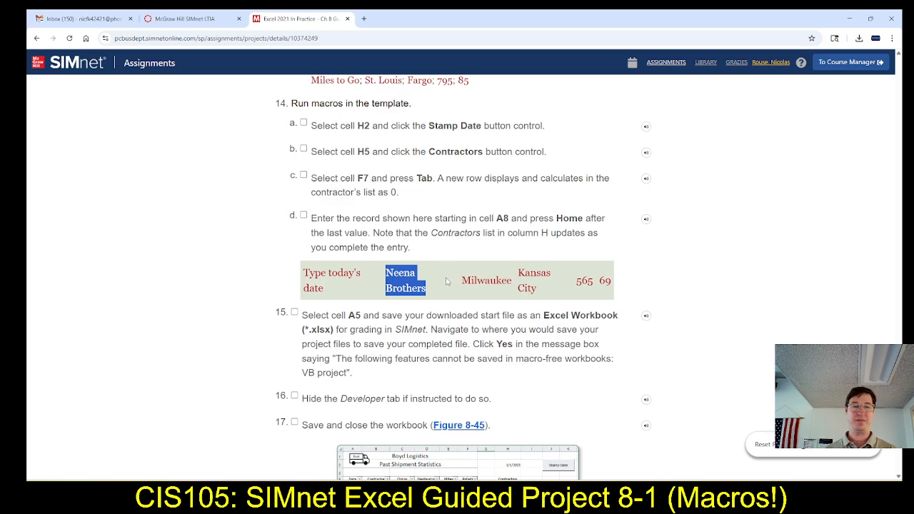
click(472, 280)
drag(462, 280, 513, 280)
key(ctrl+c)
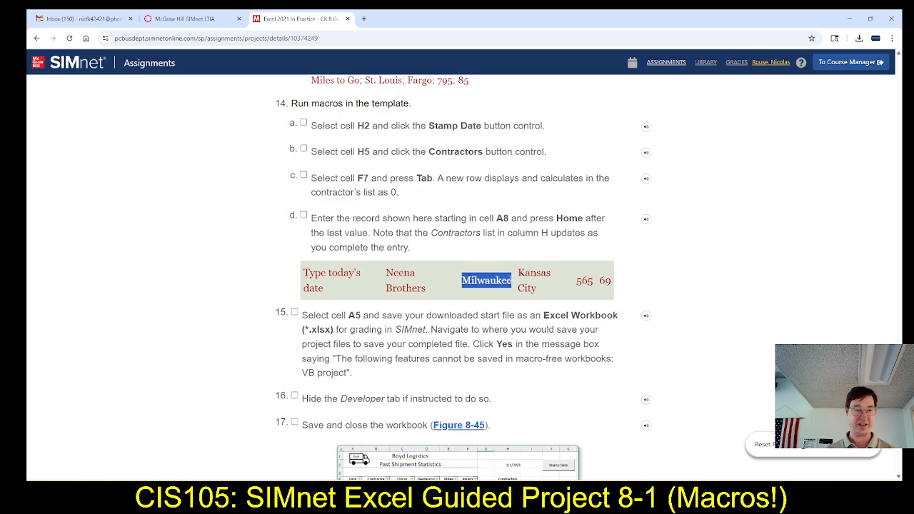
key(alt+Tab)
click(213, 93)
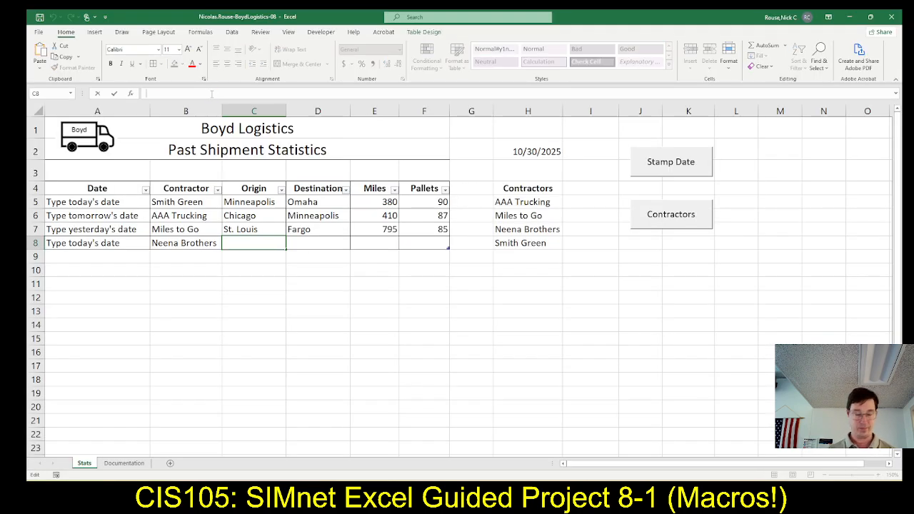
key(ctrl+v)
key(Tab)
Complete the row 8 record with destination Kansas City in D8, 565 miles in E8 and 69 pallets in F8.
text(Kans)
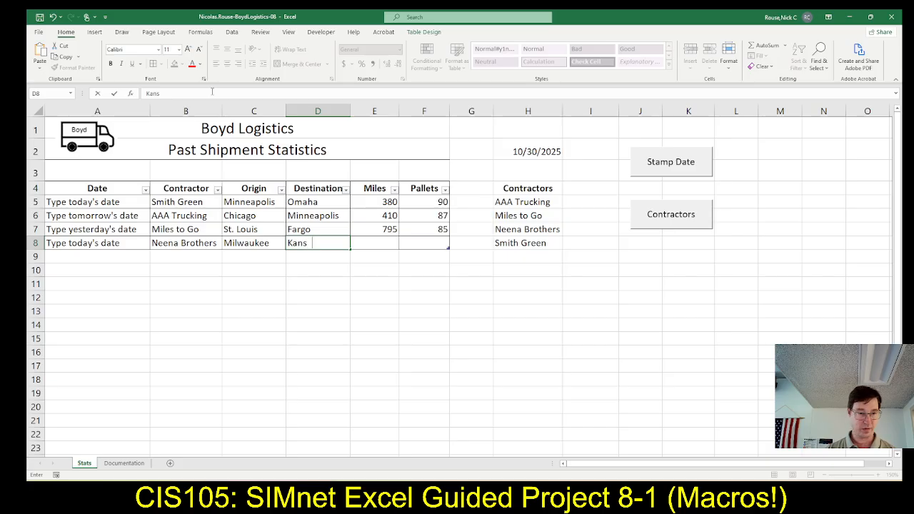
text(as City)
key(Tab)
key(alt+Tab)
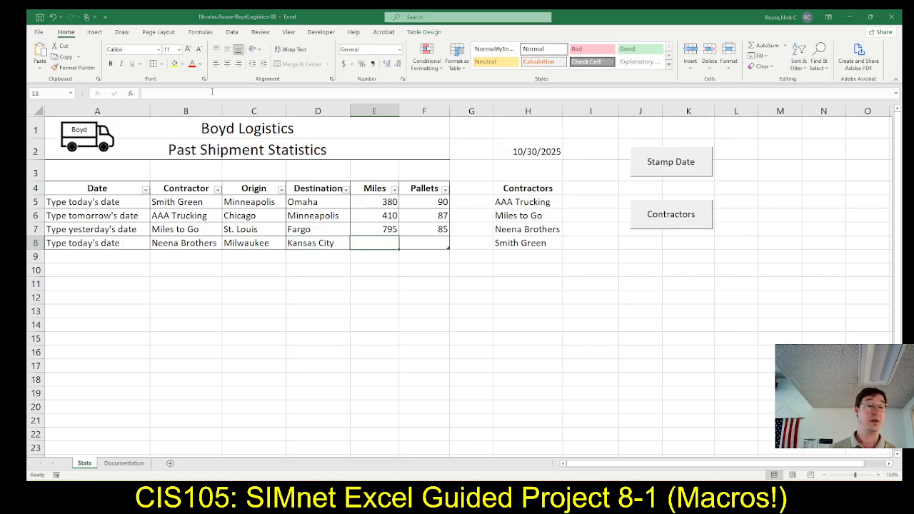
key(alt+Tab)
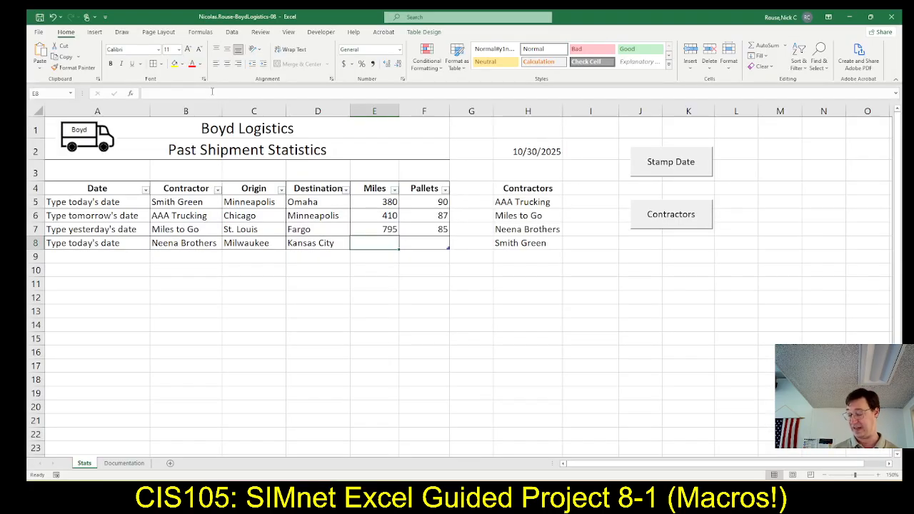
text(565)
key(Tab)
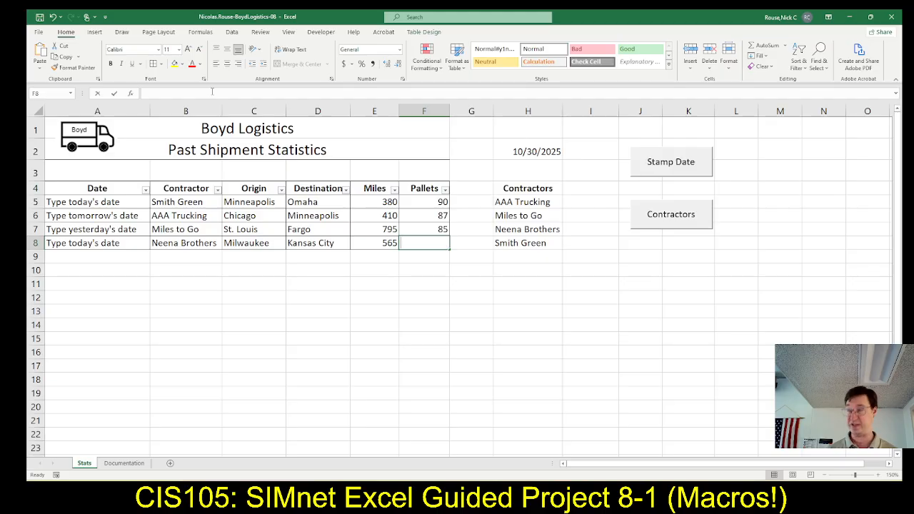
text(69)
Following SIMnet step 15, commit the pallets entry and select cell A5 in Excel.
key(alt+Tab)
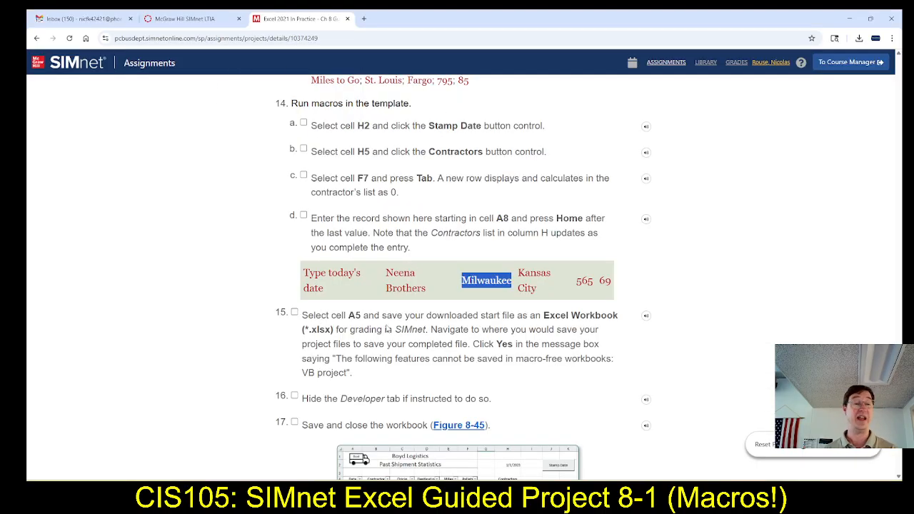
key(alt+Tab)
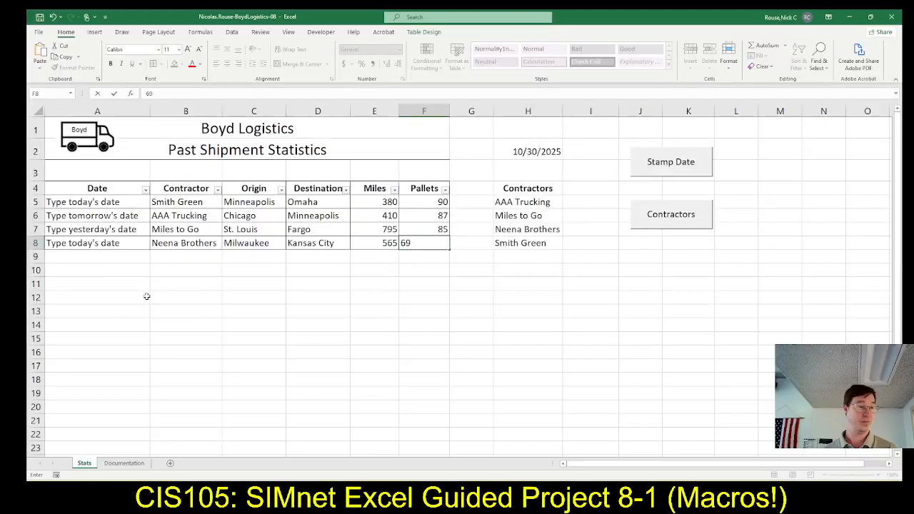
click(91, 199)
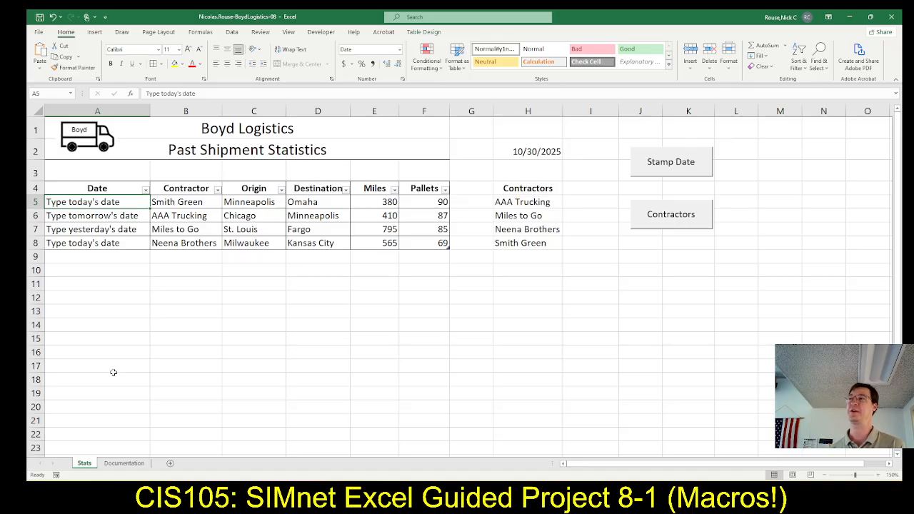
Following SIMnet step 15, save the file in Downloads as an Excel Workbook, replacing the existing file and accepting the macro-free format.
key(alt+Tab)
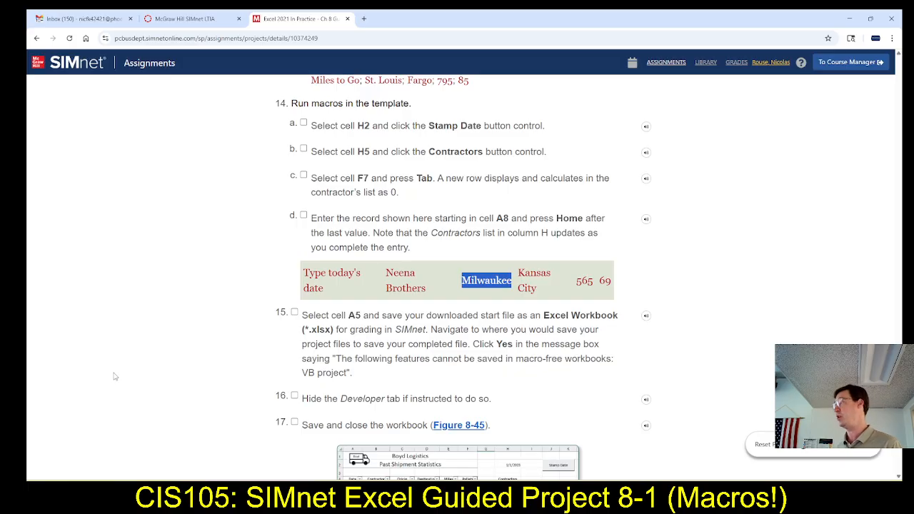
key(alt+Tab)
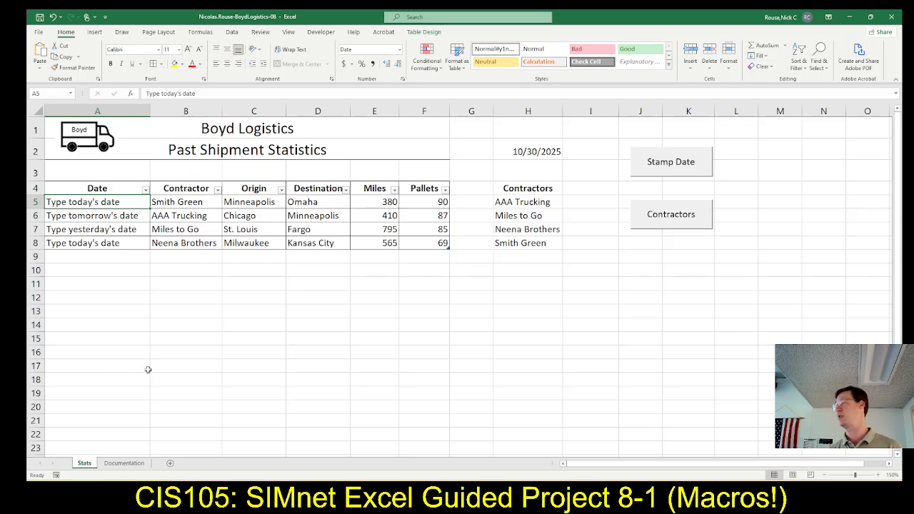
click(39, 32)
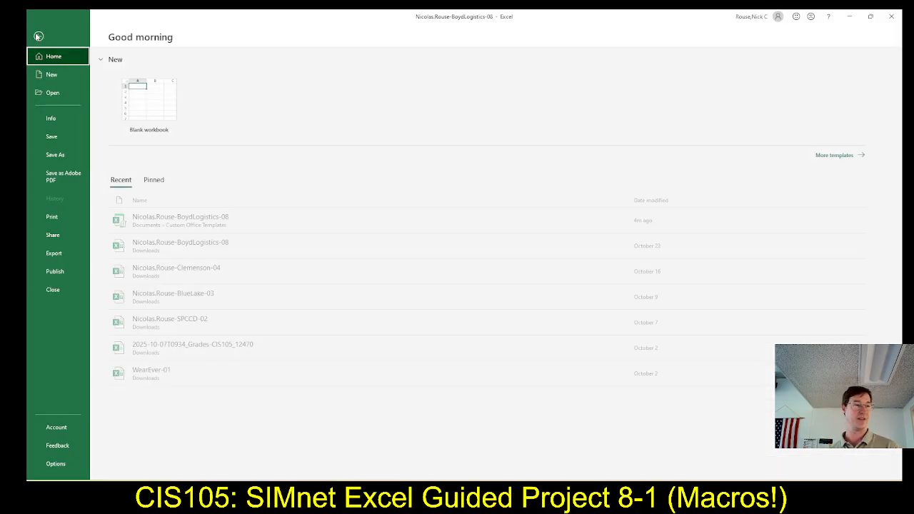
click(57, 155)
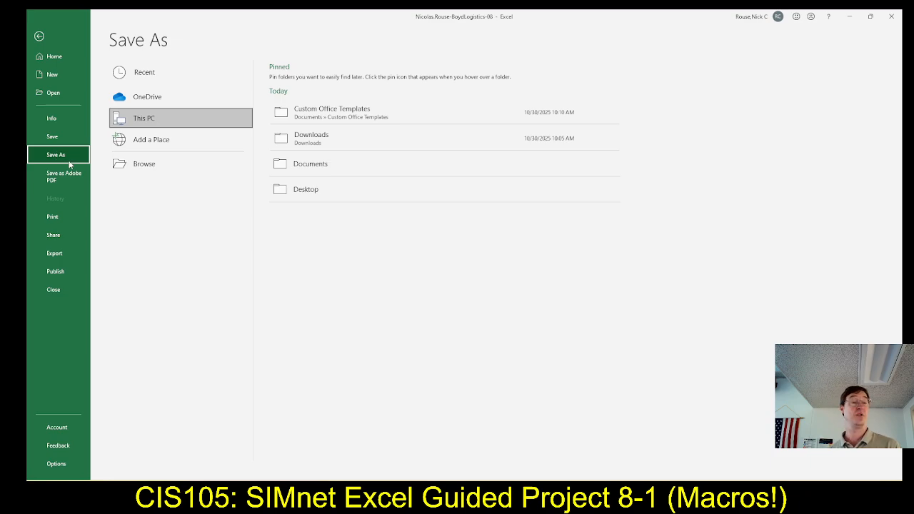
click(324, 145)
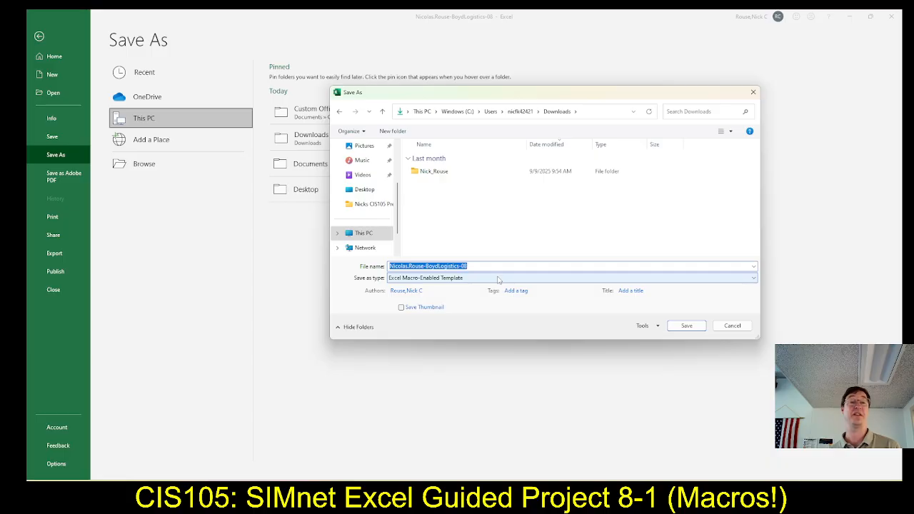
click(499, 279)
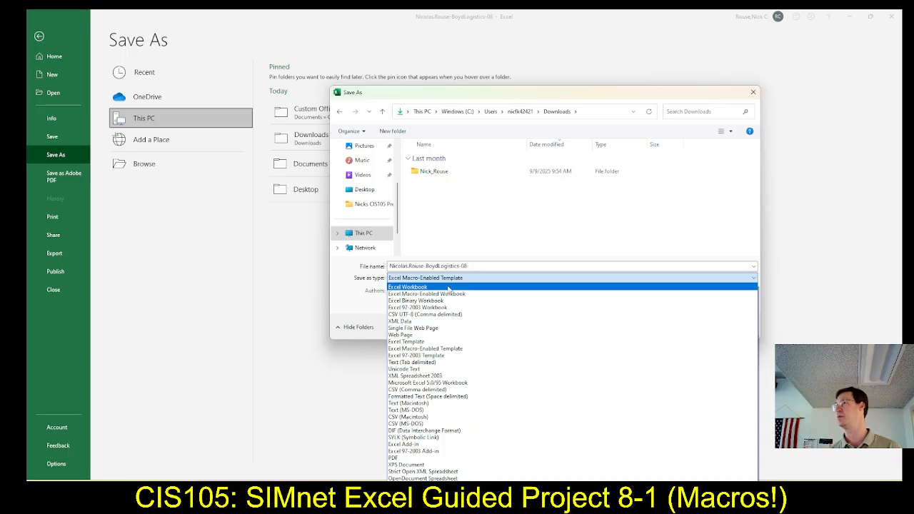
click(448, 287)
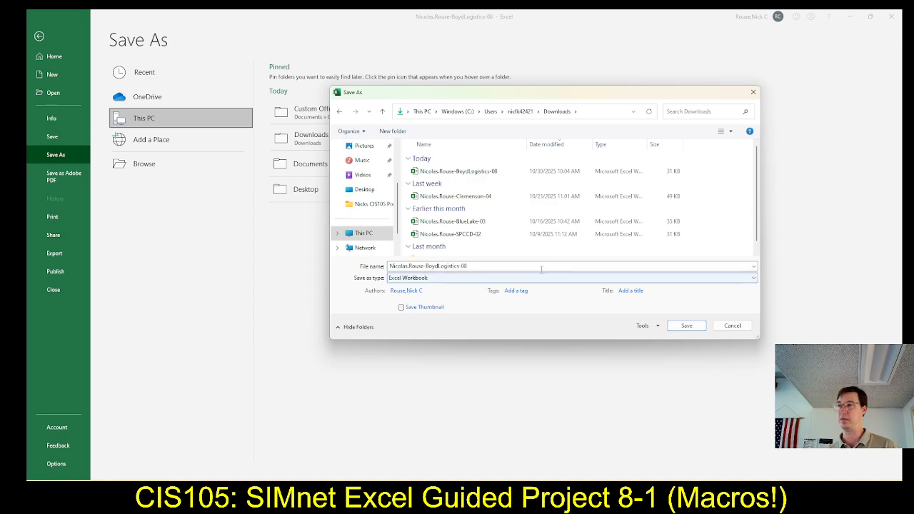
click(687, 327)
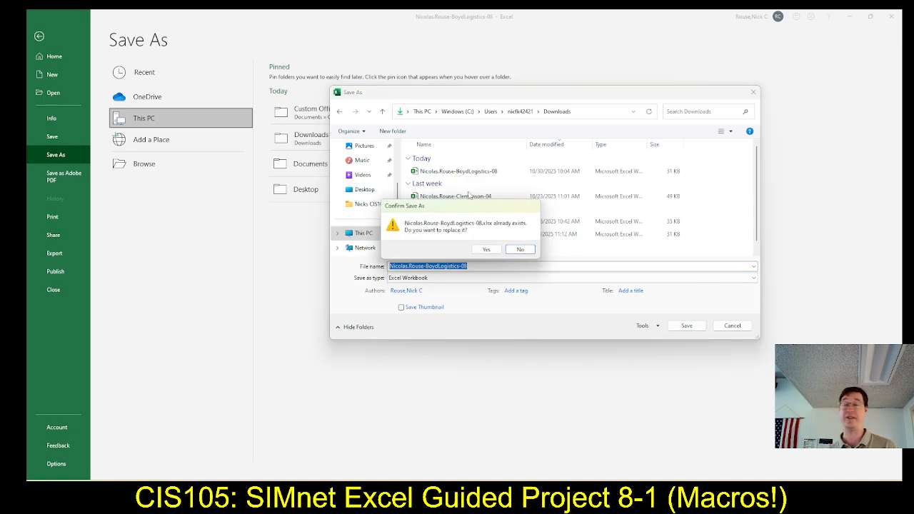
click(478, 251)
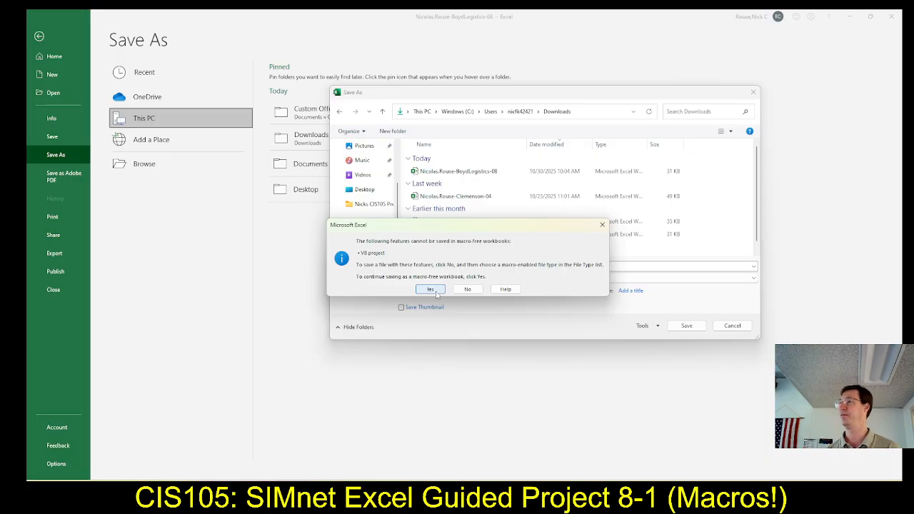
click(435, 290)
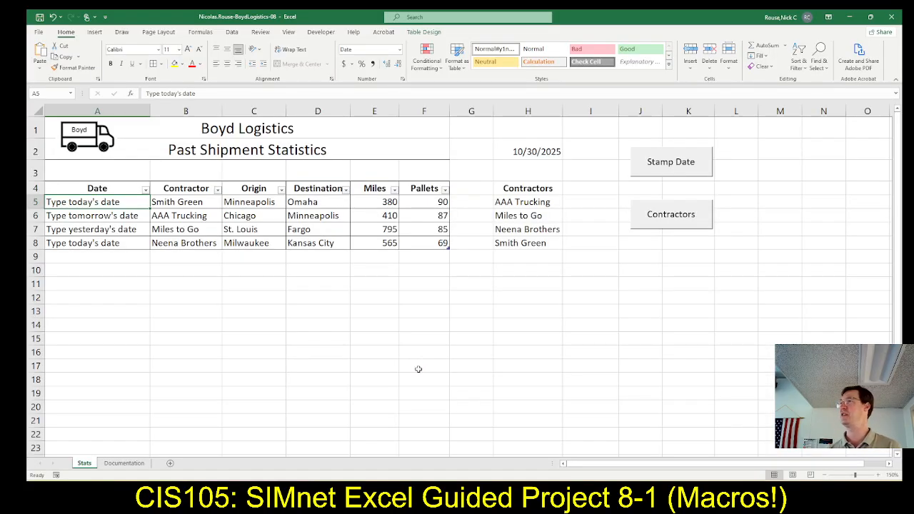
Switch to SIMnet, upload the saved BoydLogistics-08 workbook from Downloads and submit it for grading.
key(alt+Tab)
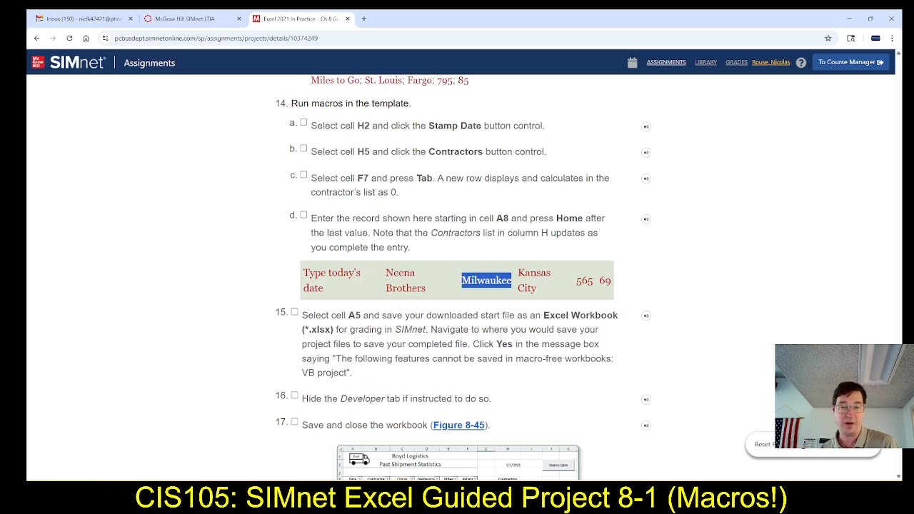
scroll(831, 319, up, 20)
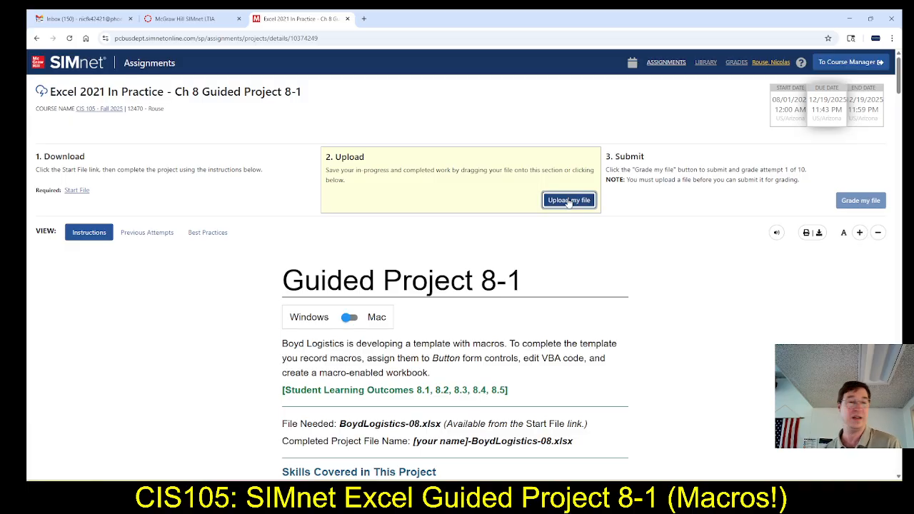
click(569, 201)
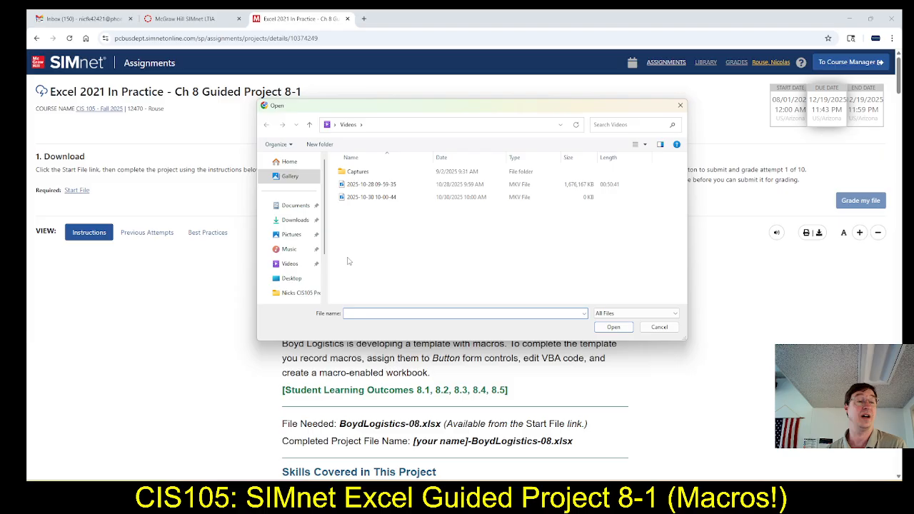
click(295, 220)
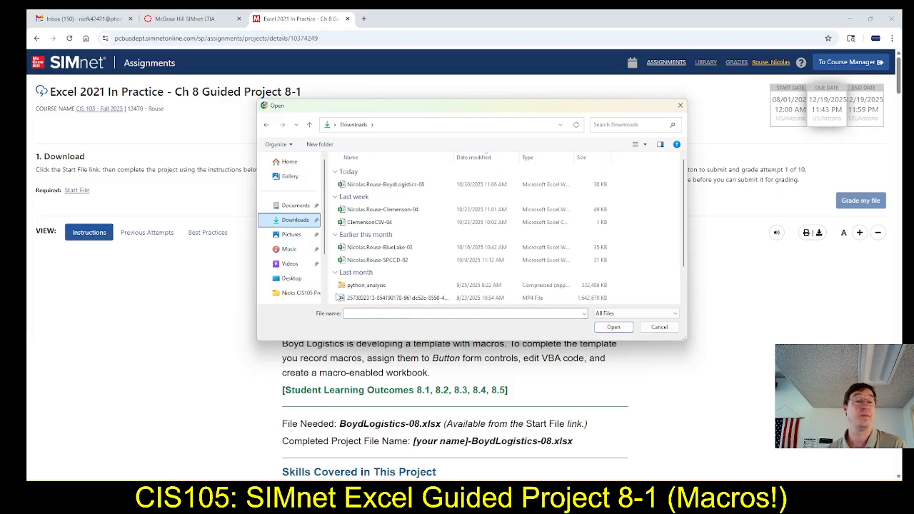
double_click(399, 185)
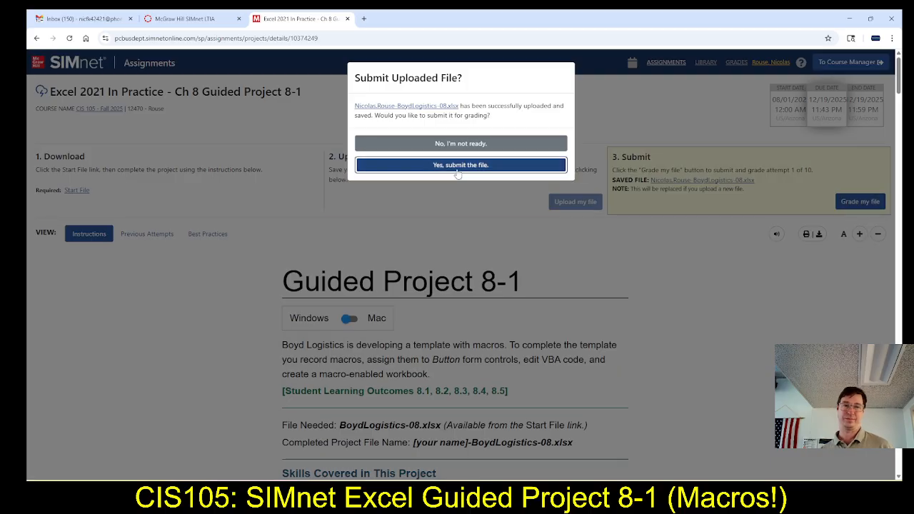
click(456, 165)
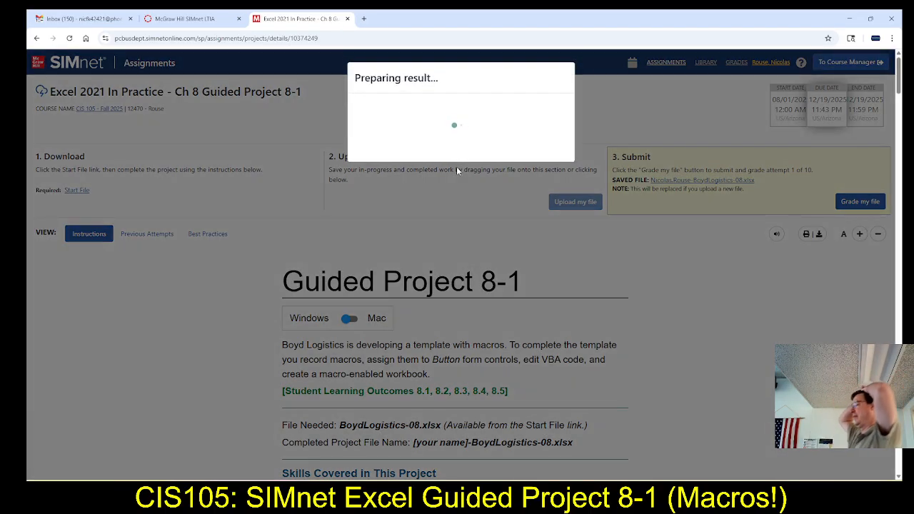